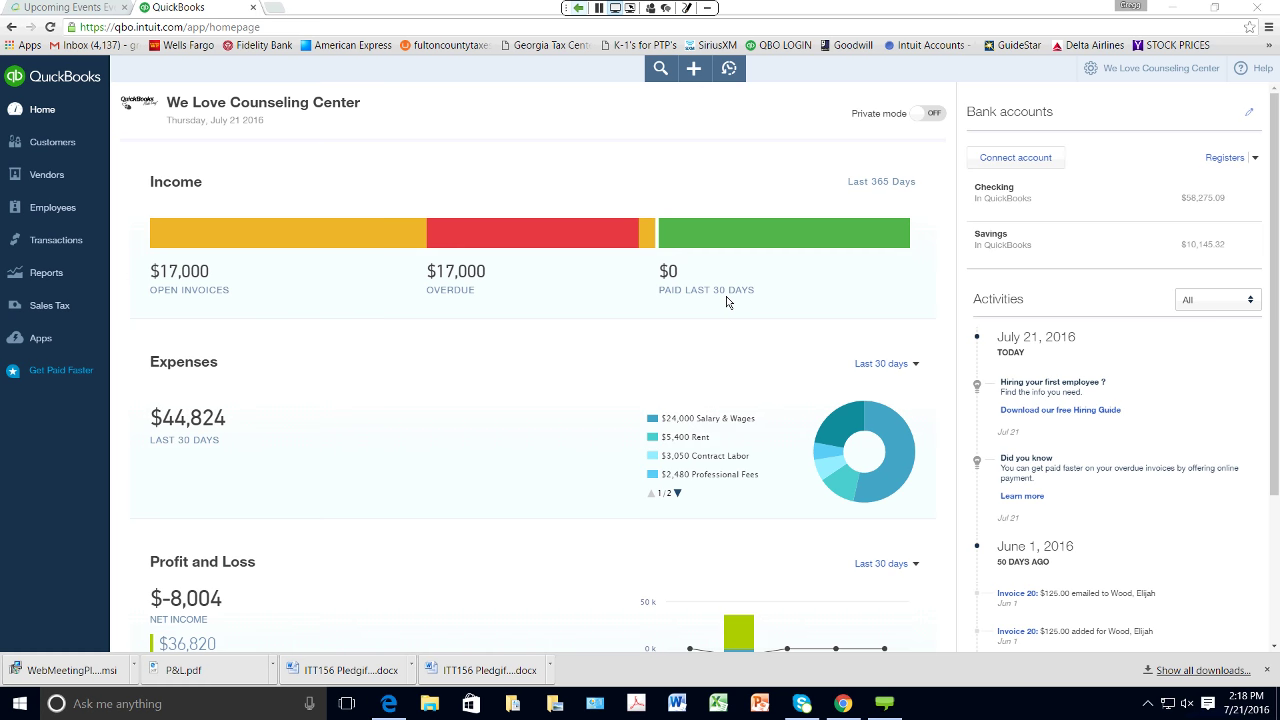
Step: Look over the company settings, lists and tools available for We Love Counseling Center
{"action": "left_click", "coordinate": [1094, 76]}
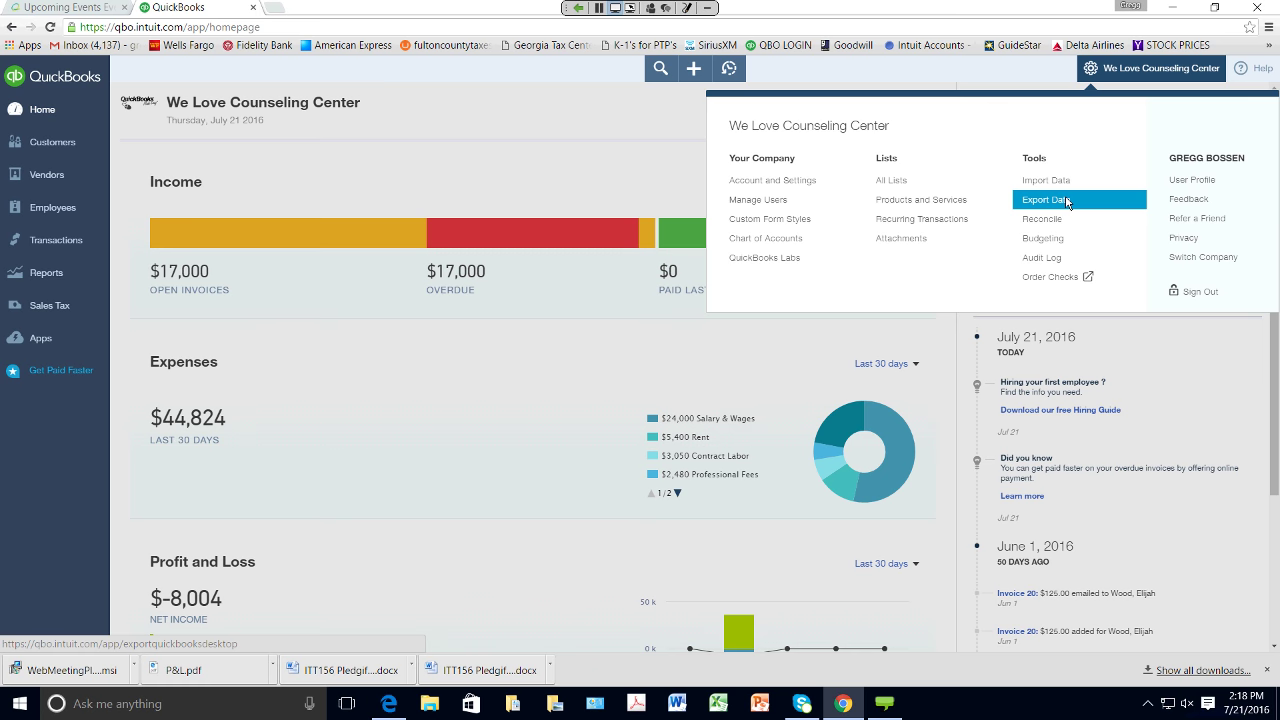
{"action": "left_click", "coordinate": [644, 121]}
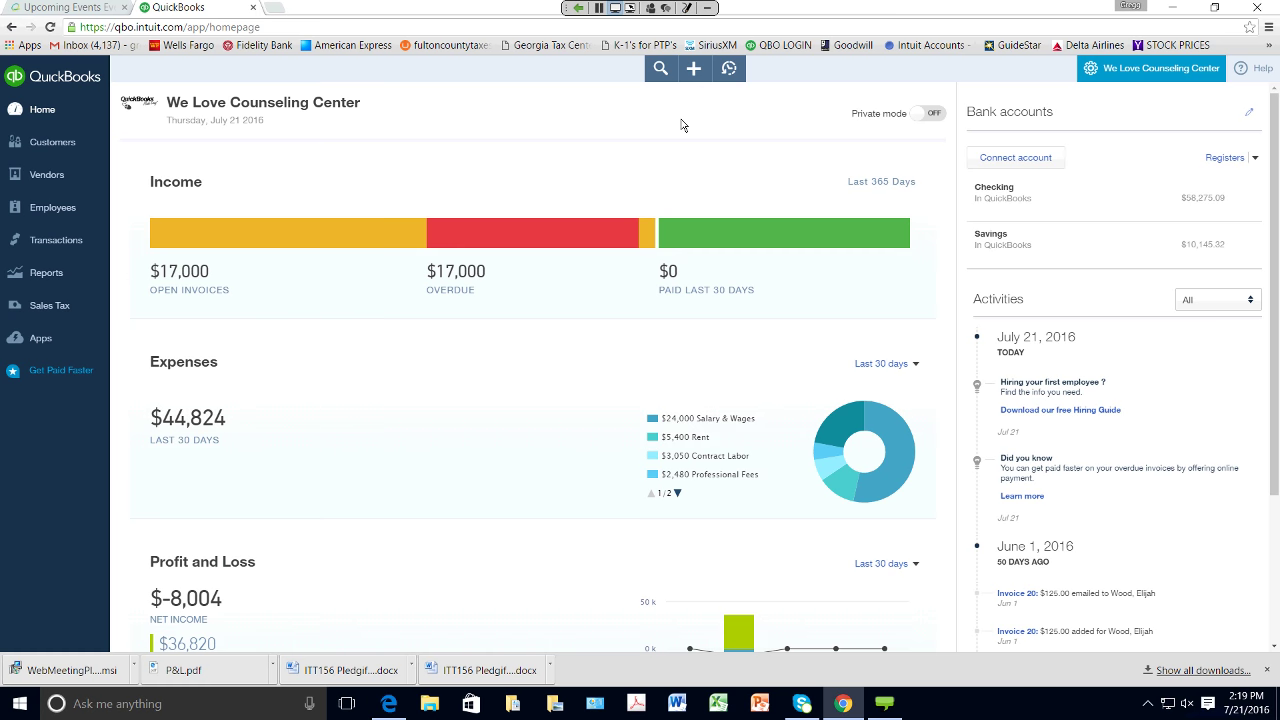
Step: Sign out, sign back in with the saved credentials and open the We Love Counseling Center company
{"action": "left_click", "coordinate": [1090, 72]}
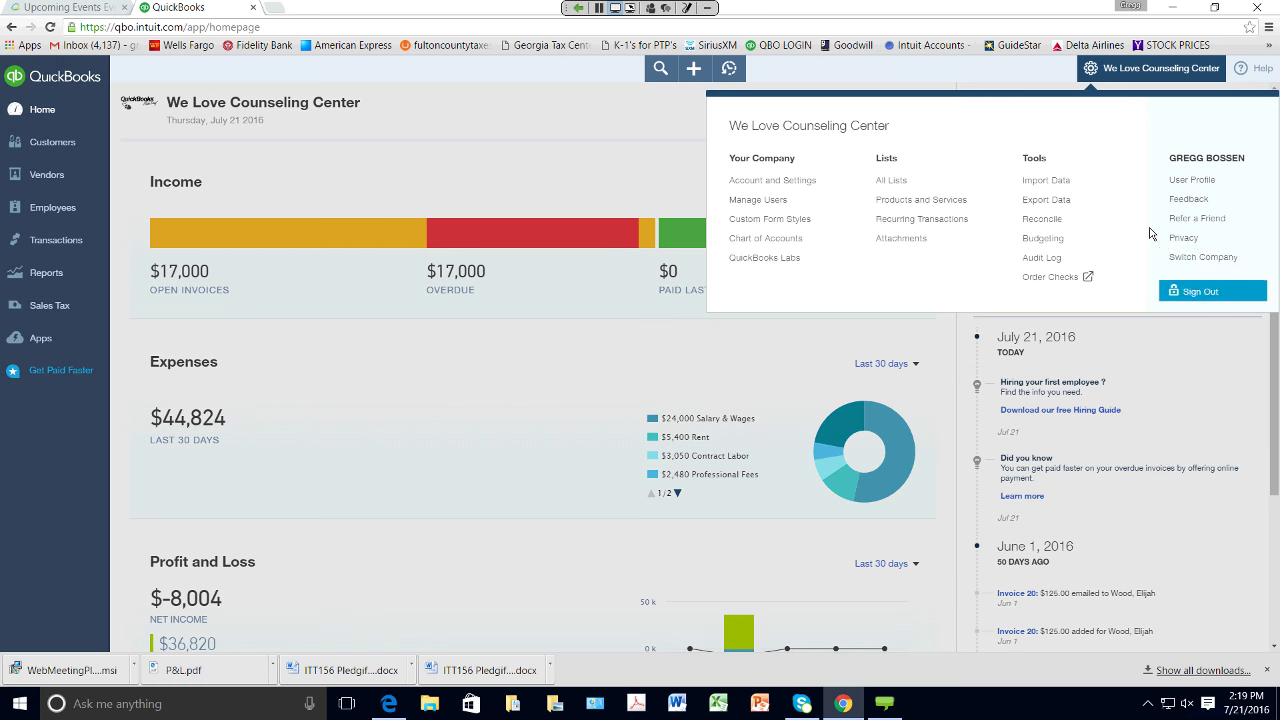
{"action": "left_click", "coordinate": [1191, 293]}
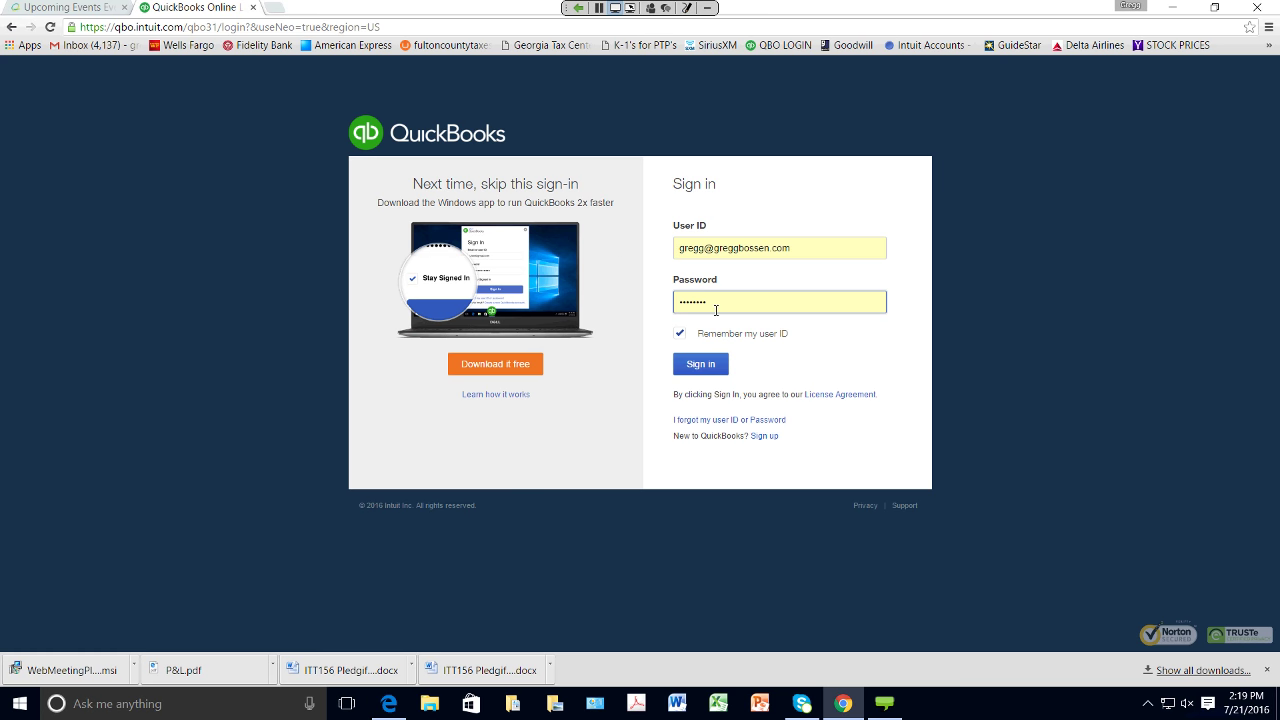
{"action": "left_click", "coordinate": [706, 365]}
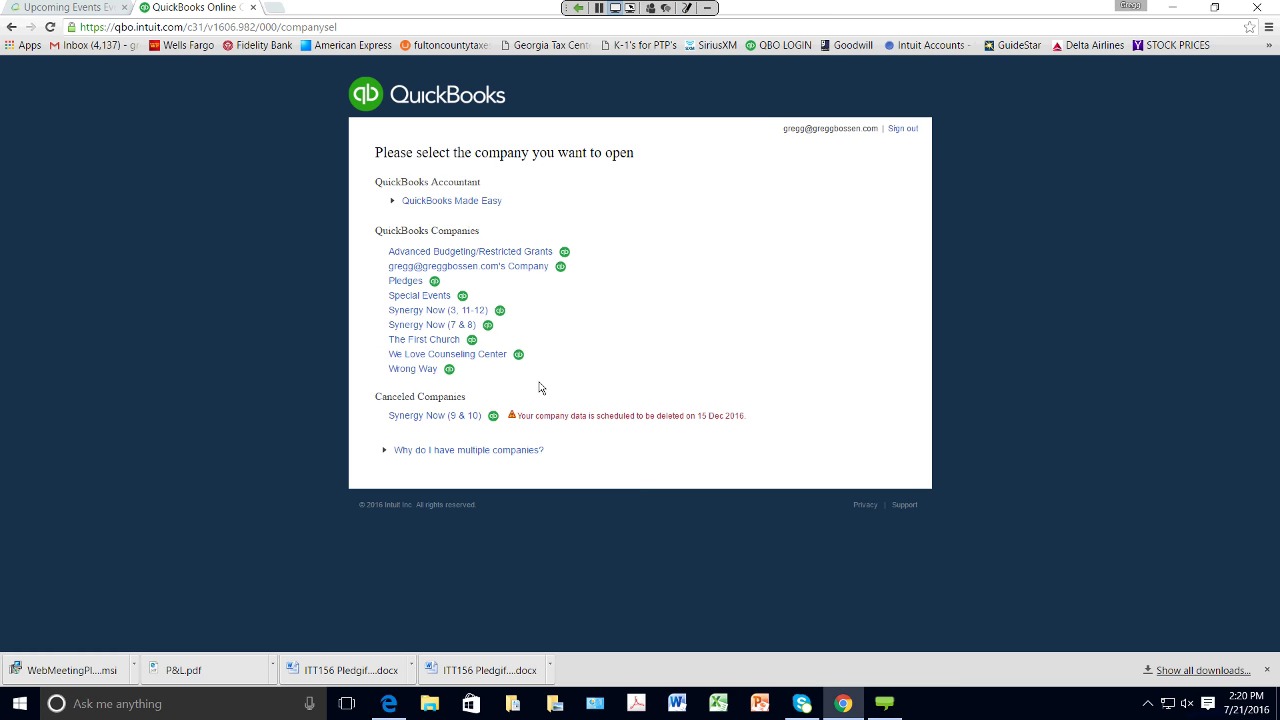
{"action": "left_click", "coordinate": [467, 356]}
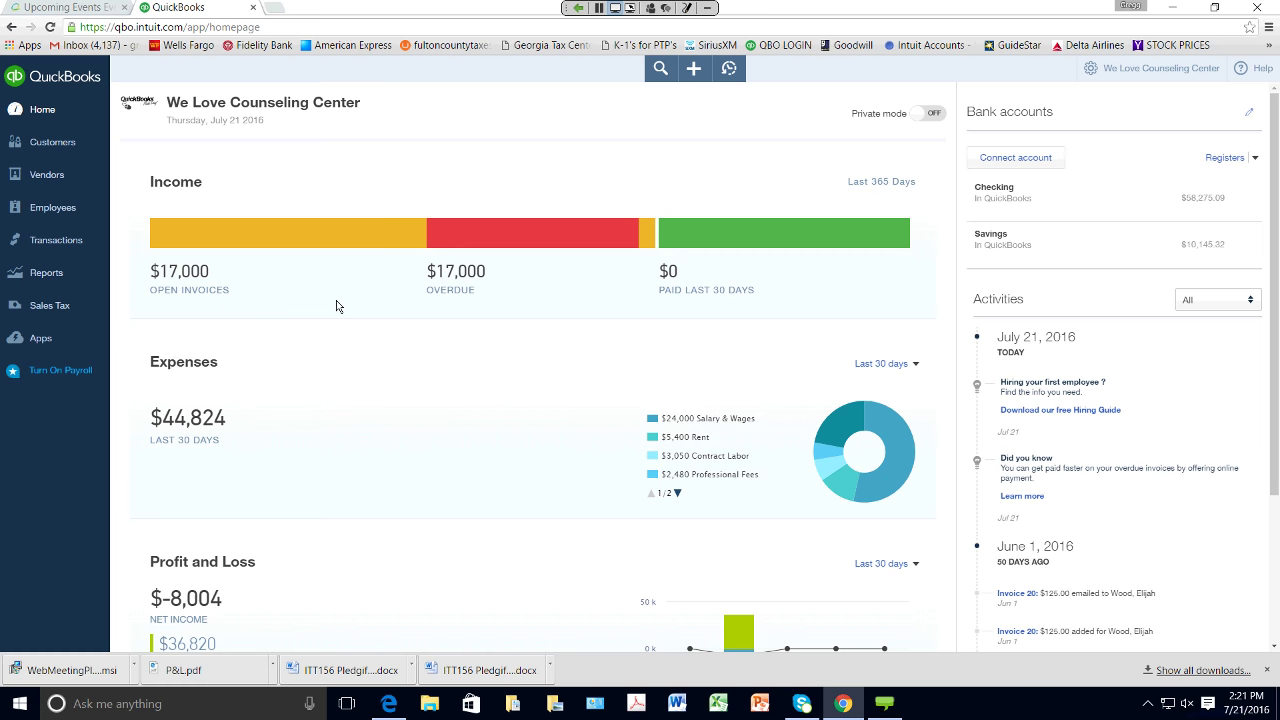
Step: Review the home dashboard down to Profit and Loss and Activities, and look over the company settings options
{"action": "left_click_drag", "start_coordinate": [1274, 279], "coordinate": [1274, 317]}
{"action": "scroll", "coordinate": [1274, 317], "scroll_direction": "down", "scroll_amount": 2}
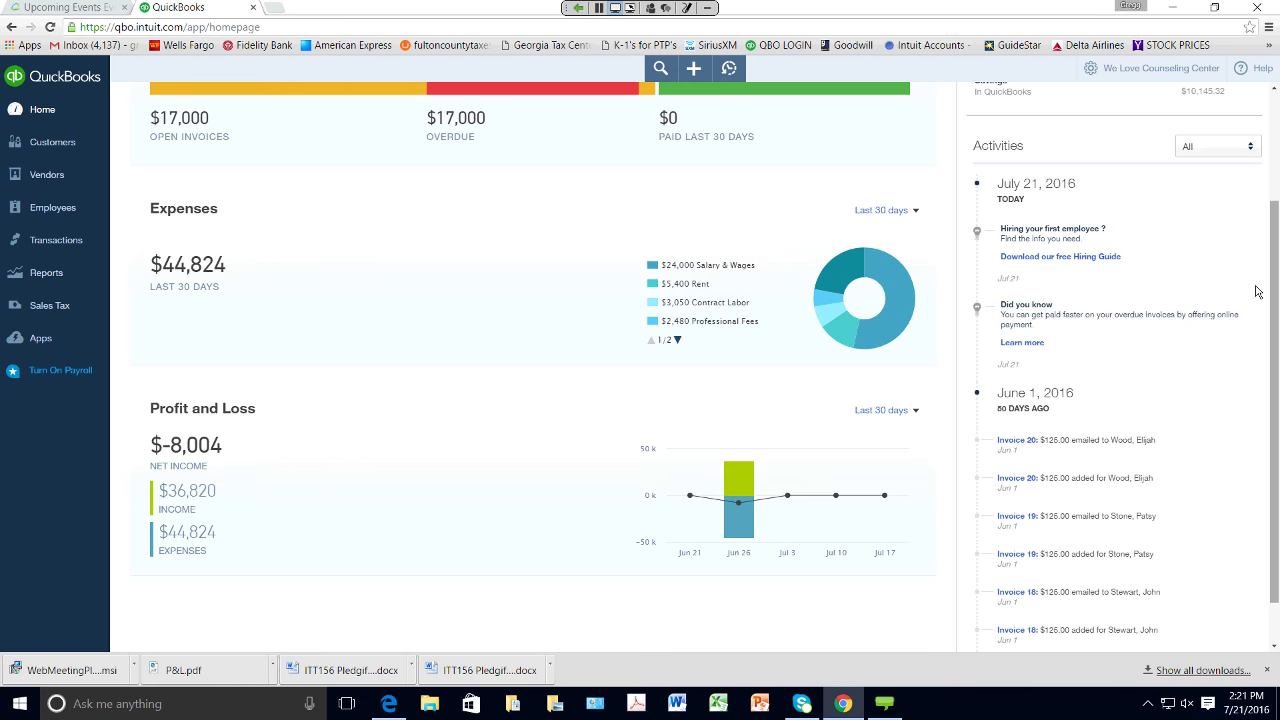
{"action": "left_click_drag", "start_coordinate": [1268, 290], "coordinate": [1273, 182]}
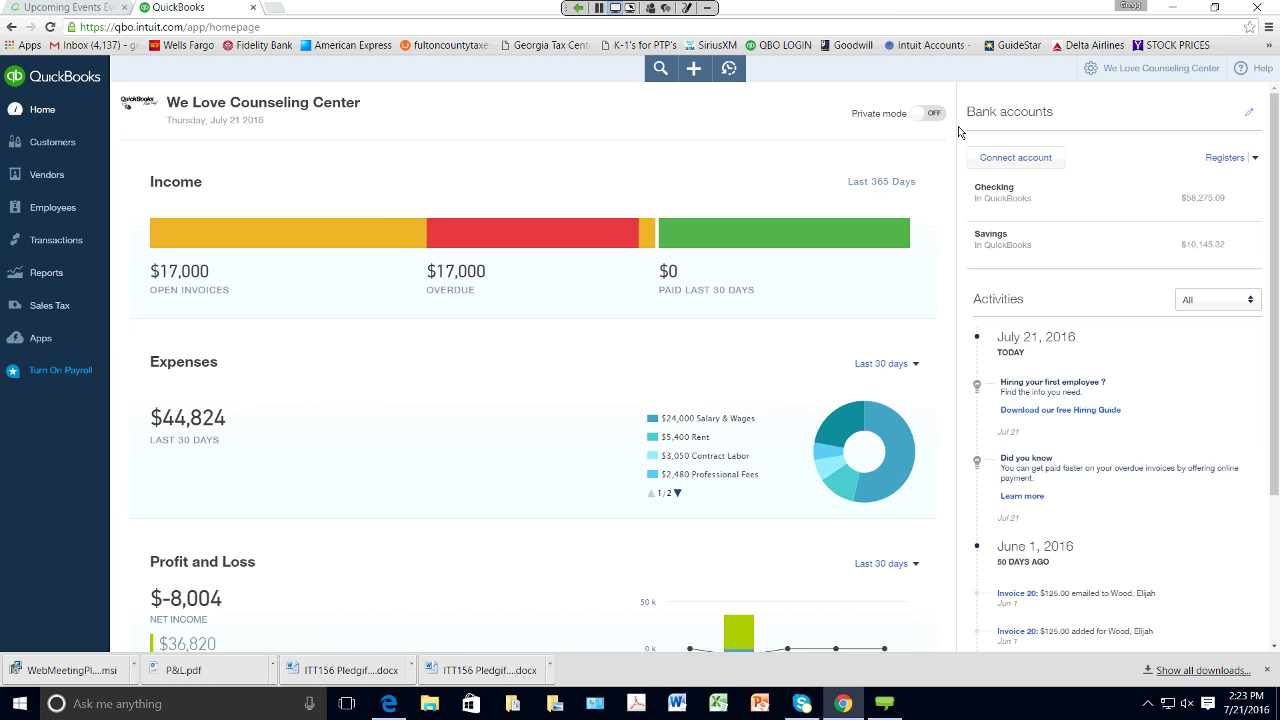
{"action": "left_click", "coordinate": [1091, 78]}
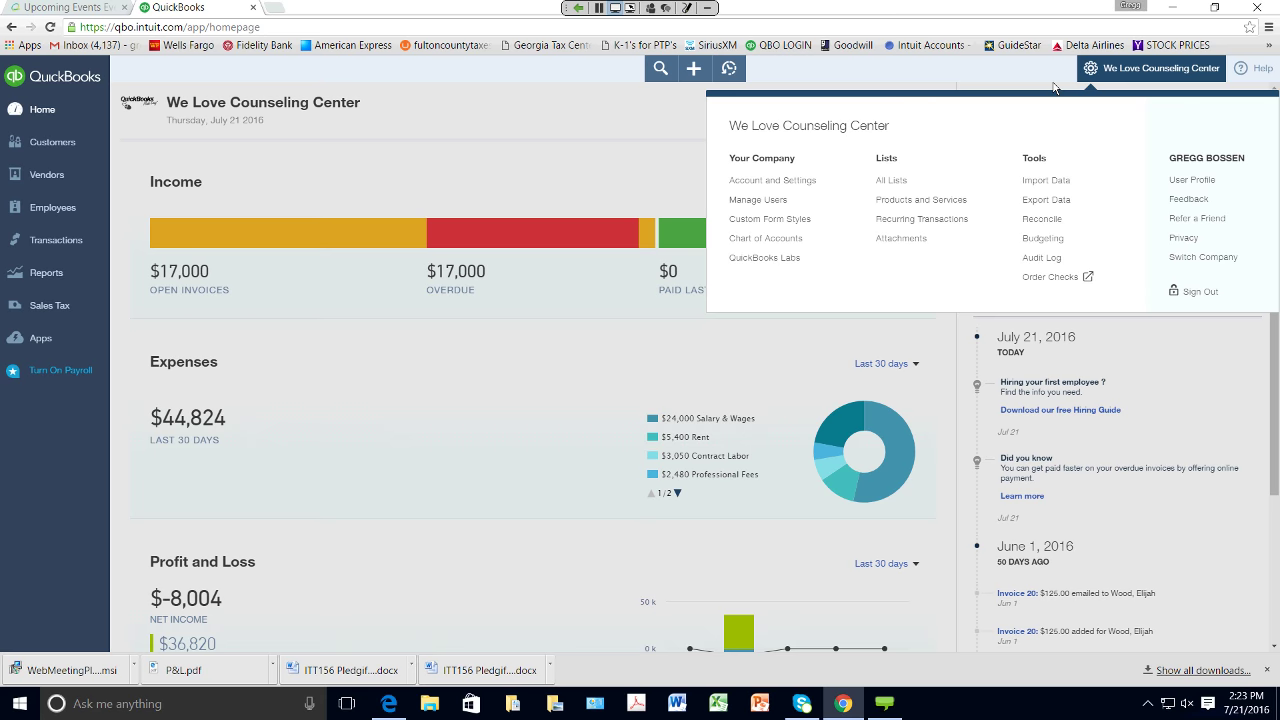
{"action": "left_click", "coordinate": [1091, 69]}
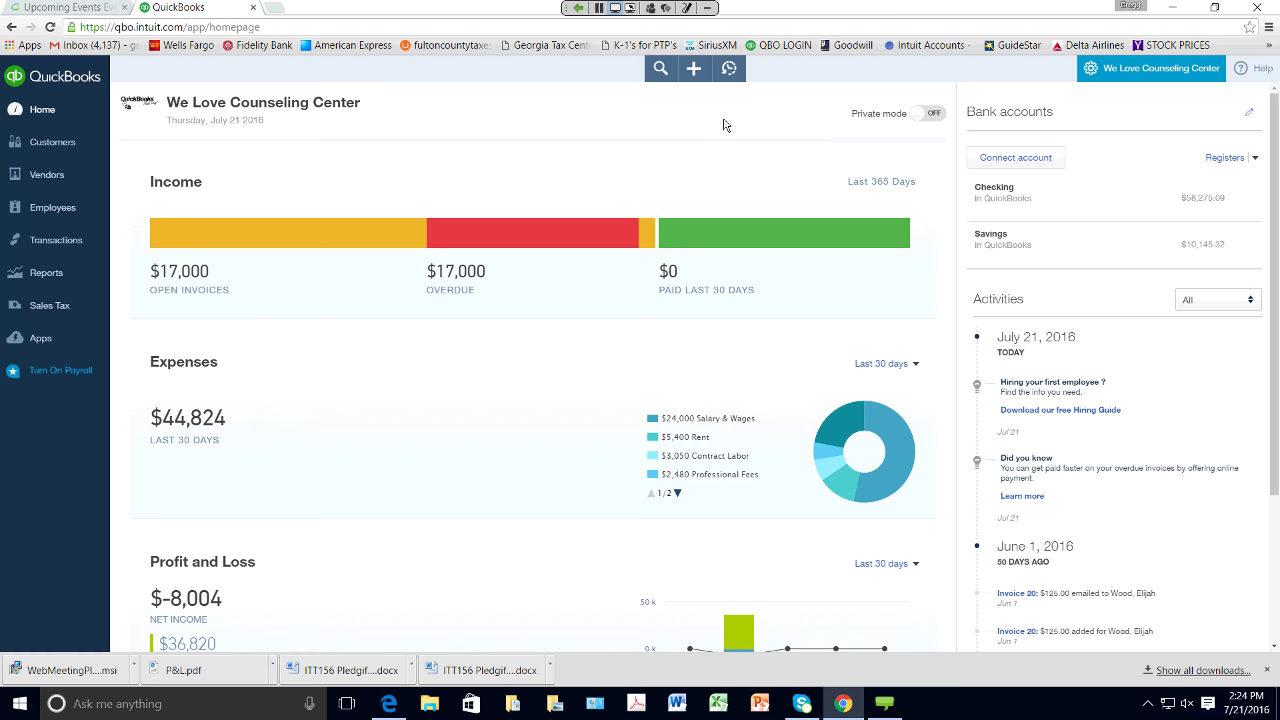
Step: View a blank check form and close it without entering anything
{"action": "left_click", "coordinate": [699, 69]}
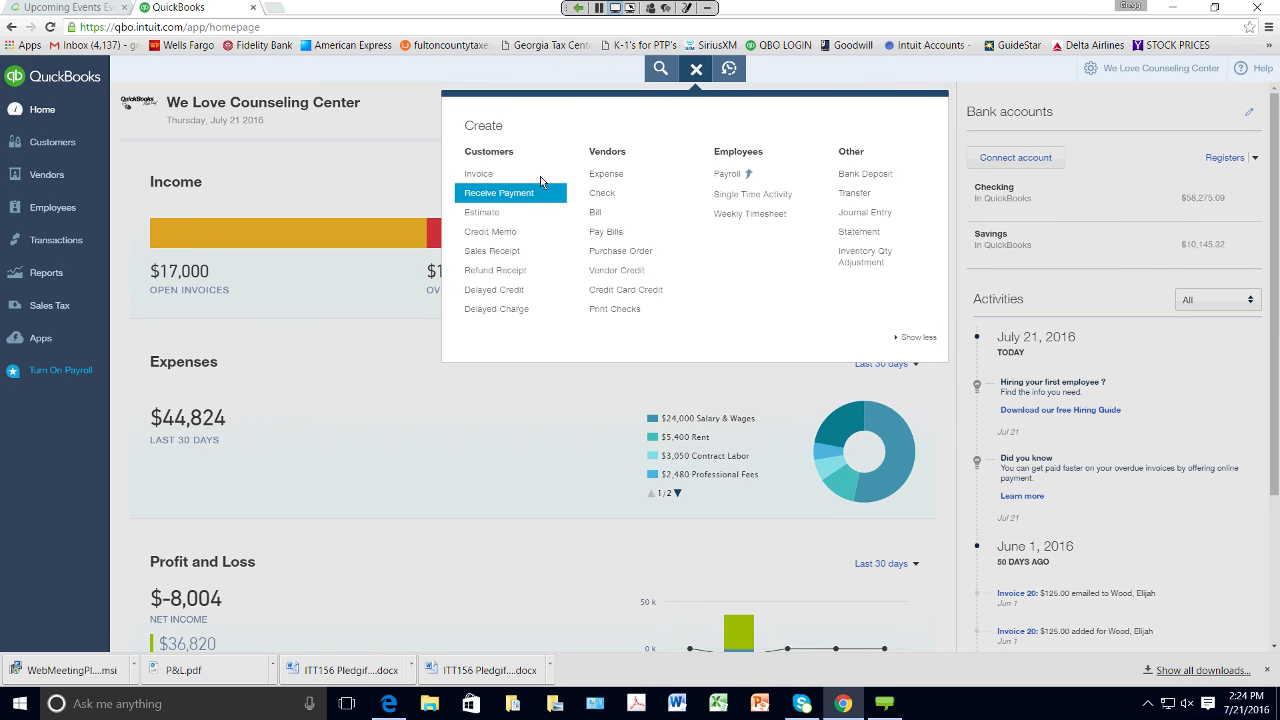
{"action": "left_click", "coordinate": [602, 196]}
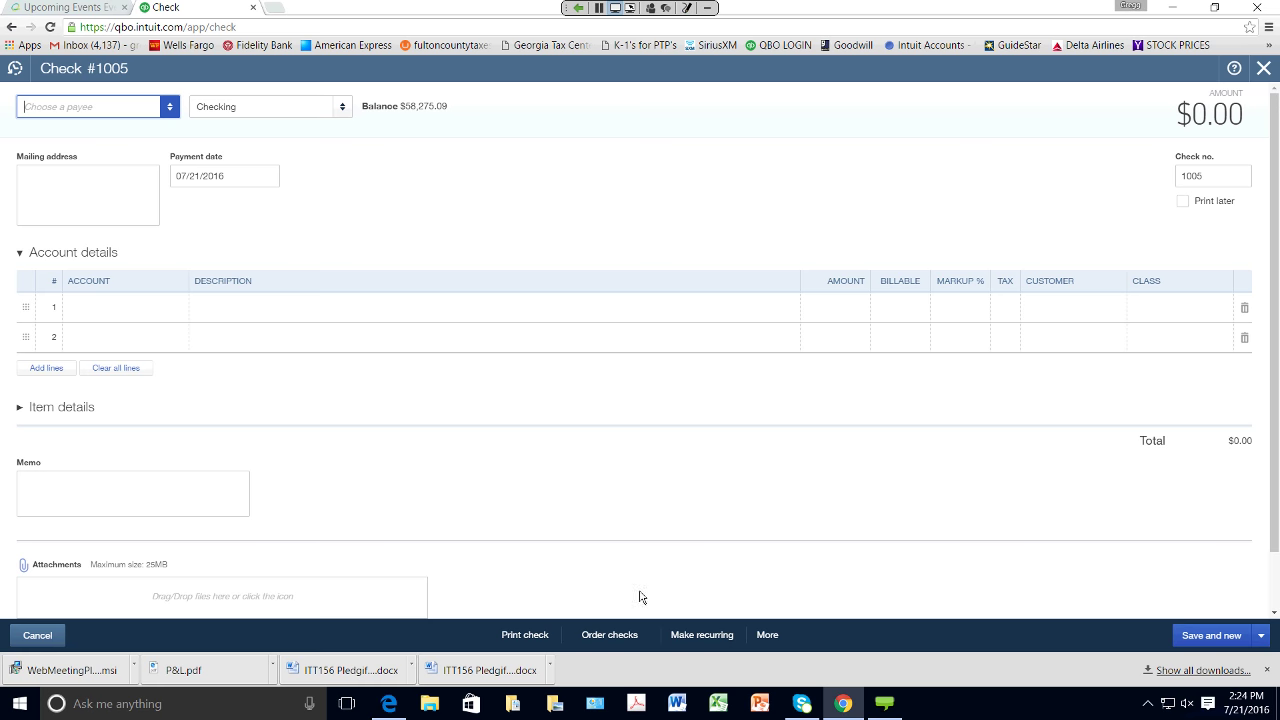
{"action": "left_click", "coordinate": [1263, 72]}
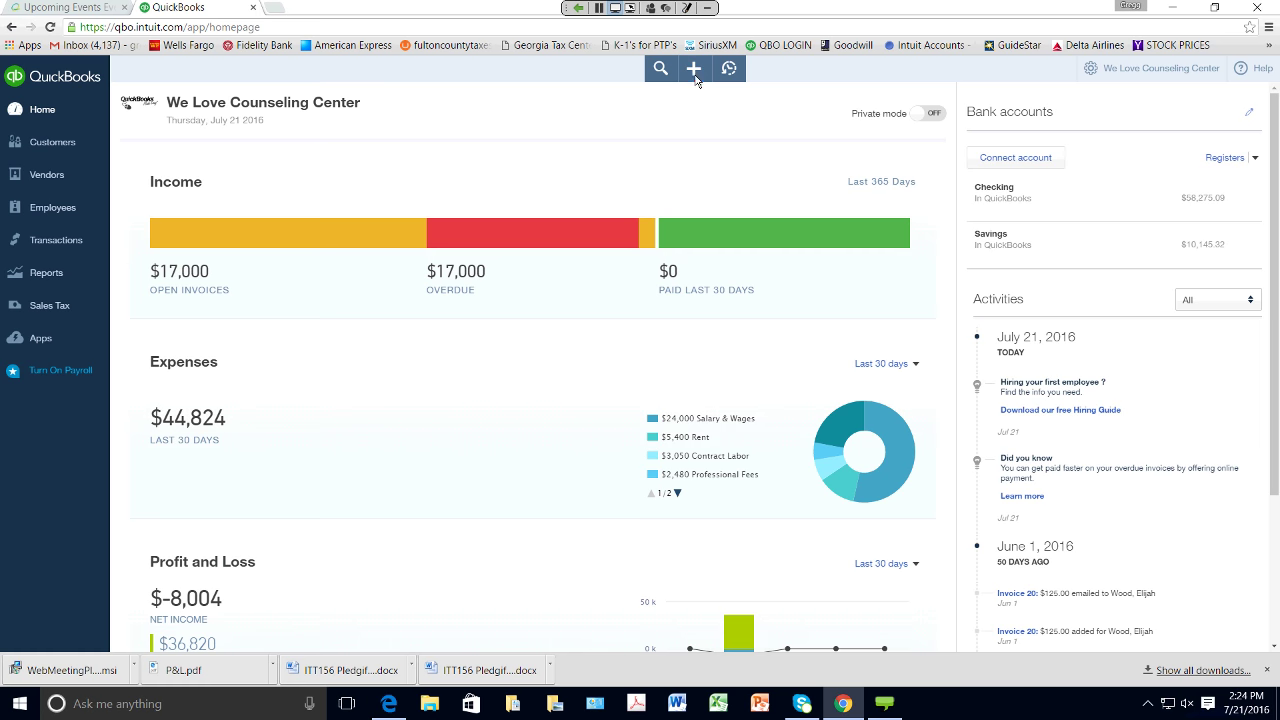
Step: Browse the All Reports and Recommended report groups, ending on the Business Overview reports
{"action": "left_click", "coordinate": [61, 272]}
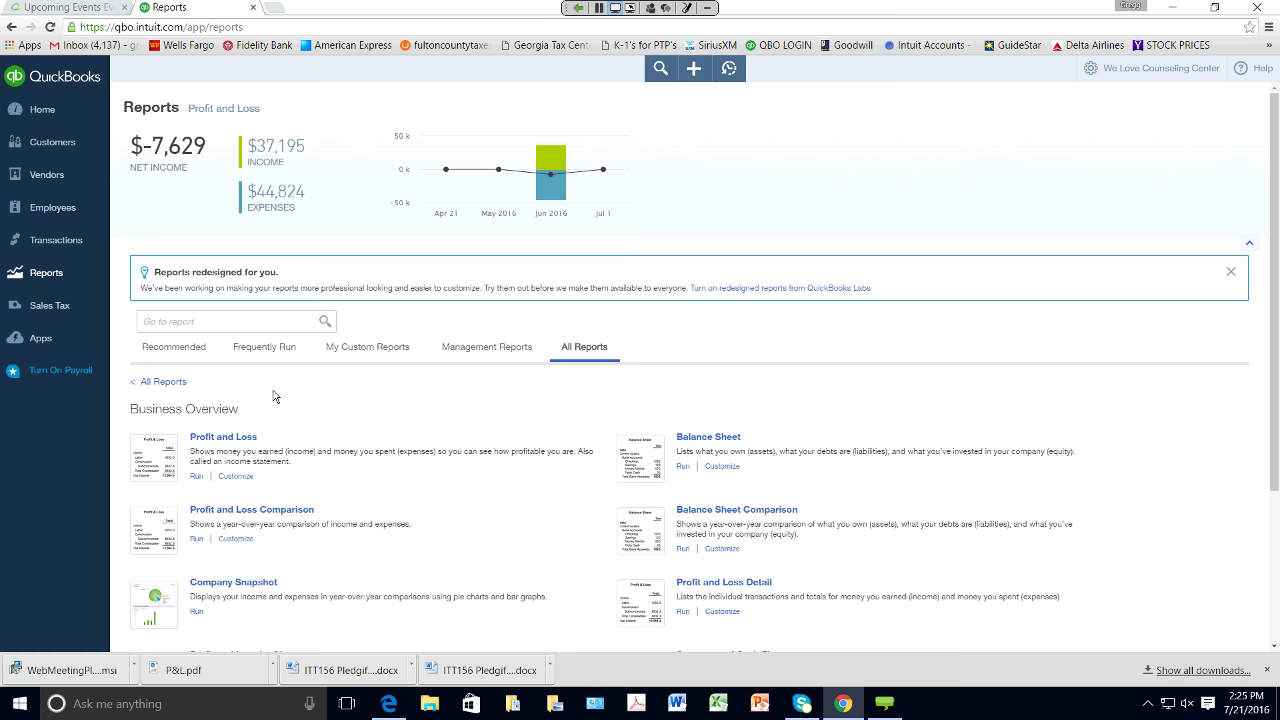
{"action": "left_click", "coordinate": [150, 383]}
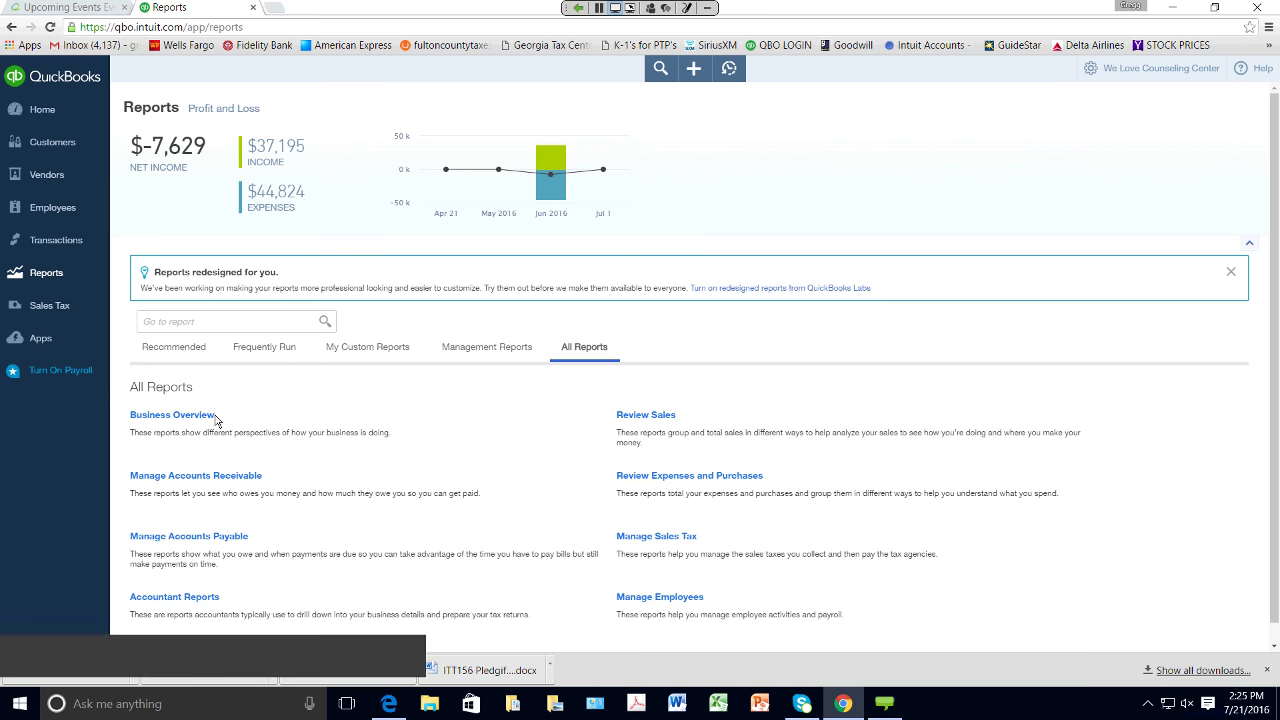
{"action": "left_click", "coordinate": [180, 348]}
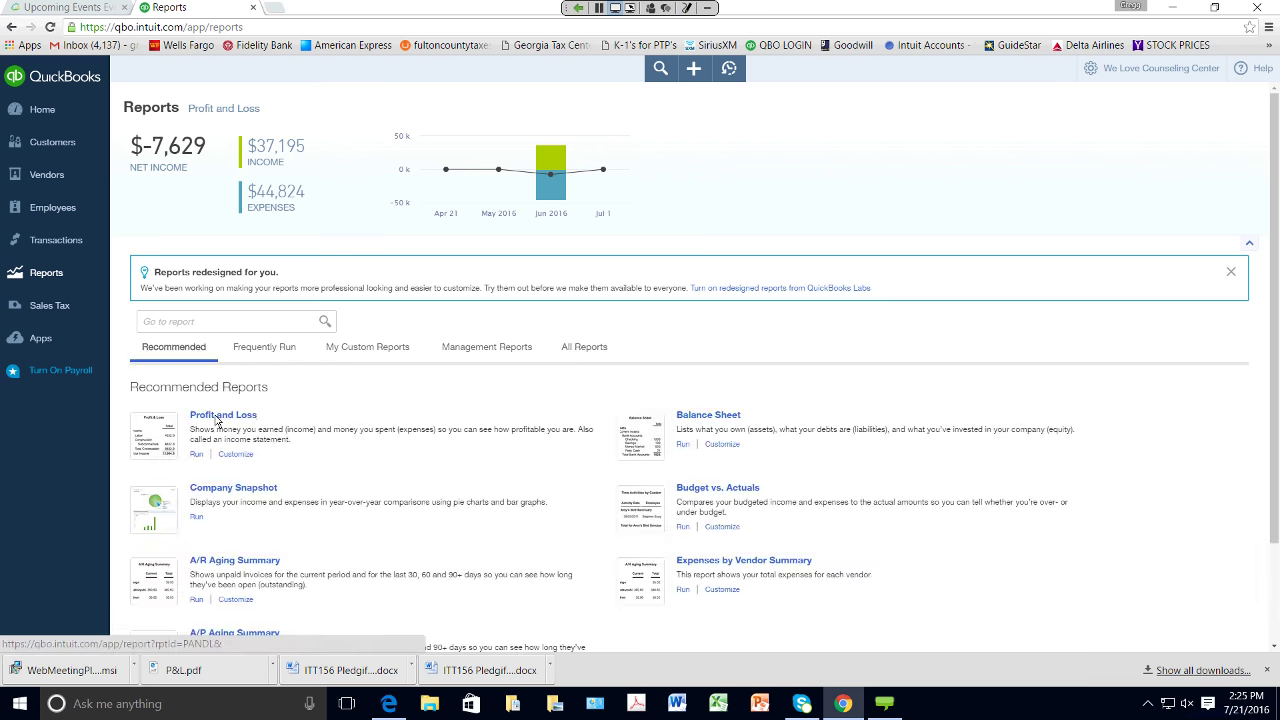
{"action": "left_click", "coordinate": [566, 349]}
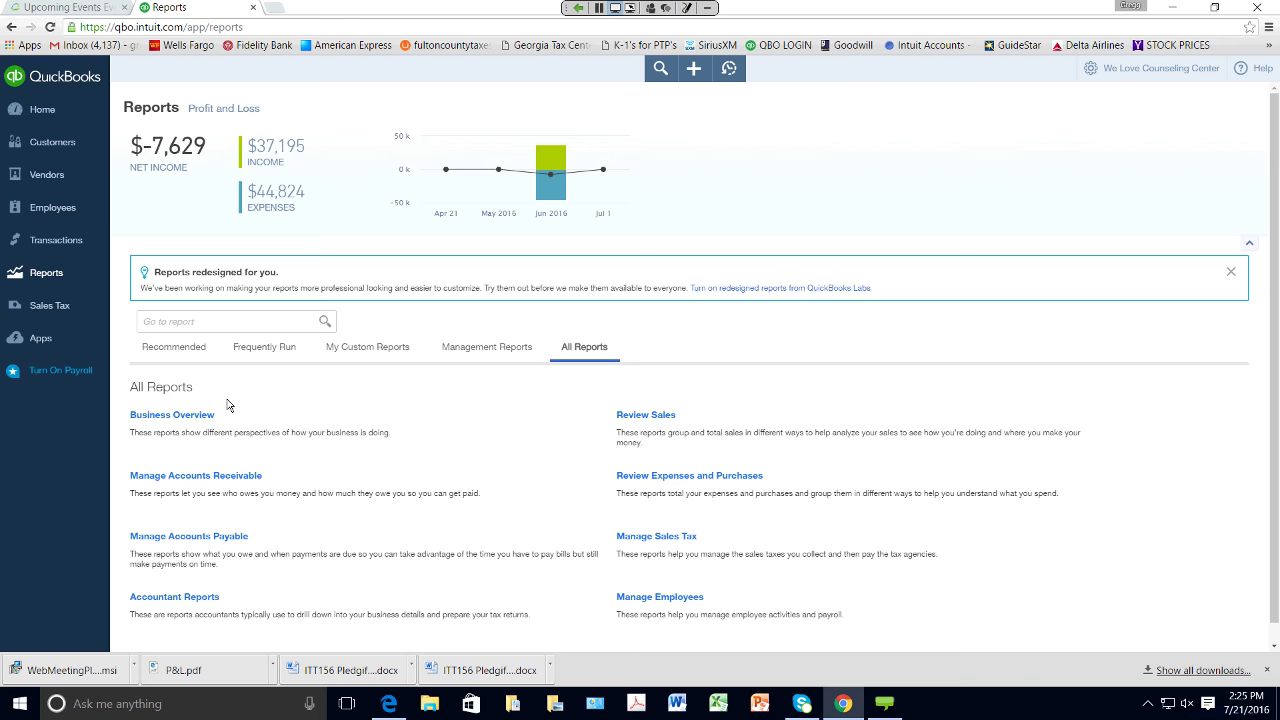
{"action": "left_click", "coordinate": [190, 416]}
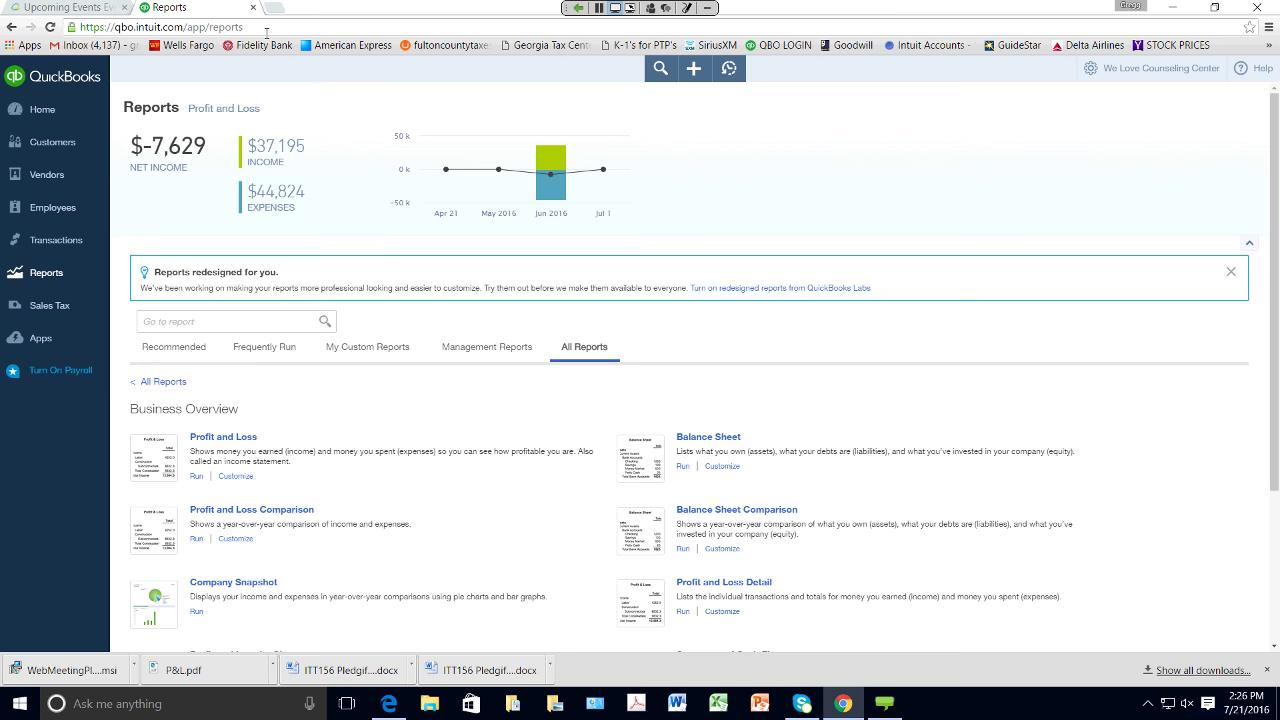
Step: Compare the web addresses of the Reports page and the Home page, highlighting each one
{"action": "left_click_drag", "start_coordinate": [266, 30], "coordinate": [80, 27]}
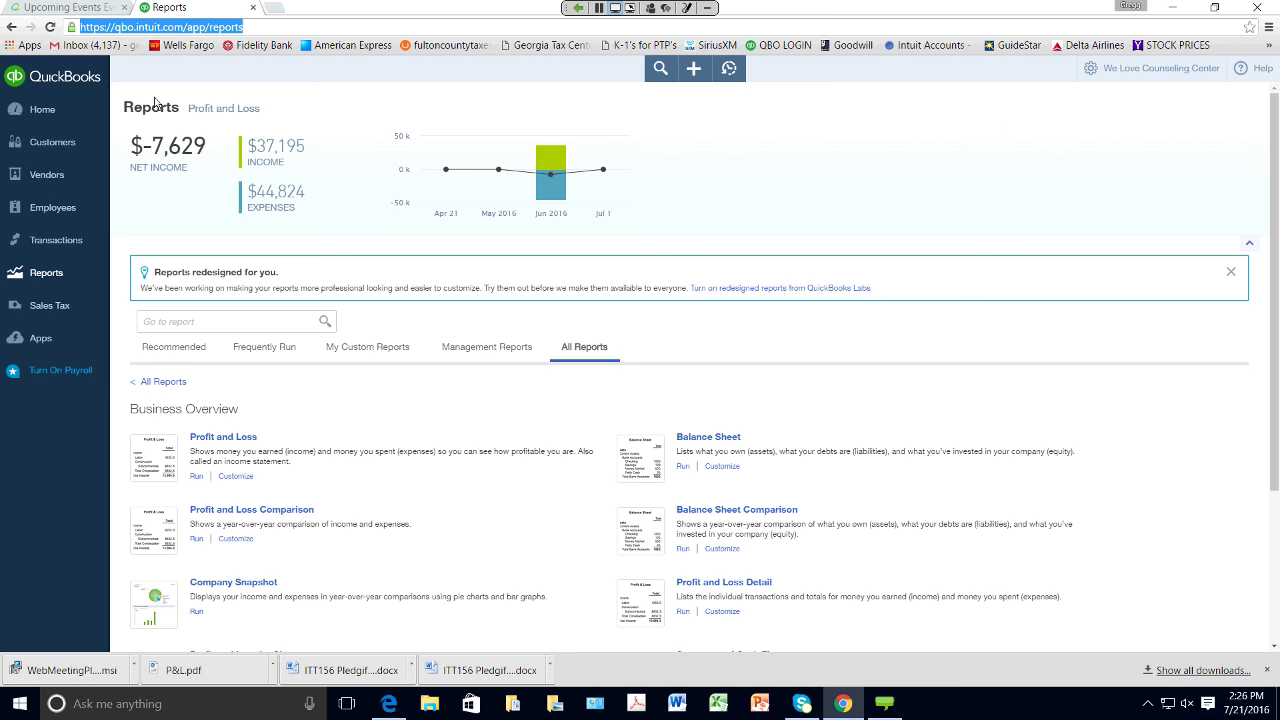
{"action": "left_click", "coordinate": [54, 114]}
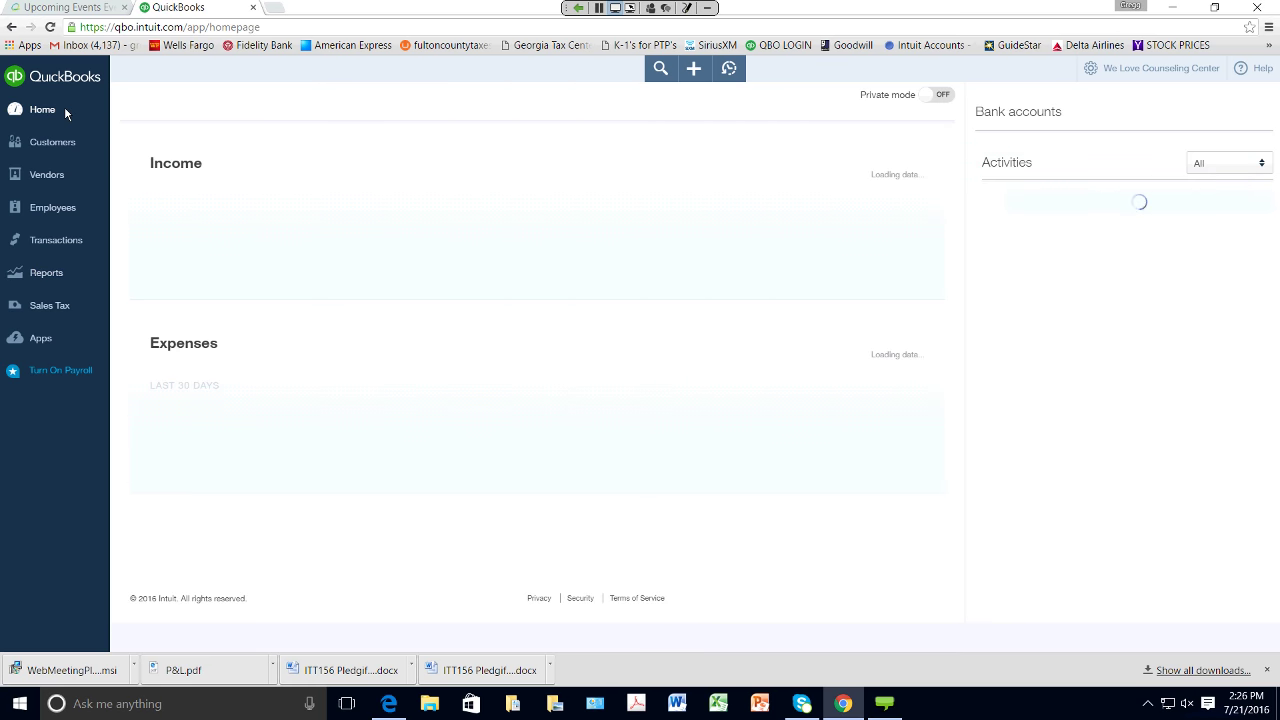
{"action": "left_click_drag", "start_coordinate": [259, 27], "coordinate": [60, 29]}
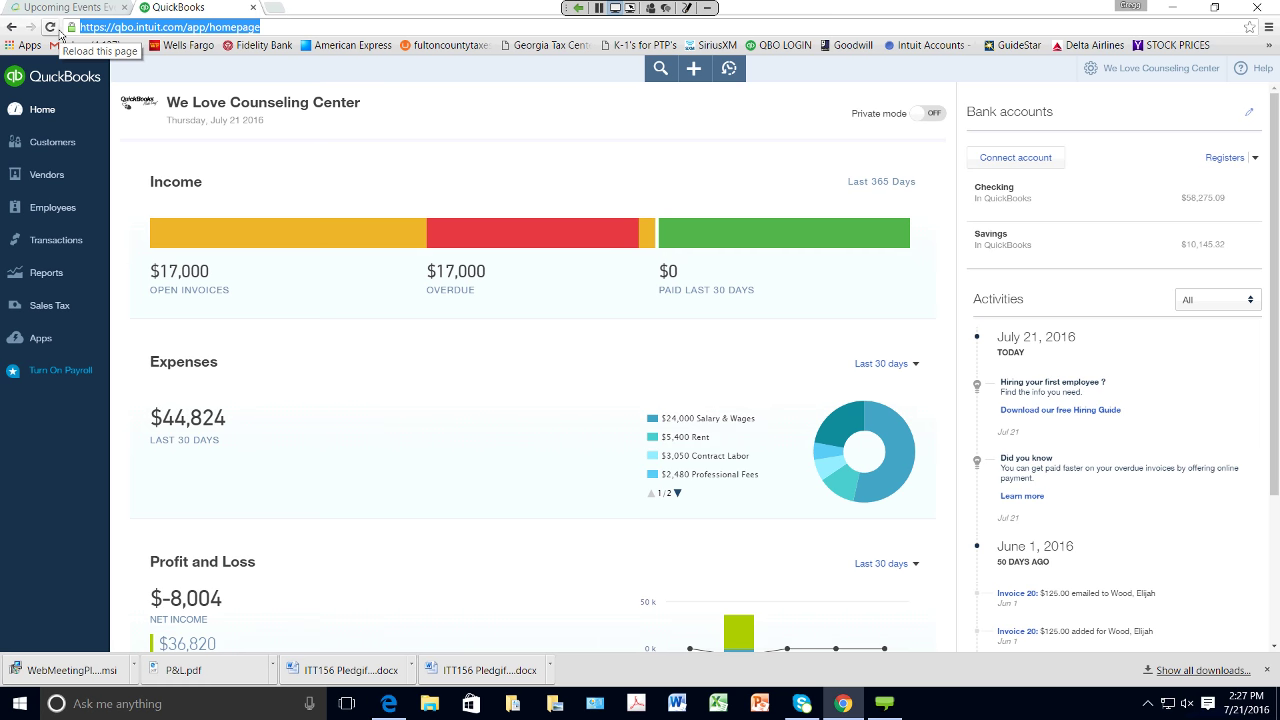
Step: Run the Balance Sheet report from the Business Overview reports
{"action": "left_click", "coordinate": [52, 271]}
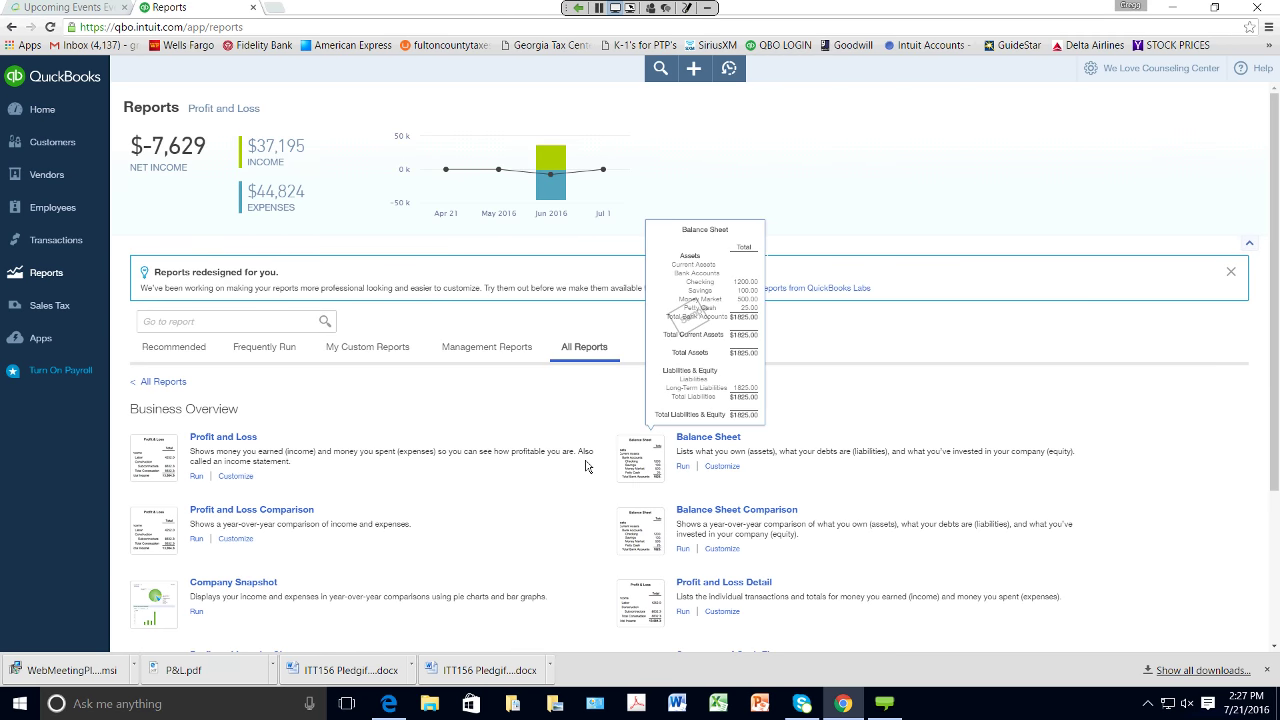
{"action": "left_click", "coordinate": [680, 440]}
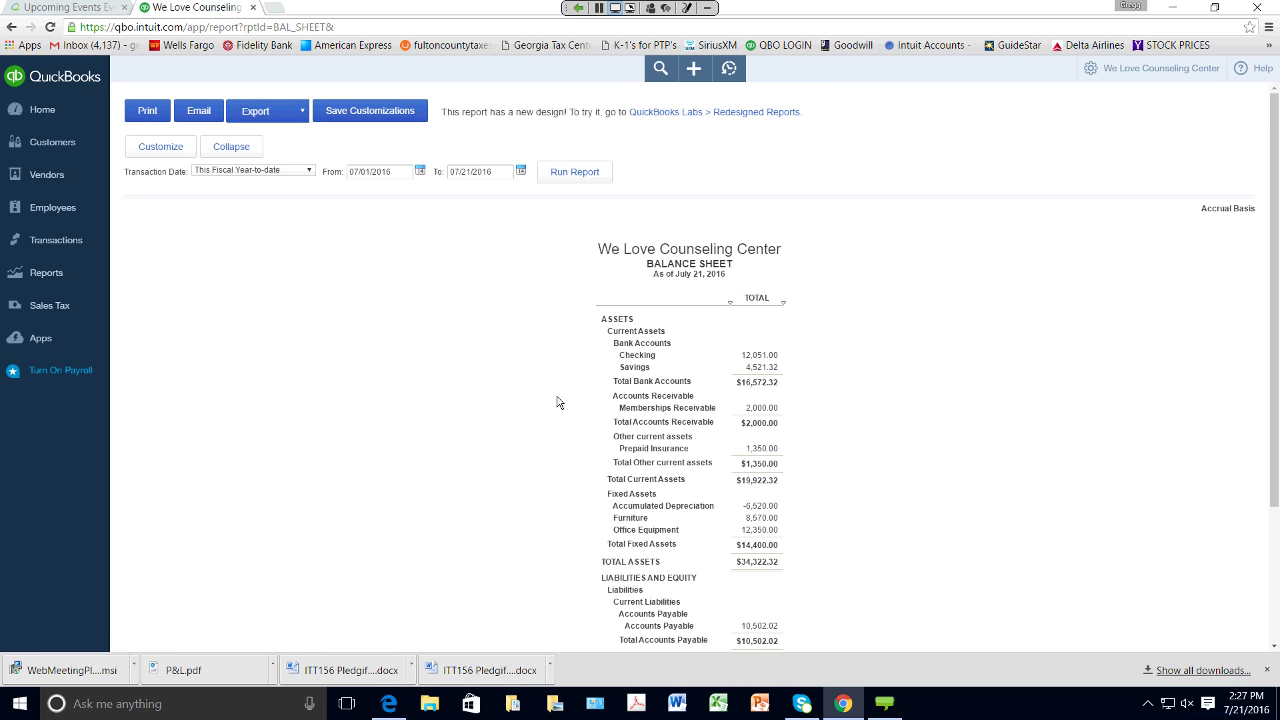
Step: View the Profit and Loss report, go back to the Balance Sheet report and highlight its web address
{"action": "left_click", "coordinate": [52, 276]}
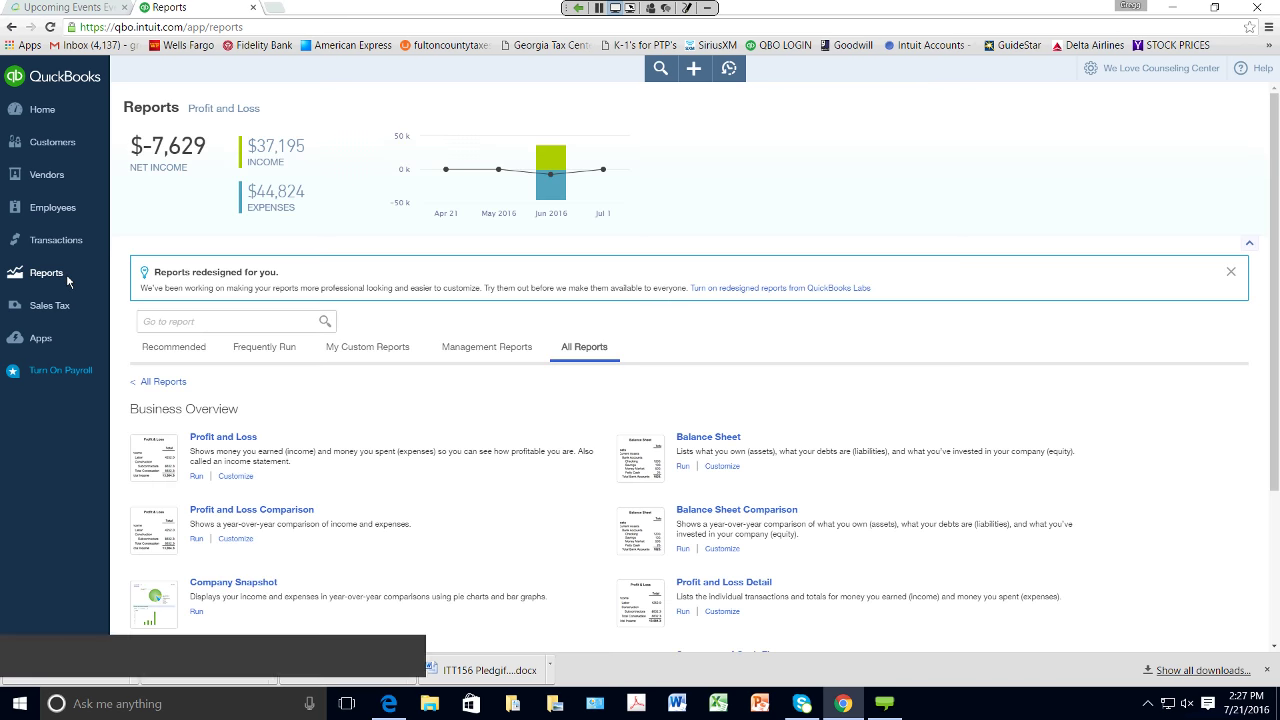
{"action": "left_click", "coordinate": [242, 442]}
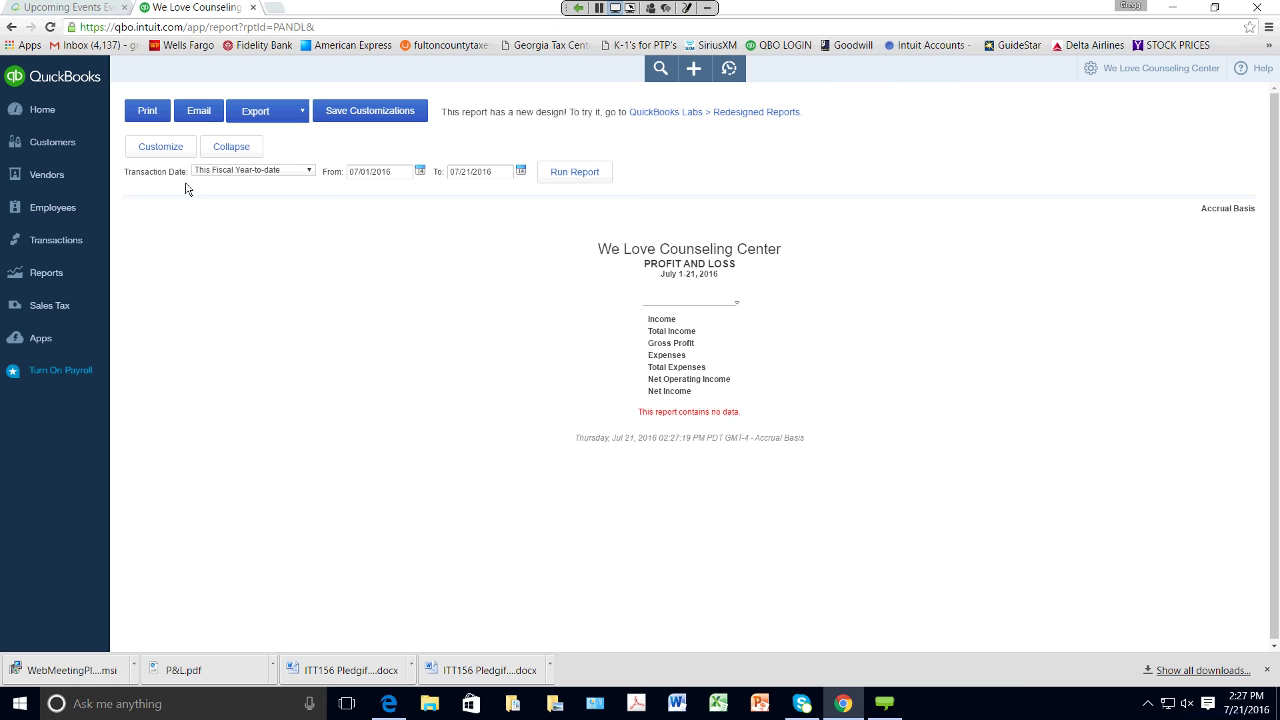
{"action": "left_click", "coordinate": [11, 27]}
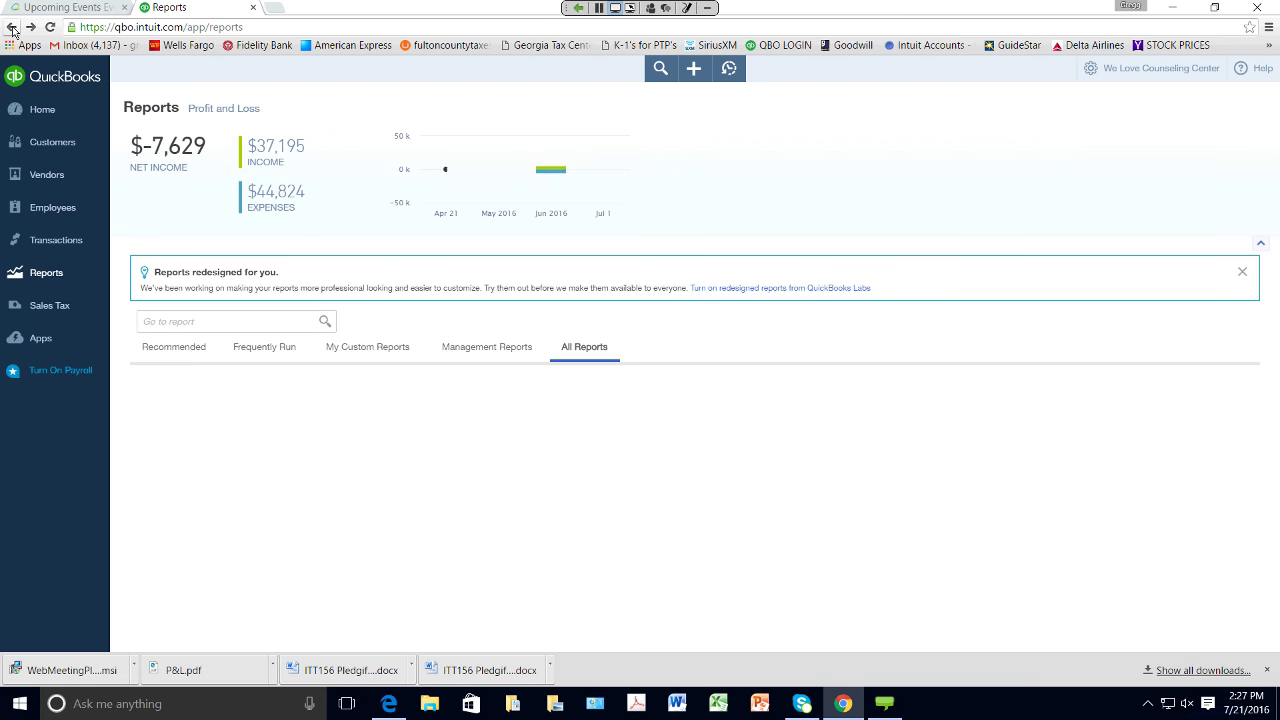
{"action": "left_click", "coordinate": [11, 27]}
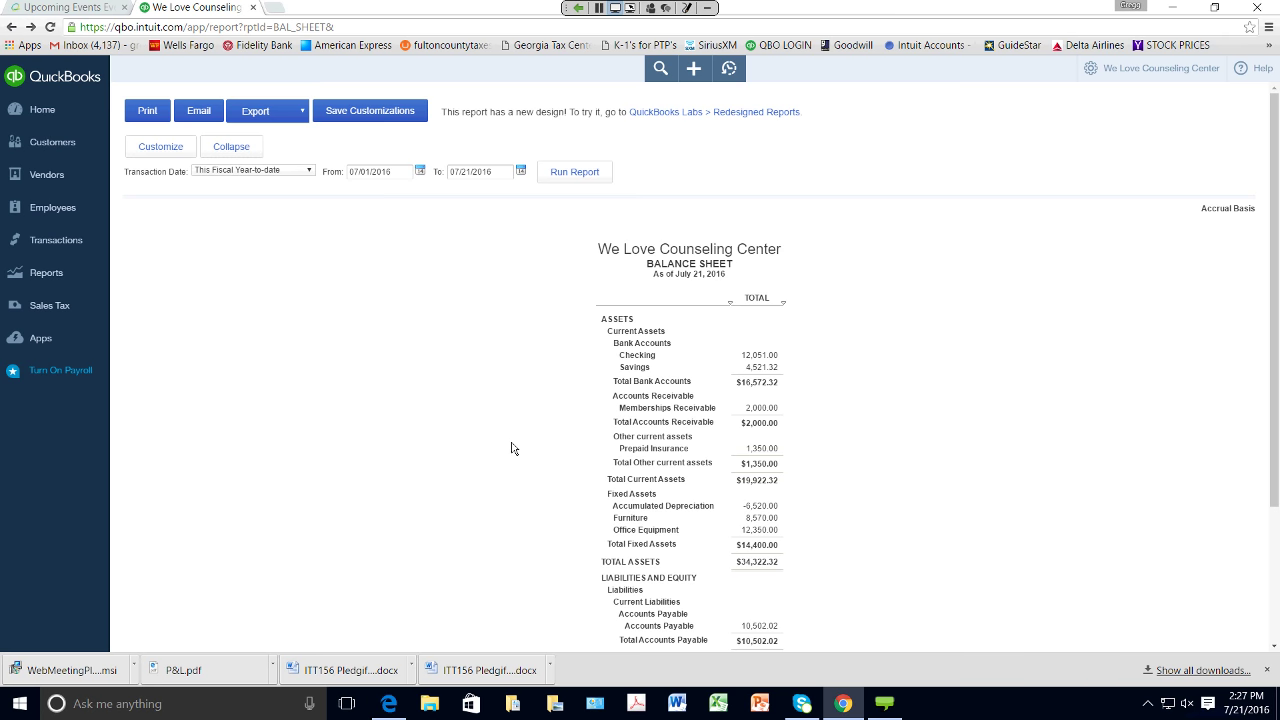
{"action": "left_click", "coordinate": [348, 27]}
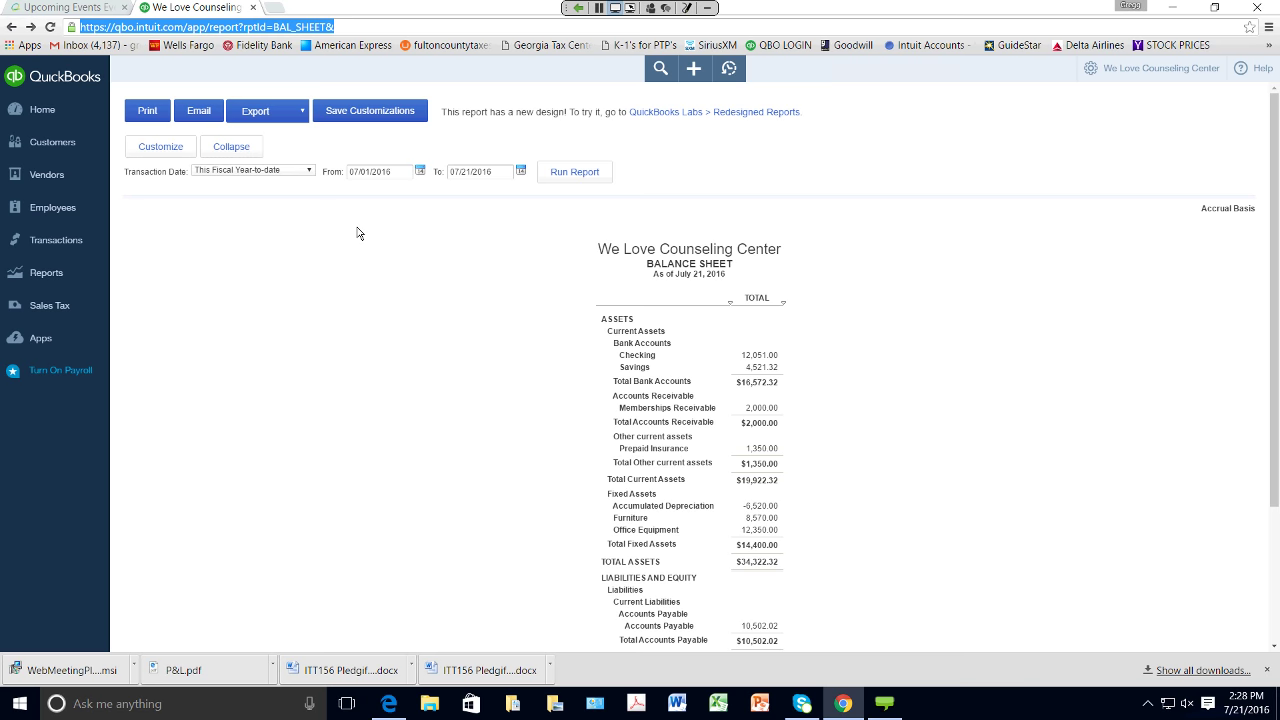
{"action": "left_click", "coordinate": [272, 8]}
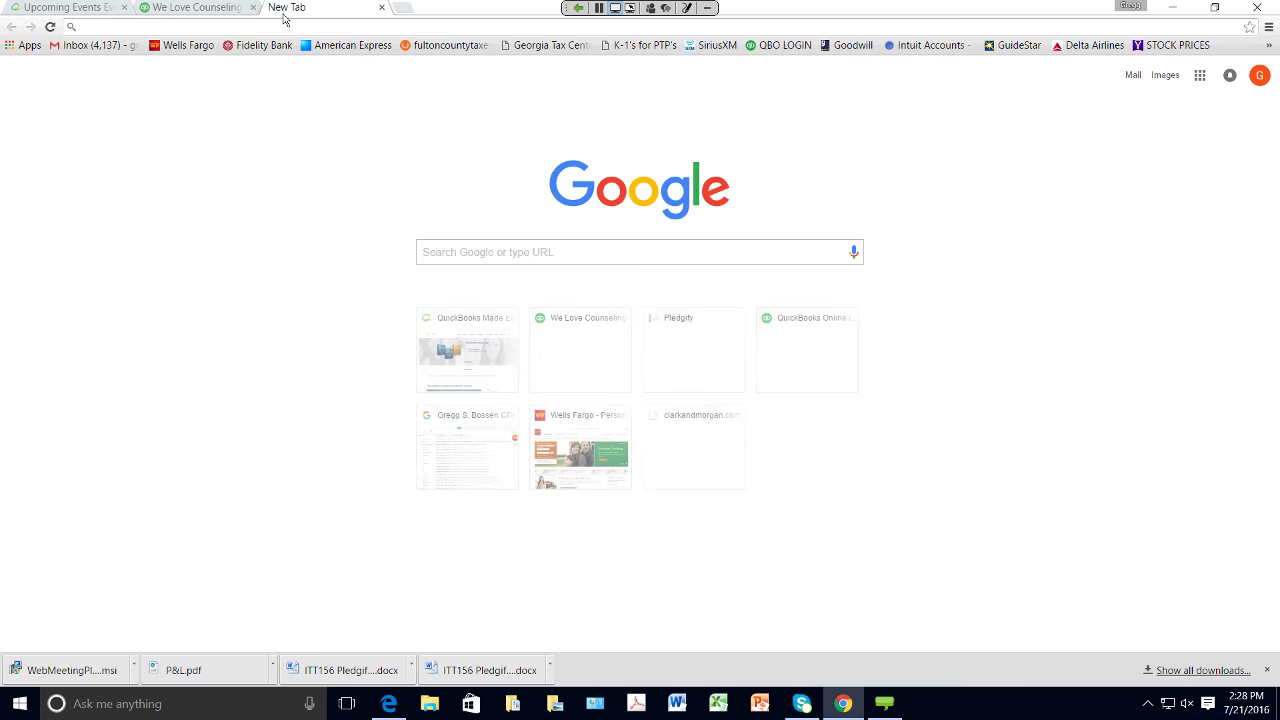
{"action": "left_click", "coordinate": [233, 12]}
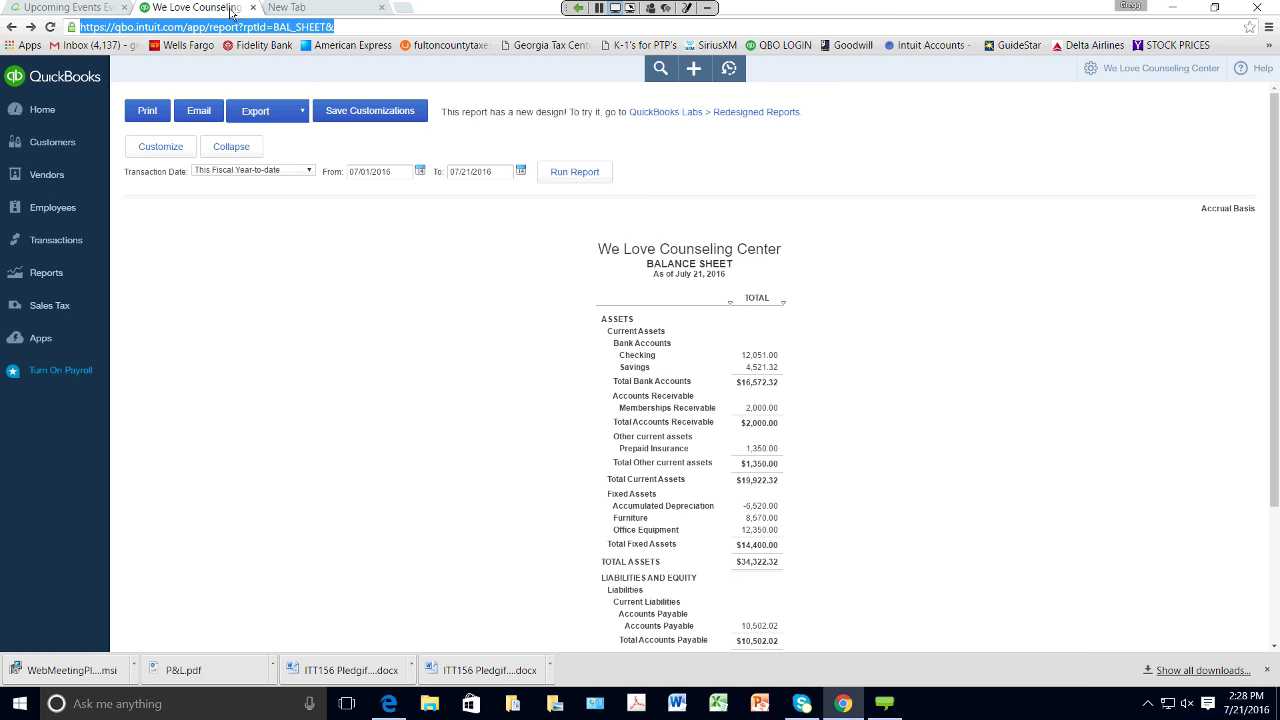
{"action": "left_click", "coordinate": [381, 7]}
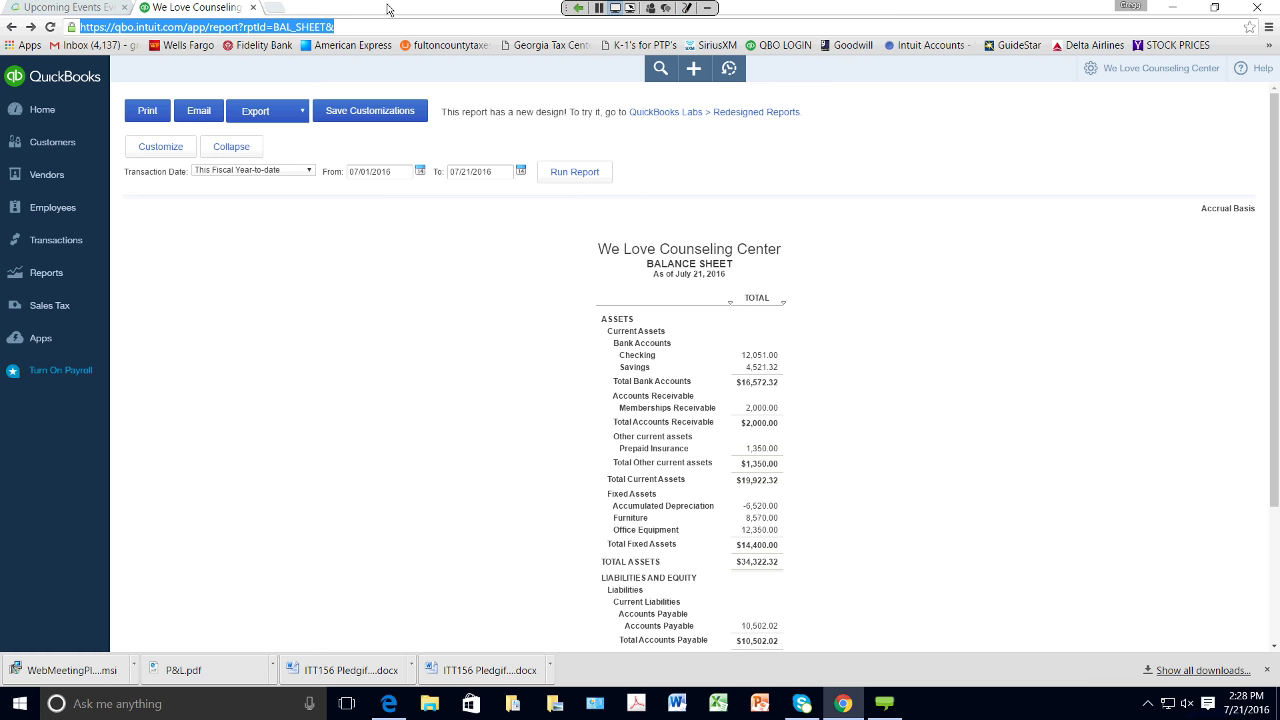
Step: Duplicate the Balance Sheet report's browser tab, highlight the copy's web address and return to the original tab
{"action": "right_click", "coordinate": [228, 11]}
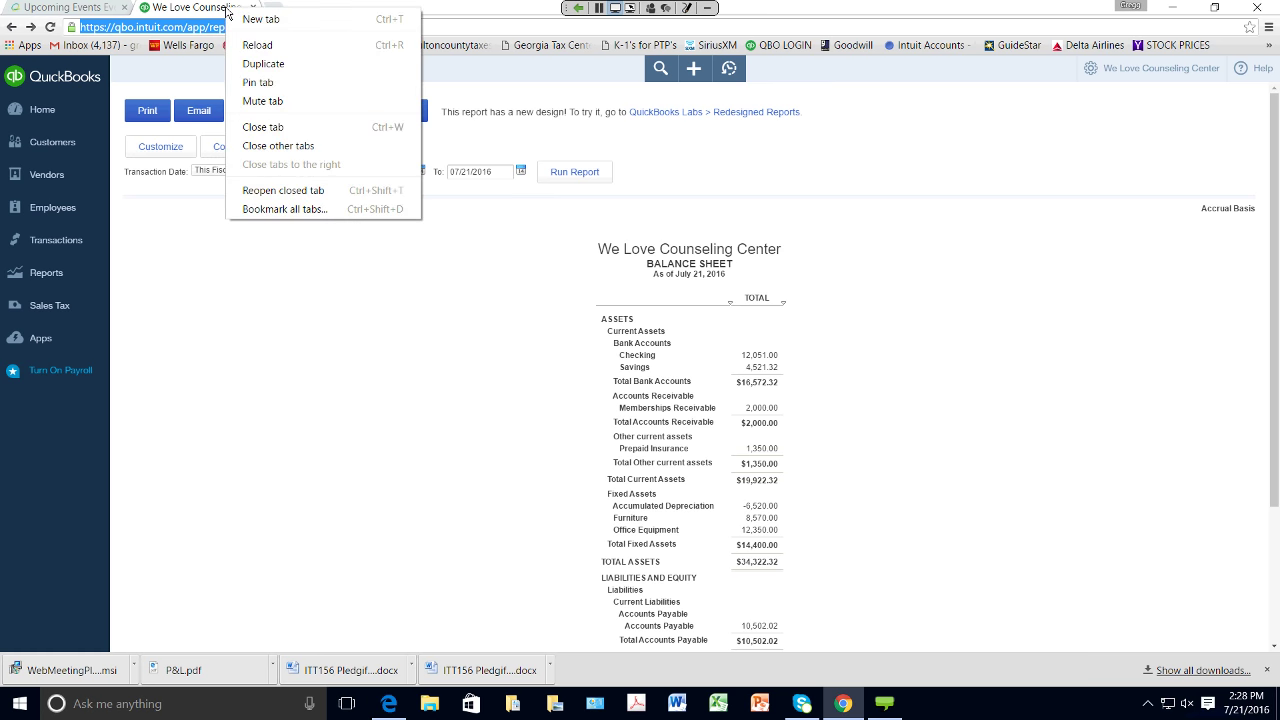
{"action": "left_click", "coordinate": [265, 66]}
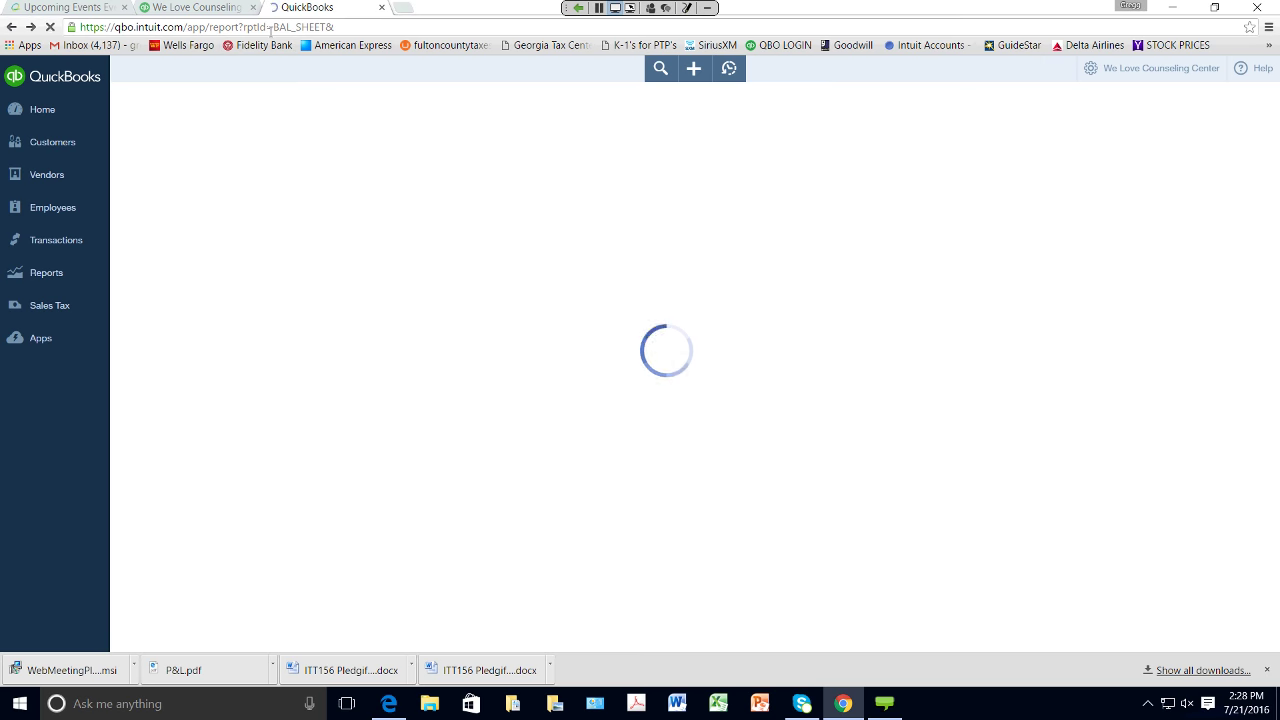
{"action": "left_click_drag", "start_coordinate": [344, 27], "coordinate": [78, 27]}
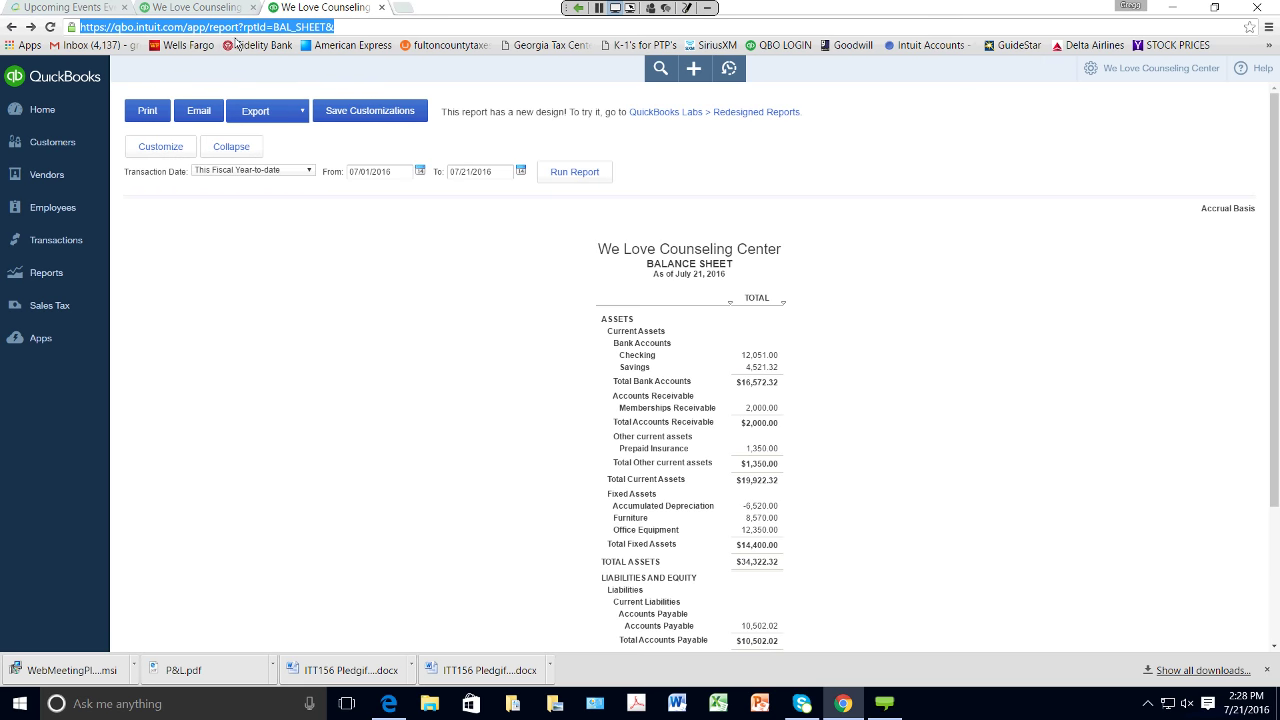
{"action": "left_click", "coordinate": [205, 8]}
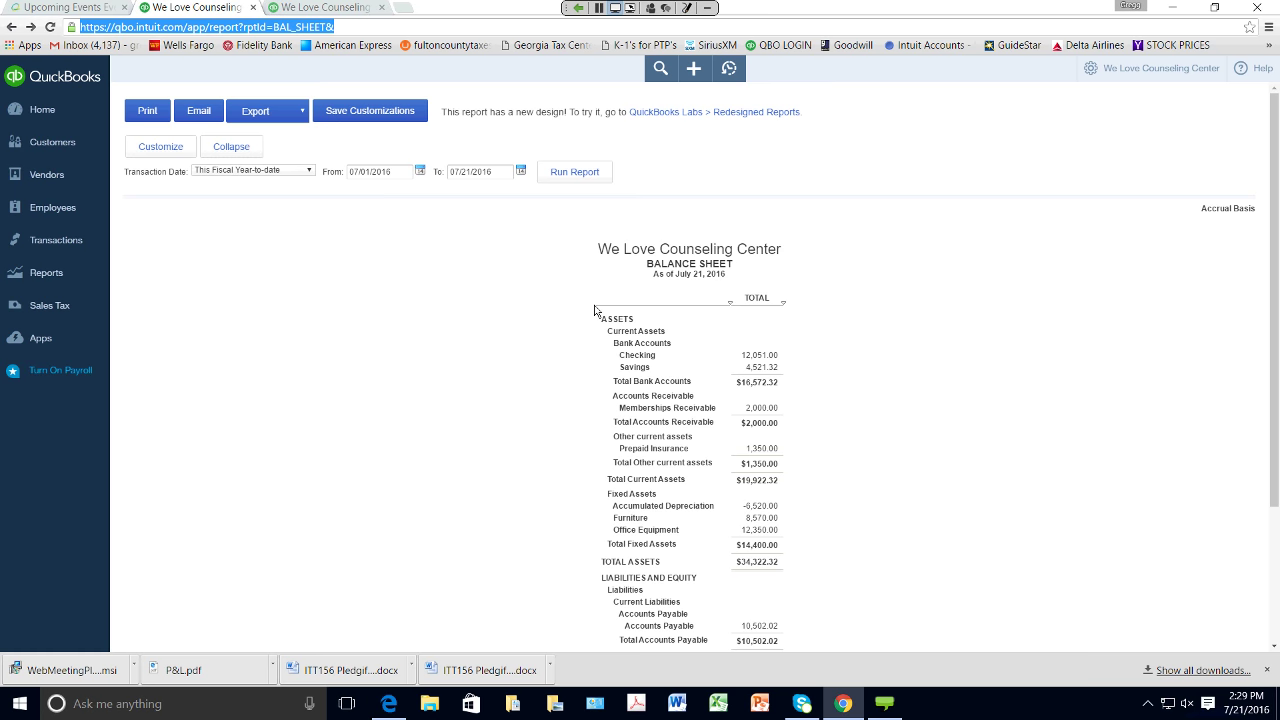
Step: Run the Profit and Loss report from the Reports page in the duplicated browser tab
{"action": "left_click", "coordinate": [340, 10]}
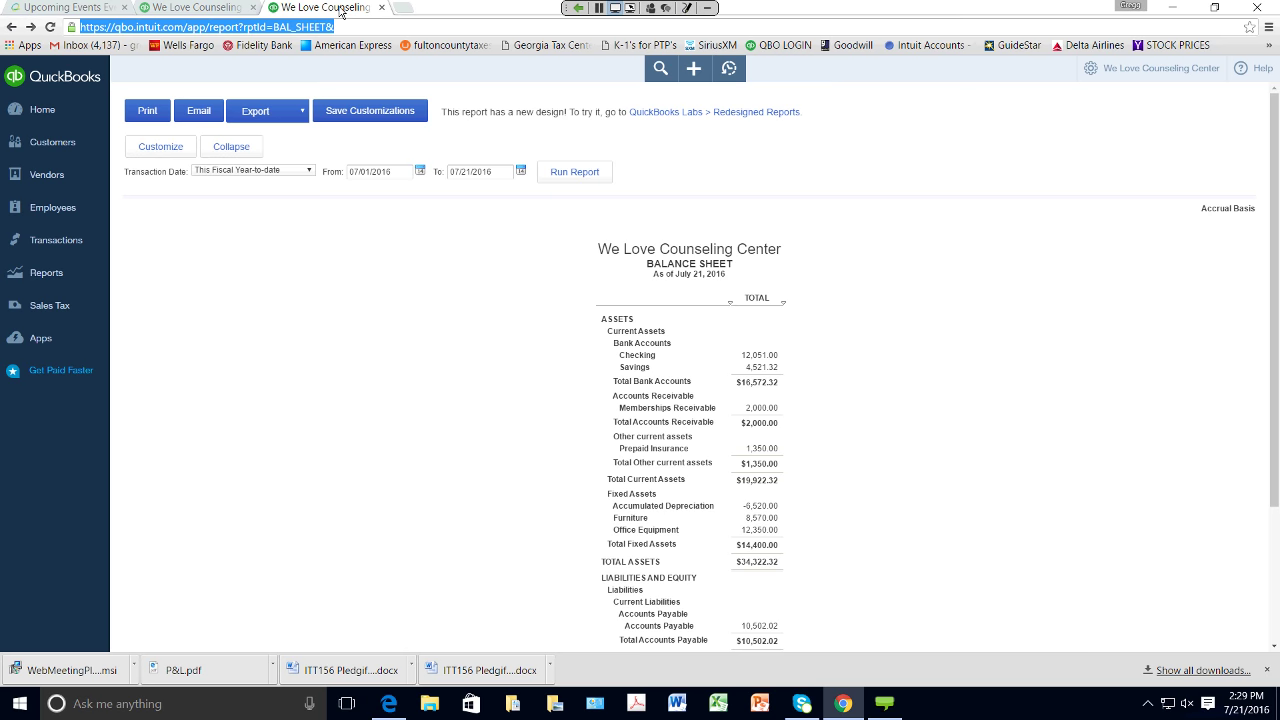
{"action": "left_click", "coordinate": [78, 272]}
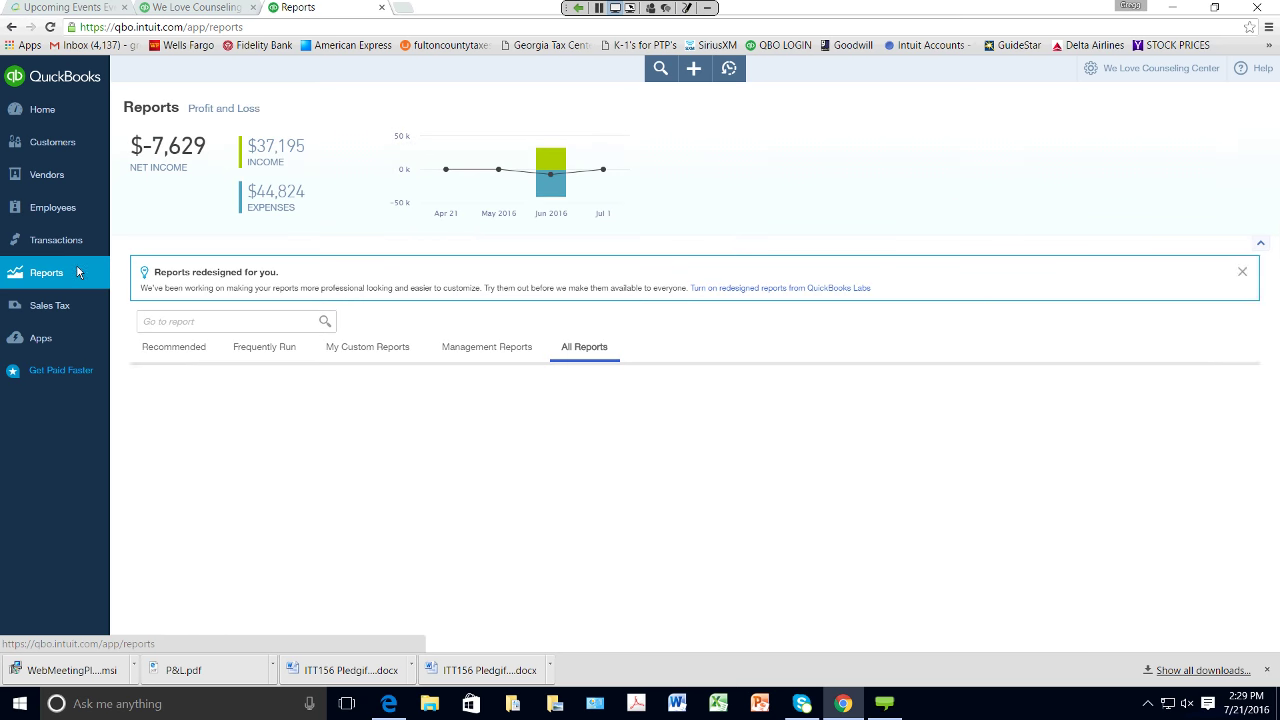
{"action": "left_click", "coordinate": [245, 441]}
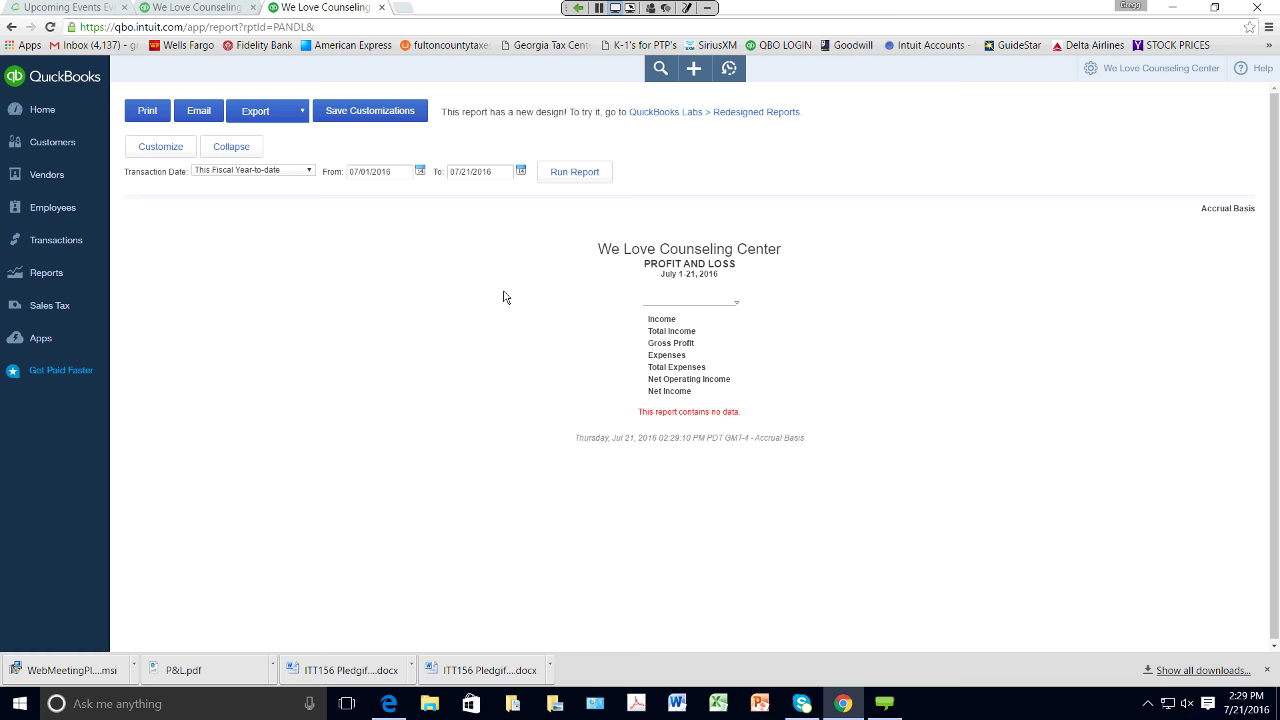
Step: Set the Profit and Loss report's date range from 07/01/2019 to 06/30/2020 and rerun it
{"action": "left_click", "coordinate": [393, 173]}
{"action": "left_click", "coordinate": [393, 170]}
{"action": "key", "text": "BackSpace"}
{"action": "type", "text": "9"}
{"action": "left_click", "coordinate": [490, 172]}
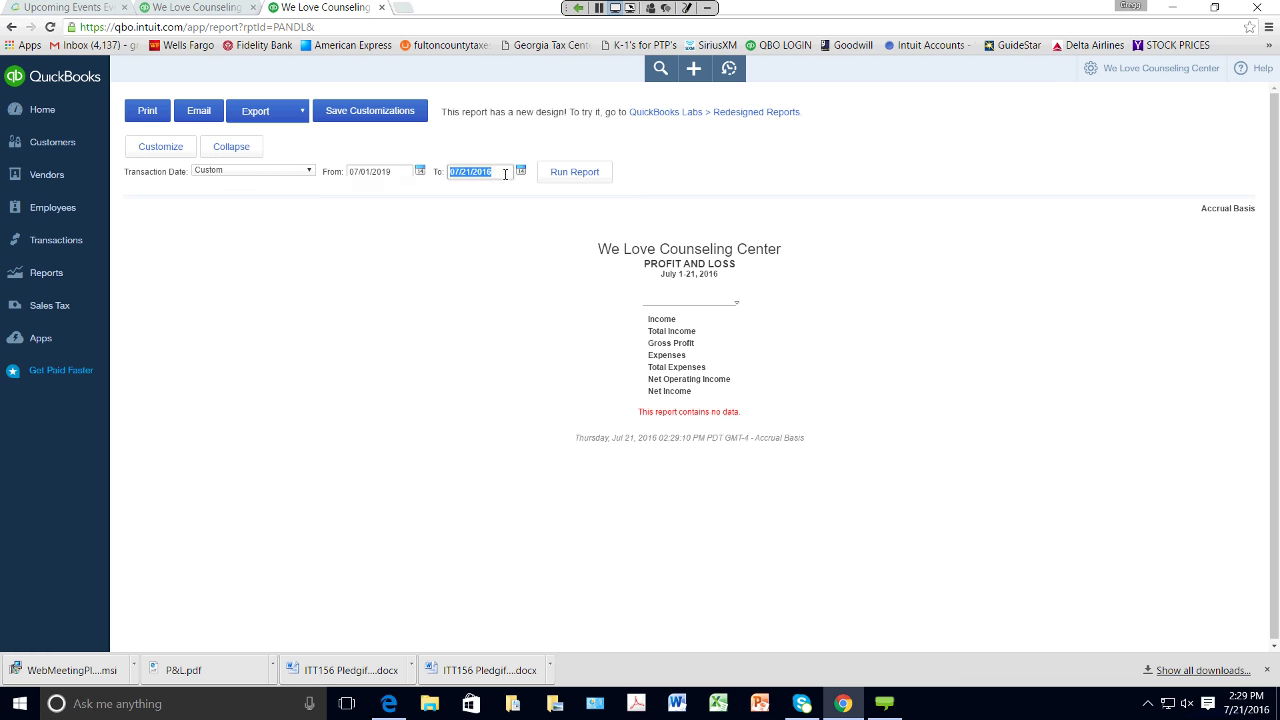
{"action": "type", "text": "06/30/2020"}
{"action": "left_click", "coordinate": [555, 176]}
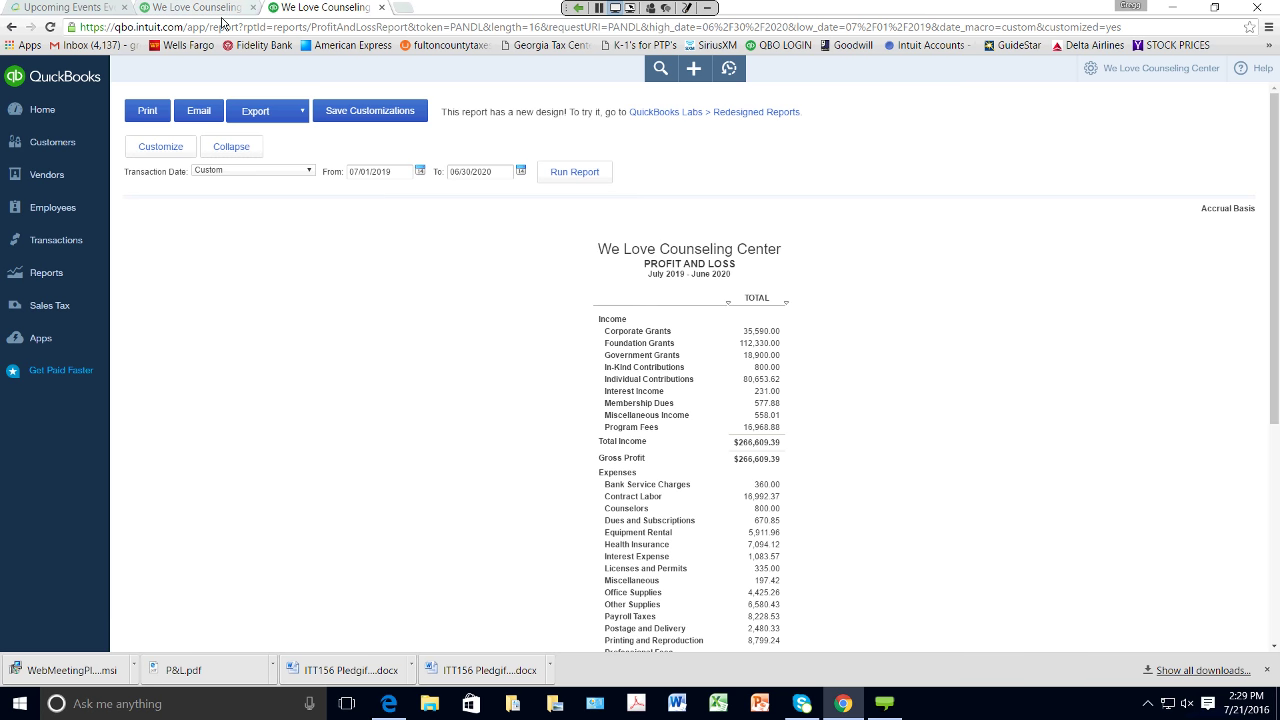
Step: Compare the two report tabs, then detach the Profit and Loss tab into its own browser window of reduced size
{"action": "left_click", "coordinate": [220, 8]}
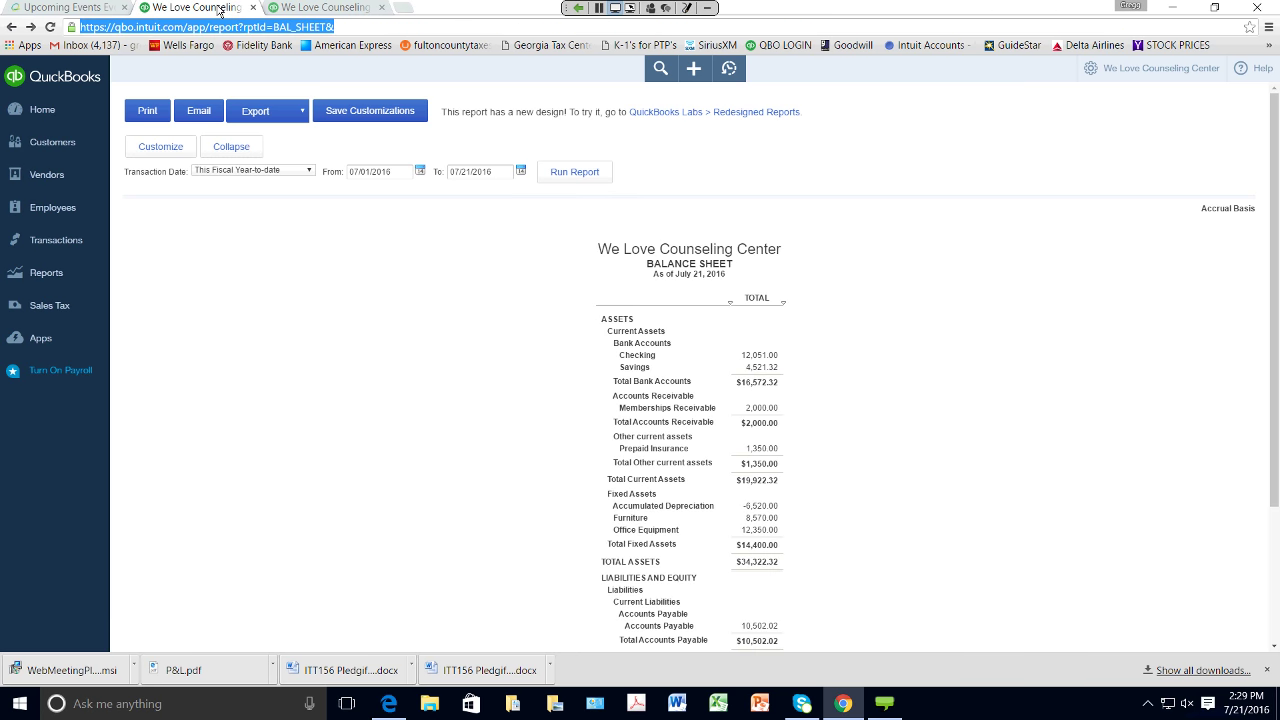
{"action": "left_click", "coordinate": [303, 9]}
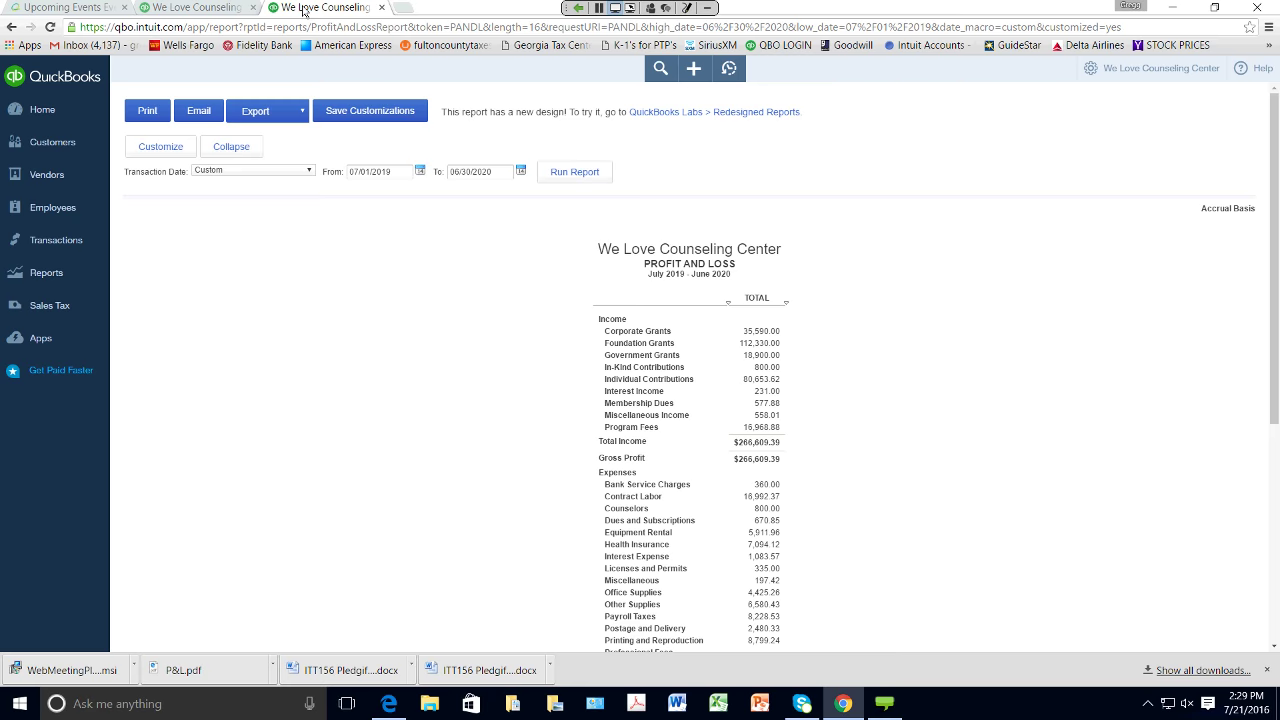
{"action": "mouse_move", "coordinate": [303, 9]}
{"action": "left_mouse_down"}
{"action": "mouse_move", "coordinate": [320, 10]}
{"action": "mouse_move", "coordinate": [351, 77]}
{"action": "mouse_move", "coordinate": [620, 77]}
{"action": "mouse_move", "coordinate": [602, 119]}
{"action": "mouse_move", "coordinate": [702, 53]}
{"action": "mouse_move", "coordinate": [744, 64]}
{"action": "mouse_move", "coordinate": [765, 28]}
{"action": "mouse_move", "coordinate": [781, 31]}
{"action": "left_mouse_up"}
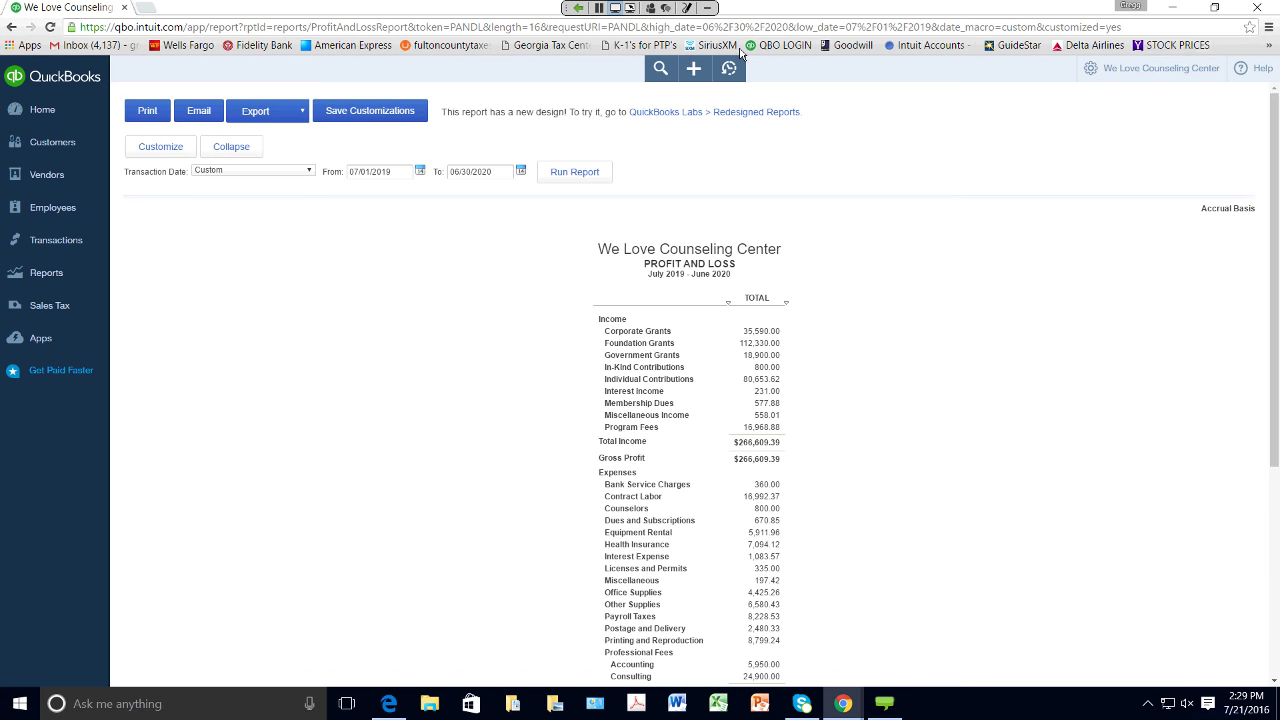
{"action": "left_click", "coordinate": [1207, 17]}
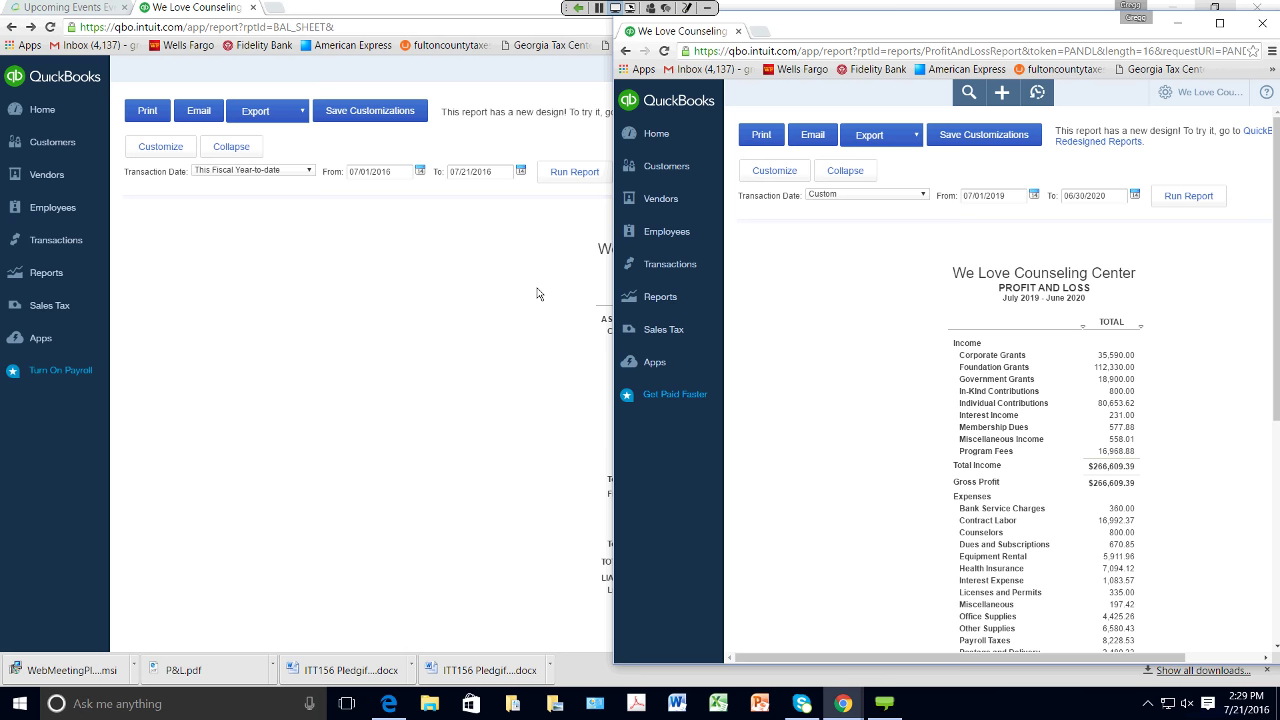
Step: Shrink the Balance Sheet browser window, place it beside the Profit and Loss window and stretch it taller
{"action": "left_click", "coordinate": [530, 294]}
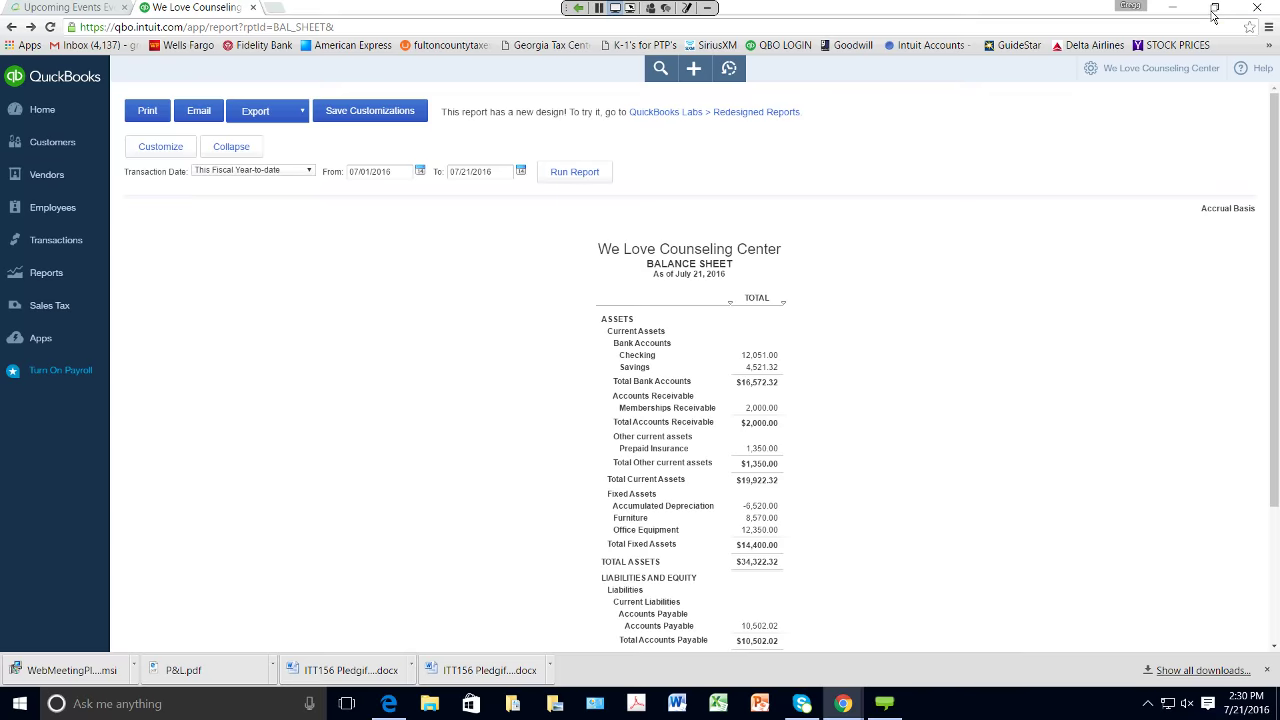
{"action": "left_click_drag", "start_coordinate": [1074, 17], "coordinate": [508, 20]}
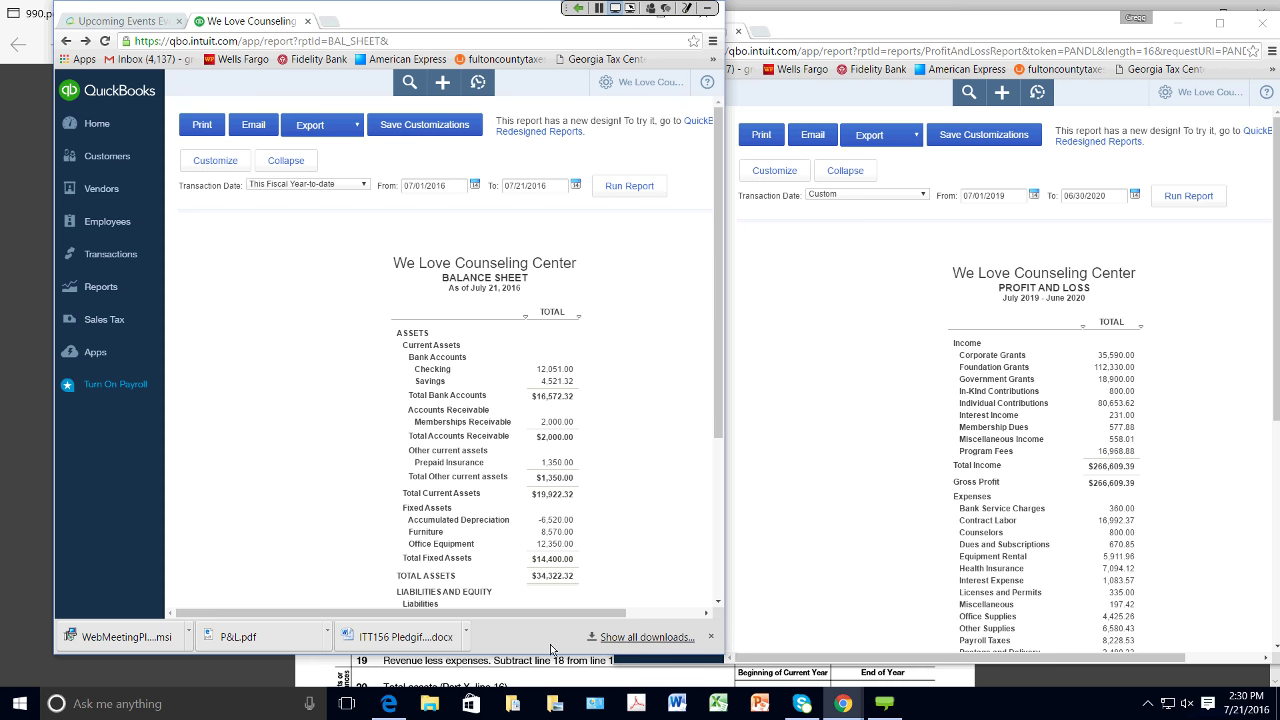
{"action": "left_click_drag", "start_coordinate": [550, 650], "coordinate": [549, 688]}
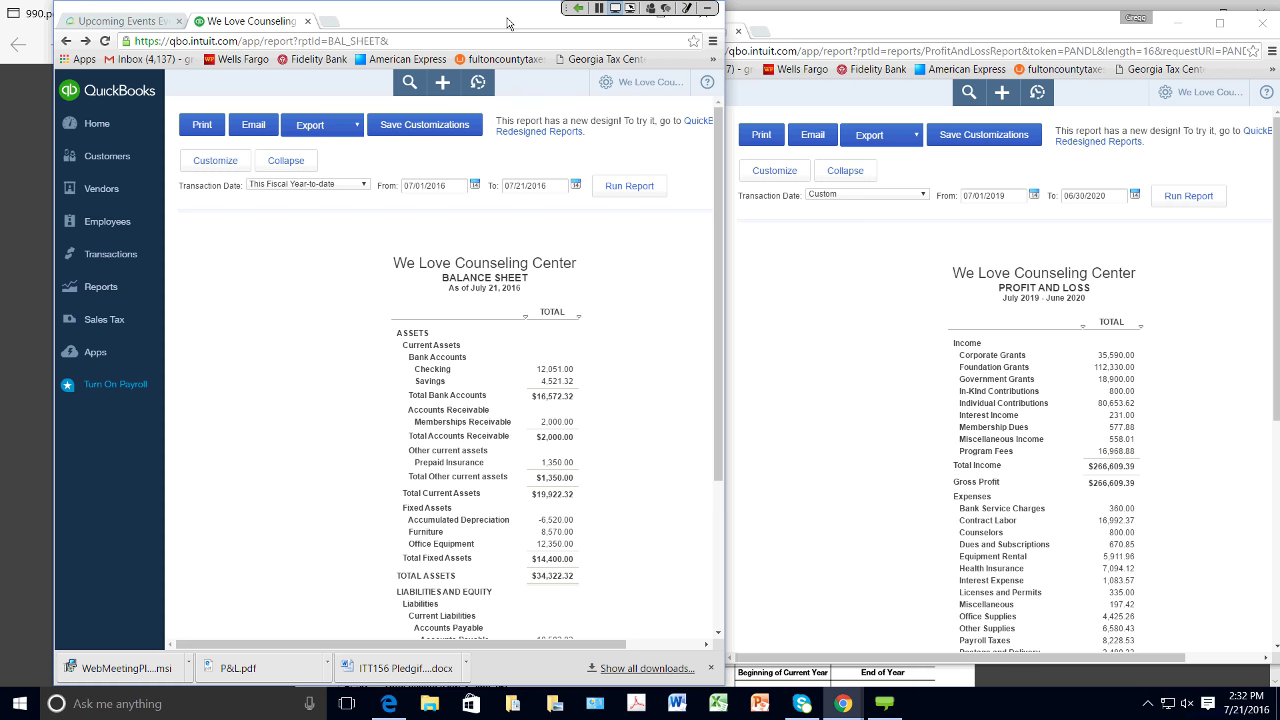
{"action": "left_click_drag", "start_coordinate": [507, 22], "coordinate": [509, 22]}
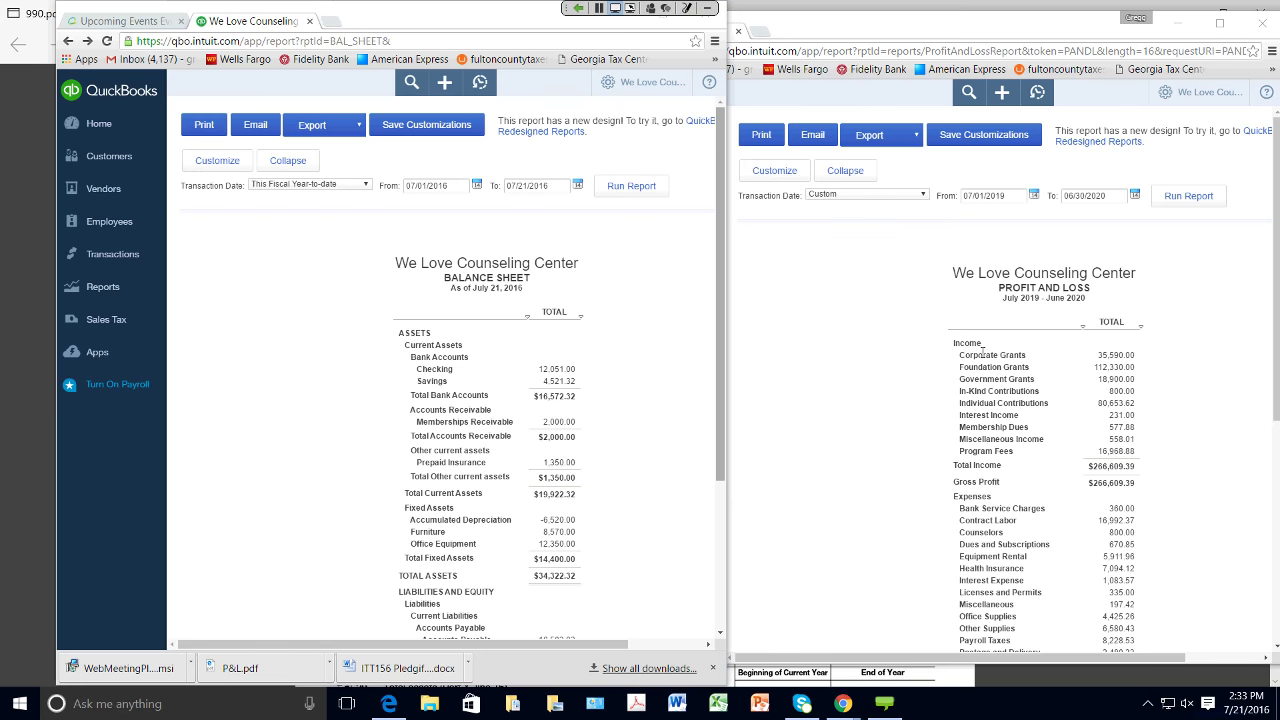
Step: Bring the Profit and Loss window to the front and duplicate its browser tab
{"action": "left_click", "coordinate": [995, 330]}
{"action": "right_click", "coordinate": [995, 330]}
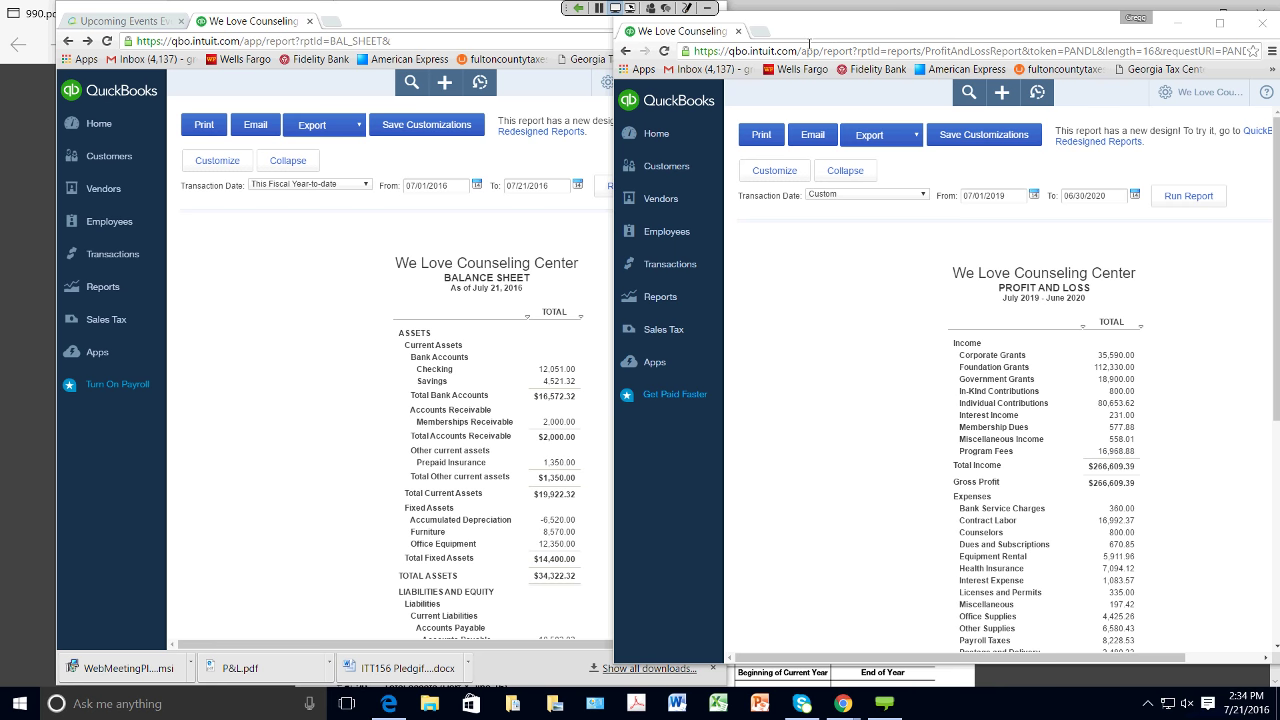
{"action": "right_click", "coordinate": [728, 40]}
{"action": "key", "text": "Down"}
{"action": "key", "text": "Down"}
{"action": "key", "text": "Down"}
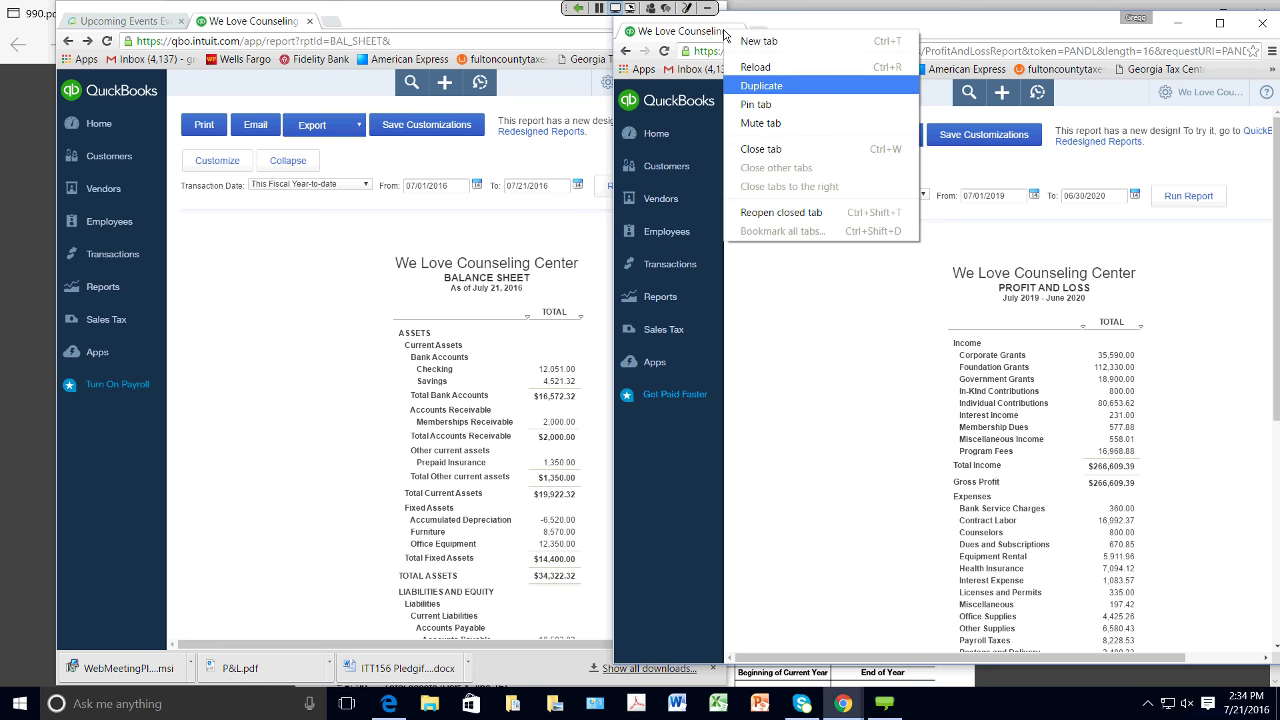
{"action": "left_click", "coordinate": [758, 86]}
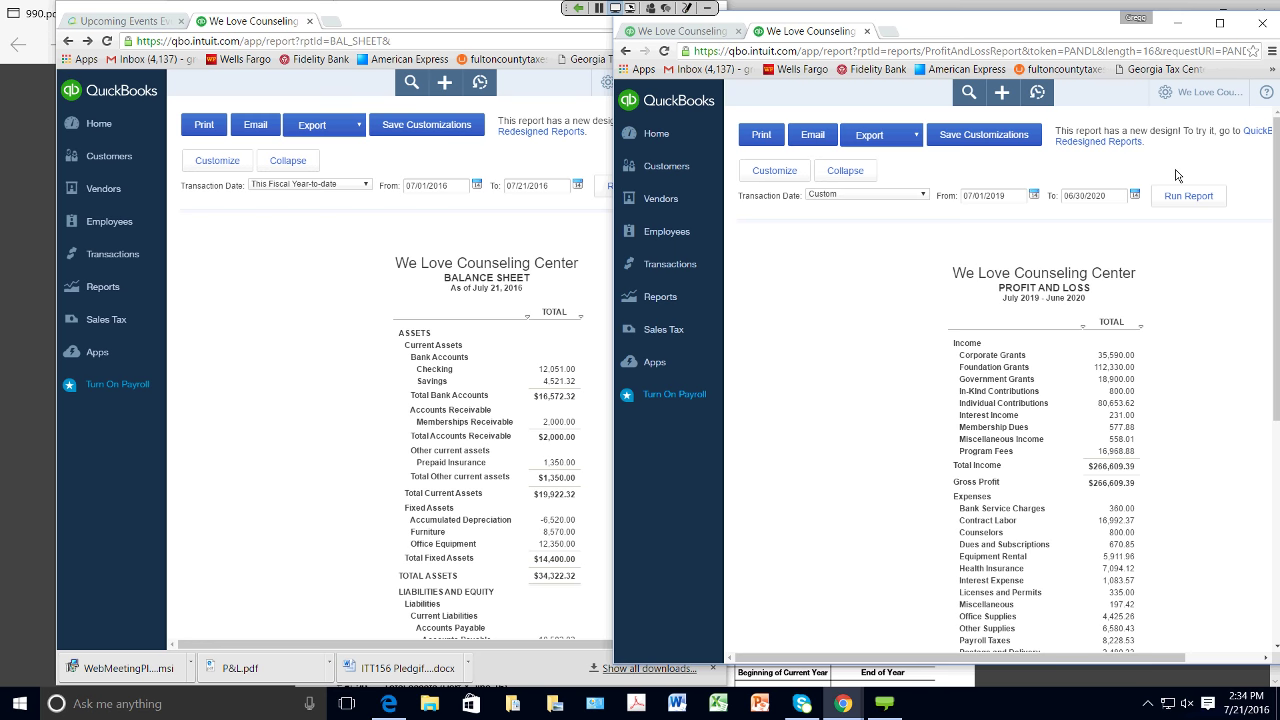
Step: Open the Chart of Accounts in the duplicated tab, widen the Type column and browse the account list
{"action": "left_click", "coordinate": [1168, 100]}
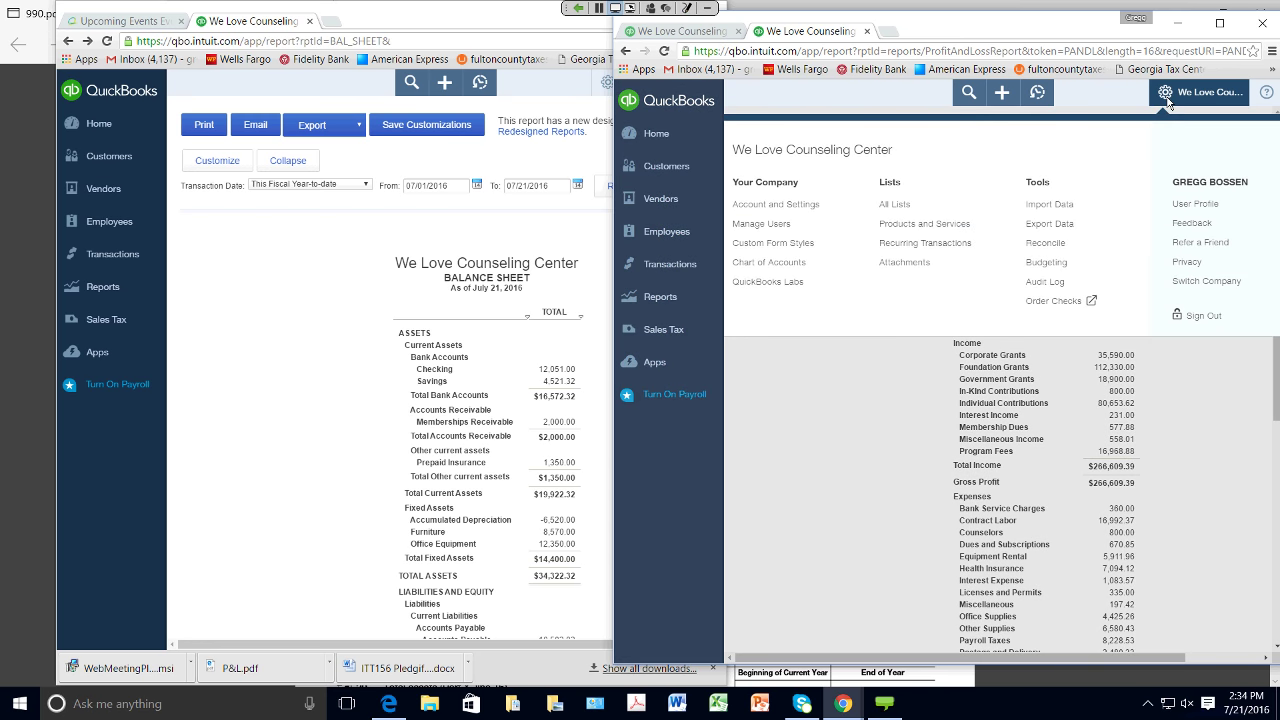
{"action": "left_click", "coordinate": [773, 264]}
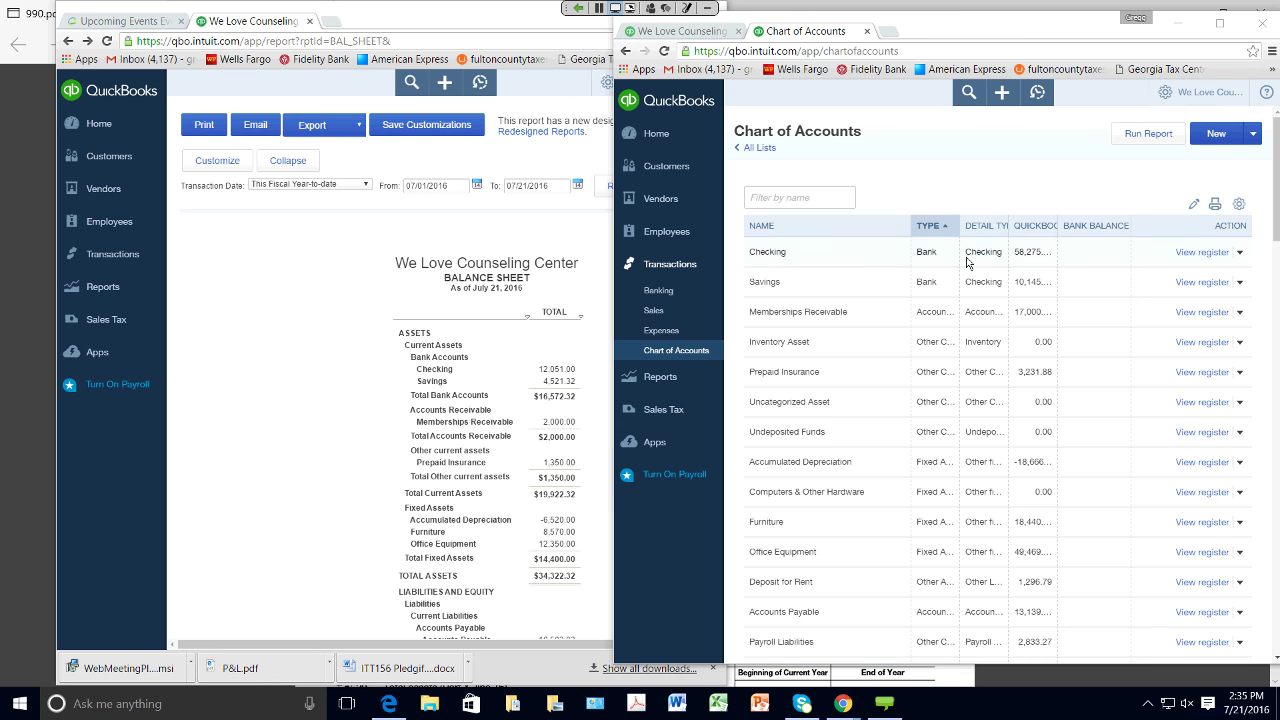
{"action": "left_click_drag", "start_coordinate": [959, 226], "coordinate": [1022, 226]}
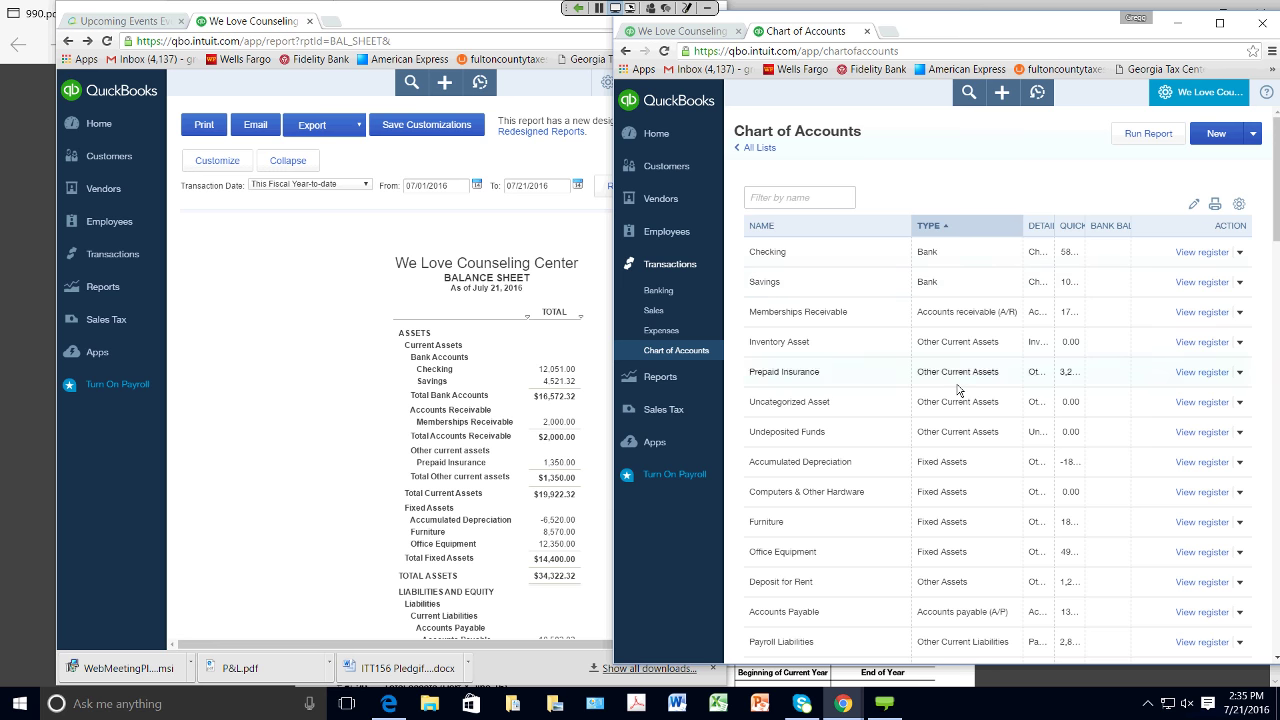
{"action": "scroll", "coordinate": [1270, 225], "scroll_direction": "down", "scroll_amount": 3}
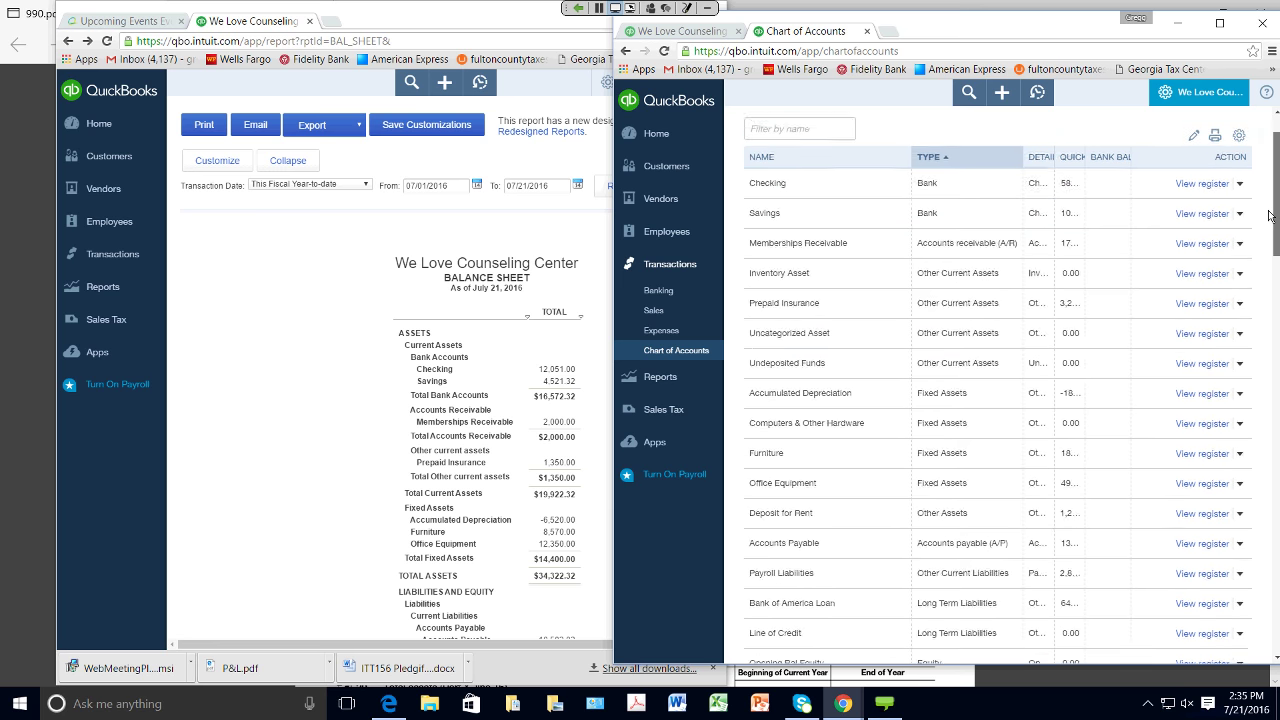
{"action": "scroll", "coordinate": [953, 295], "scroll_direction": "down", "scroll_amount": 5}
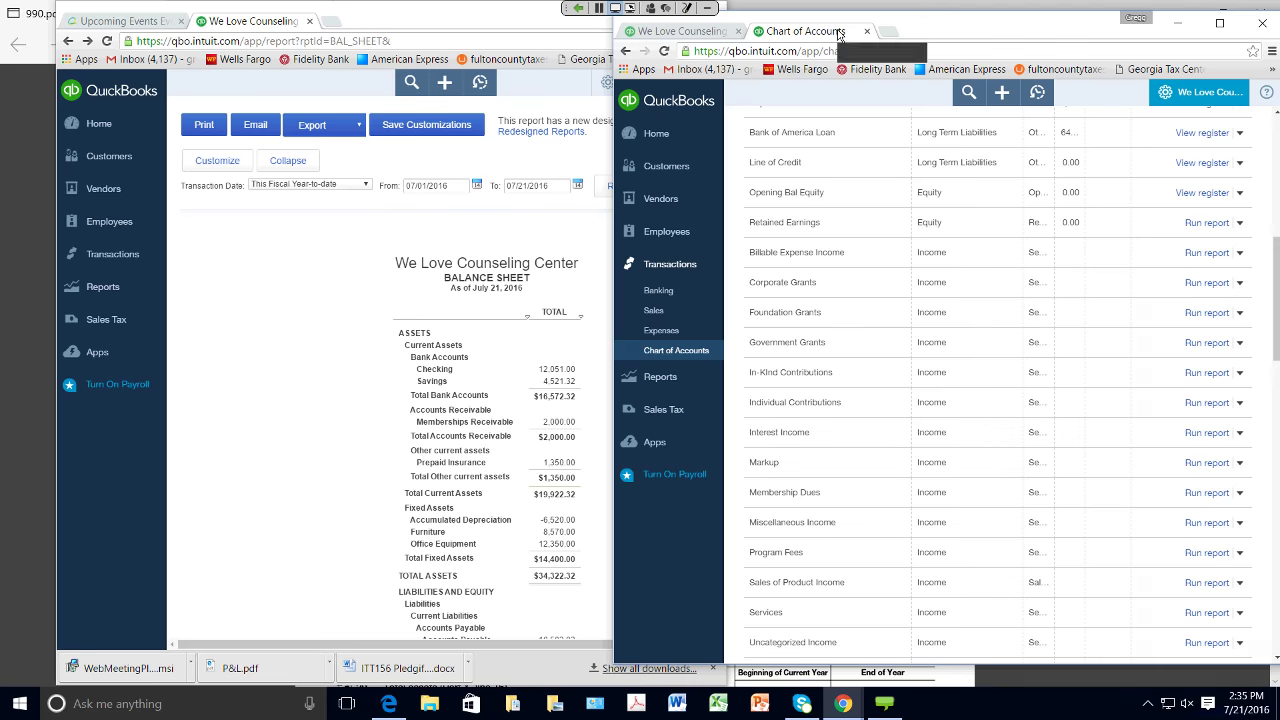
Step: Detach the Chart of Accounts tab into its own browser window and position it between the two report windows
{"action": "left_click_drag", "start_coordinate": [850, 31], "coordinate": [500, 30]}
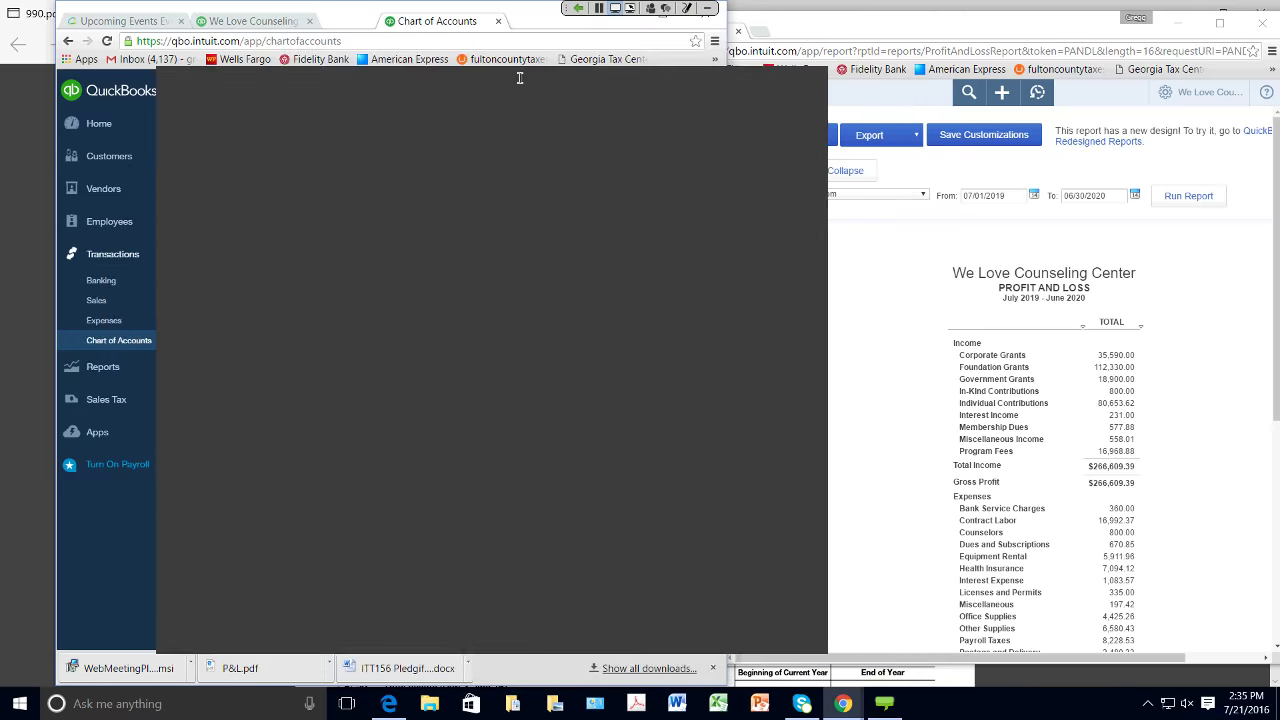
{"action": "left_click_drag", "start_coordinate": [520, 77], "coordinate": [640, 90]}
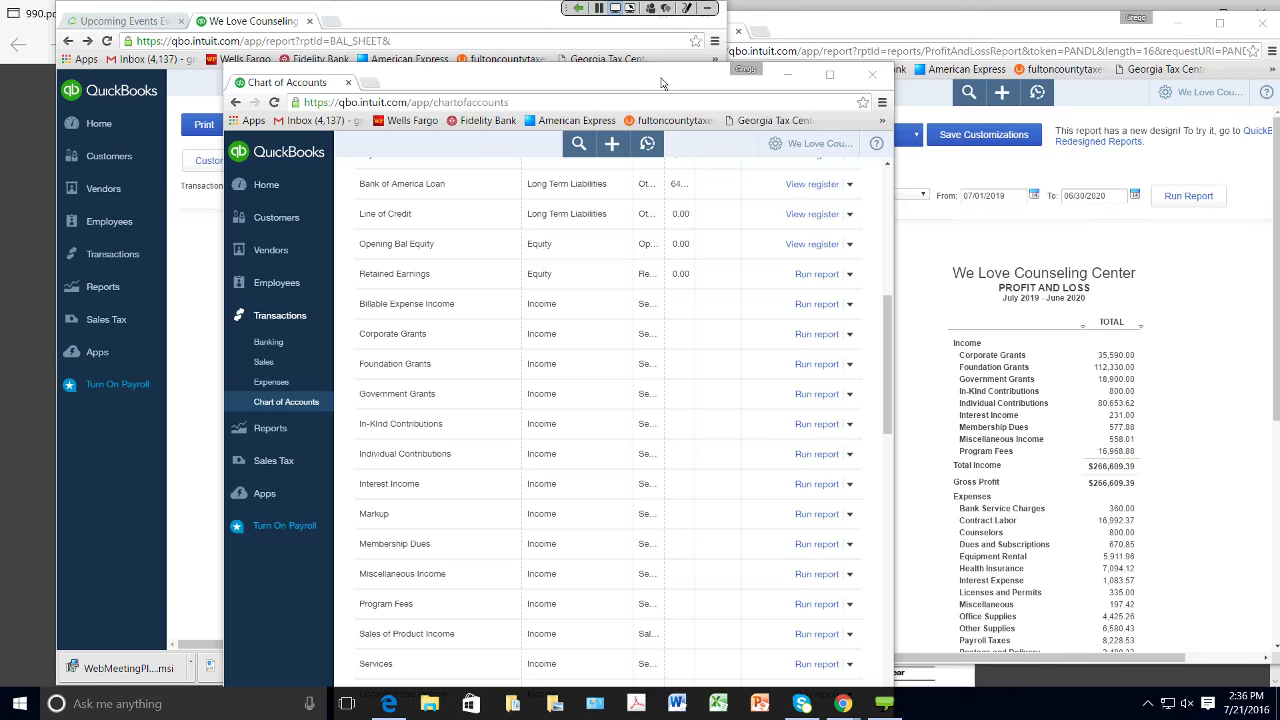
{"action": "mouse_move", "coordinate": [662, 80]}
{"action": "left_mouse_down"}
{"action": "mouse_move", "coordinate": [812, 47]}
{"action": "mouse_move", "coordinate": [796, 66]}
{"action": "left_mouse_up"}
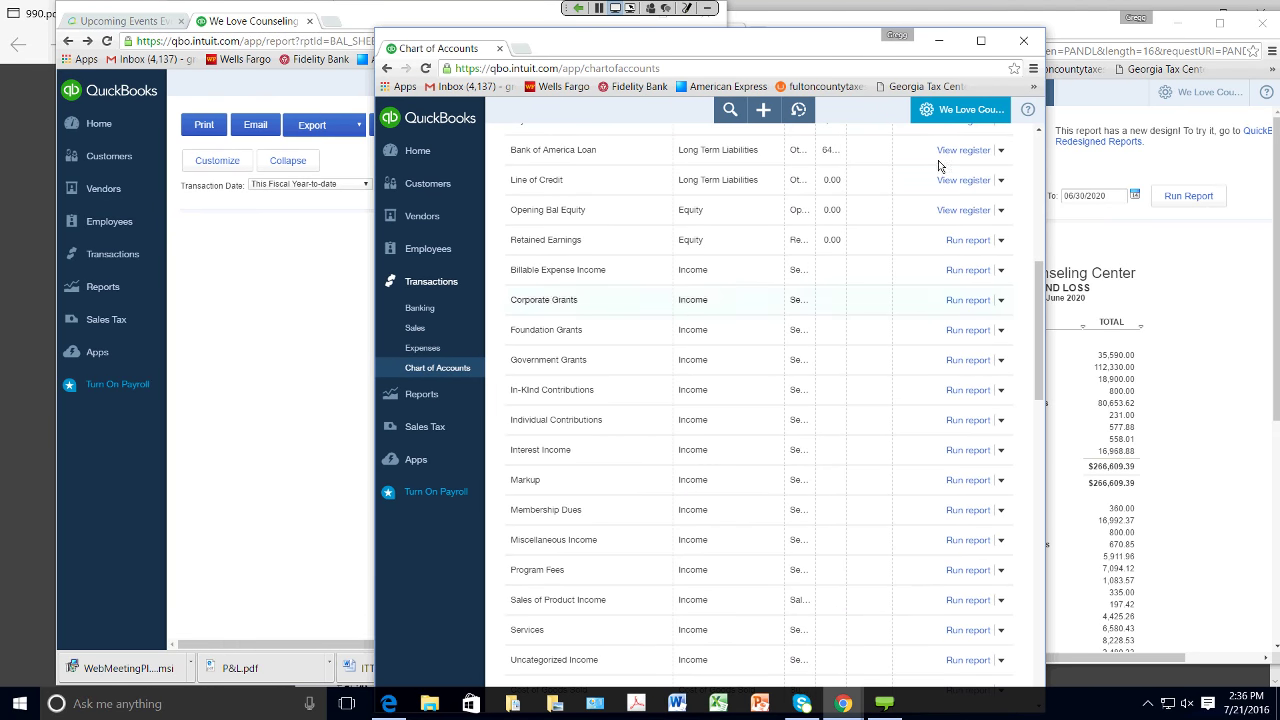
Step: Start a new account in the Chart of Accounts, review the category types and choose Bank
{"action": "scroll", "coordinate": [1038, 298], "scroll_direction": "up", "scroll_amount": 6}
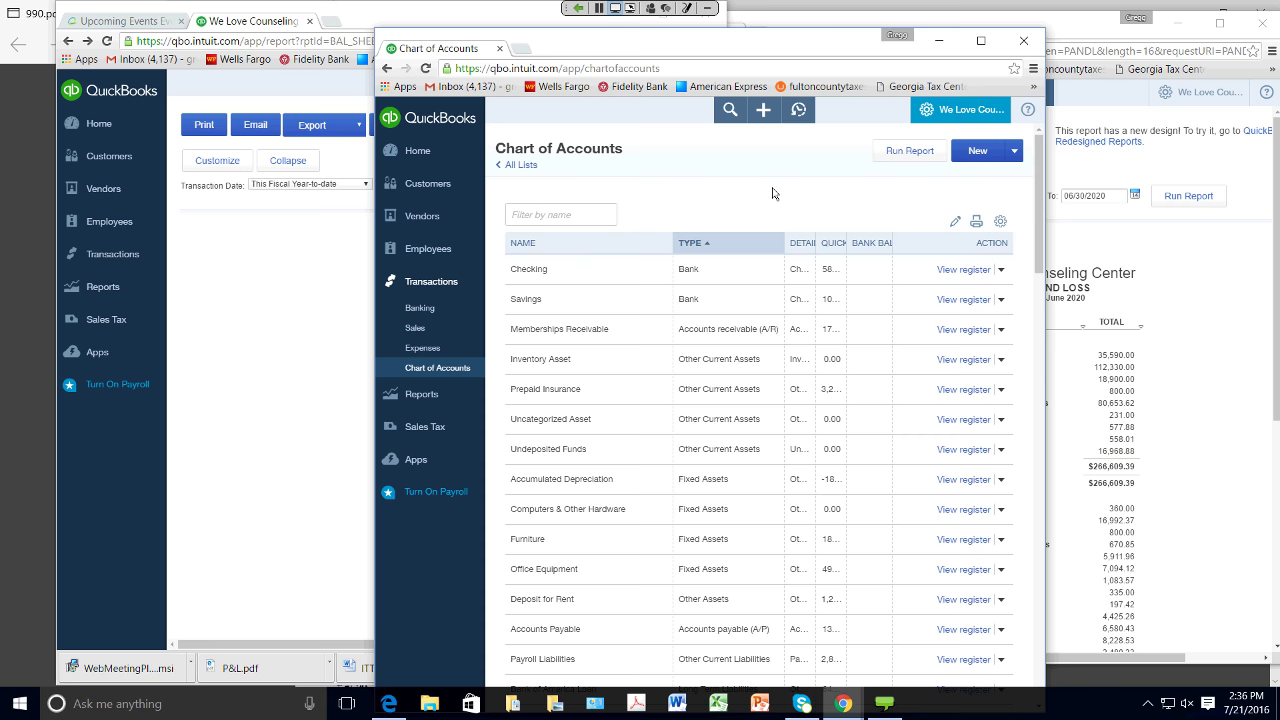
{"action": "left_click", "coordinate": [978, 151]}
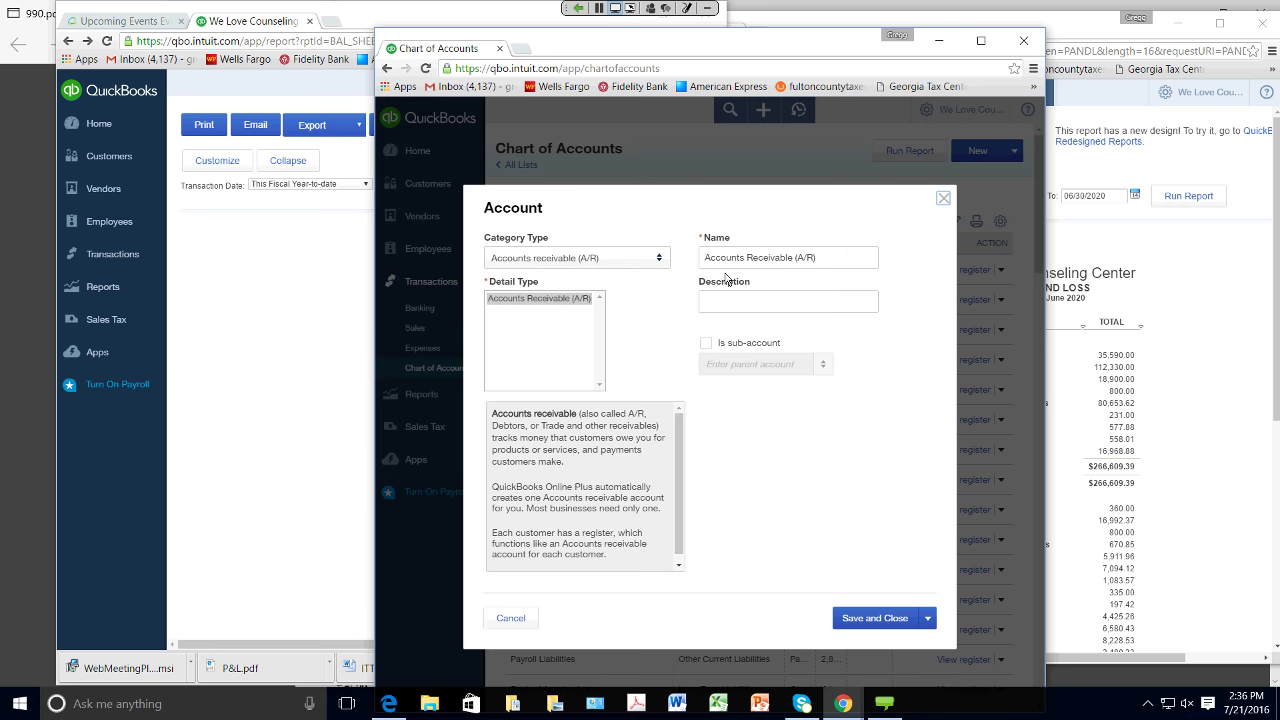
{"action": "left_click", "coordinate": [659, 259]}
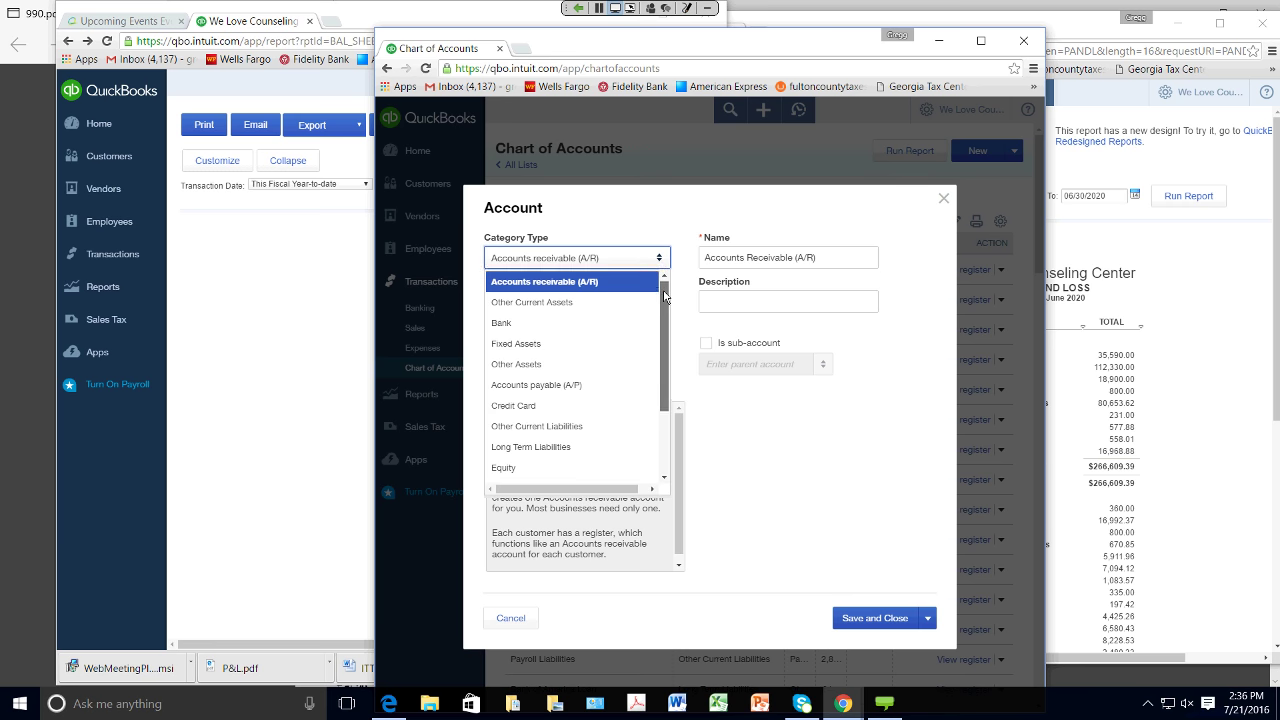
{"action": "scroll", "coordinate": [664, 300], "scroll_direction": "down", "scroll_amount": 3}
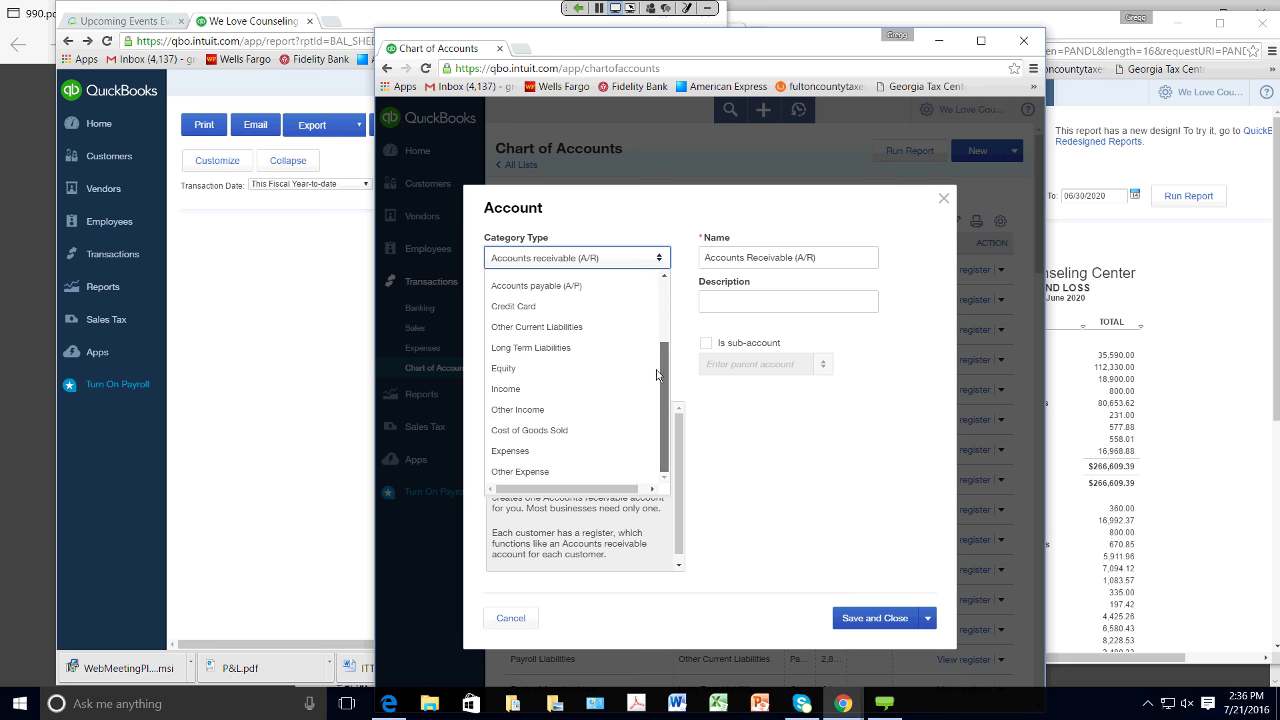
{"action": "scroll", "coordinate": [664, 300], "scroll_direction": "up", "scroll_amount": 3}
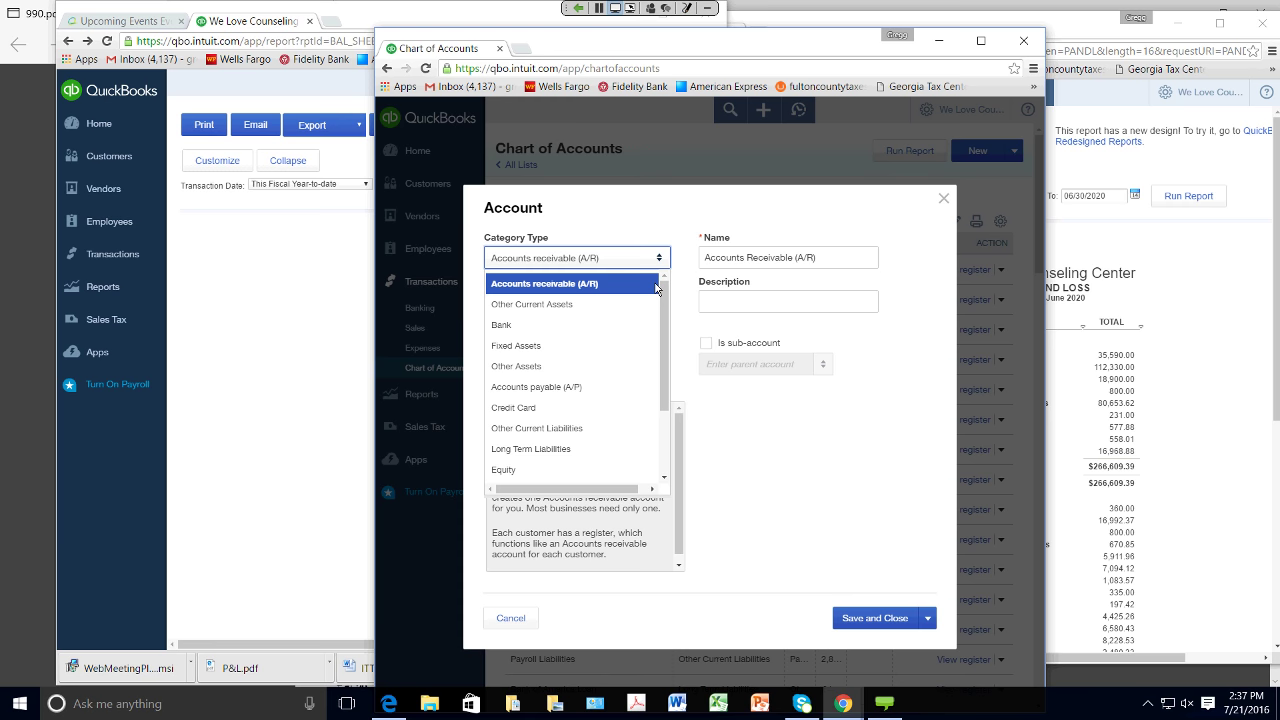
{"action": "left_click", "coordinate": [537, 325]}
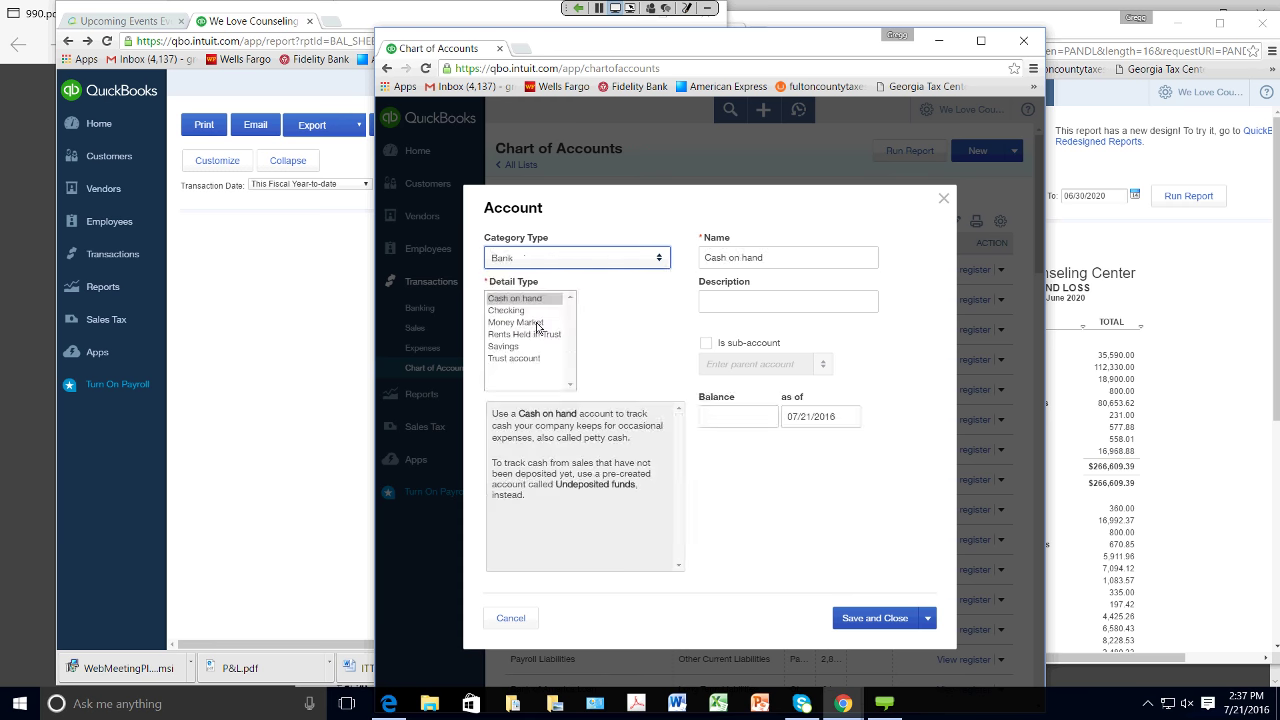
Step: Move the Chart of Accounts window clear of the Balance Sheet figures and set the new account's category type to Income
{"action": "left_click_drag", "start_coordinate": [613, 48], "coordinate": [870, 145]}
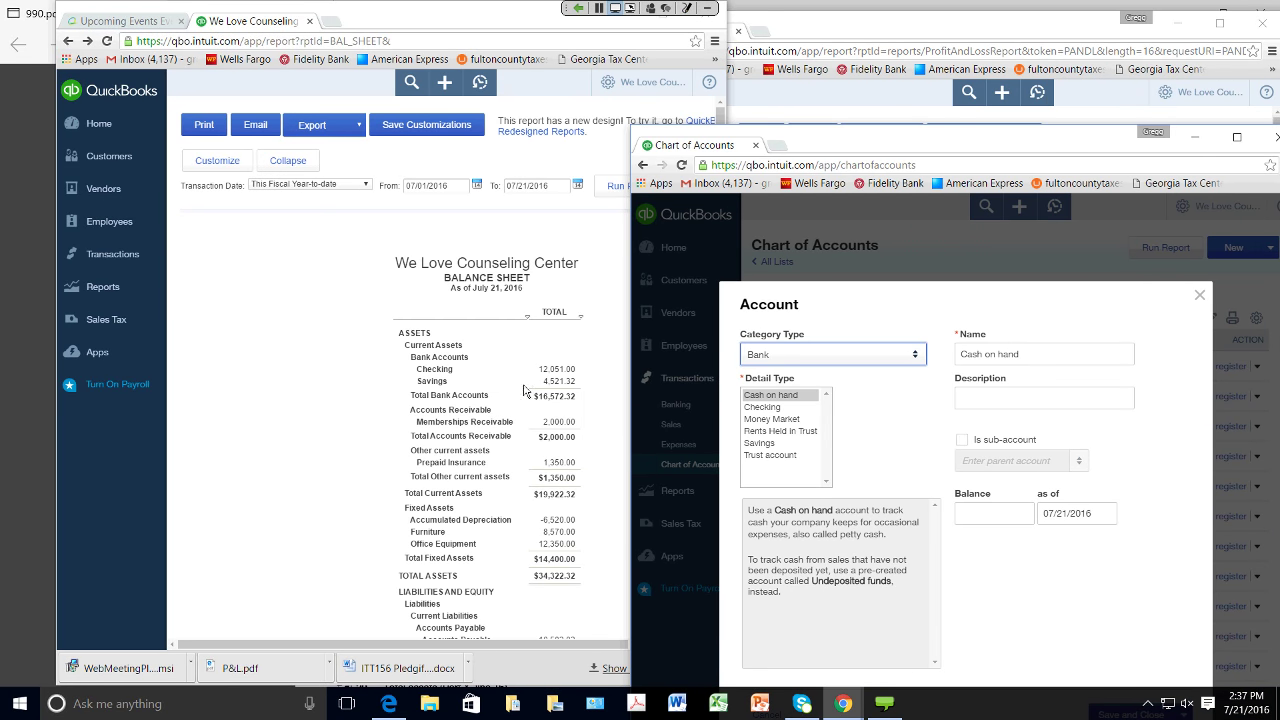
{"action": "left_click", "coordinate": [916, 356]}
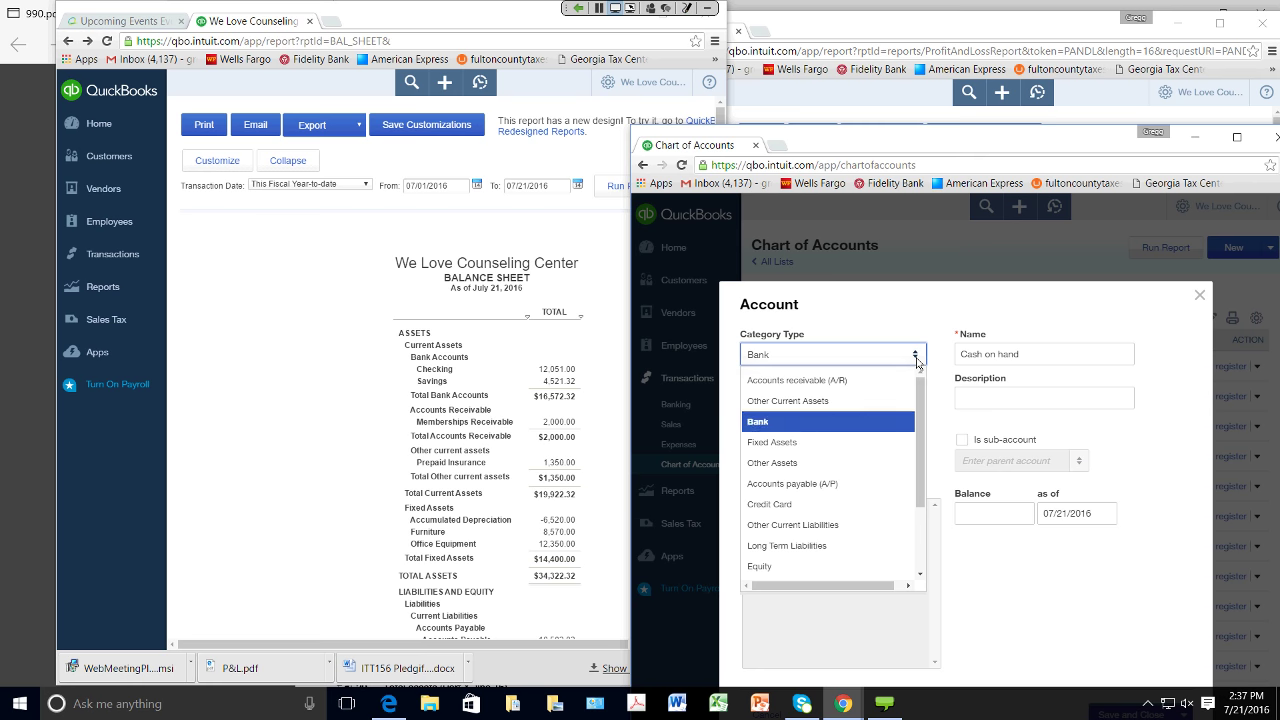
{"action": "scroll", "coordinate": [920, 458], "scroll_direction": "down", "scroll_amount": 2}
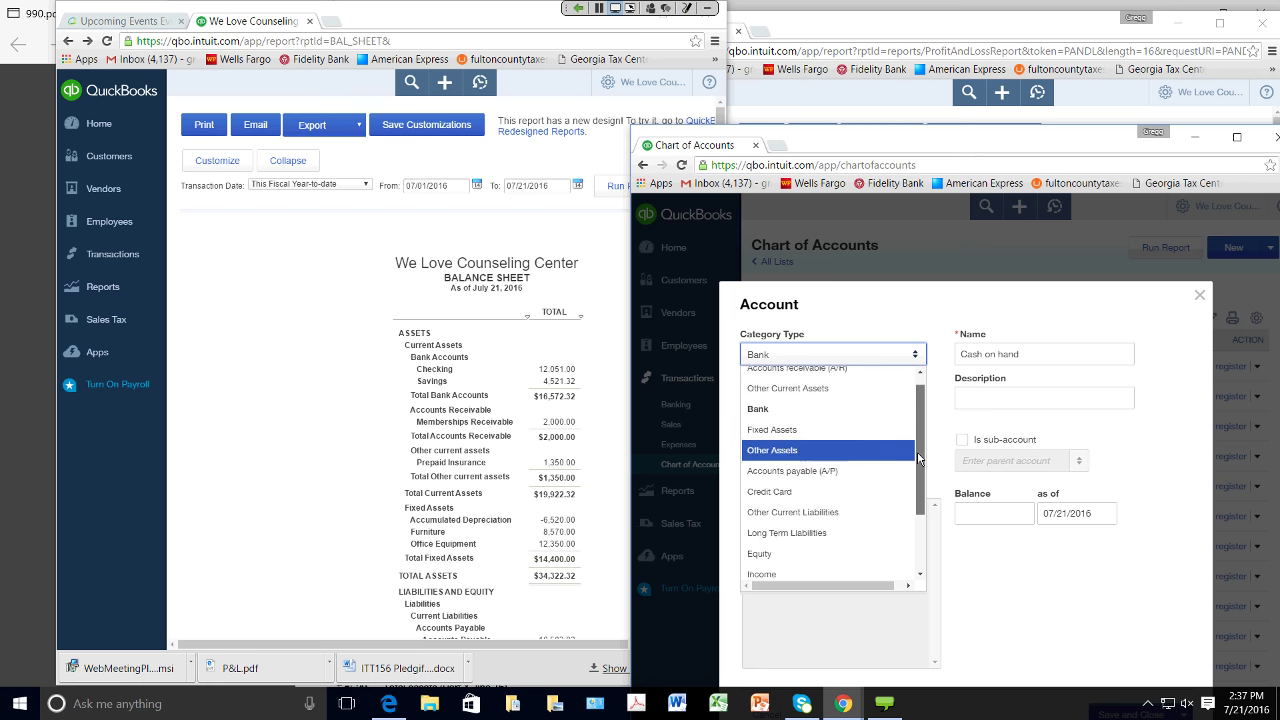
{"action": "scroll", "coordinate": [920, 458], "scroll_direction": "down", "scroll_amount": 1}
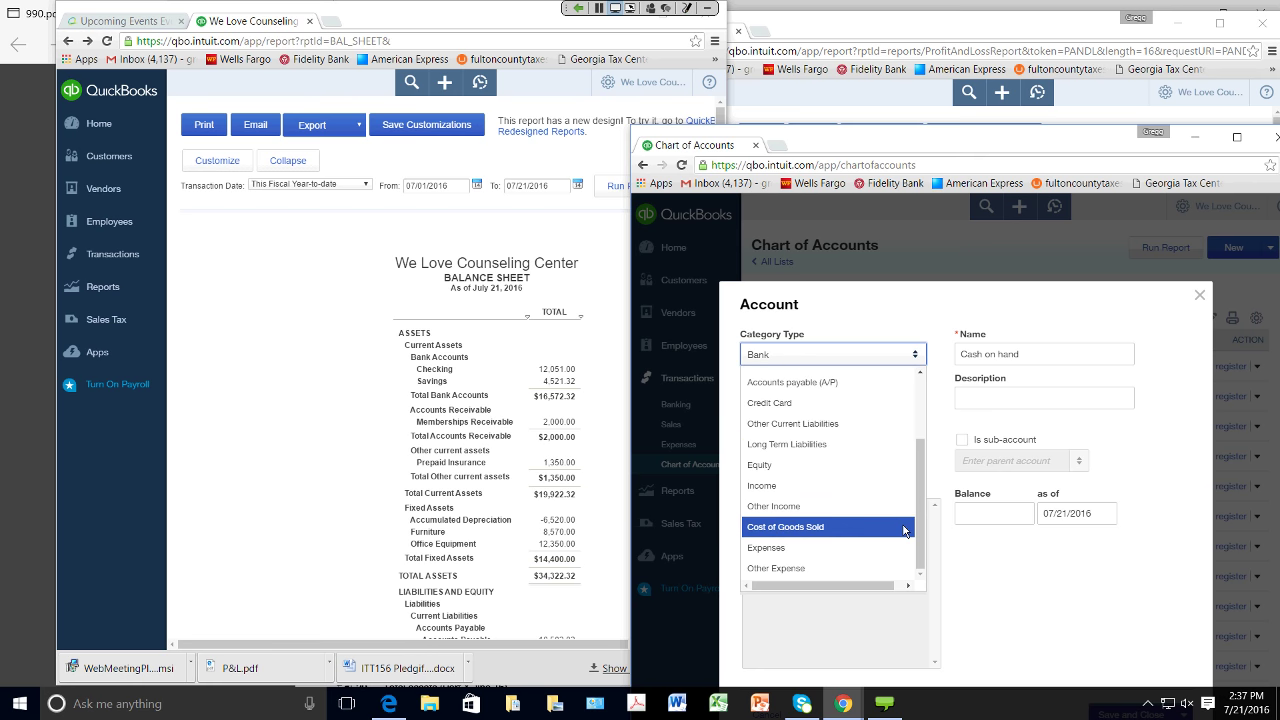
{"action": "left_click", "coordinate": [864, 486]}
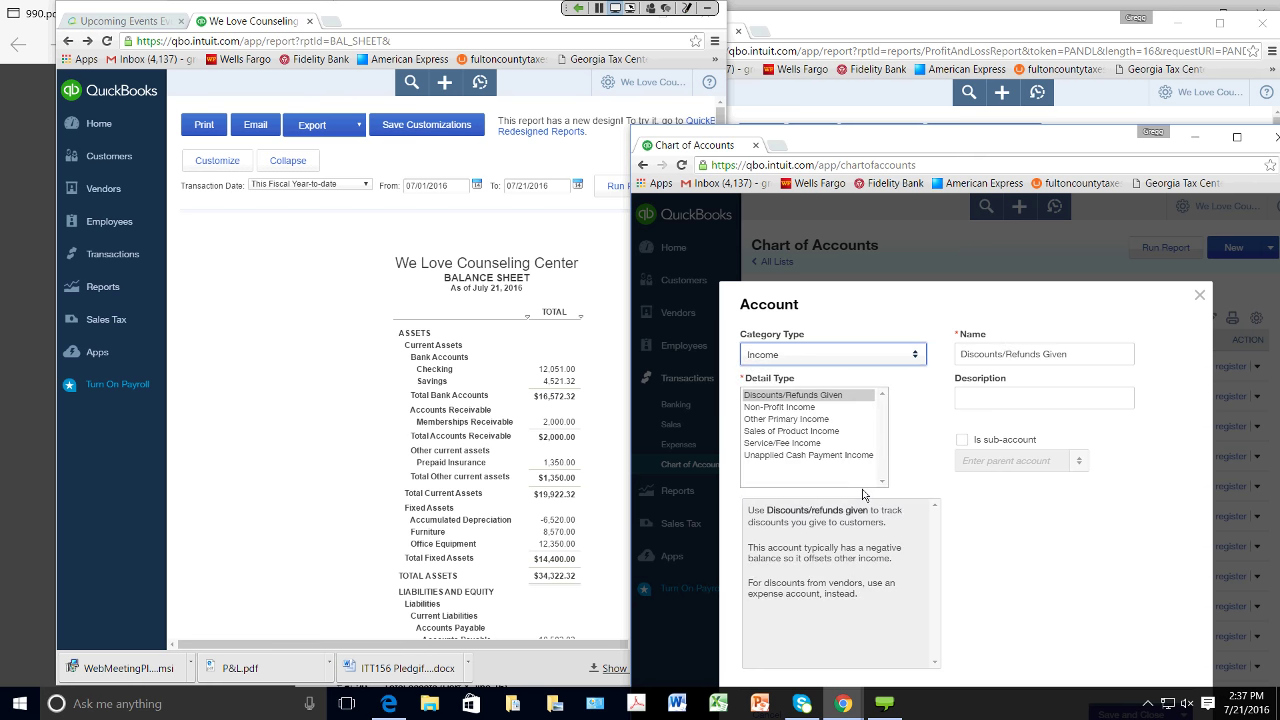
Step: Move the Chart of Accounts window clear of the Profit and Loss figures, and set the new account's category type to Fixed Assets
{"action": "left_click", "coordinate": [922, 309]}
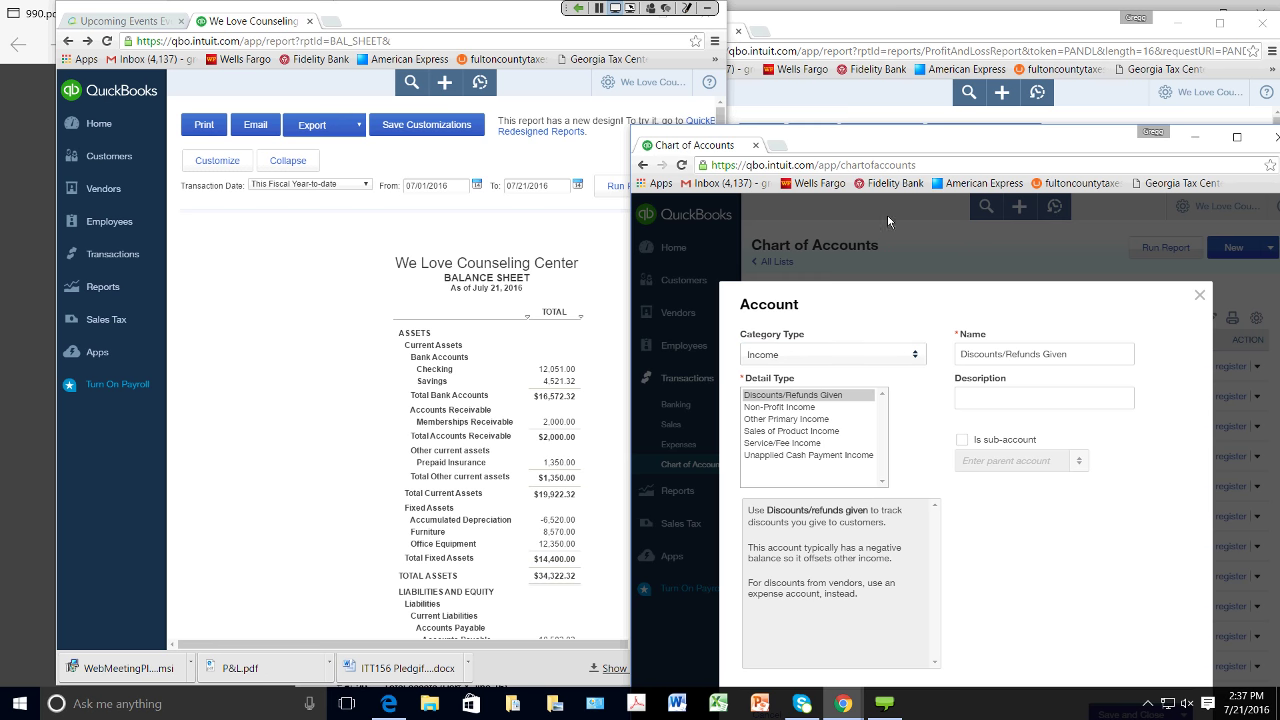
{"action": "left_click_drag", "start_coordinate": [890, 138], "coordinate": [675, 131]}
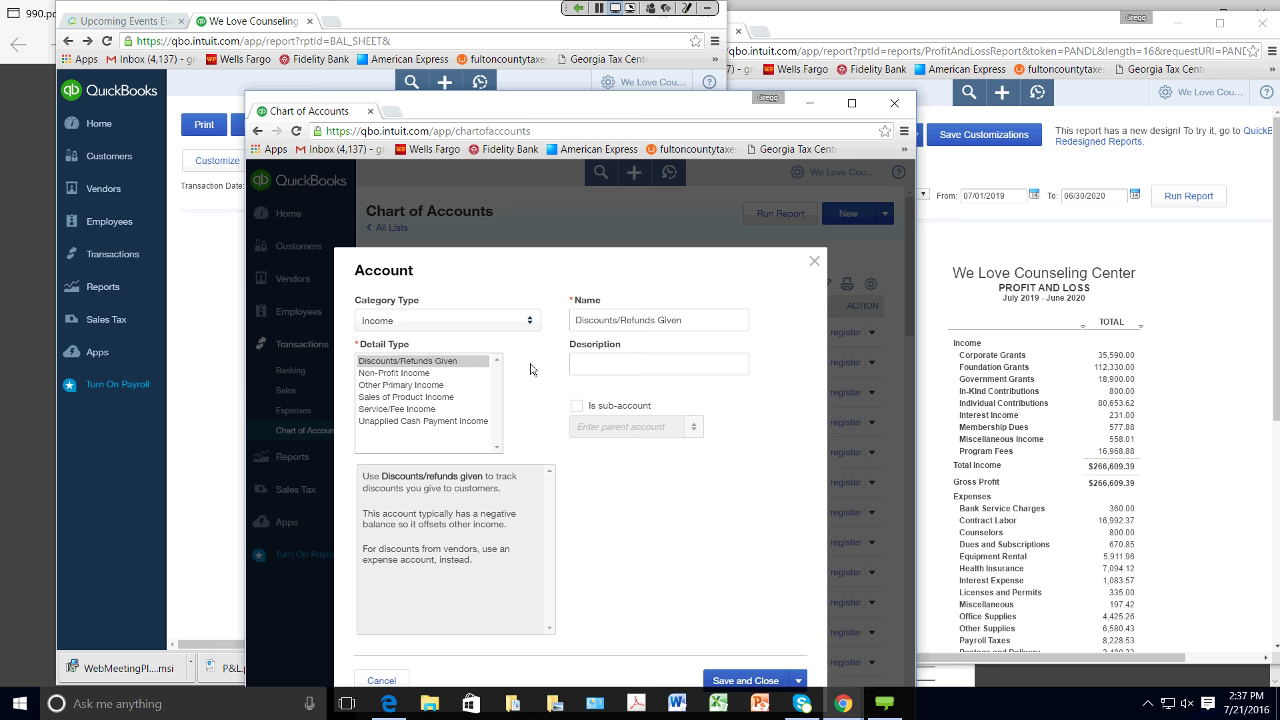
{"action": "left_click", "coordinate": [531, 331]}
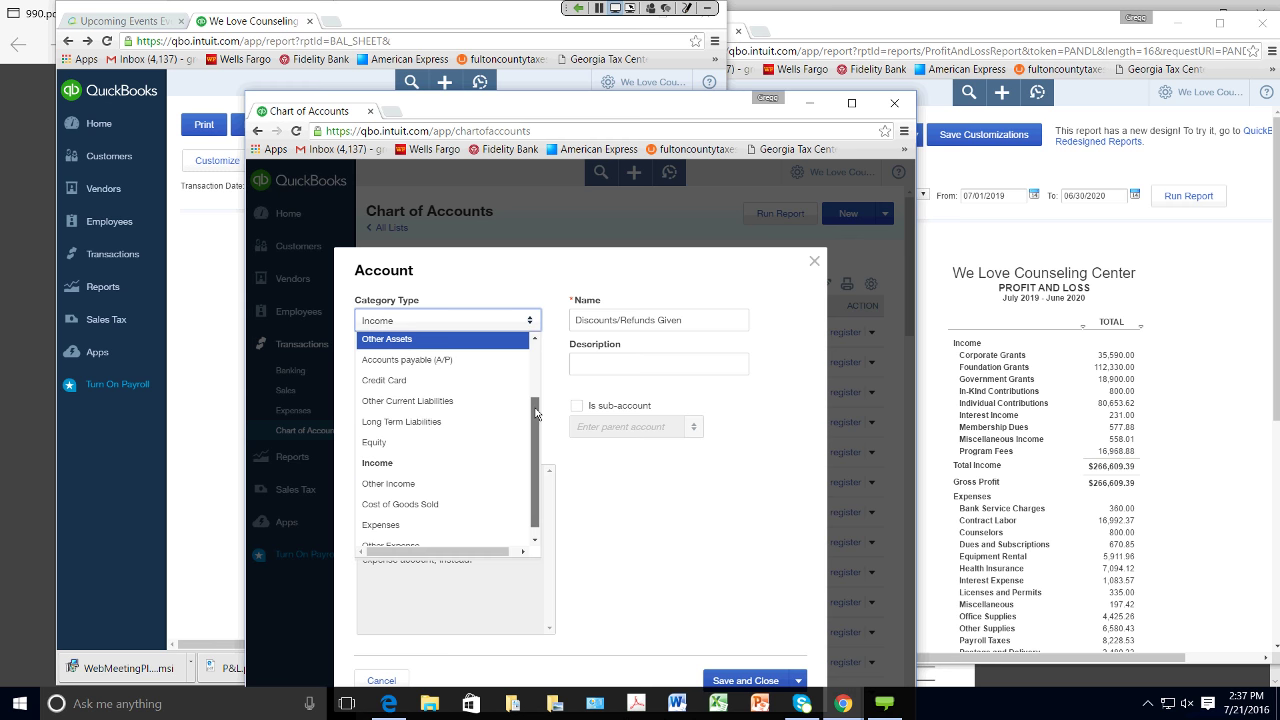
{"action": "left_click_drag", "start_coordinate": [535, 400], "coordinate": [540, 343]}
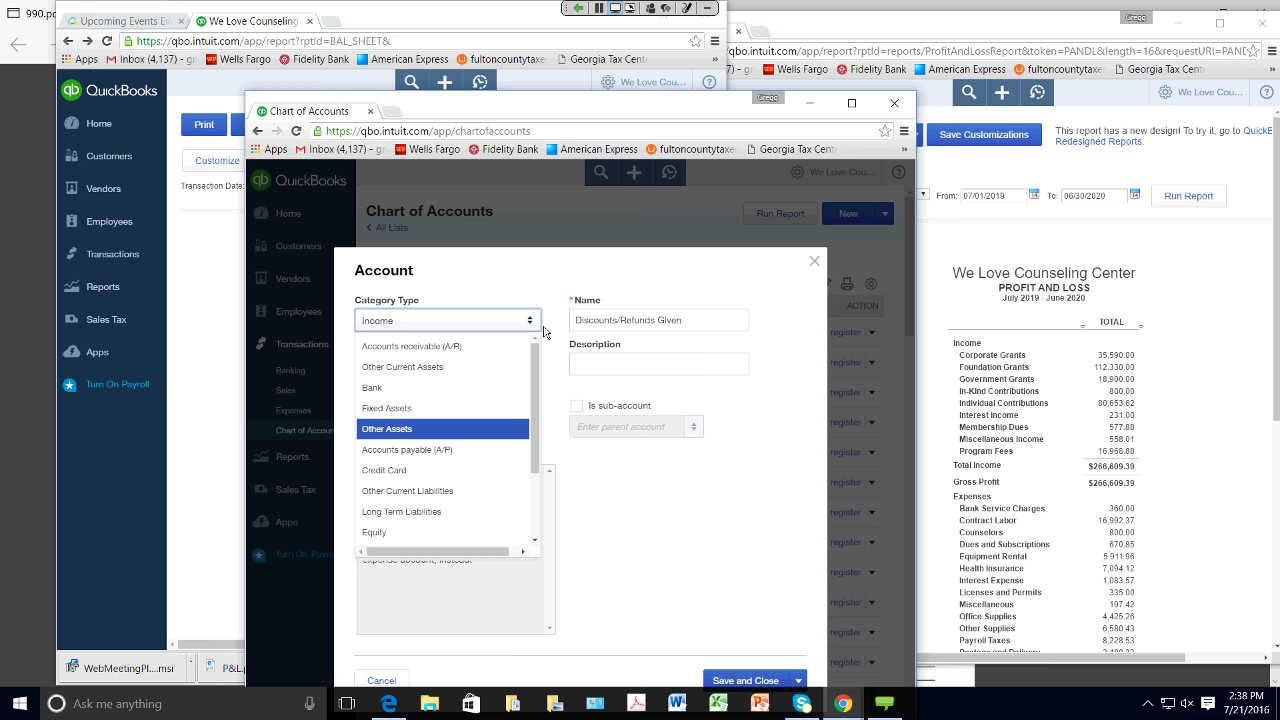
{"action": "scroll", "coordinate": [537, 346], "scroll_direction": "down", "scroll_amount": 2}
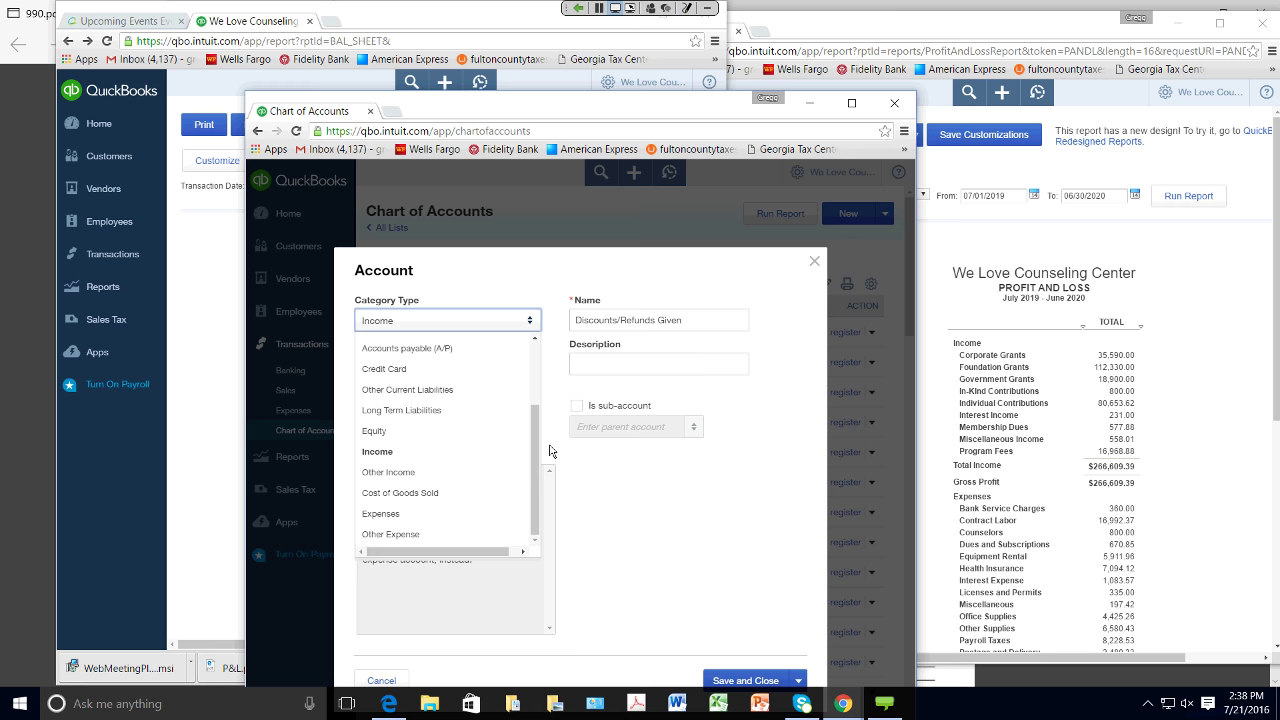
{"action": "key", "text": "Down"}
{"action": "key", "text": "Down"}
{"action": "key", "text": "Down"}
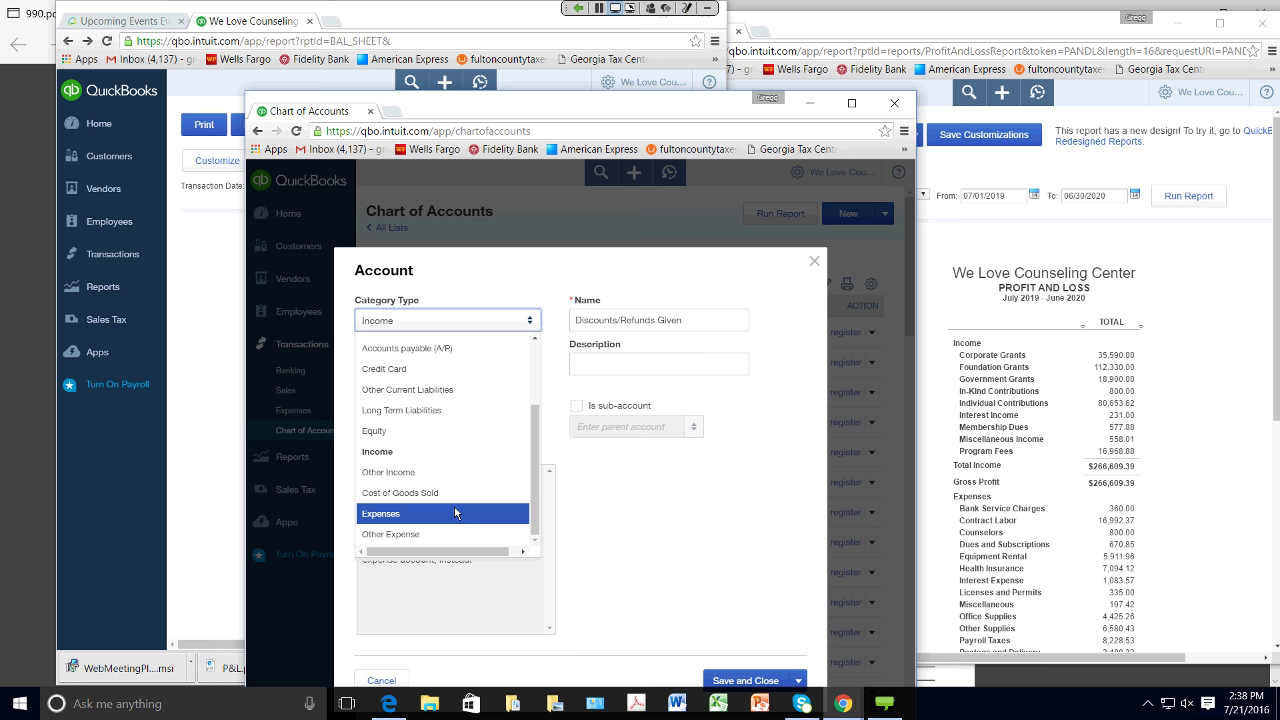
{"action": "scroll", "coordinate": [455, 513], "scroll_direction": "up", "scroll_amount": 3}
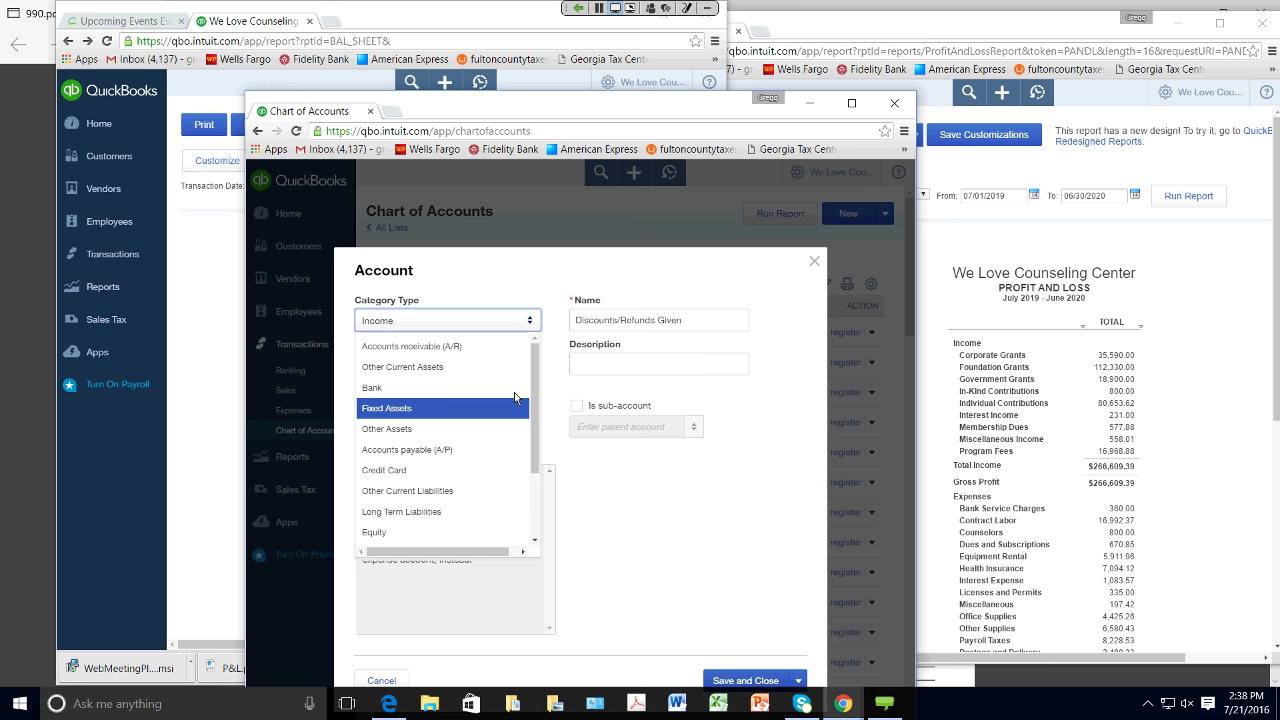
{"action": "left_click", "coordinate": [515, 408]}
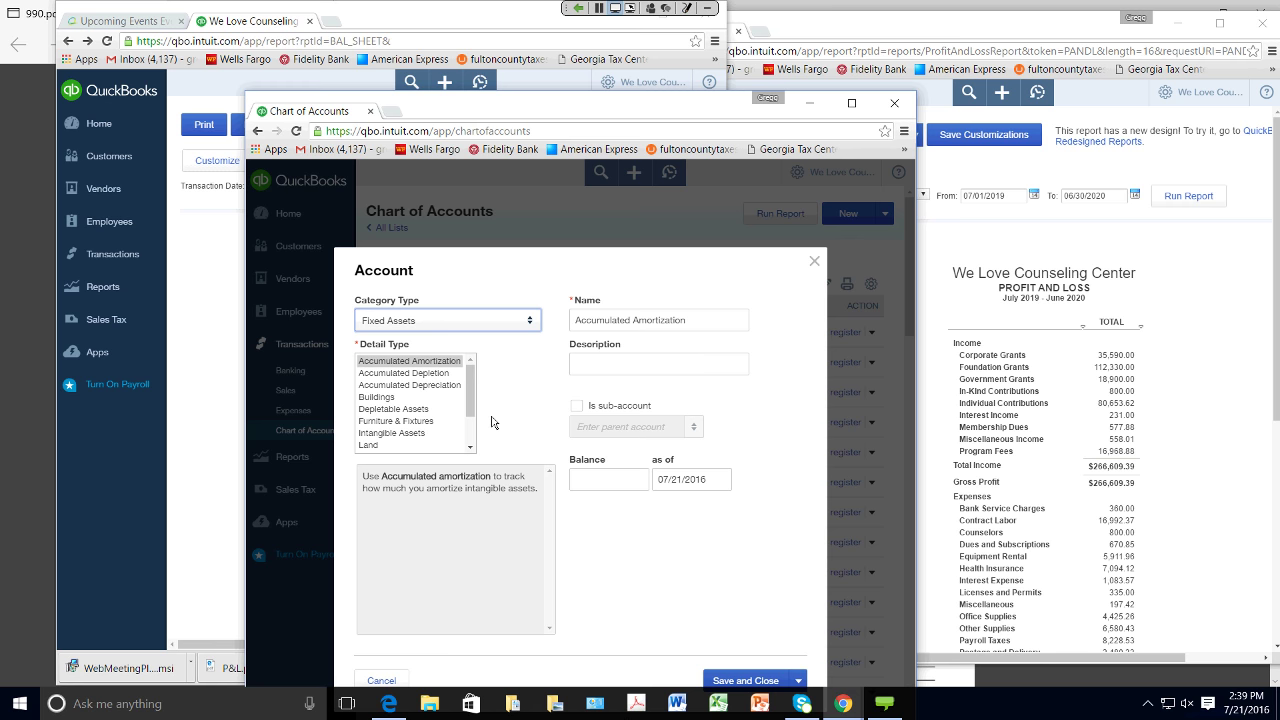
Step: Browse the detail types for Fixed Assets and choose Machinery & Equipment for the new account
{"action": "left_click", "coordinate": [470, 418]}
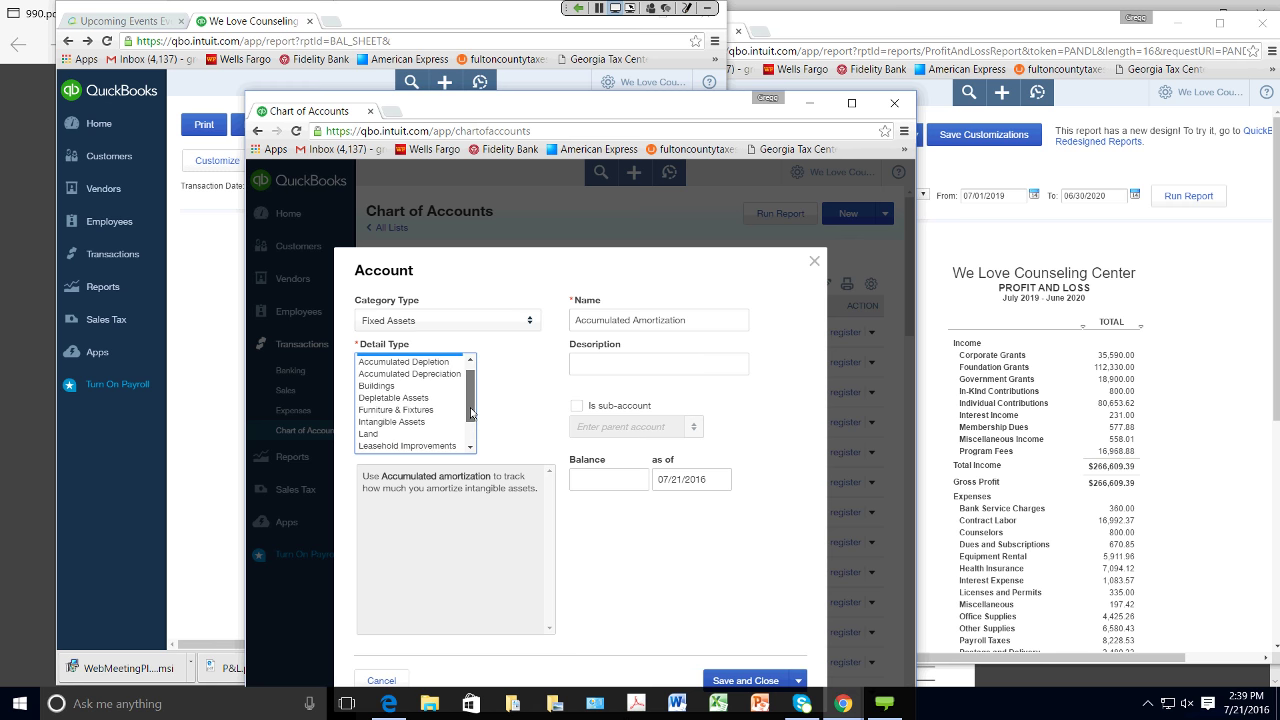
{"action": "left_click", "coordinate": [518, 361]}
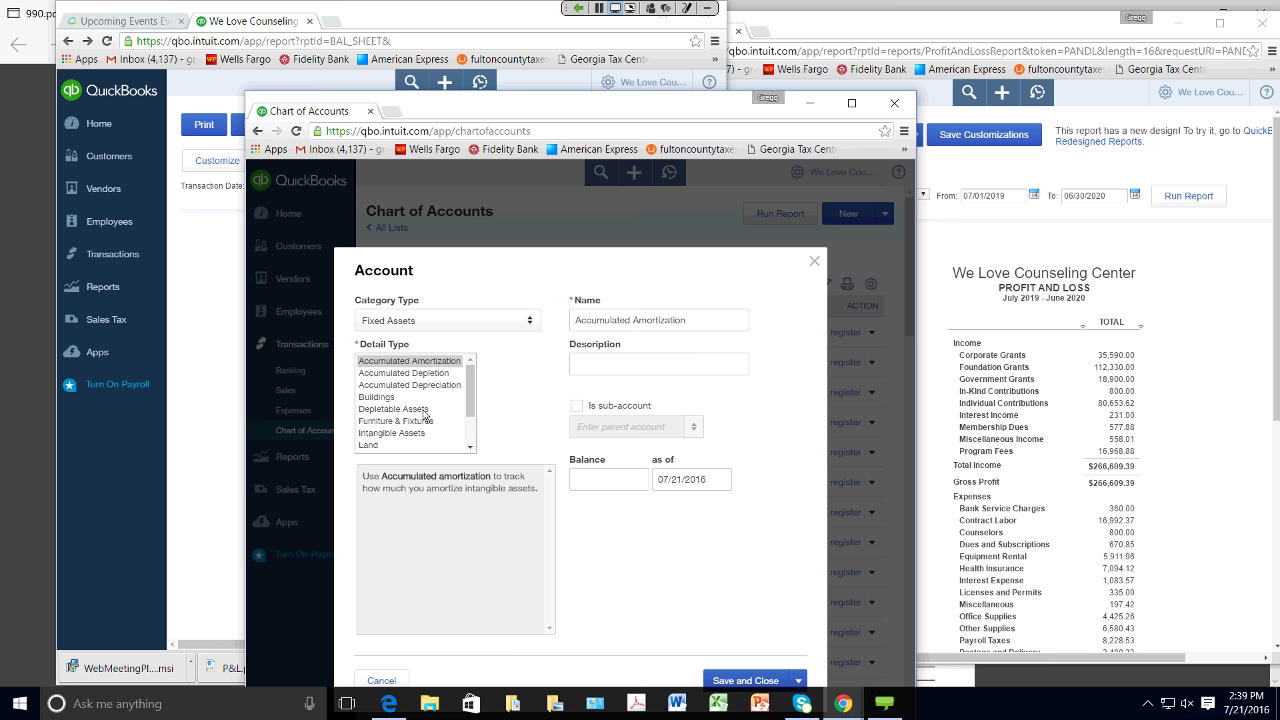
{"action": "mouse_move", "coordinate": [471, 386]}
{"action": "left_mouse_down"}
{"action": "mouse_move", "coordinate": [472, 430]}
{"action": "mouse_move", "coordinate": [472, 390]}
{"action": "left_mouse_up"}
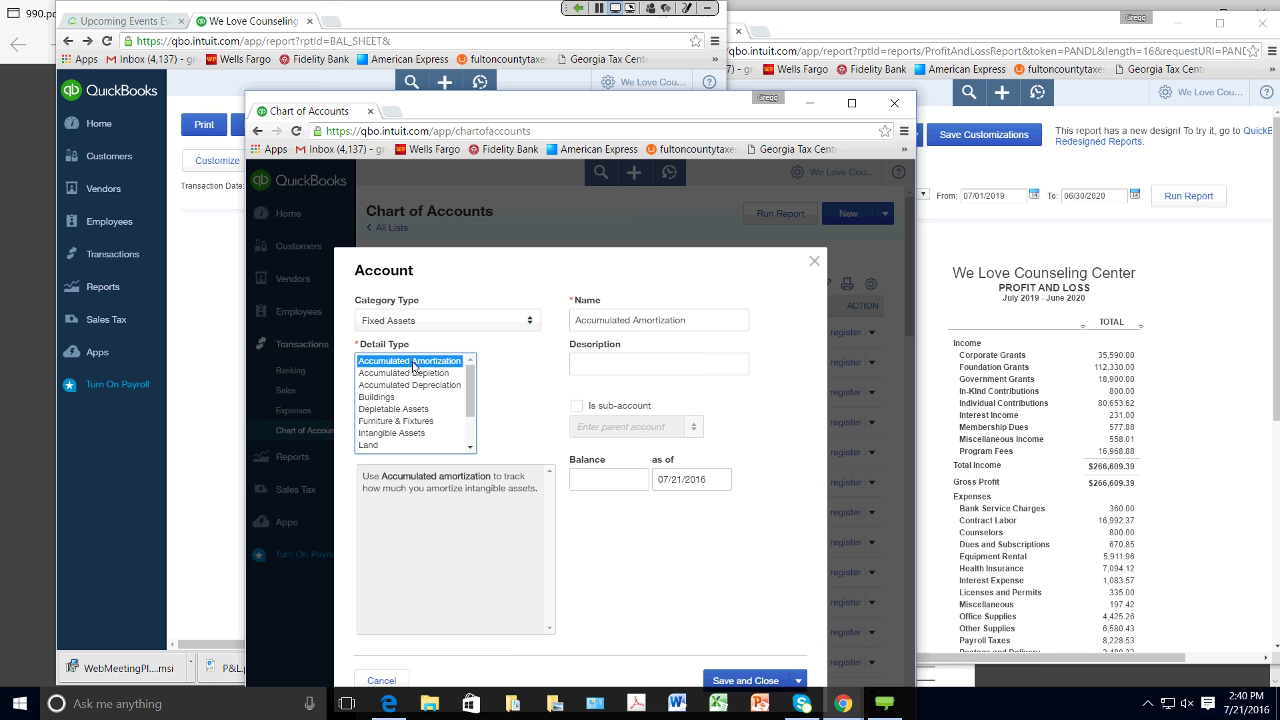
{"action": "left_click_drag", "start_coordinate": [467, 396], "coordinate": [474, 424]}
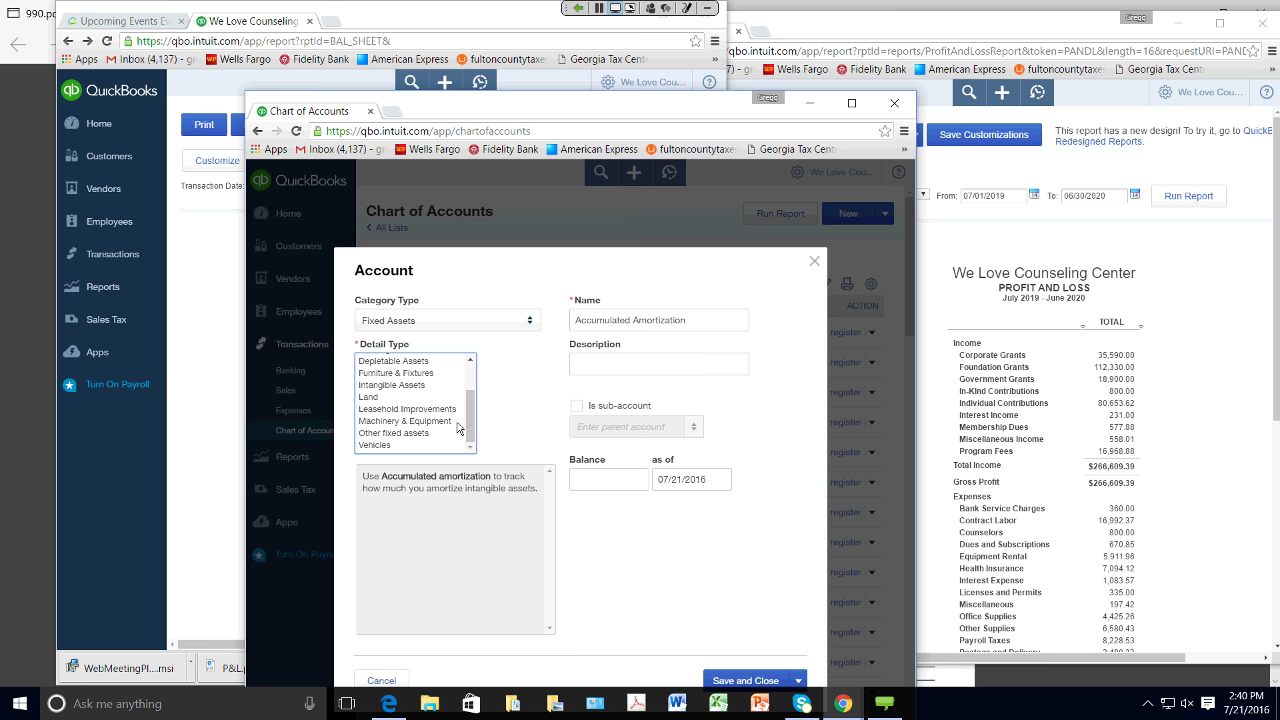
{"action": "left_click", "coordinate": [646, 321]}
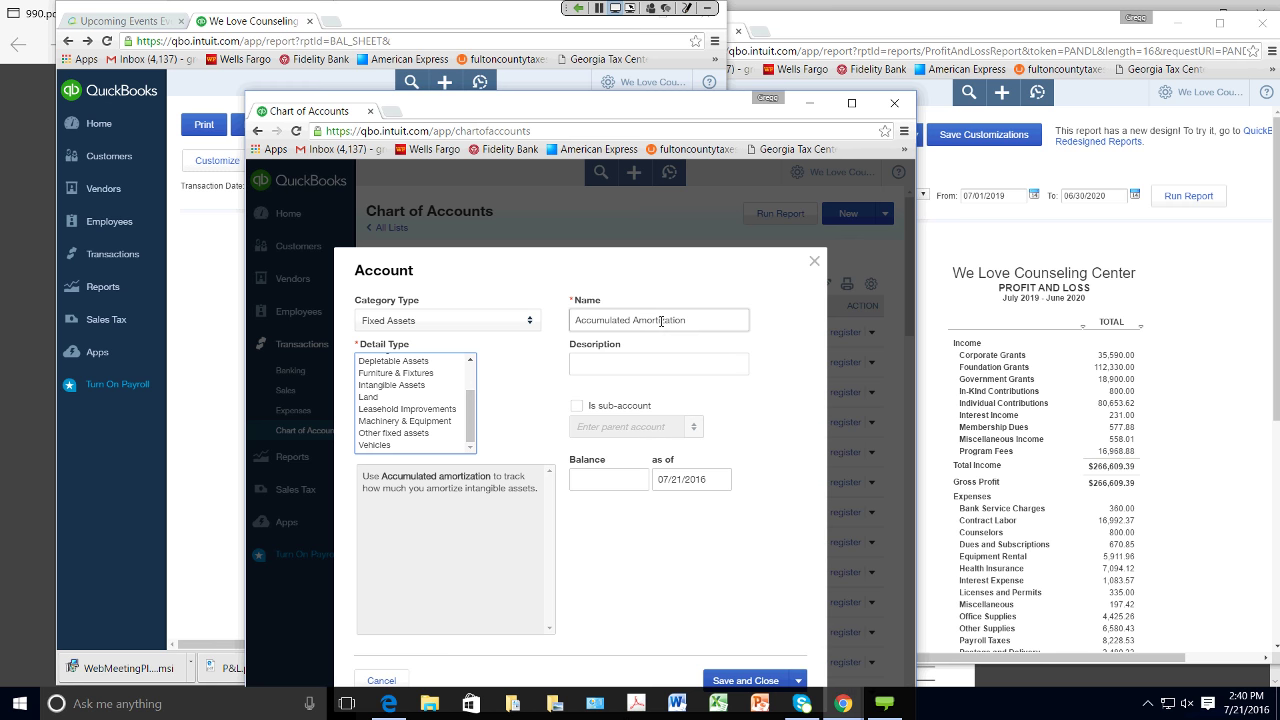
{"action": "left_click_drag", "start_coordinate": [686, 320], "coordinate": [572, 320]}
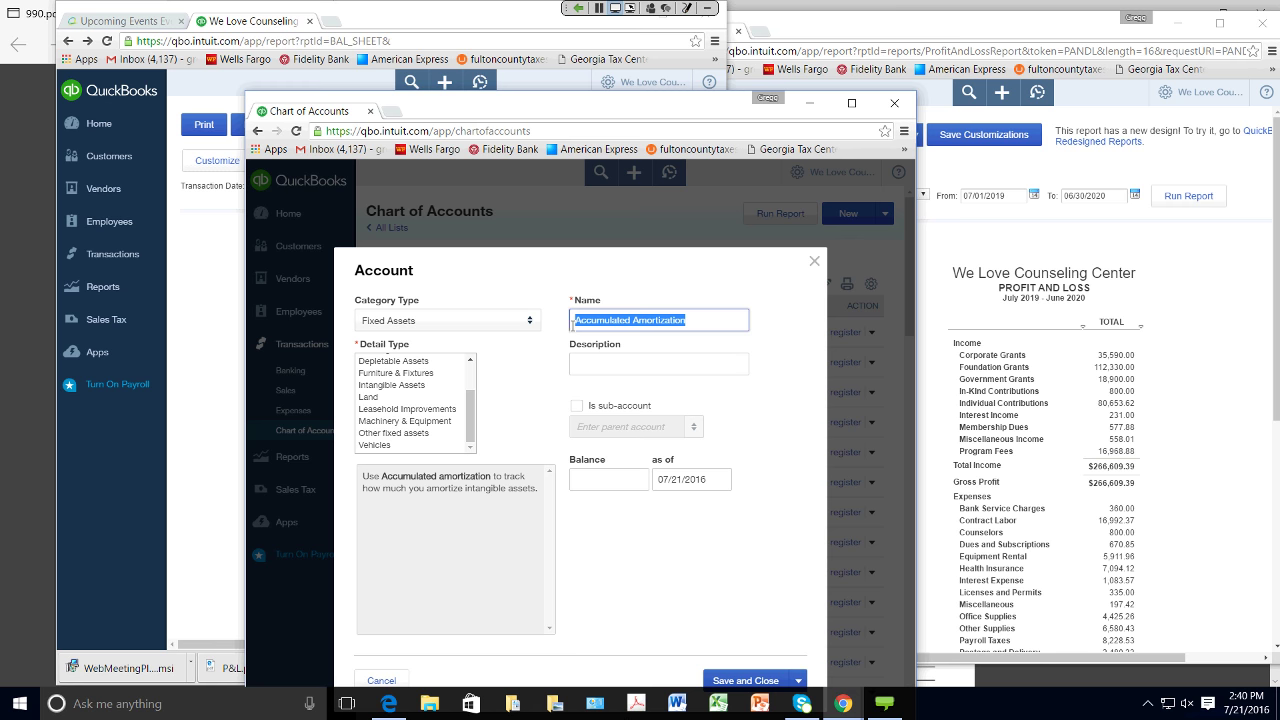
{"action": "left_click", "coordinate": [444, 421]}
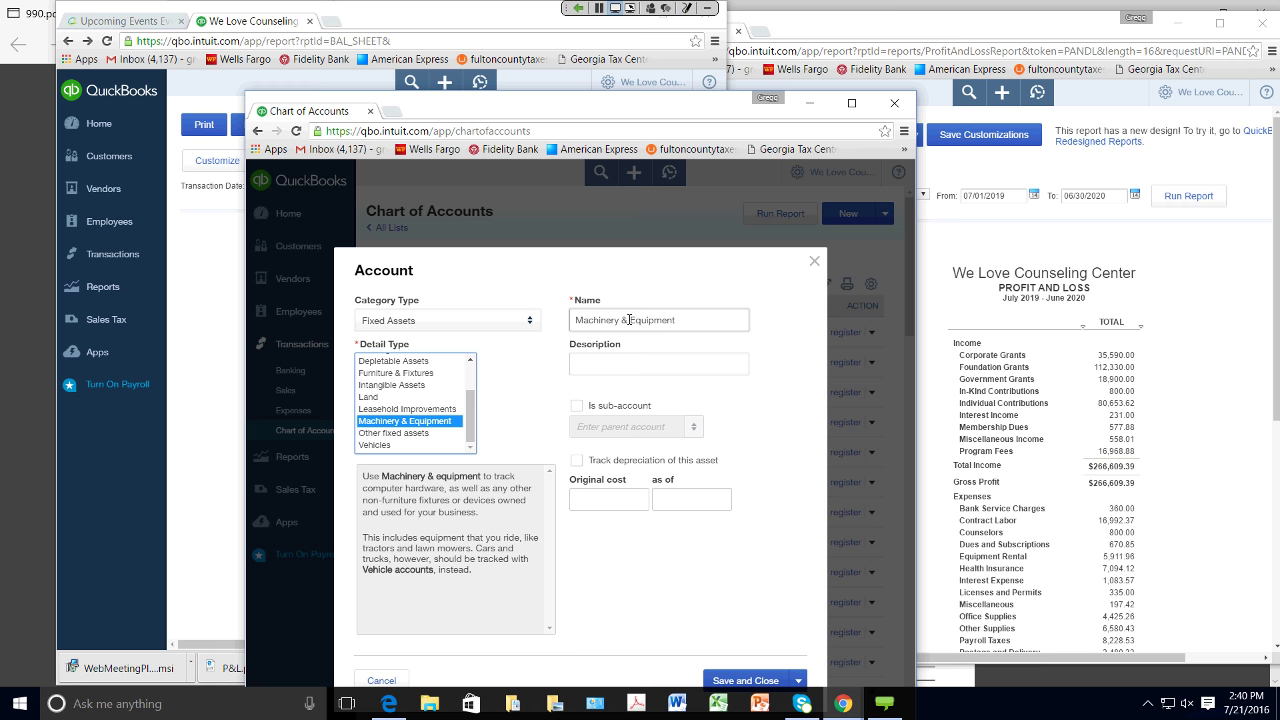
Step: Name the new fixed asset account Computer Equipment, then save and close it
{"action": "left_click_drag", "start_coordinate": [628, 319], "coordinate": [567, 332]}
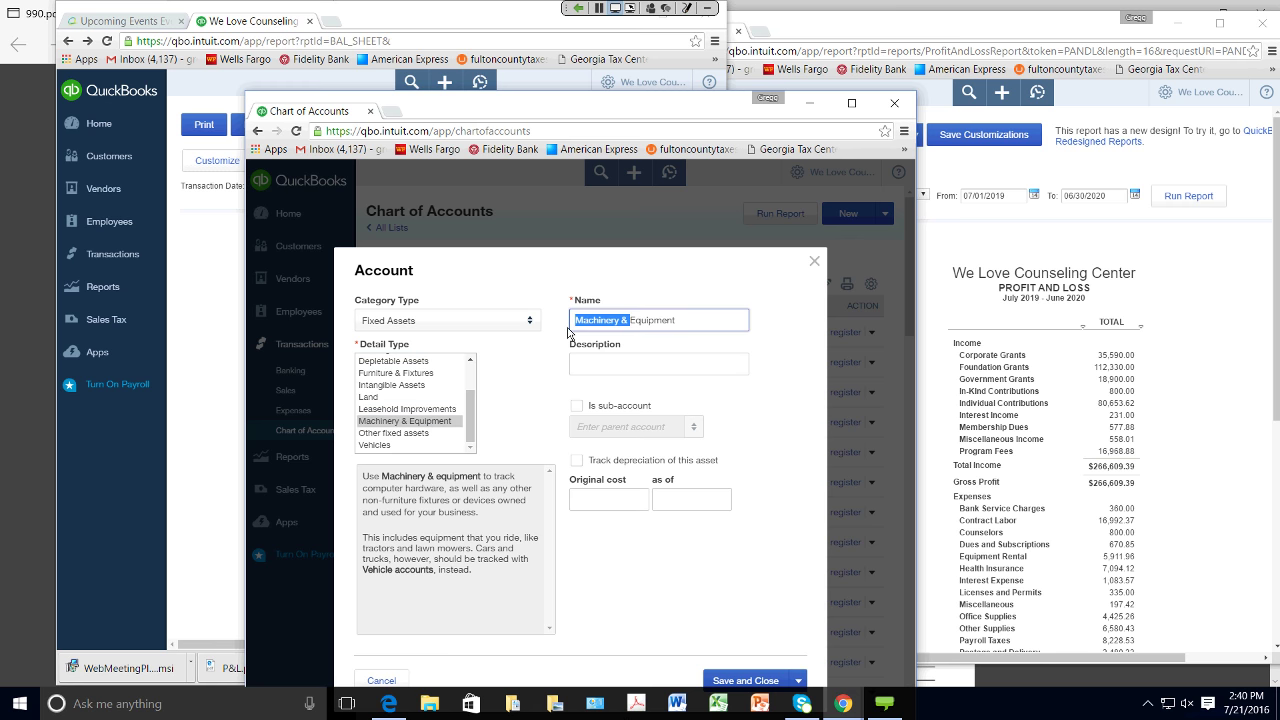
{"action": "type", "text": "Computer"}
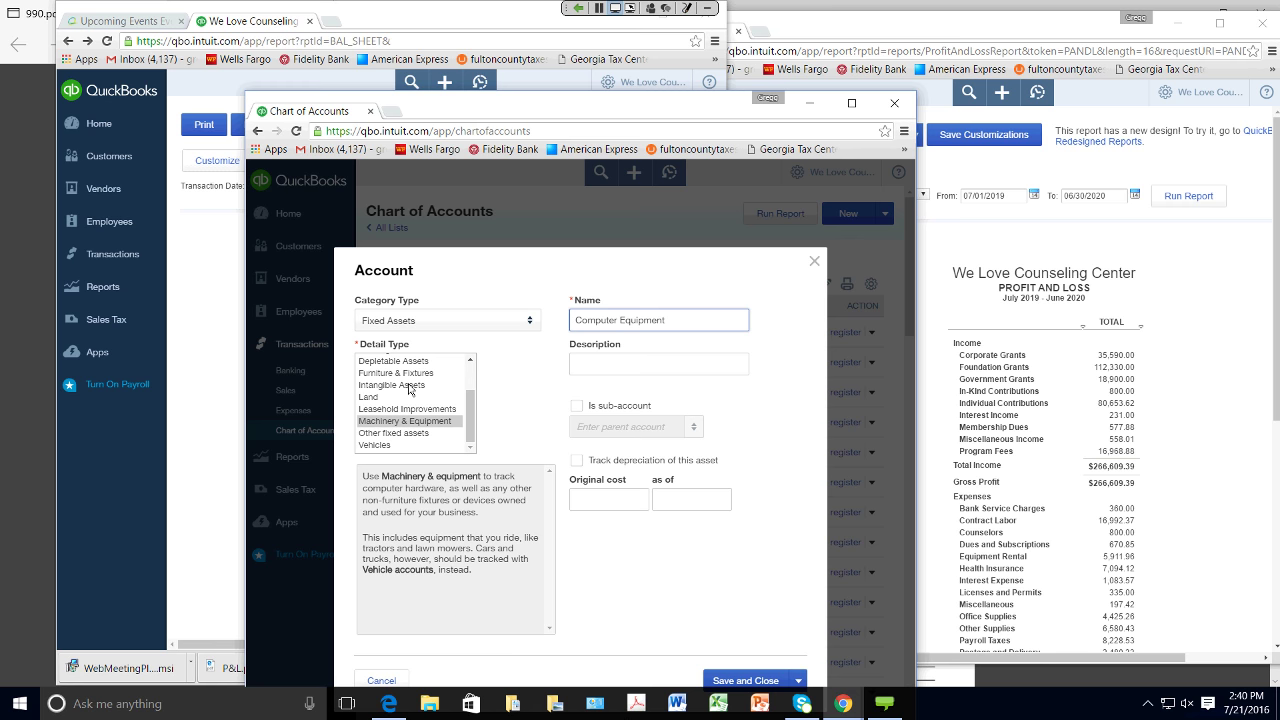
{"action": "left_click_drag", "start_coordinate": [664, 321], "coordinate": [558, 332]}
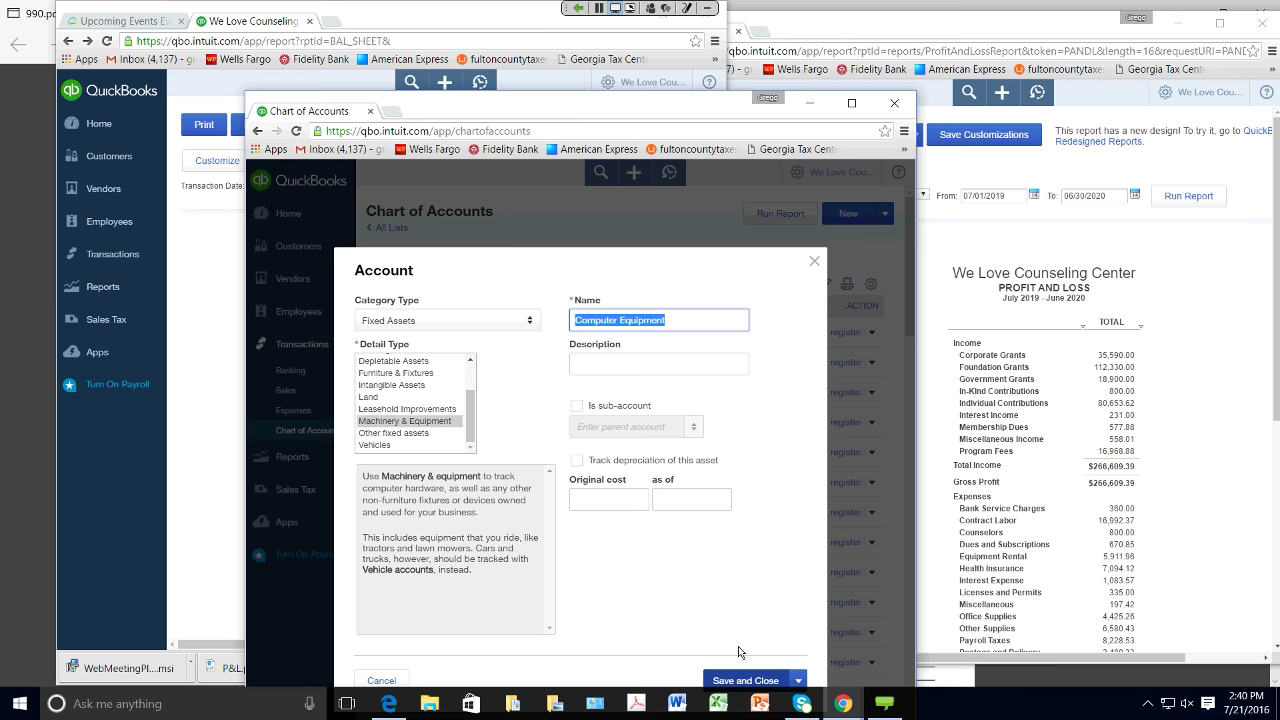
{"action": "left_click", "coordinate": [743, 681]}
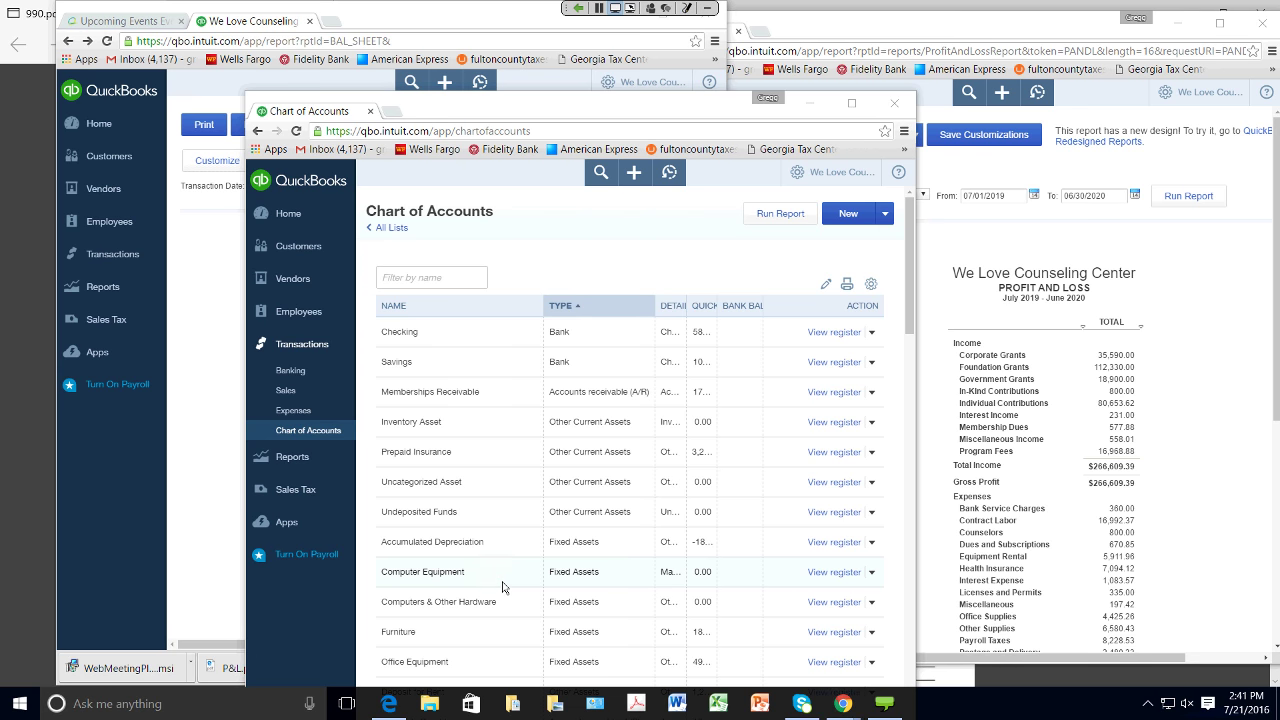
Step: Start a new check with Computer Equipment as the account on its first line, and discard the check without saving
{"action": "left_click", "coordinate": [632, 176]}
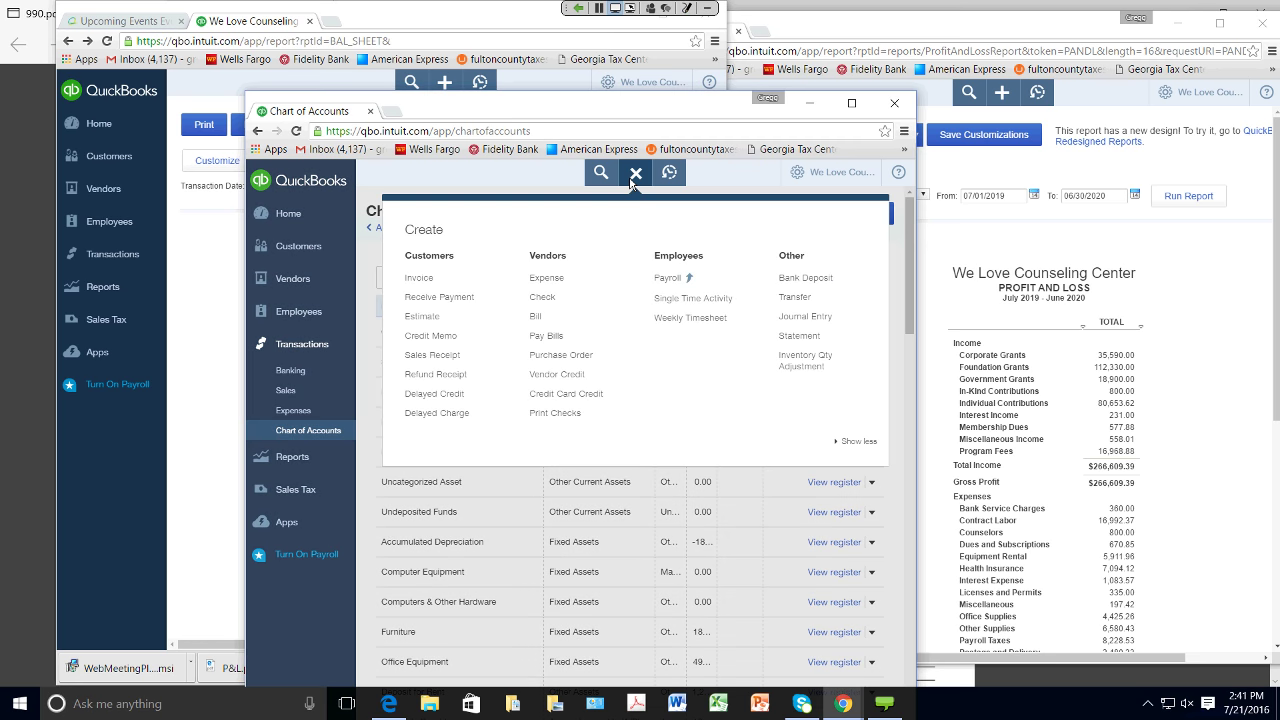
{"action": "left_click", "coordinate": [549, 298]}
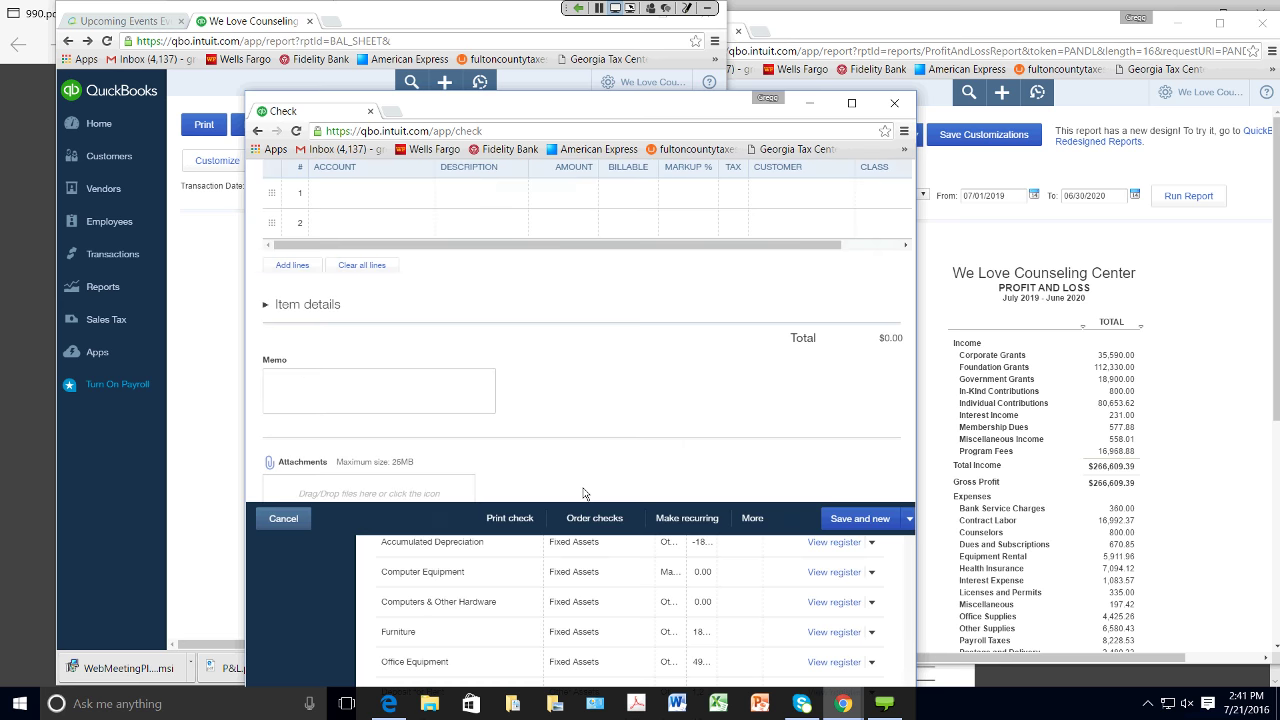
{"action": "left_click", "coordinate": [420, 422]}
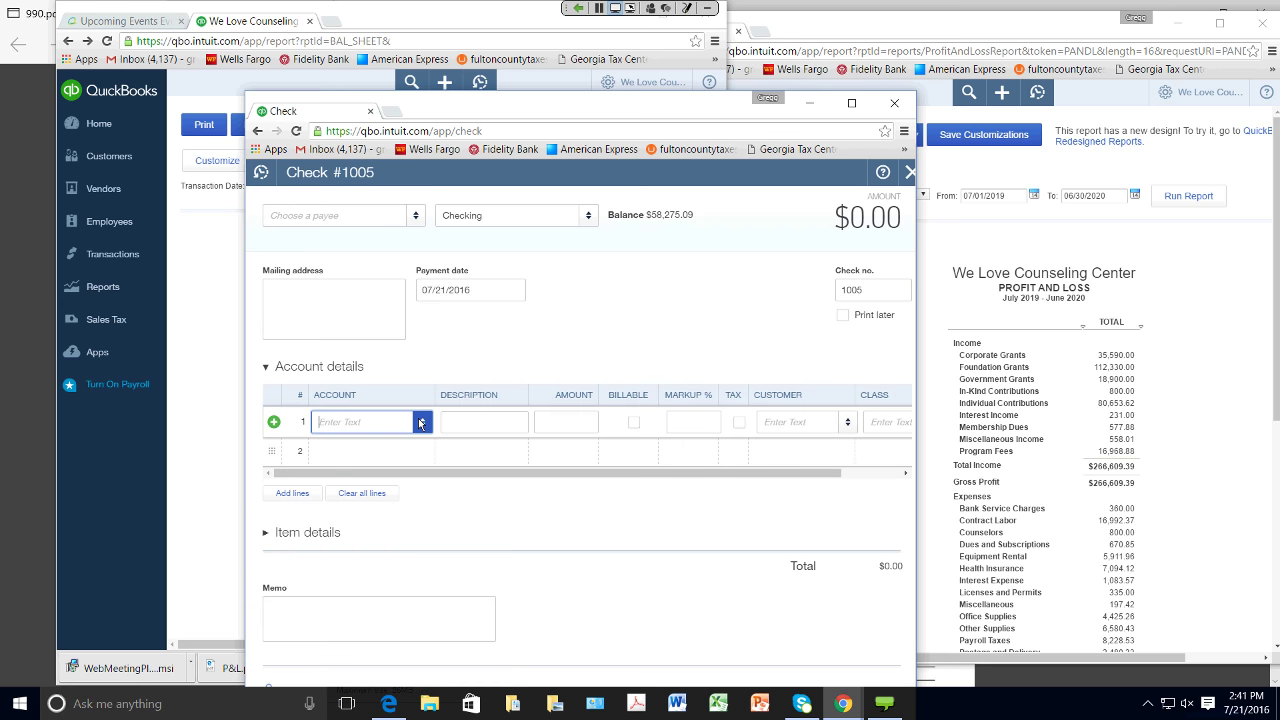
{"action": "type", "text": "Comu"}
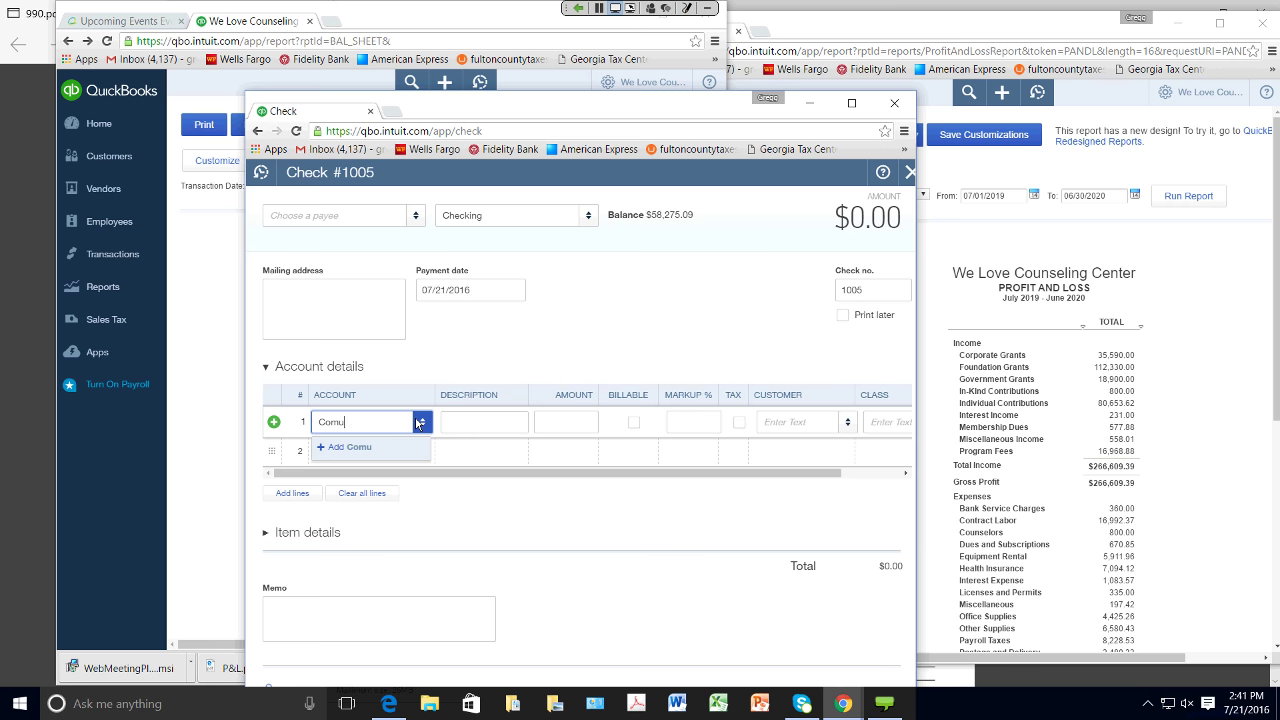
{"action": "key", "text": "BackSpace"}
{"action": "type", "text": "p"}
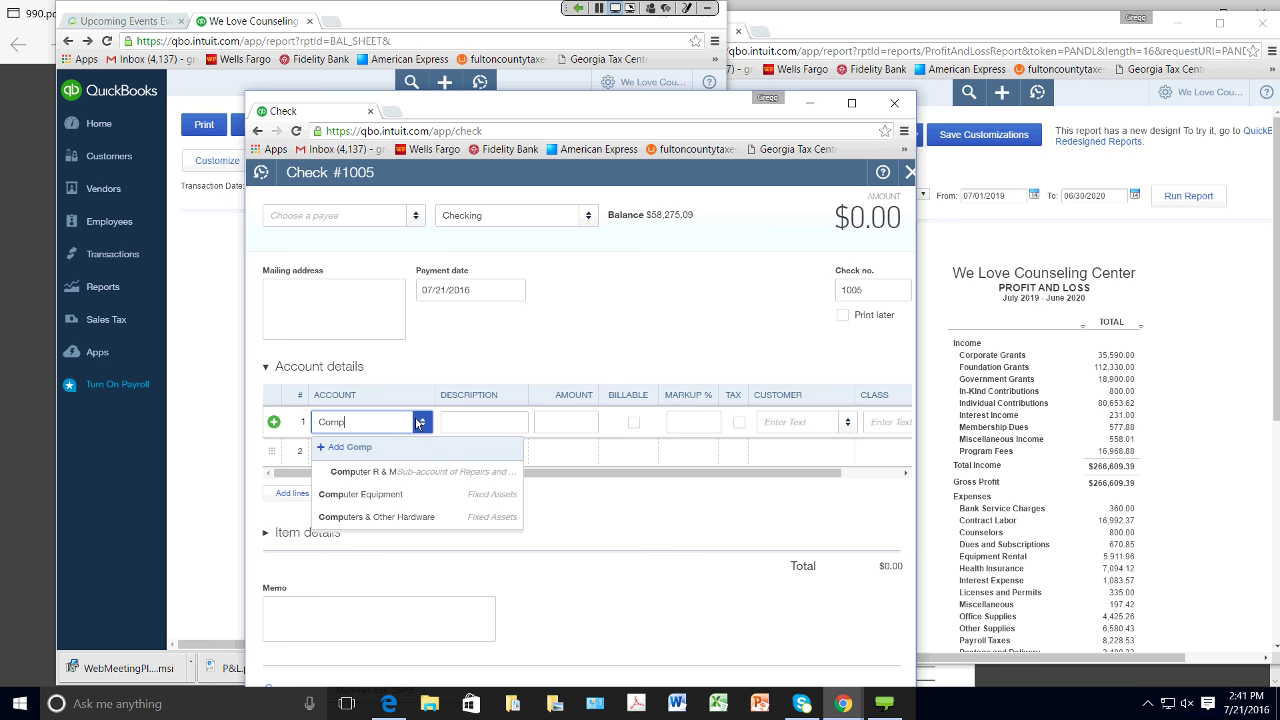
{"action": "key", "text": "Down"}
{"action": "key", "text": "Down"}
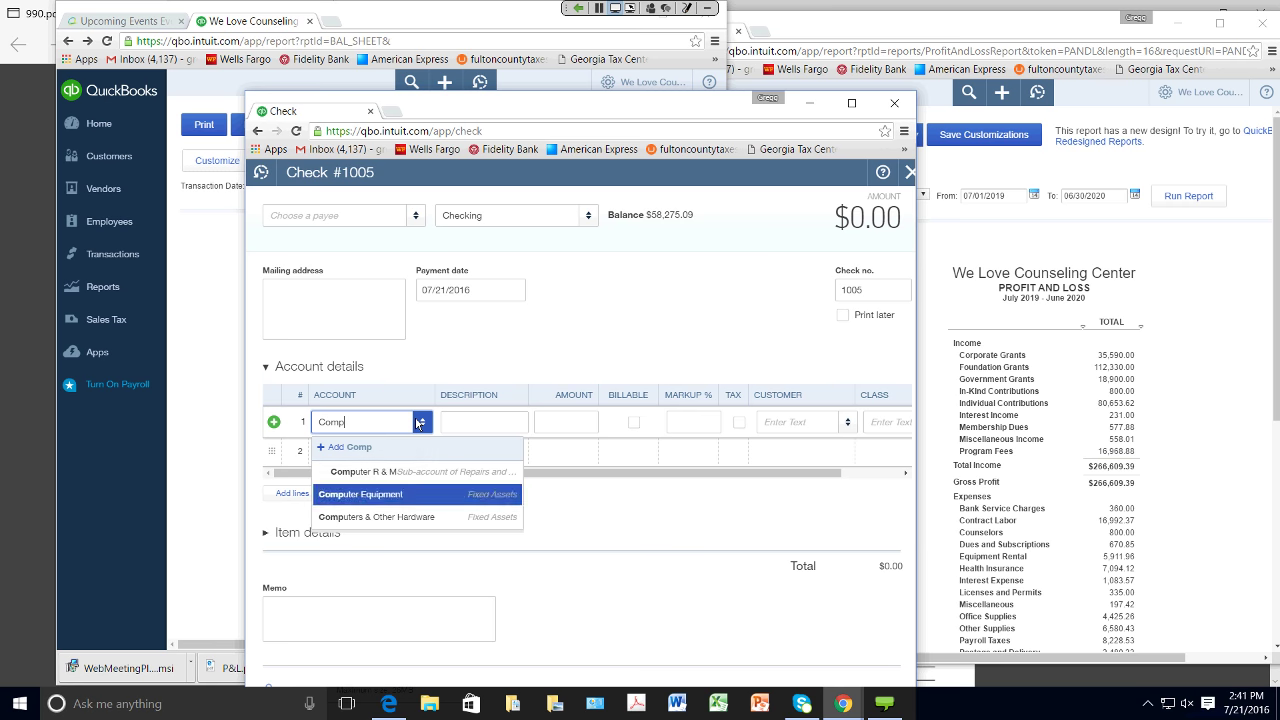
{"action": "left_click", "coordinate": [397, 496]}
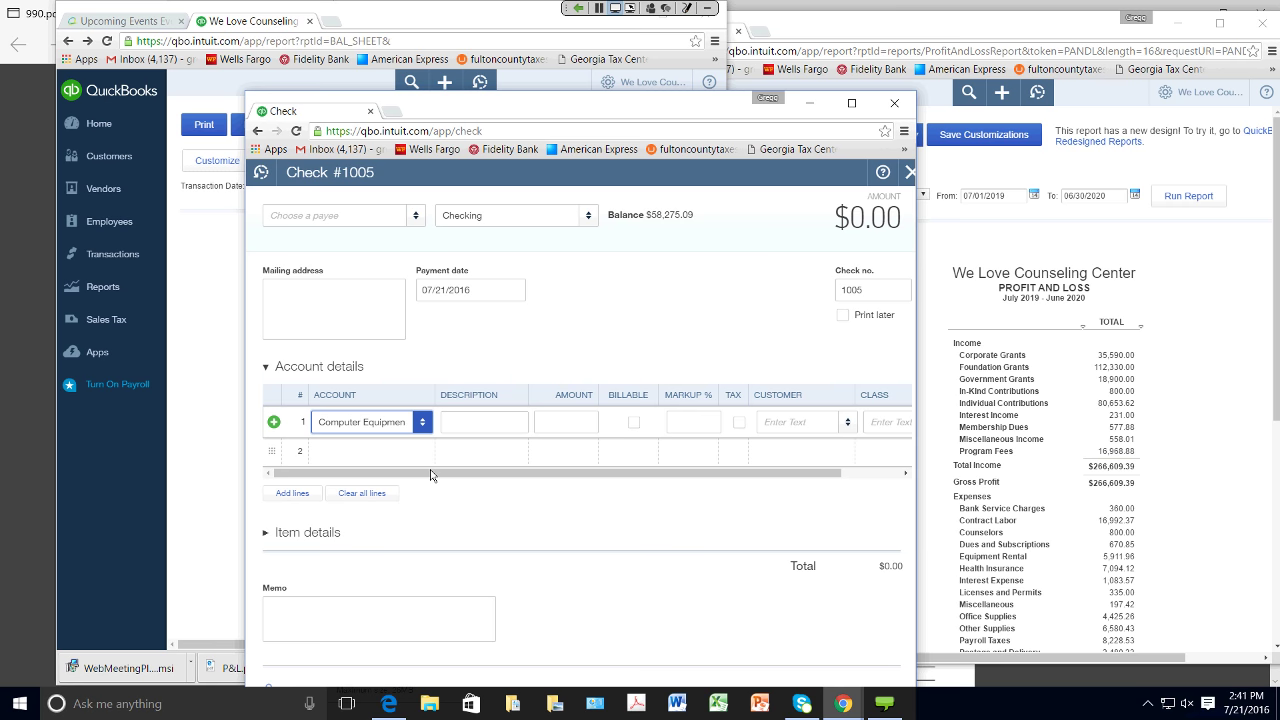
{"action": "left_click", "coordinate": [257, 131]}
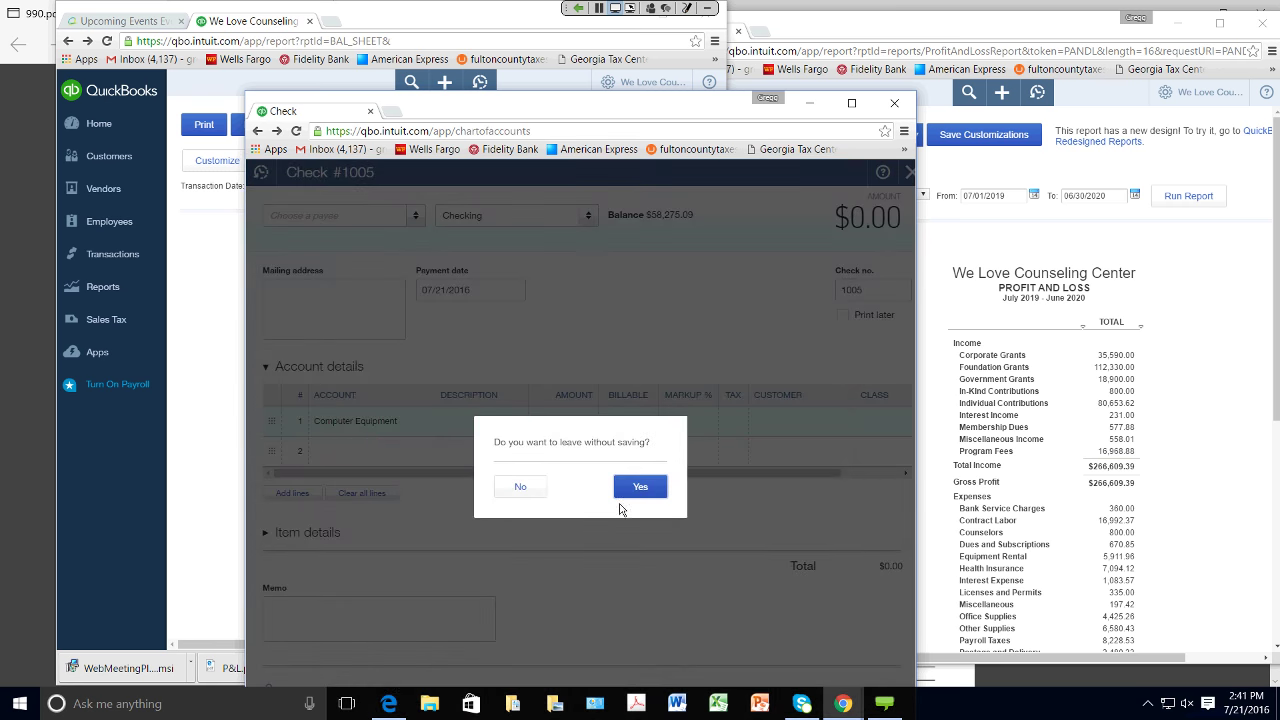
{"action": "left_click", "coordinate": [630, 488]}
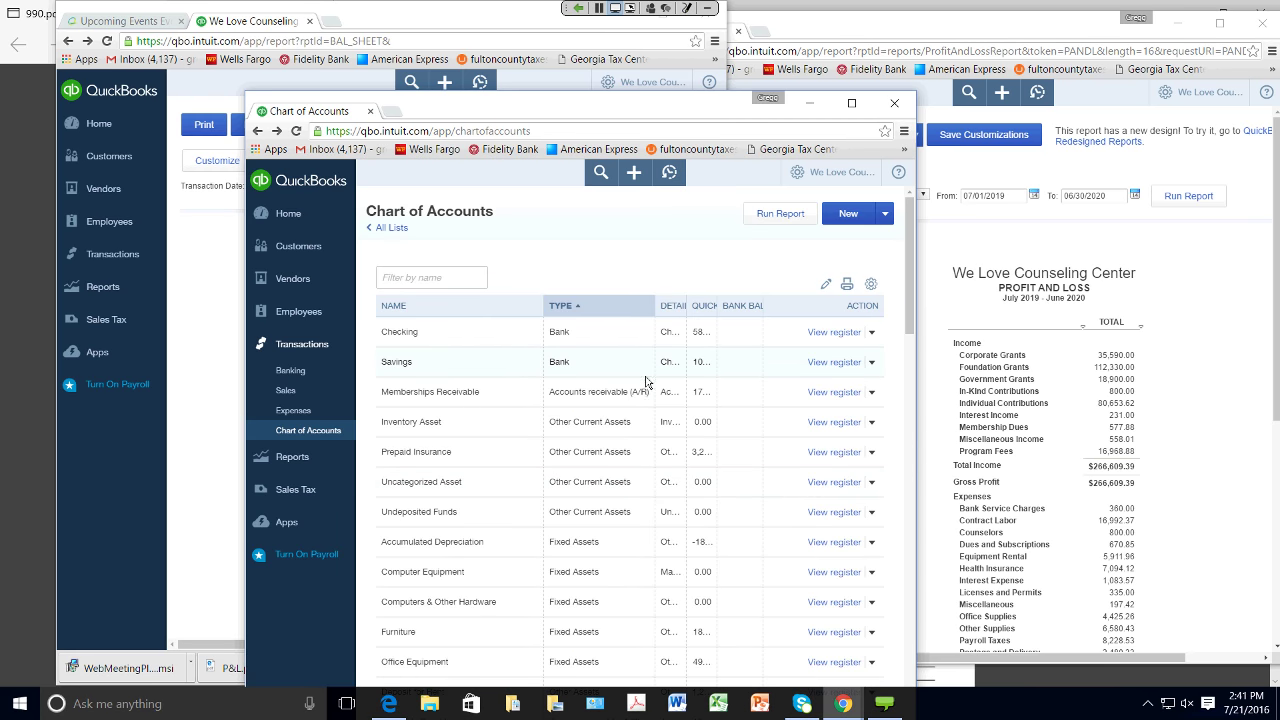
Step: Rename the Computers & Other Hardware account as Computers & Hardware and save the change
{"action": "scroll", "coordinate": [910, 300], "scroll_direction": "down", "scroll_amount": 2}
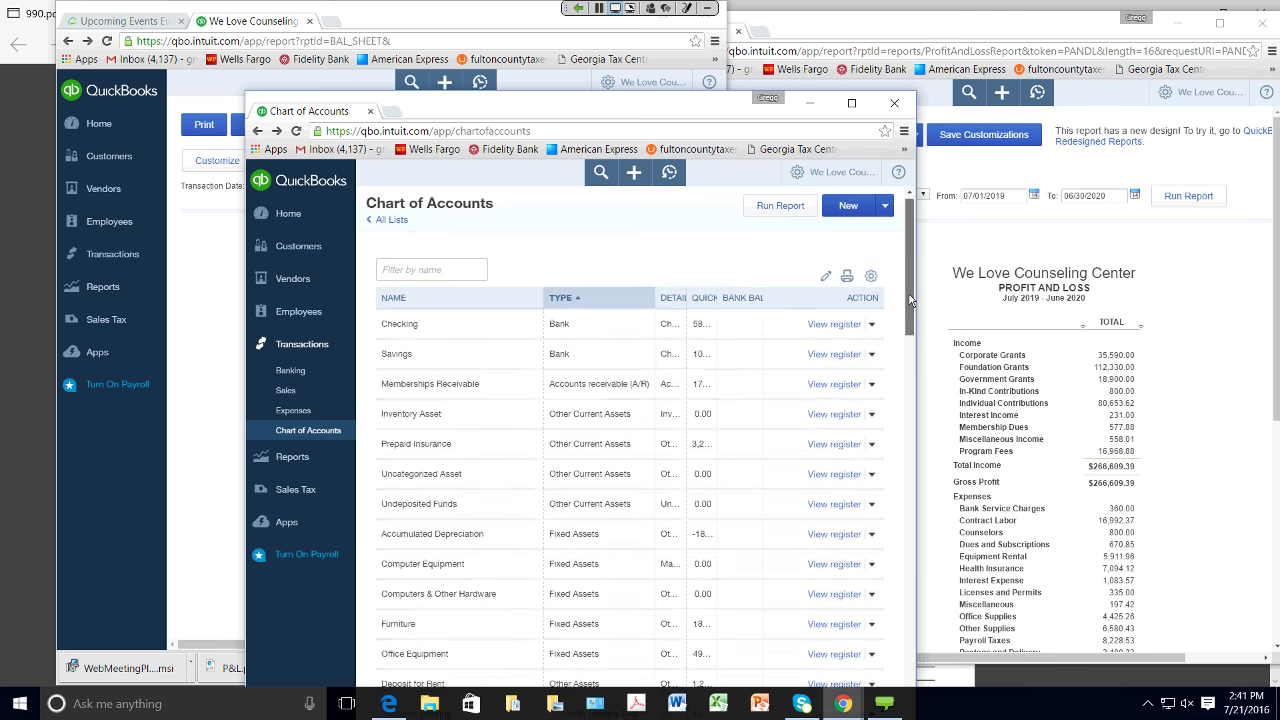
{"action": "left_click_drag", "start_coordinate": [910, 300], "coordinate": [887, 363]}
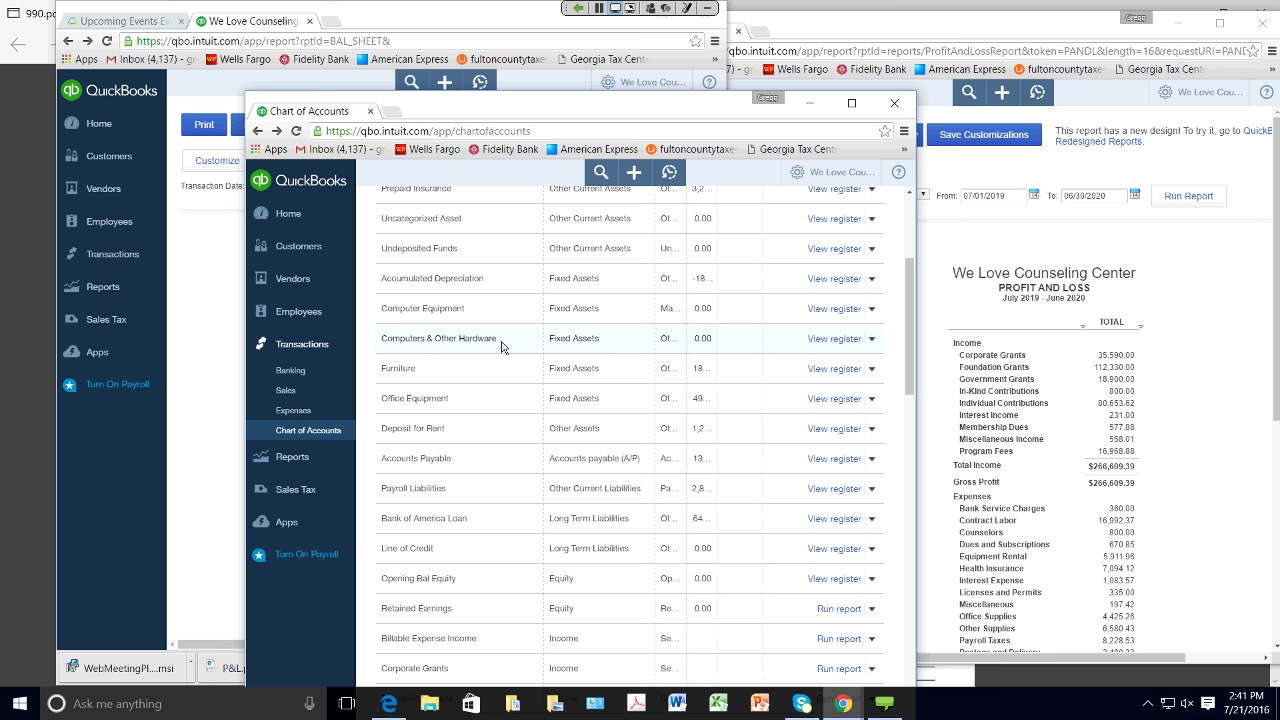
{"action": "left_click", "coordinate": [871, 339]}
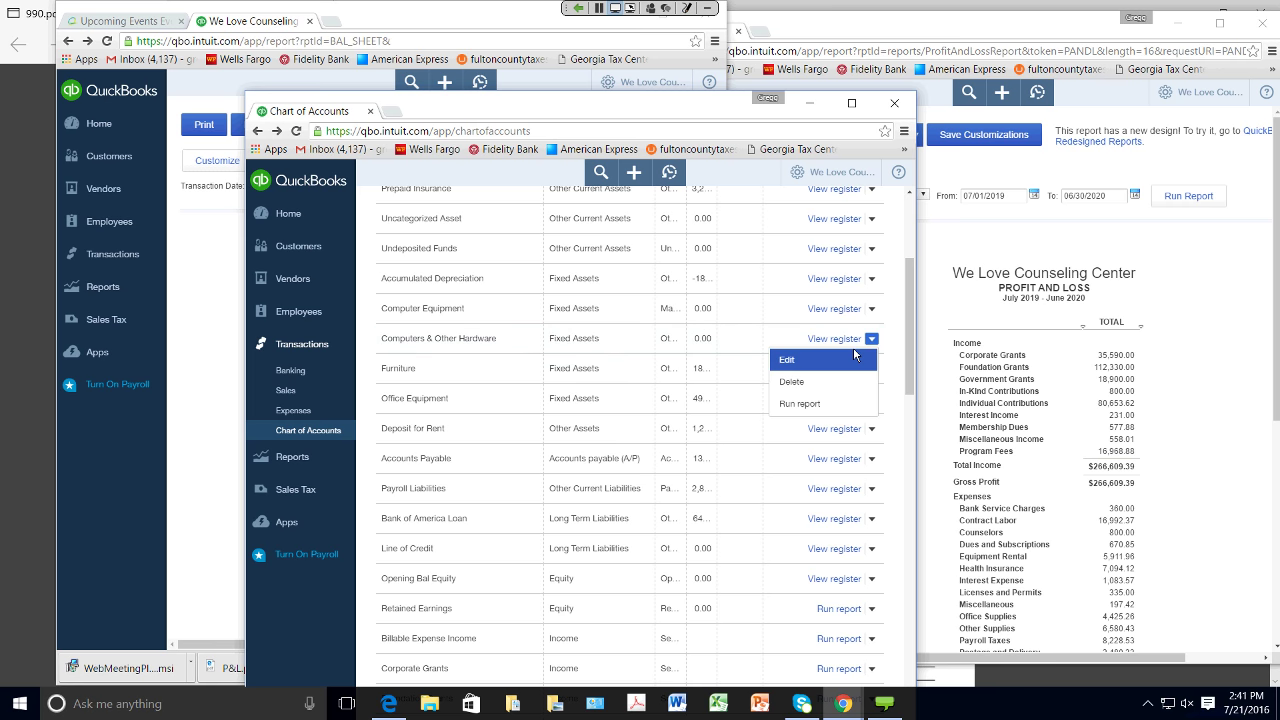
{"action": "left_click", "coordinate": [840, 360]}
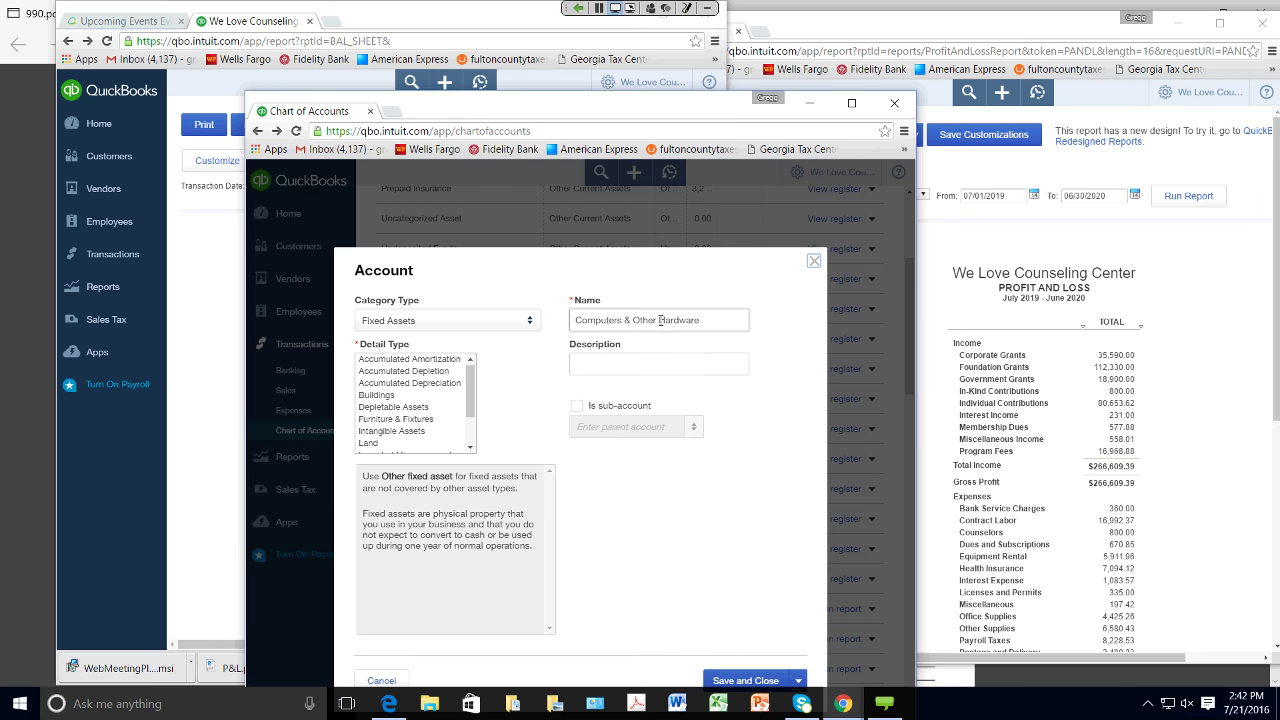
{"action": "triple_click", "coordinate": [660, 320]}
{"action": "left_click", "coordinate": [660, 320]}
{"action": "key", "text": "BackSpace"}
{"action": "key", "text": "BackSpace"}
{"action": "key", "text": "BackSpace"}
{"action": "key", "text": "BackSpace"}
{"action": "key", "text": "BackSpace"}
{"action": "key", "text": "BackSpace"}
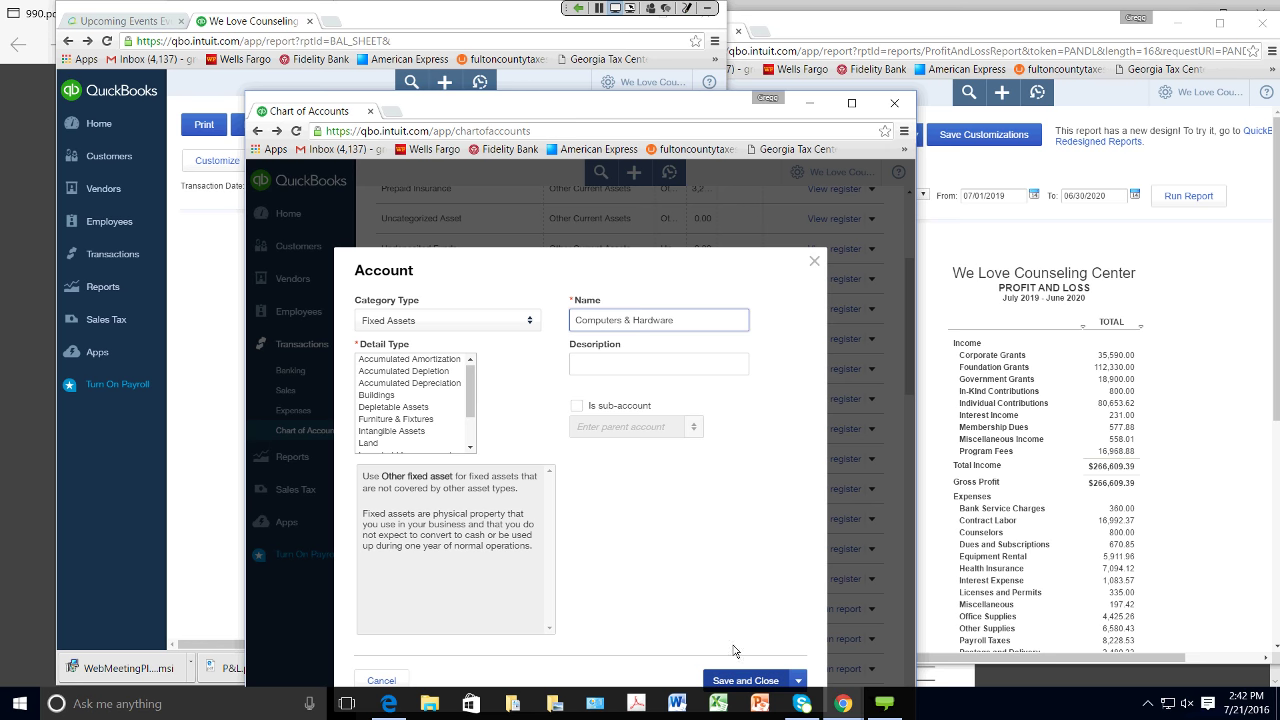
{"action": "left_click", "coordinate": [744, 680]}
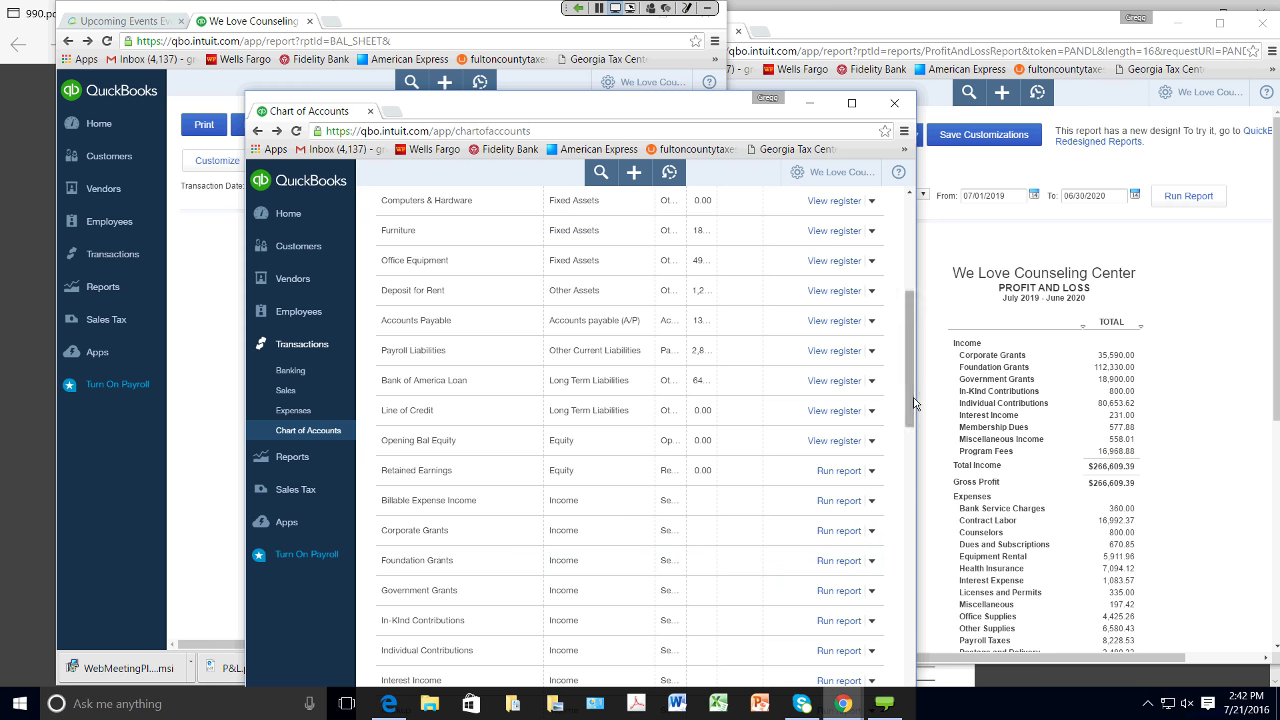
{"action": "scroll", "coordinate": [711, 366], "scroll_direction": "up", "scroll_amount": 3}
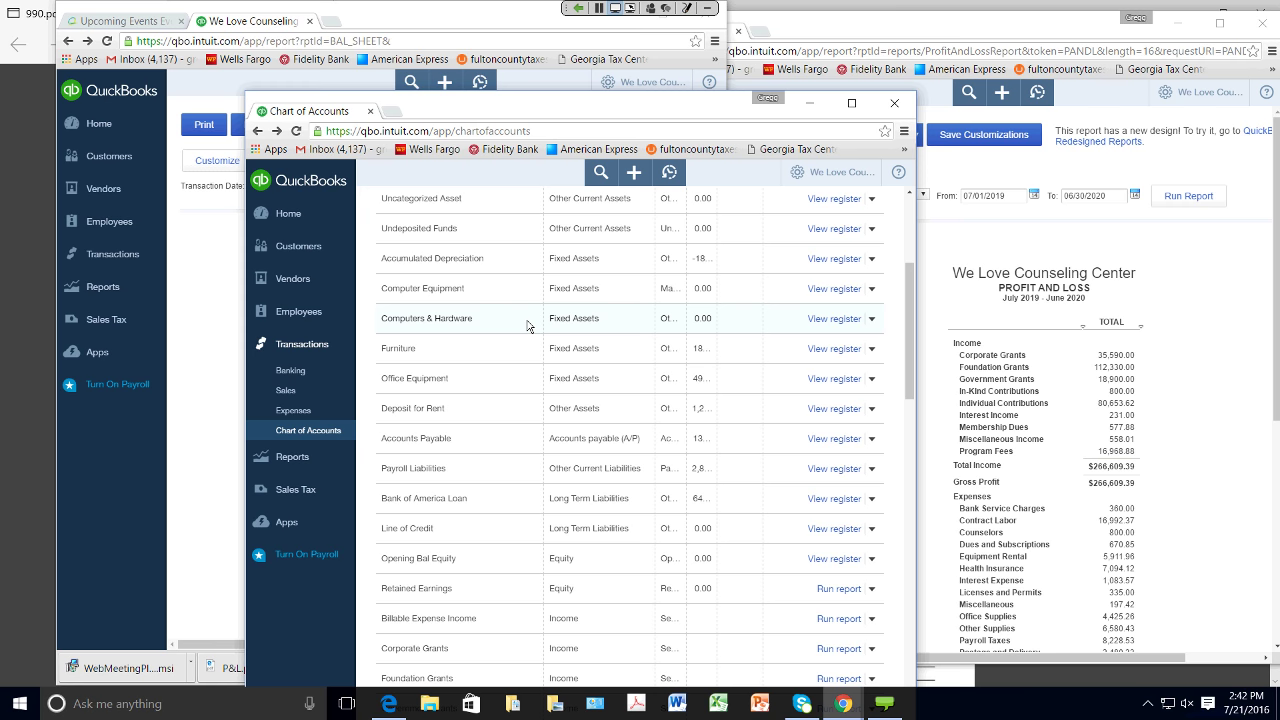
Step: Delete the Computers & Hardware account from the Chart of Accounts and confirm the deletion
{"action": "left_click", "coordinate": [872, 320]}
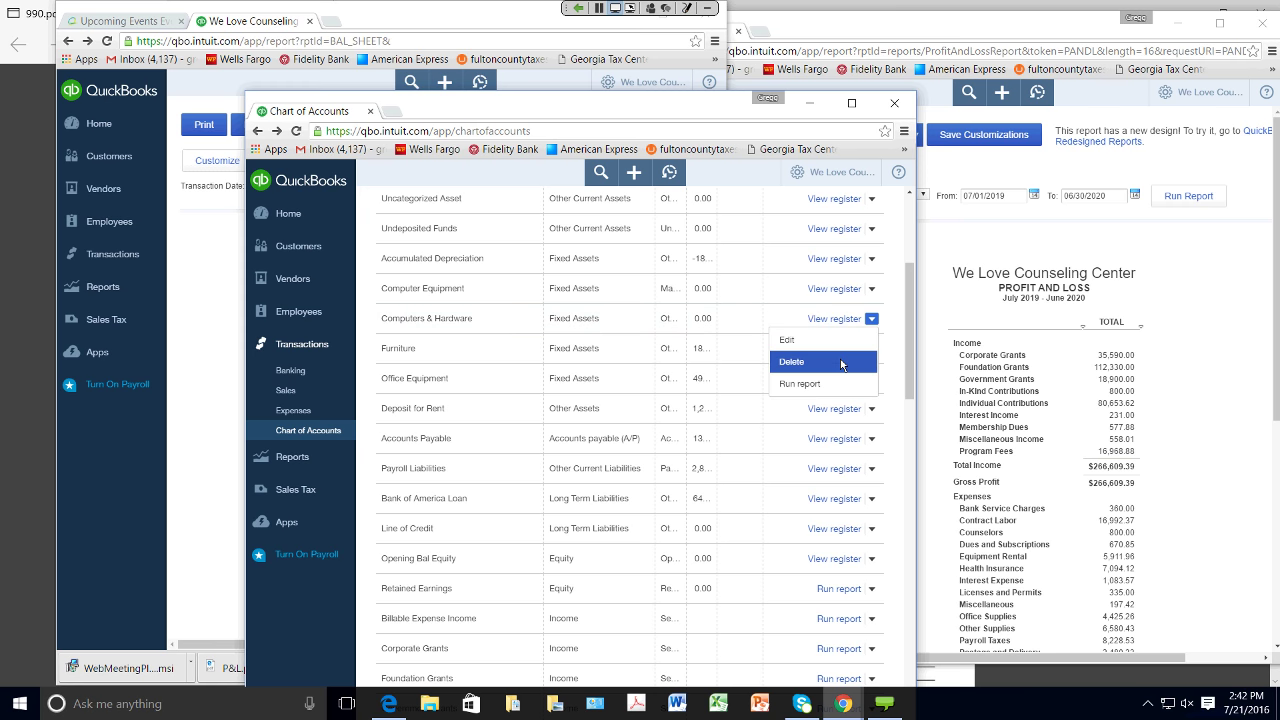
{"action": "left_click", "coordinate": [842, 363]}
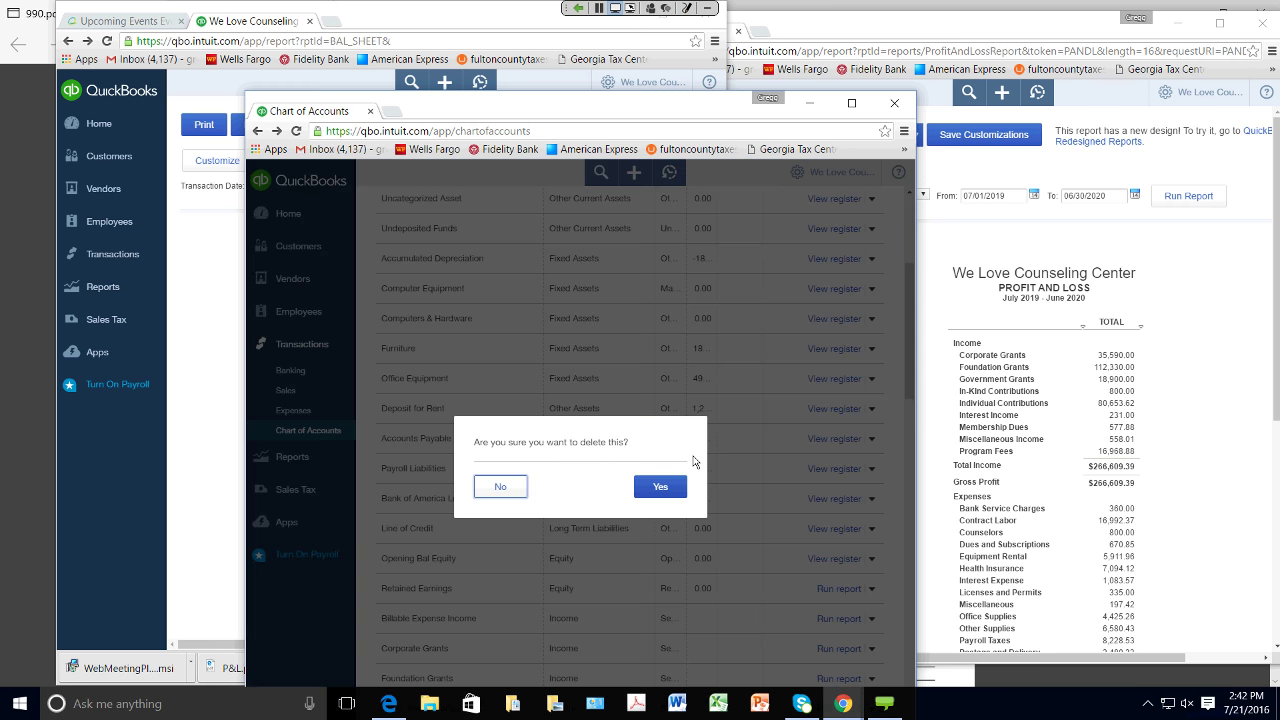
{"action": "left_click", "coordinate": [674, 489]}
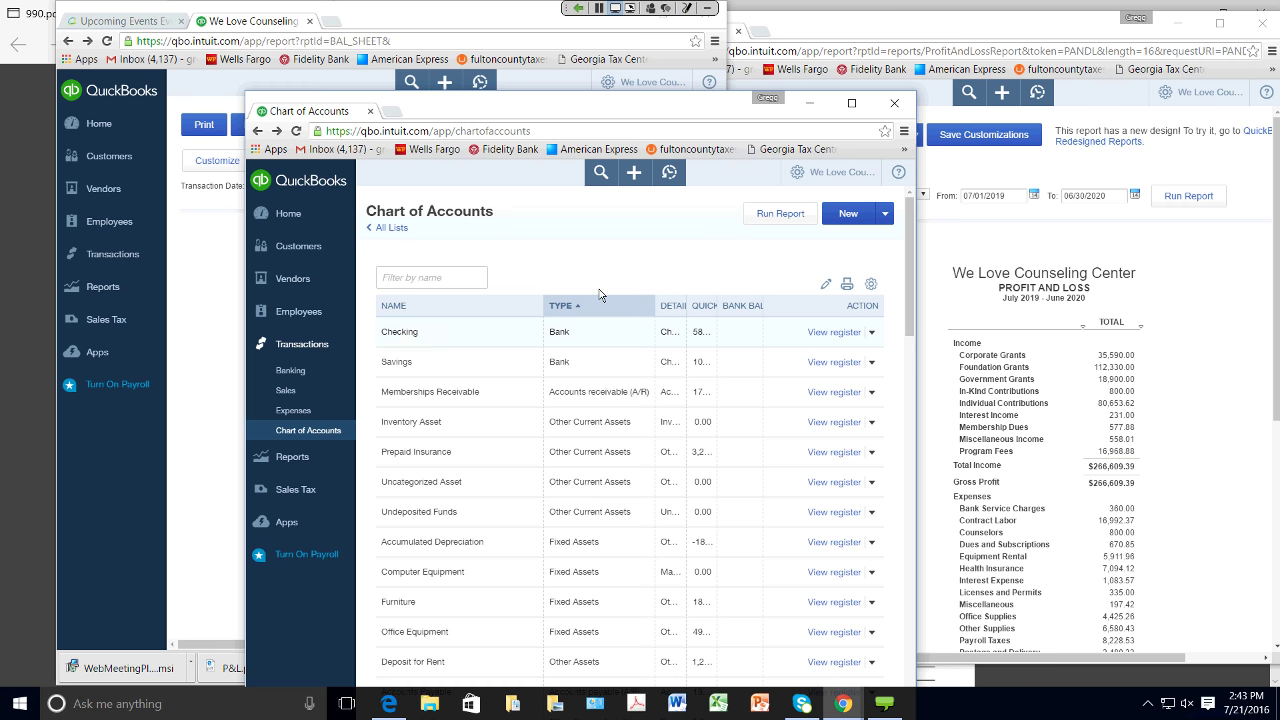
Step: Enable and show account numbers for the chart of accounts in the company's Advanced settings, and save the change
{"action": "left_click", "coordinate": [801, 175]}
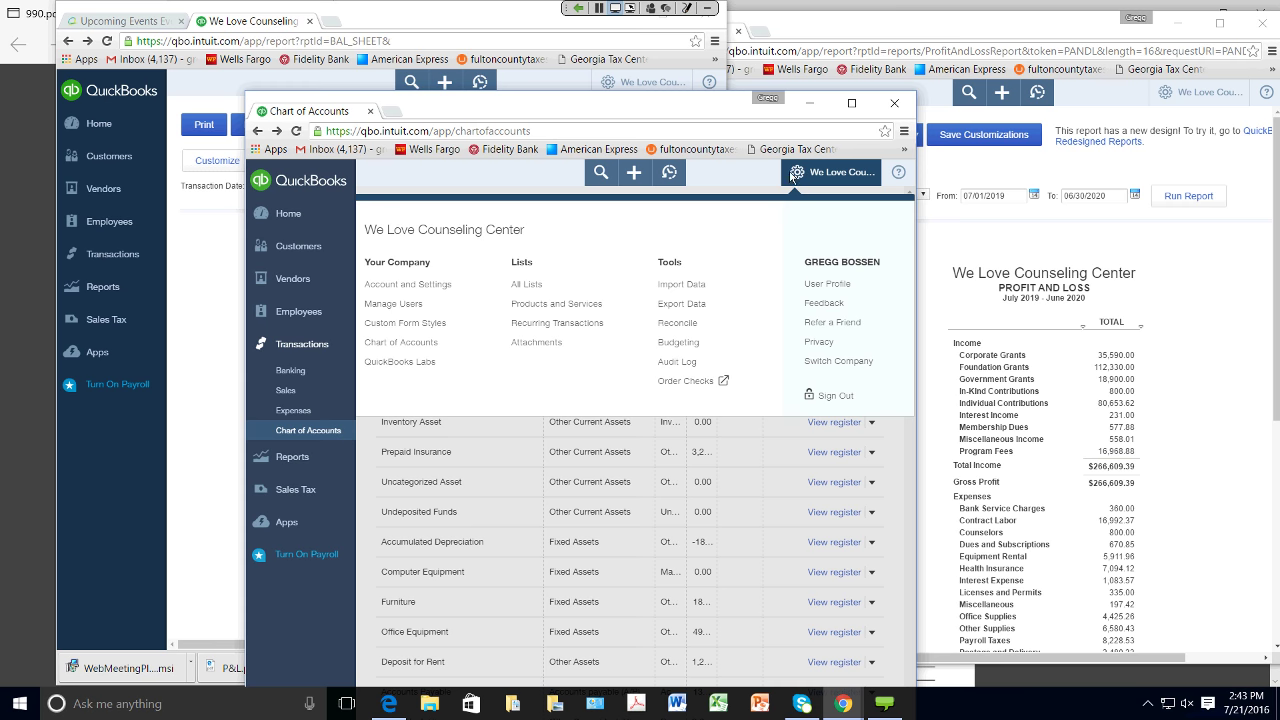
{"action": "left_click", "coordinate": [431, 288]}
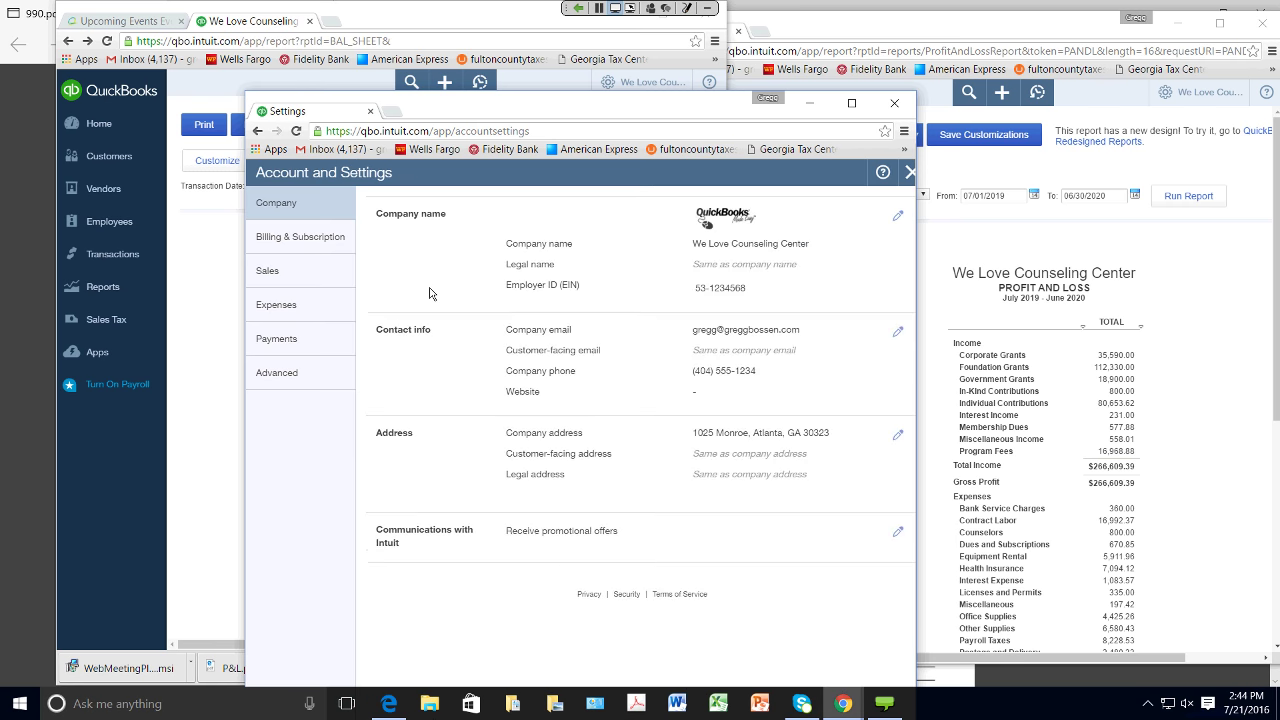
{"action": "left_click", "coordinate": [302, 248]}
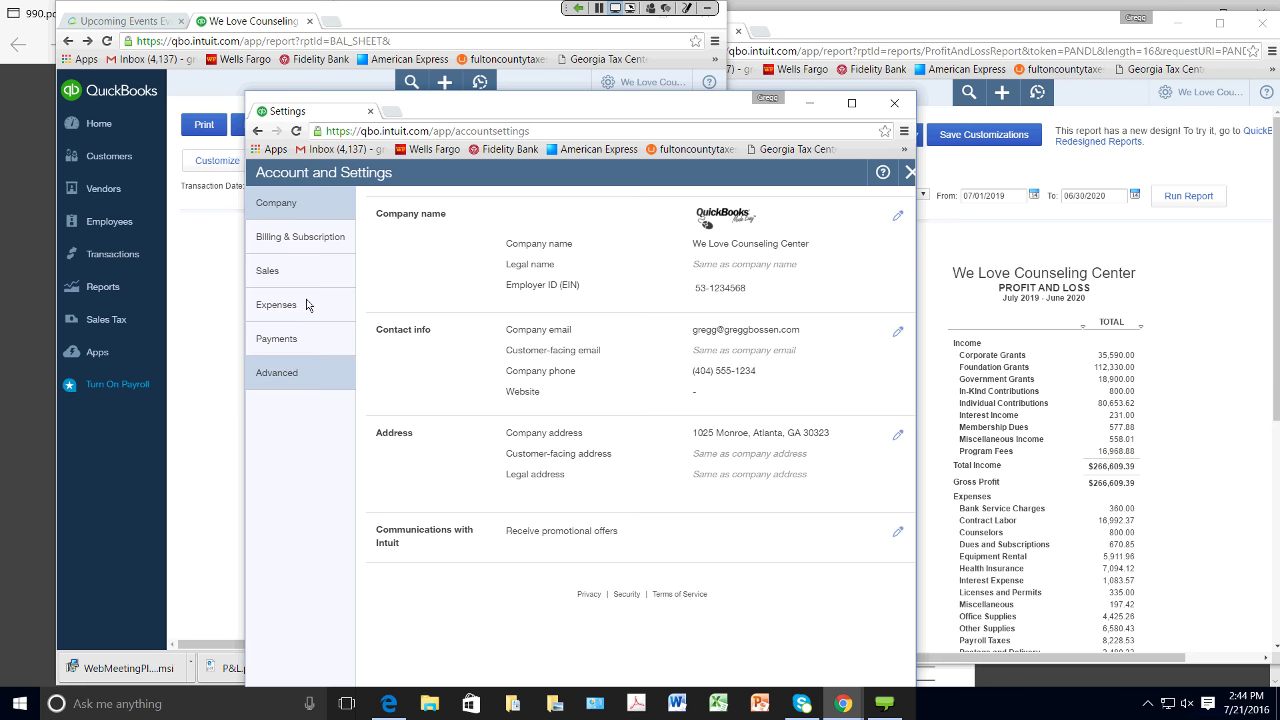
{"action": "left_click", "coordinate": [287, 373]}
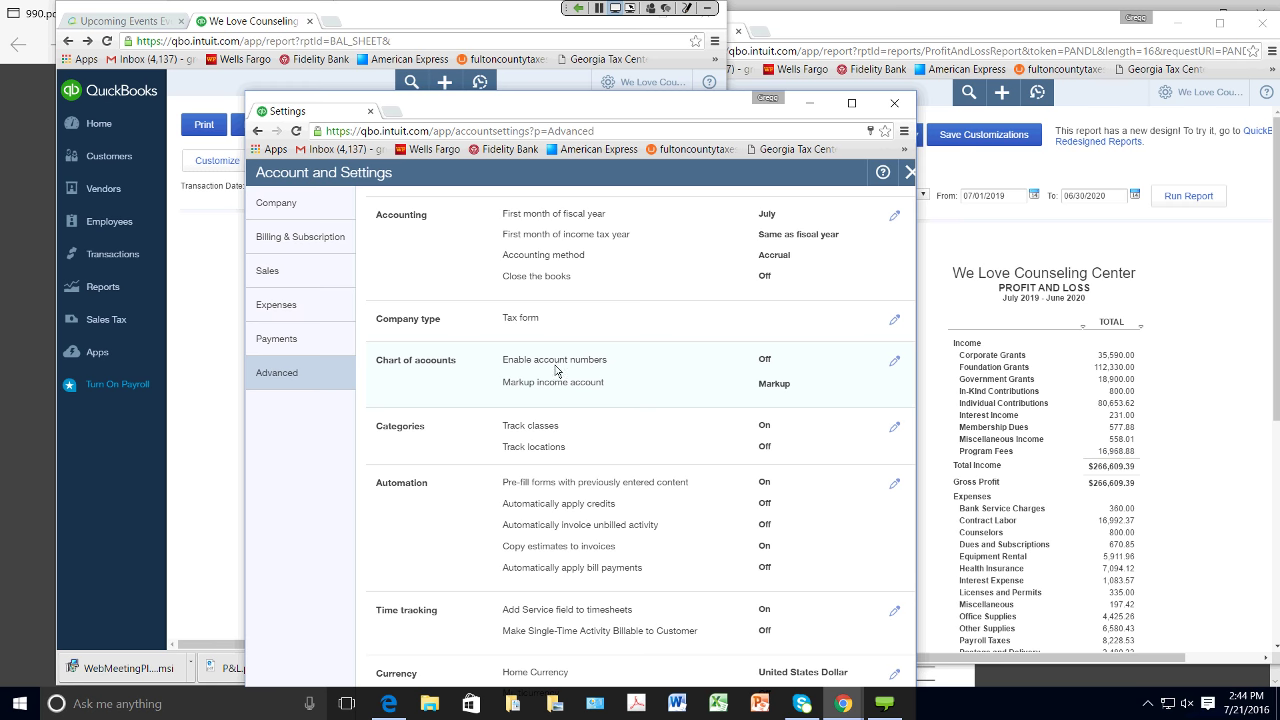
{"action": "left_click", "coordinate": [764, 362]}
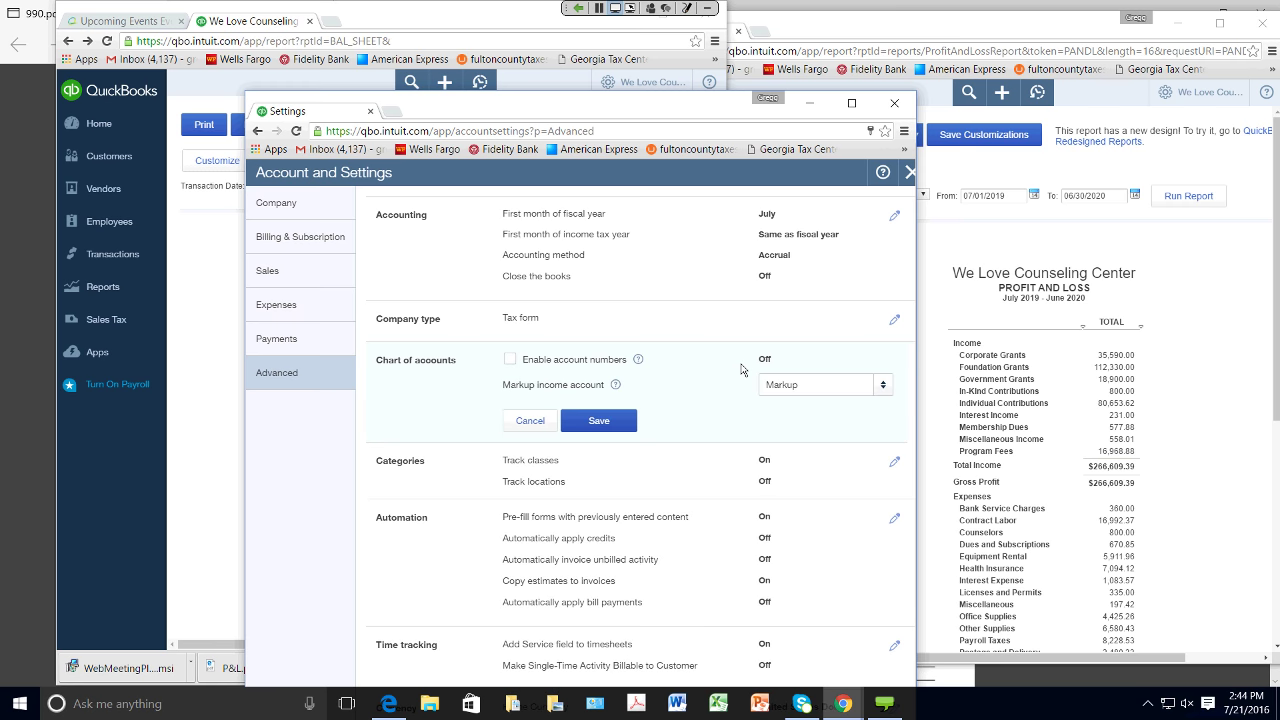
{"action": "left_click", "coordinate": [511, 360]}
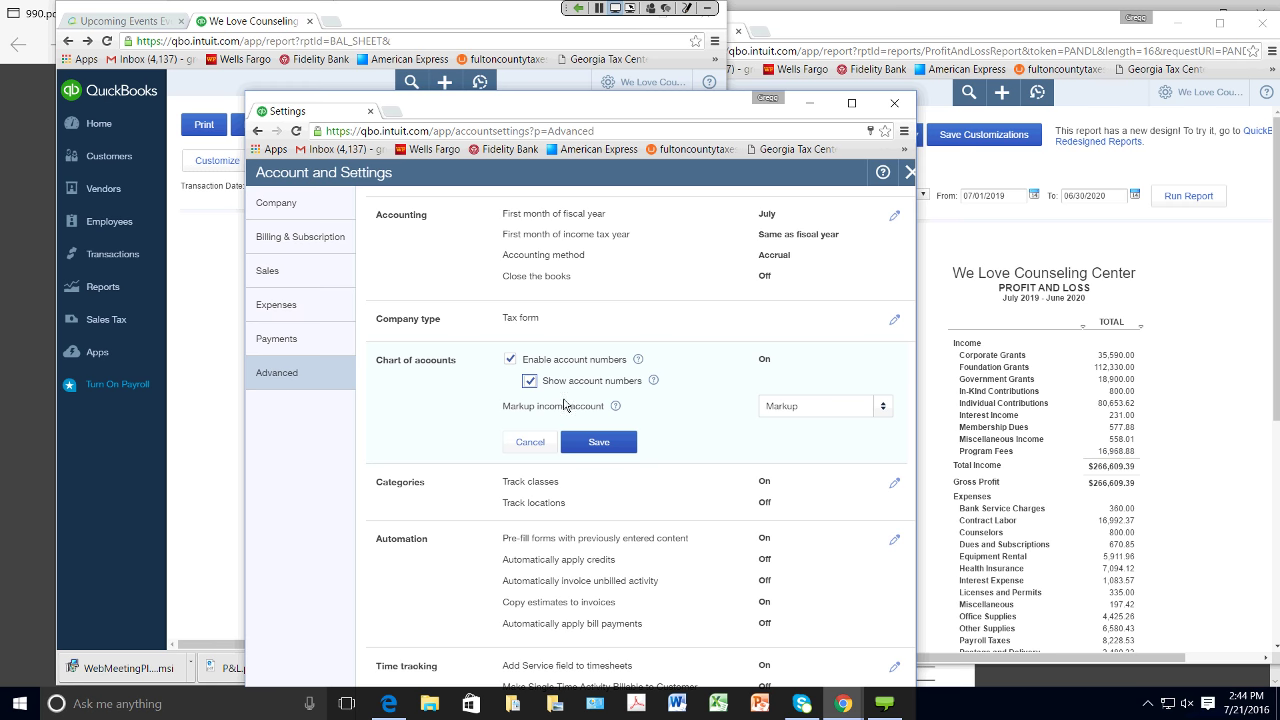
{"action": "left_click", "coordinate": [593, 443]}
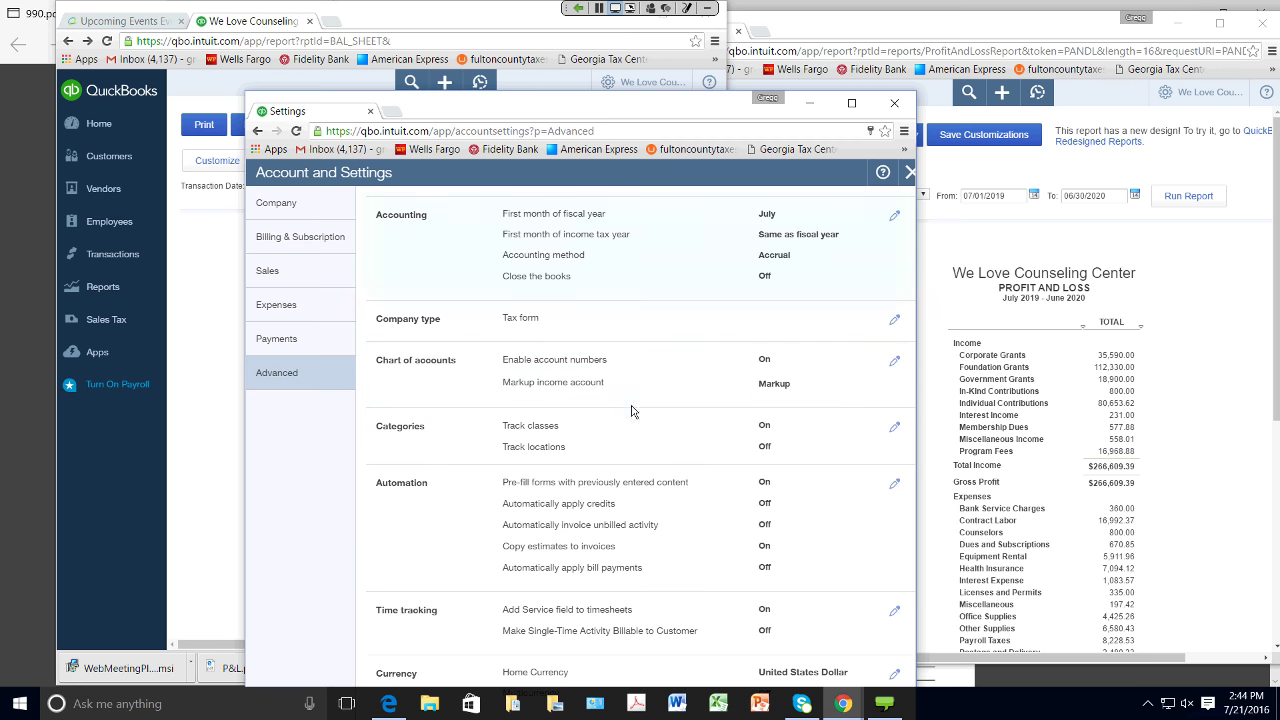
Step: Return to the Chart of Accounts and reload the page so it lists the account numbers
{"action": "left_click", "coordinate": [257, 131]}
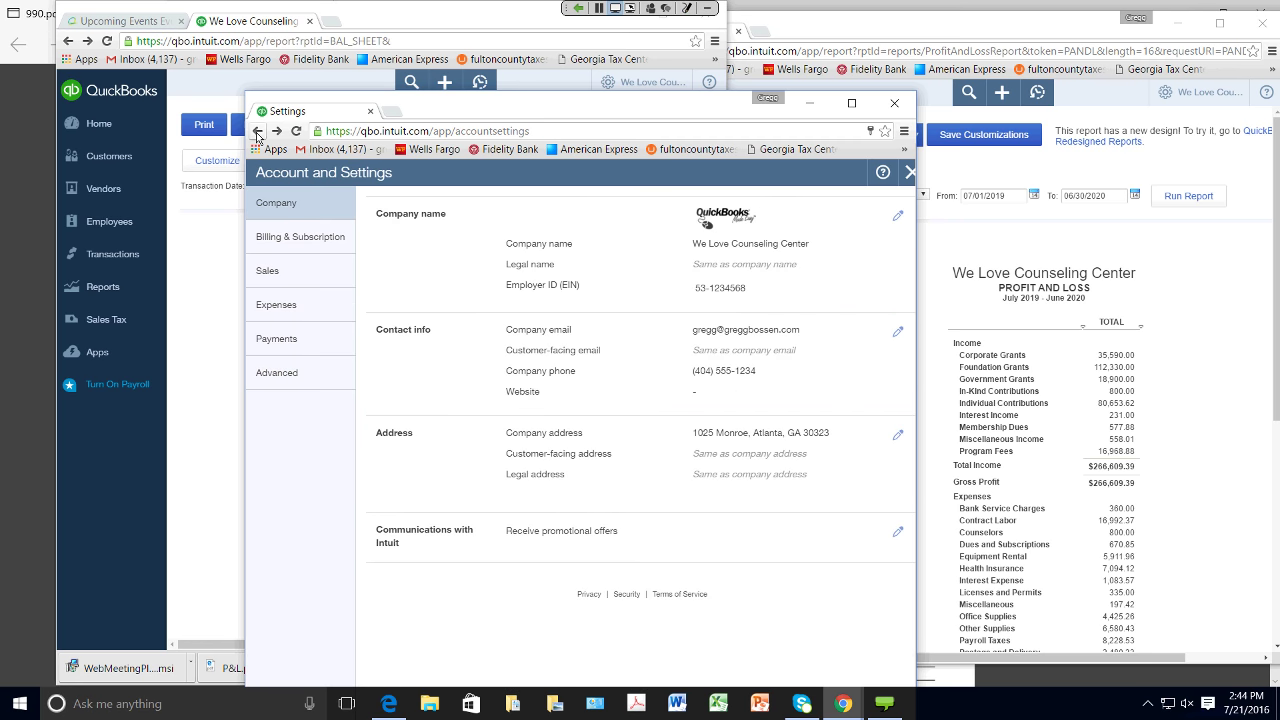
{"action": "left_click", "coordinate": [257, 131]}
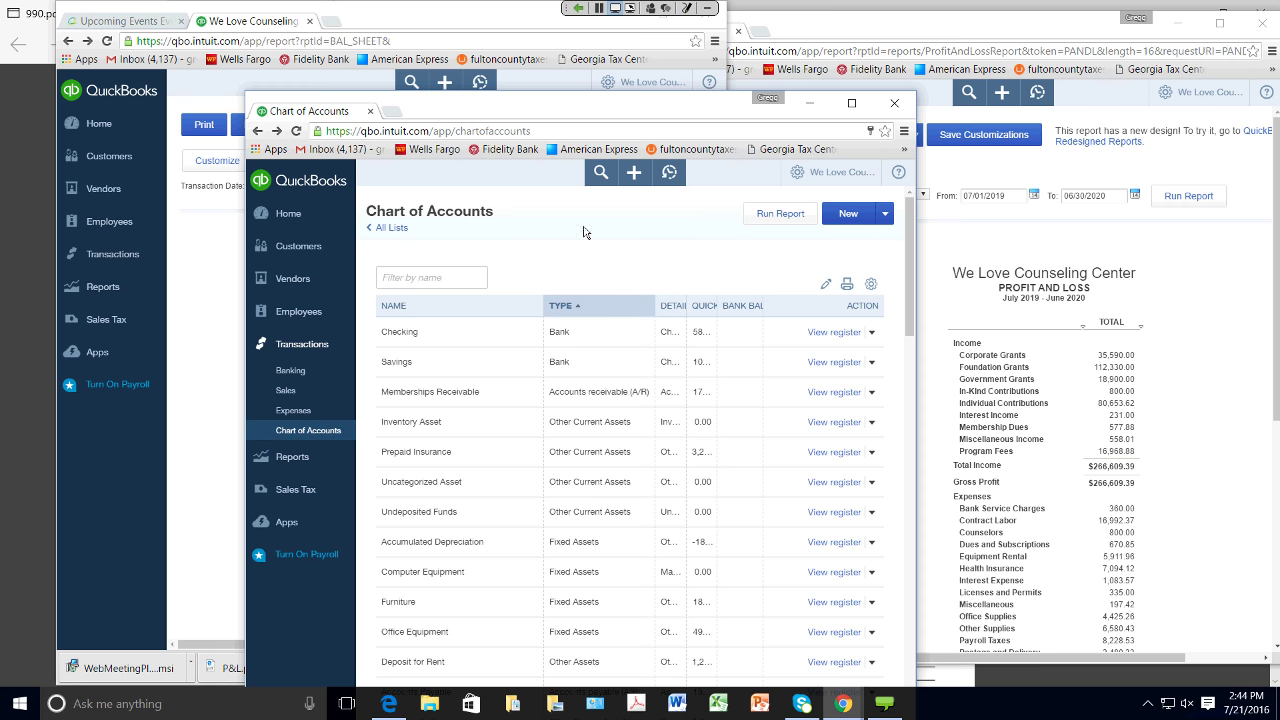
{"action": "left_click", "coordinate": [296, 131]}
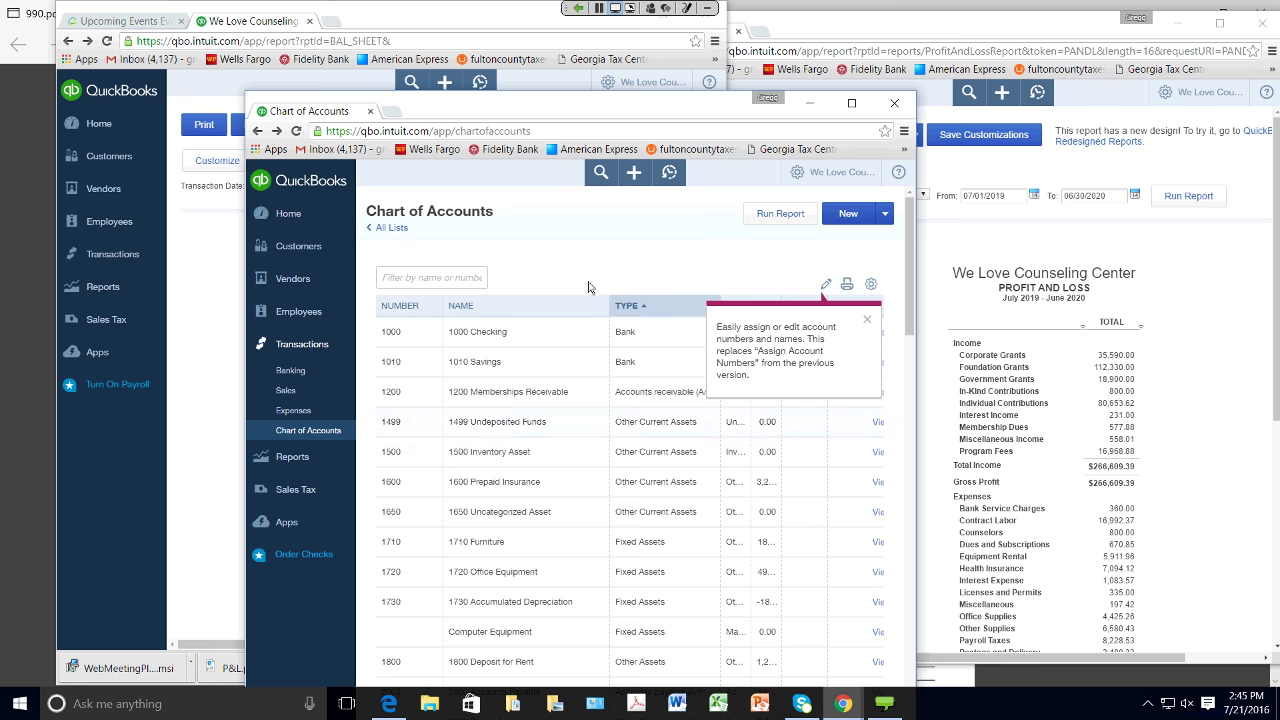
Step: Start a new check and look up accounts matching "office" on its first account line
{"action": "left_click", "coordinate": [635, 178]}
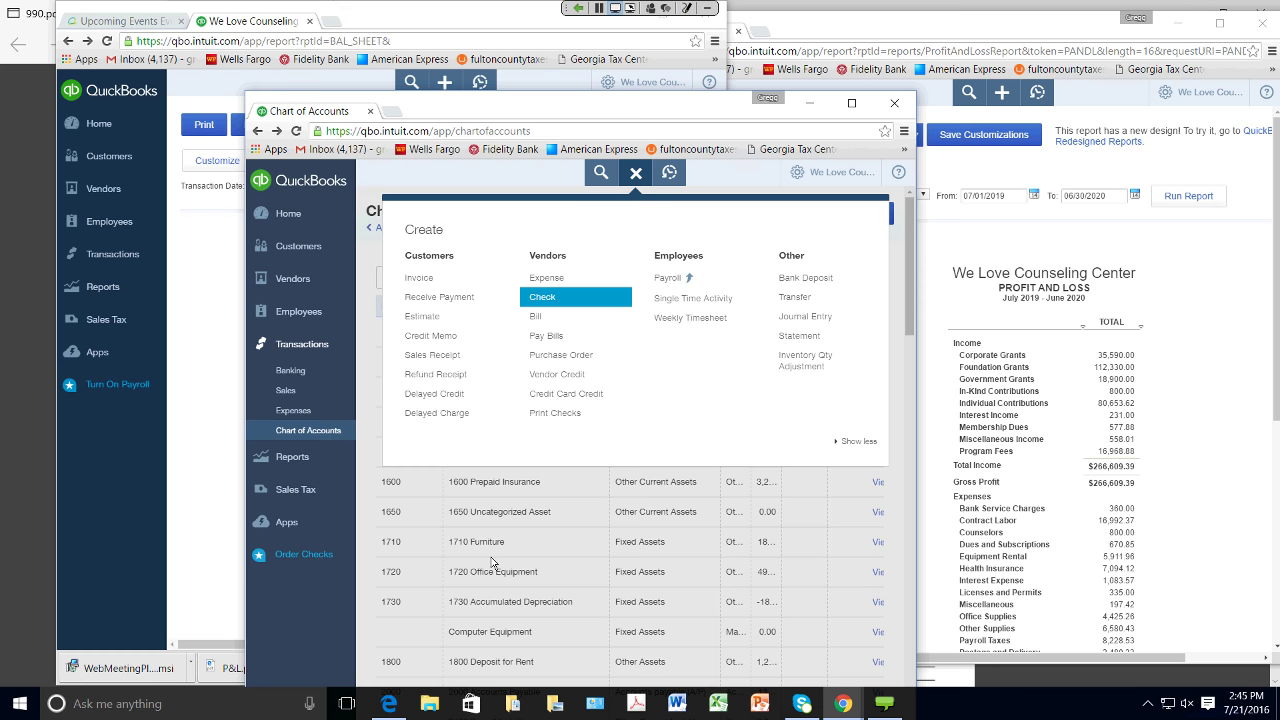
{"action": "left_click", "coordinate": [545, 297]}
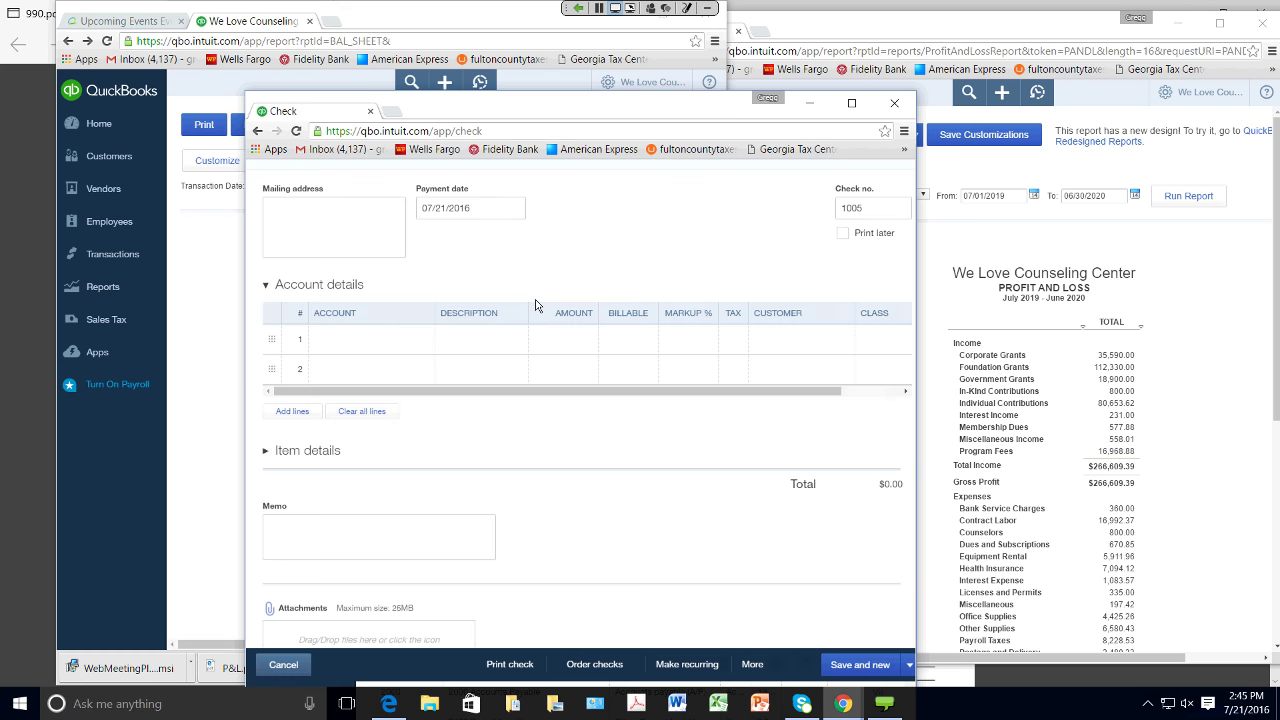
{"action": "left_click", "coordinate": [339, 422]}
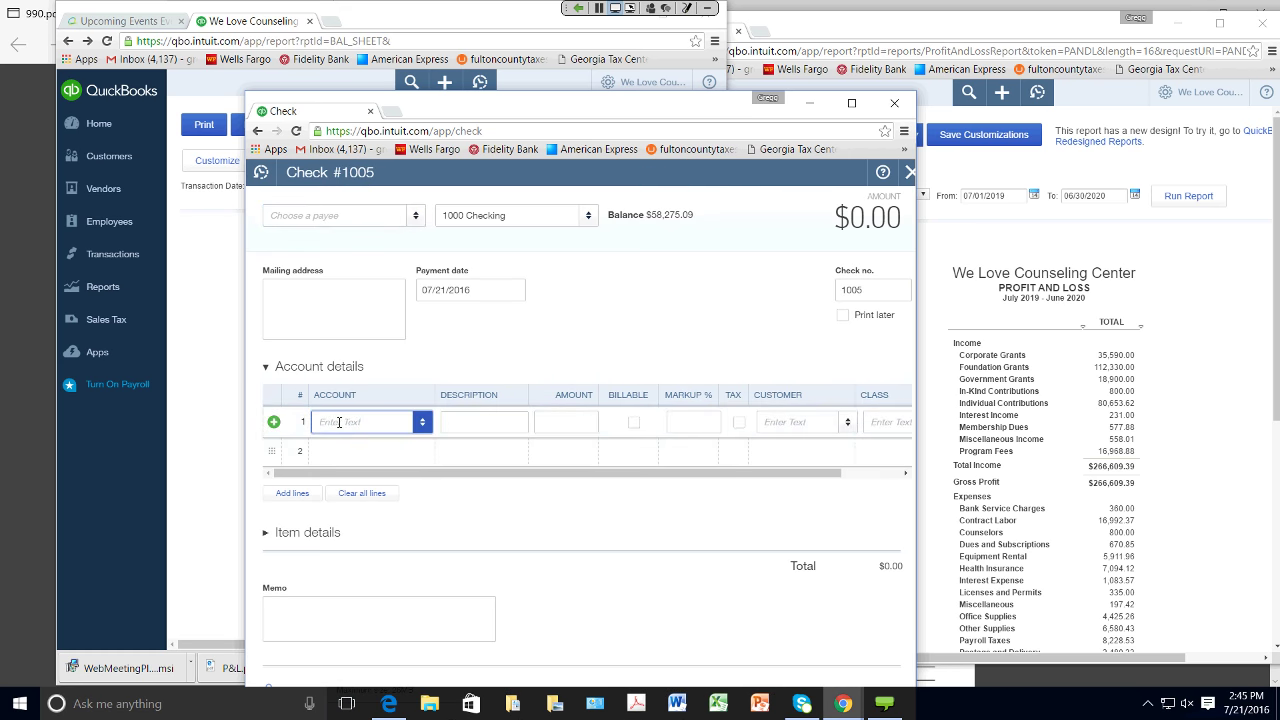
{"action": "type", "text": "office"}
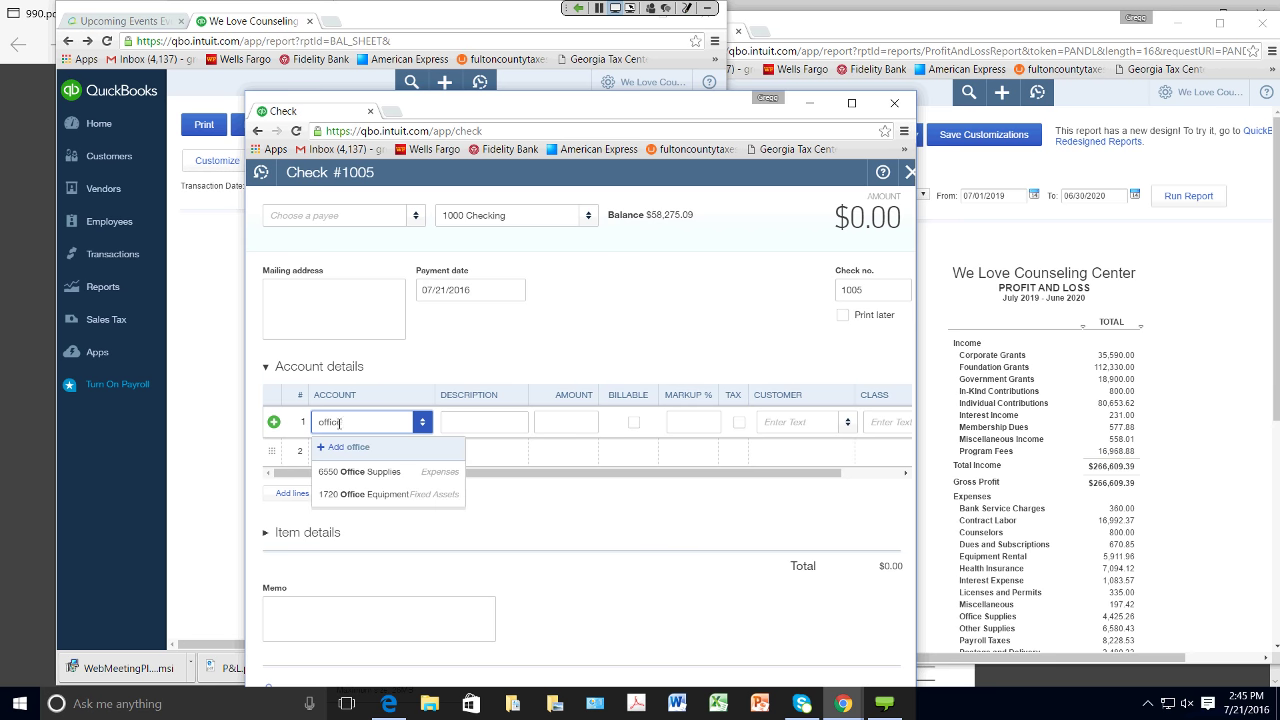
Step: Look up account number 1720 on the check's first line instead, clear it, and leave the check without saving
{"action": "key", "text": "BackSpace"}
{"action": "key", "text": "BackSpace"}
{"action": "key", "text": "BackSpace"}
{"action": "key", "text": "BackSpace"}
{"action": "key", "text": "BackSpace"}
{"action": "key", "text": "BackSpace"}
{"action": "type", "text": "17"}
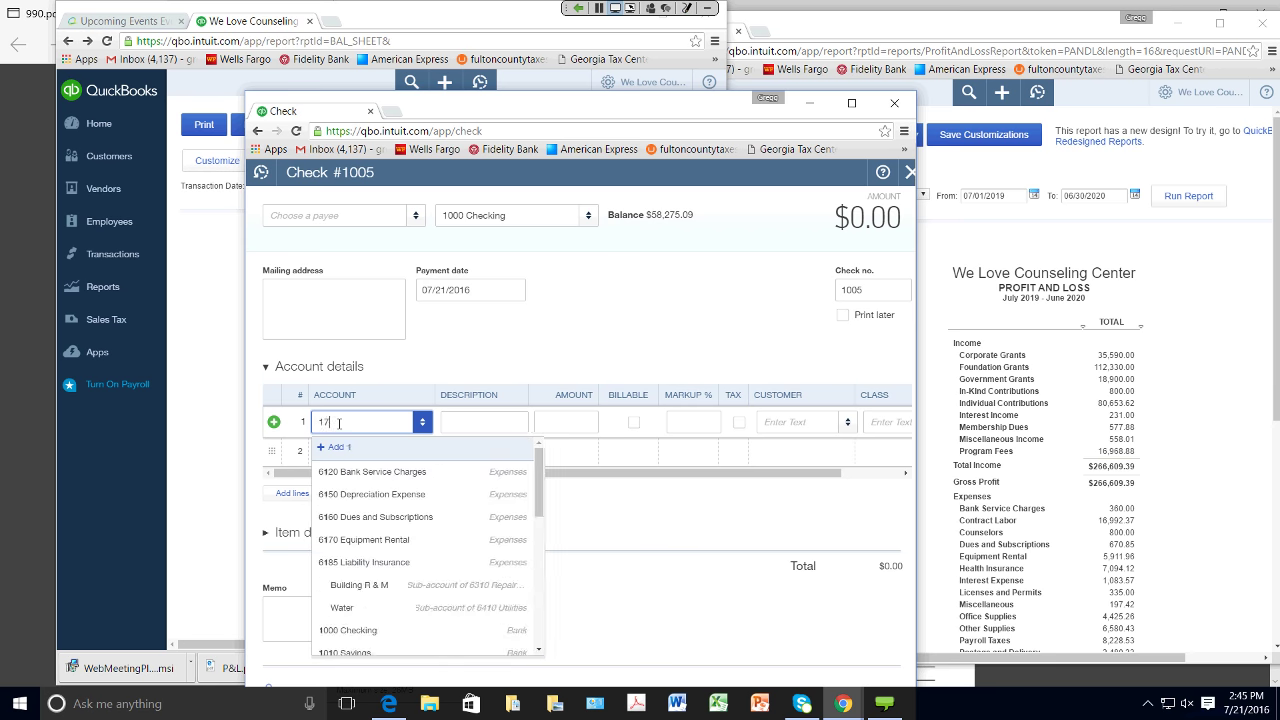
{"action": "type", "text": "20"}
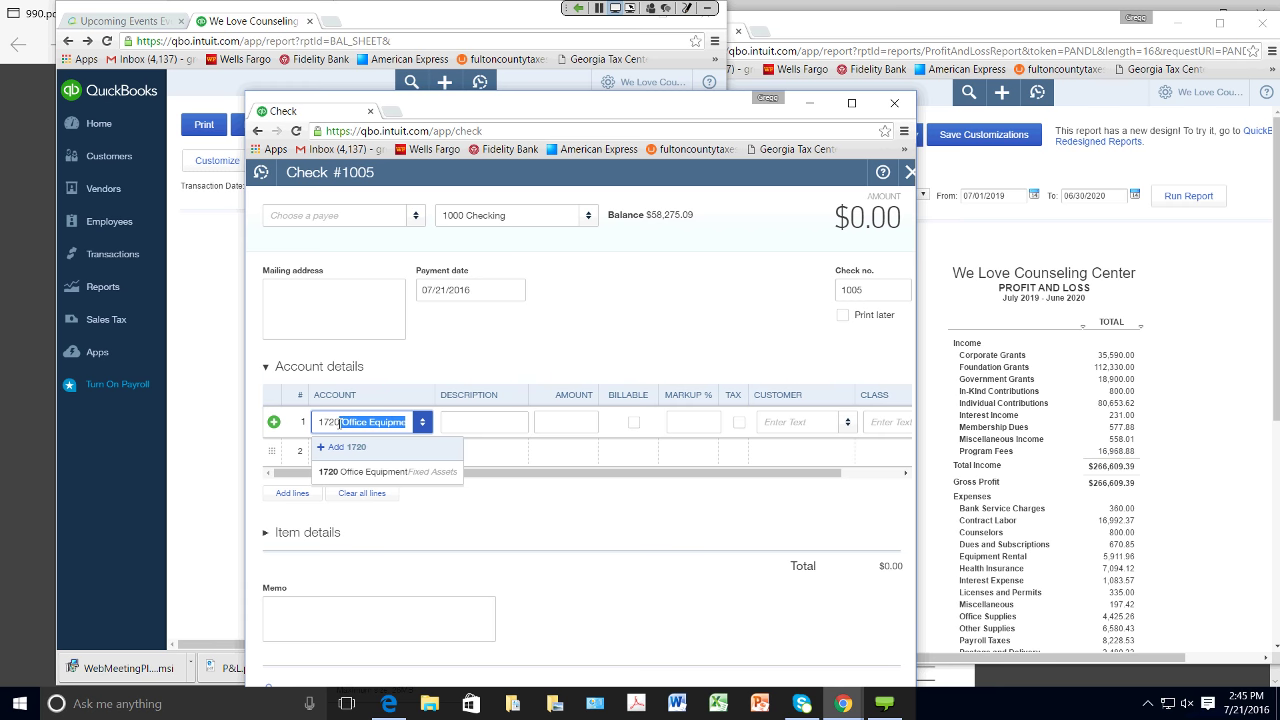
{"action": "key", "text": "BackSpace"}
{"action": "key", "text": "BackSpace"}
{"action": "key", "text": "BackSpace"}
{"action": "key", "text": "BackSpace"}
{"action": "key", "text": "BackSpace"}
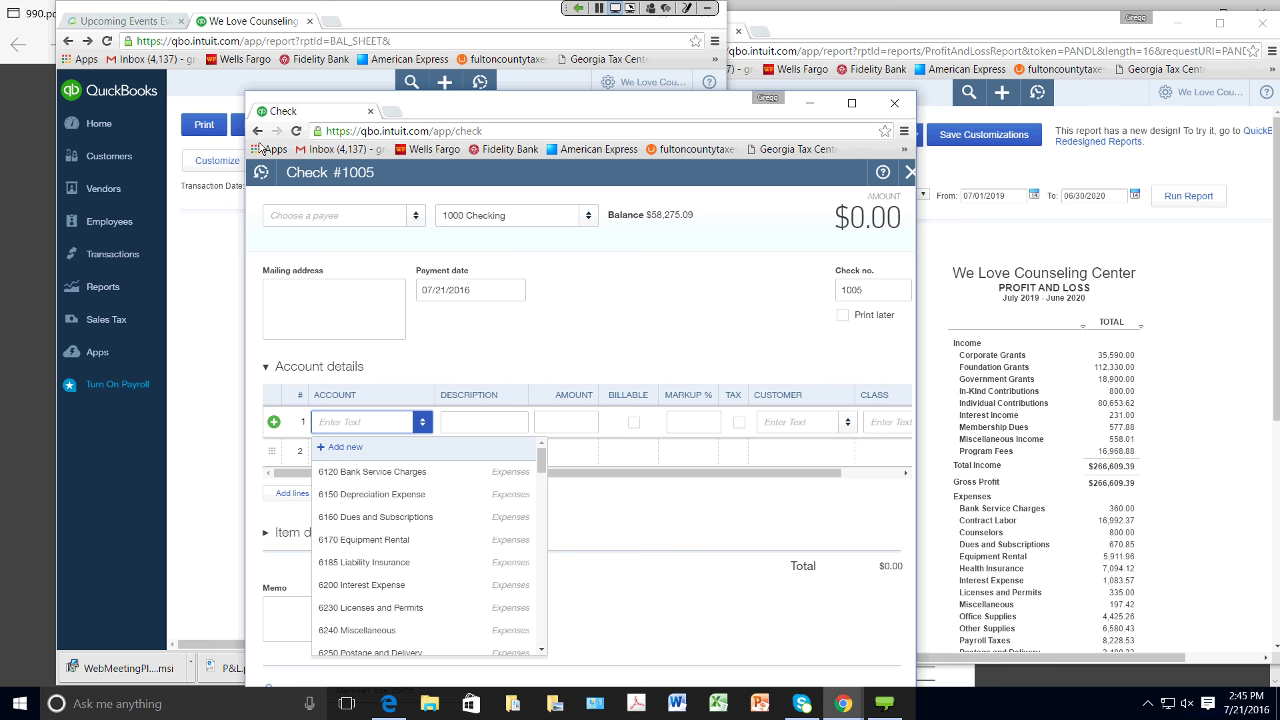
{"action": "left_click", "coordinate": [257, 132]}
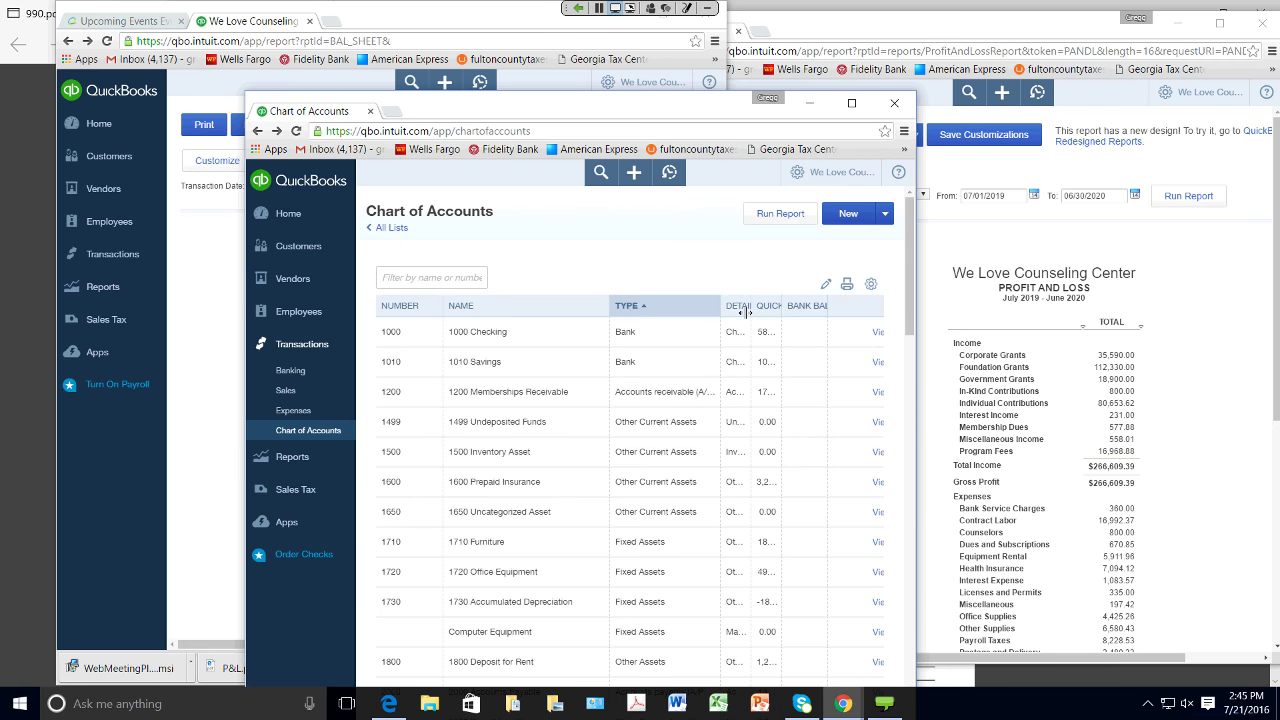
Step: Move the Chart of Accounts window off the Balance Sheet report and reload that report to include account numbers
{"action": "left_click_drag", "start_coordinate": [504, 116], "coordinate": [933, 89]}
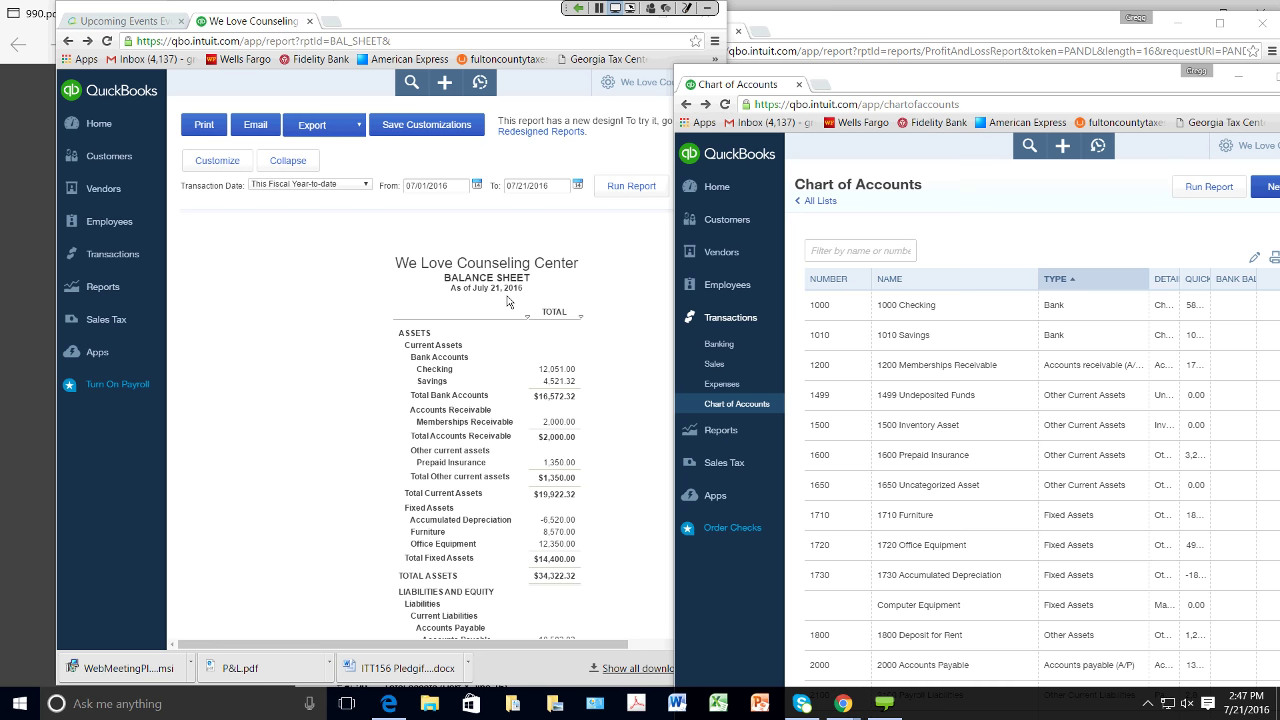
{"action": "left_click", "coordinate": [106, 42]}
{"action": "left_click", "coordinate": [106, 42]}
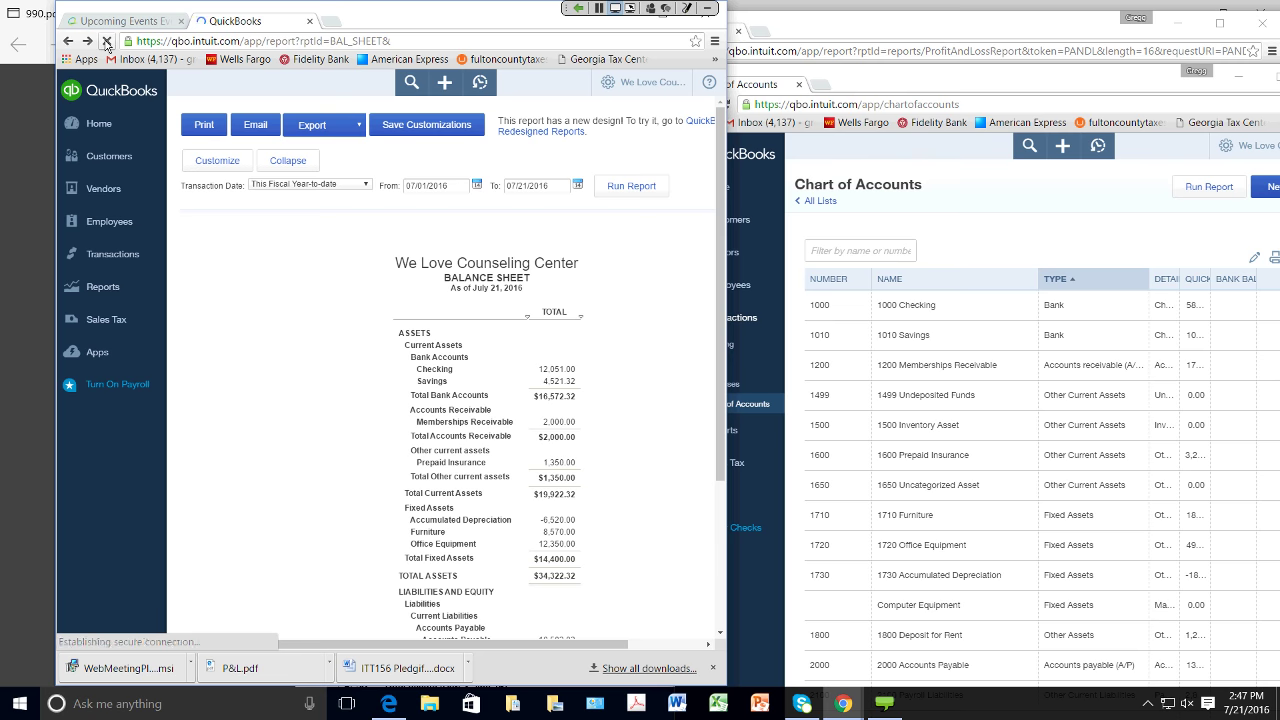
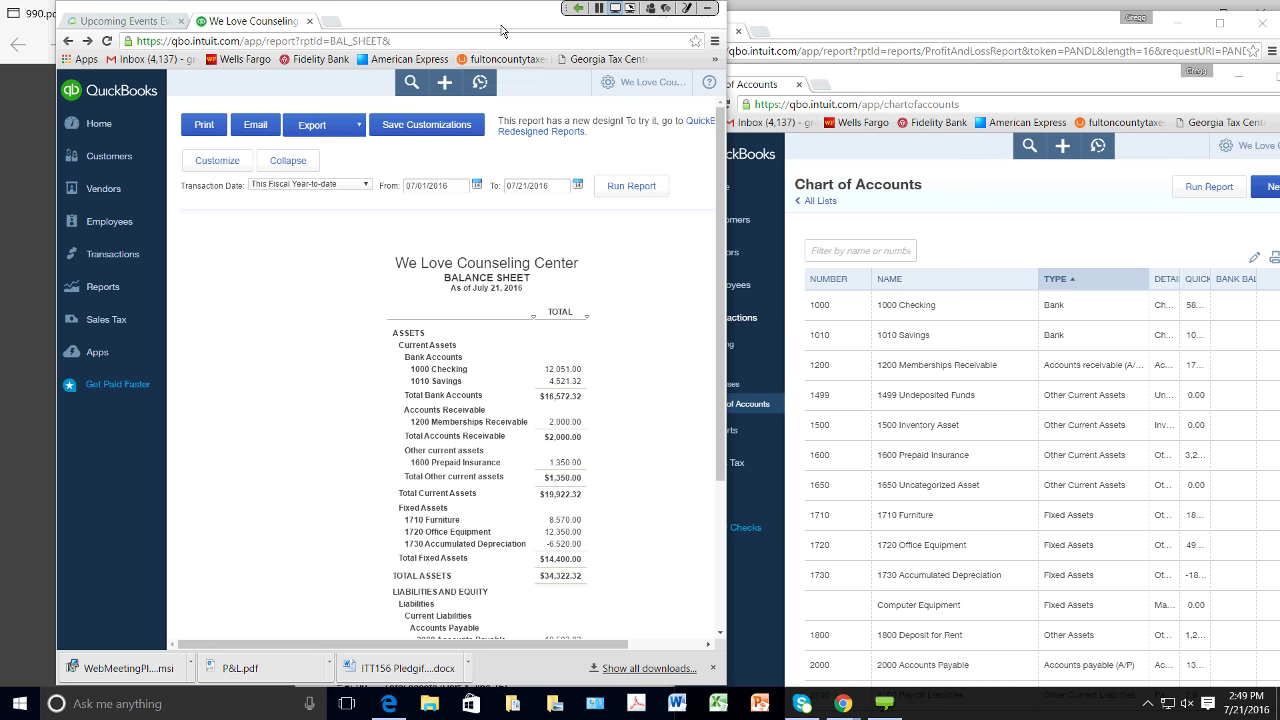
Step: Rearrange the browser windows so the Balance Sheet and Profit and Loss reports sit side by side
{"action": "left_click_drag", "start_coordinate": [502, 31], "coordinate": [515, 152]}
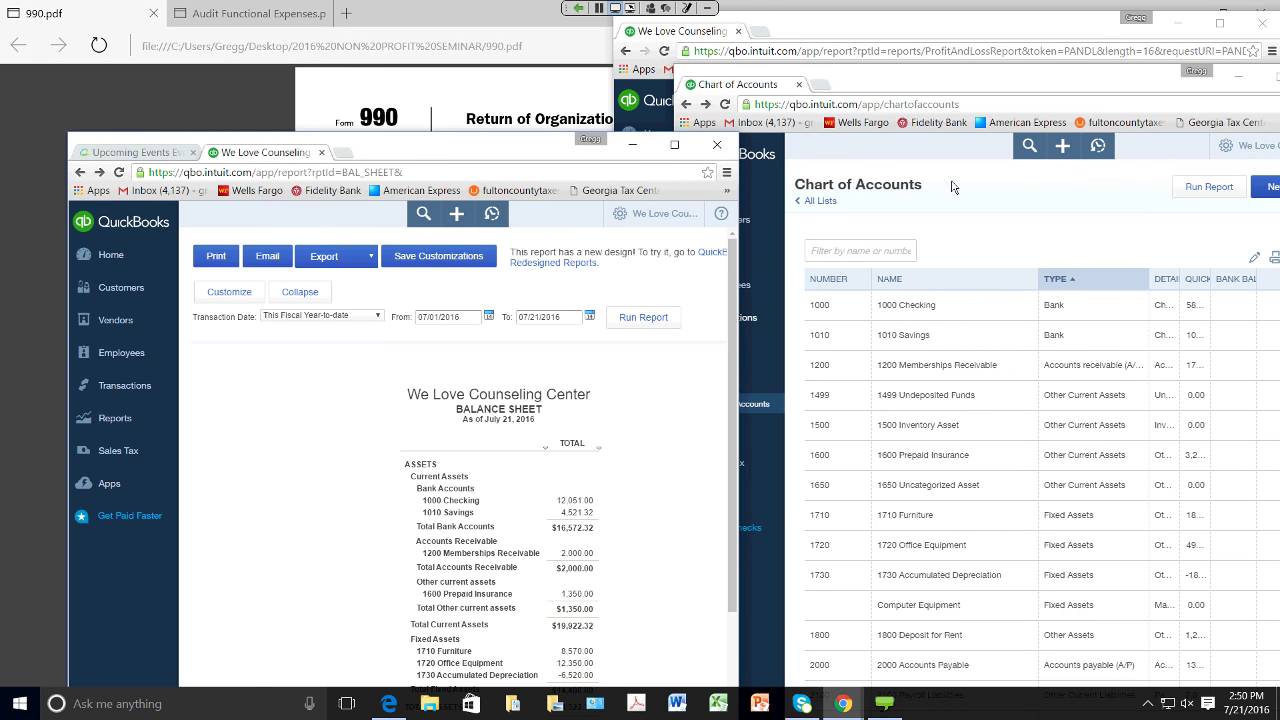
{"action": "left_click", "coordinate": [868, 30]}
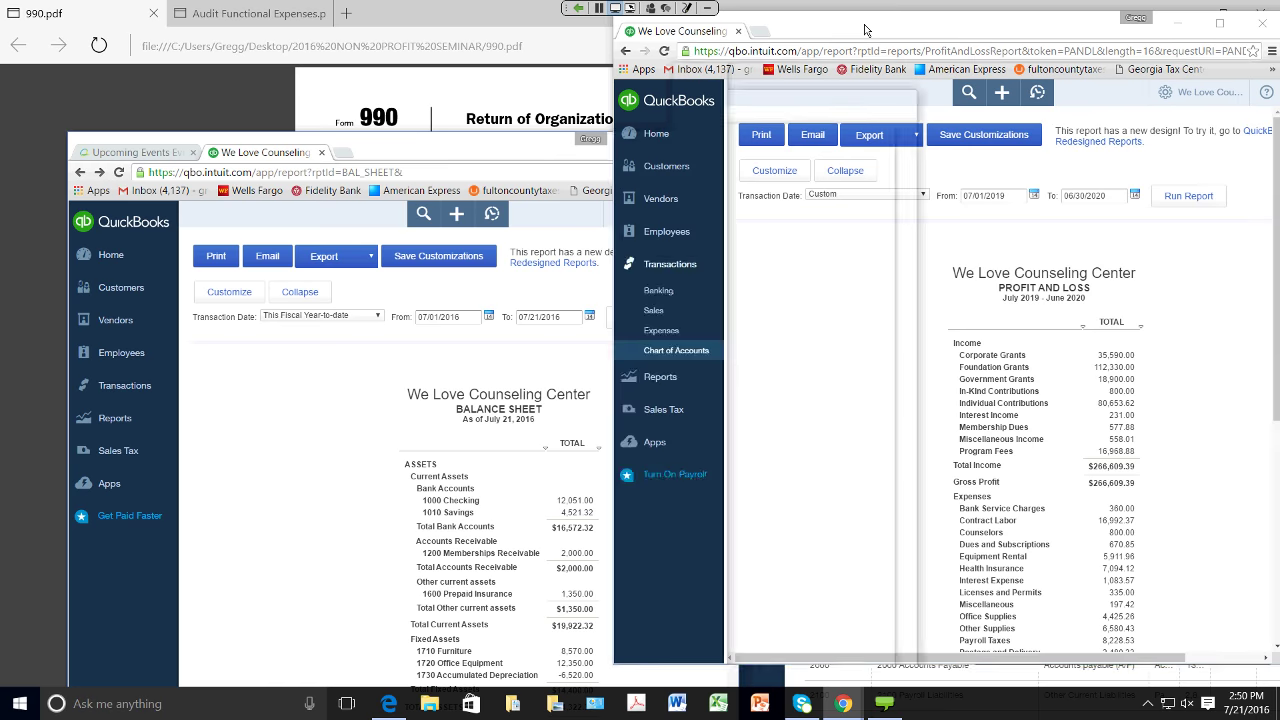
{"action": "left_click_drag", "start_coordinate": [887, 26], "coordinate": [641, 16]}
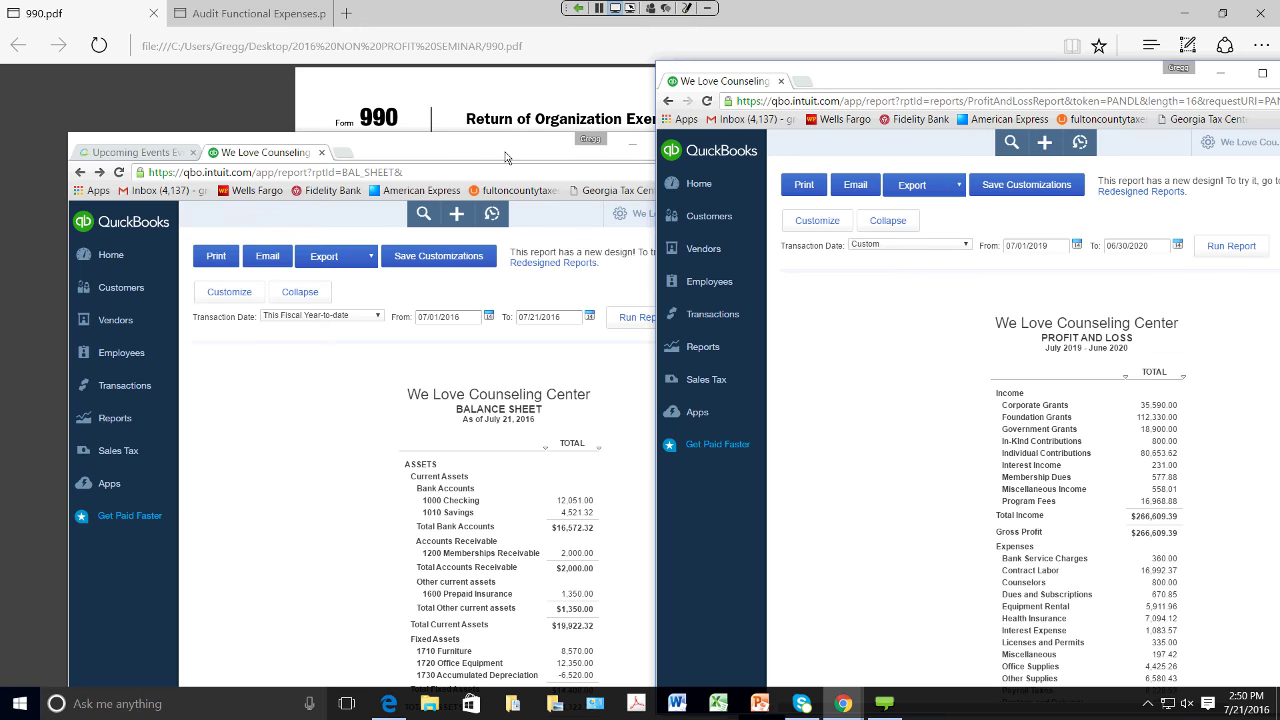
{"action": "left_click_drag", "start_coordinate": [505, 158], "coordinate": [519, 44]}
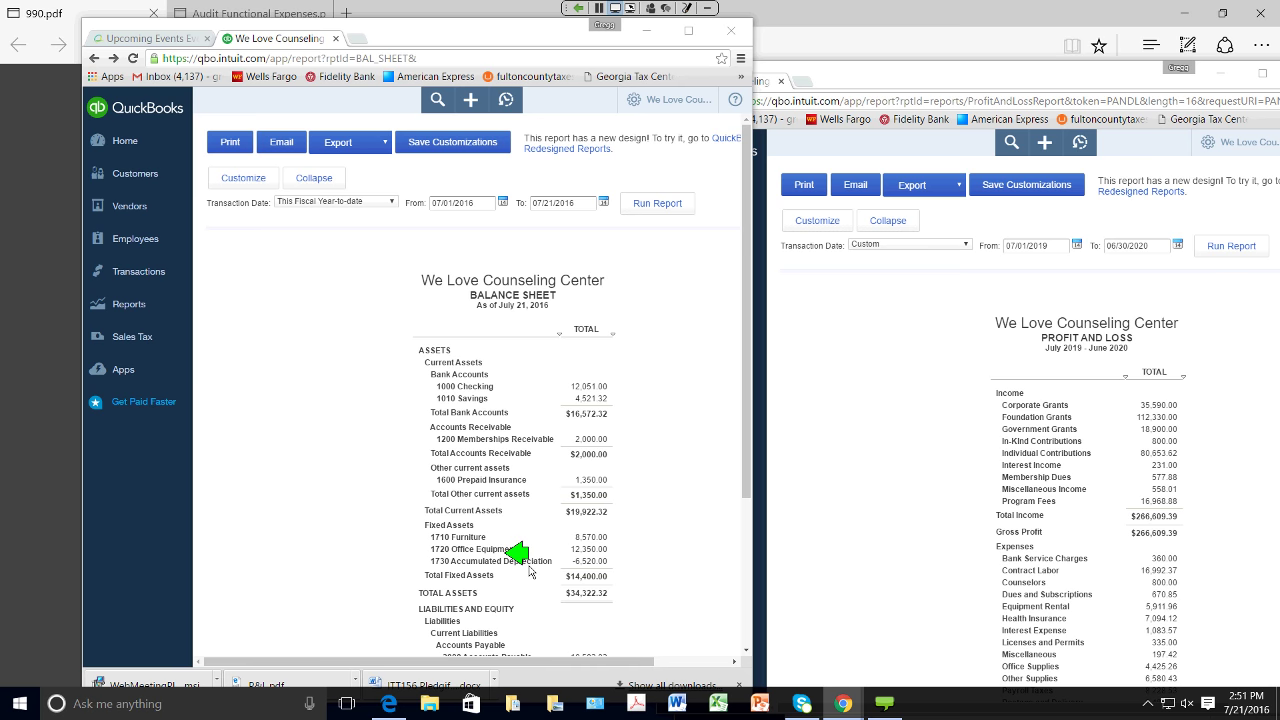
Step: Review the Balance Sheet report from its assets down to the liabilities and equity section
{"action": "key", "text": "Escape"}
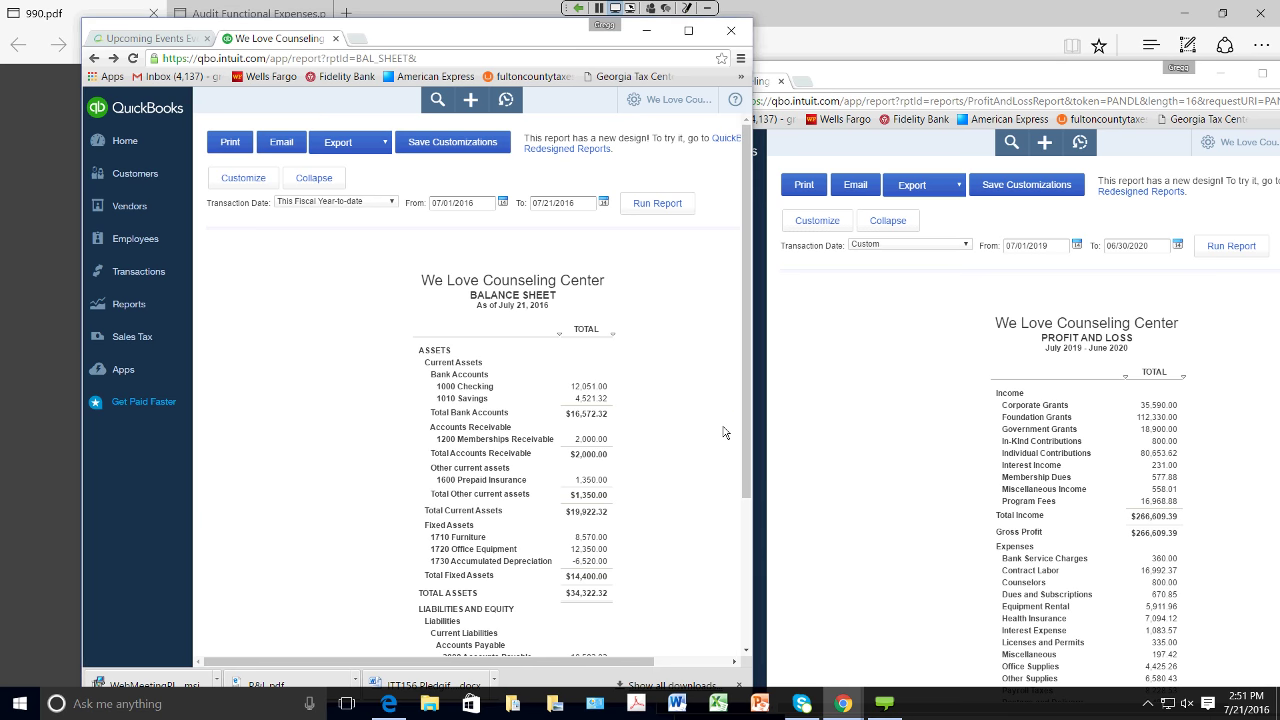
{"action": "left_click", "coordinate": [725, 432]}
{"action": "scroll", "coordinate": [724, 500], "scroll_direction": "down", "scroll_amount": 3}
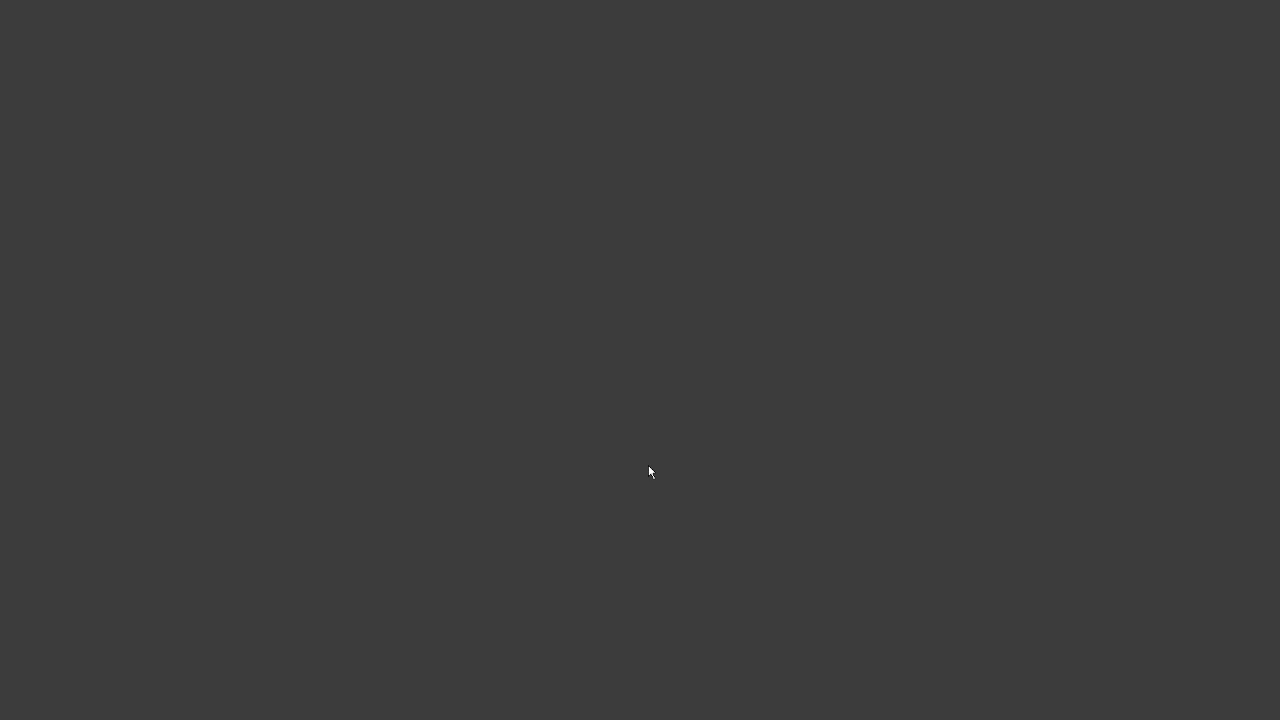
{"action": "left_click_drag", "start_coordinate": [638, 444], "coordinate": [614, 444]}
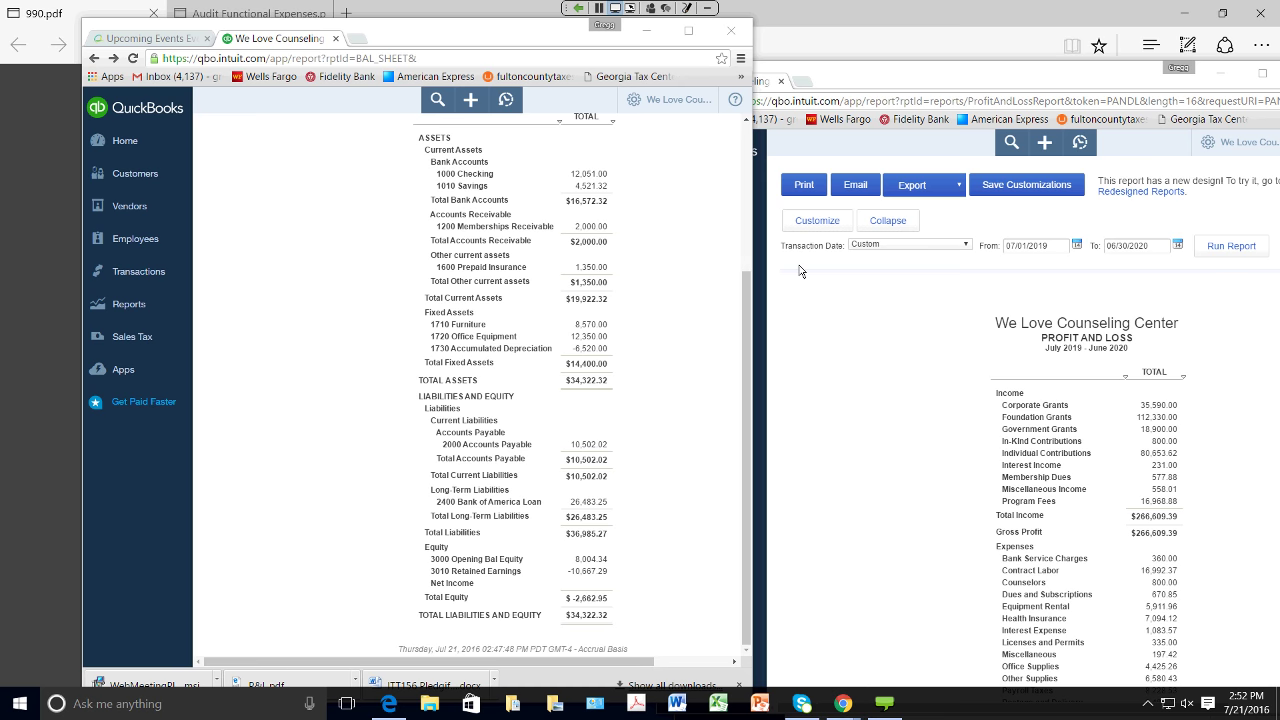
Step: Bring the Profit and Loss report window to the front and maximize it
{"action": "left_click", "coordinate": [869, 148]}
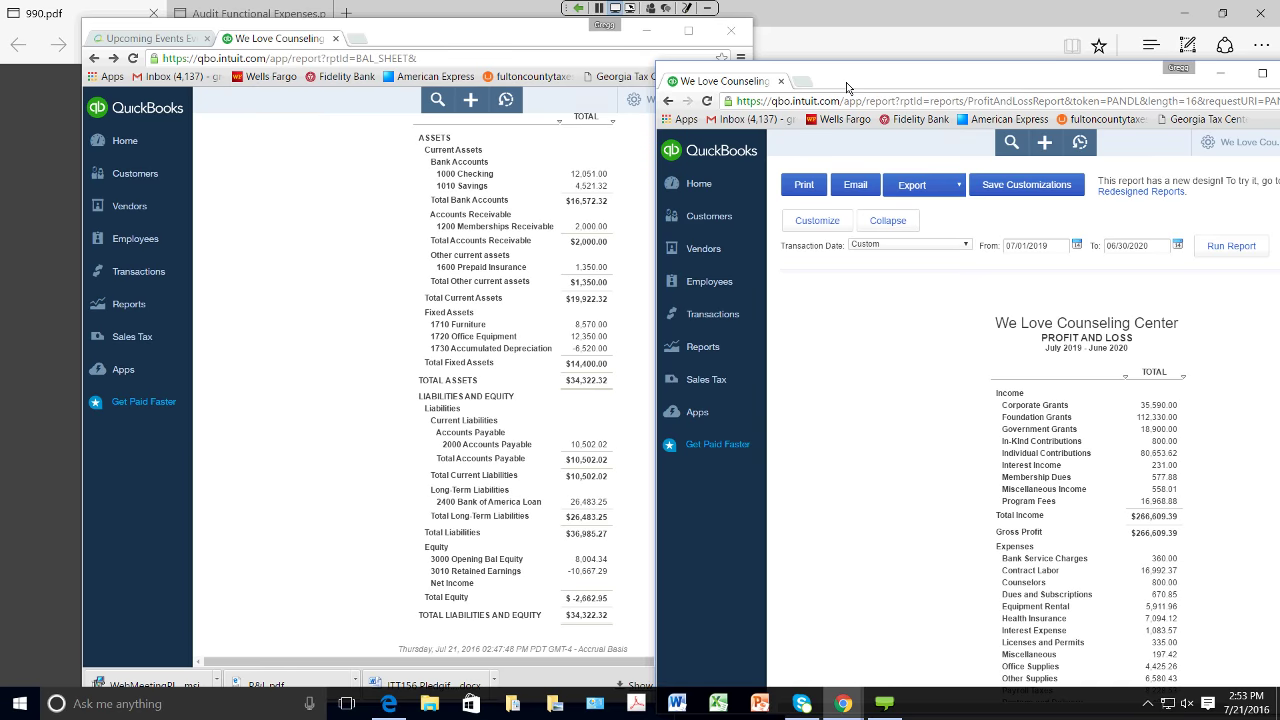
{"action": "left_click_drag", "start_coordinate": [846, 82], "coordinate": [573, 57]}
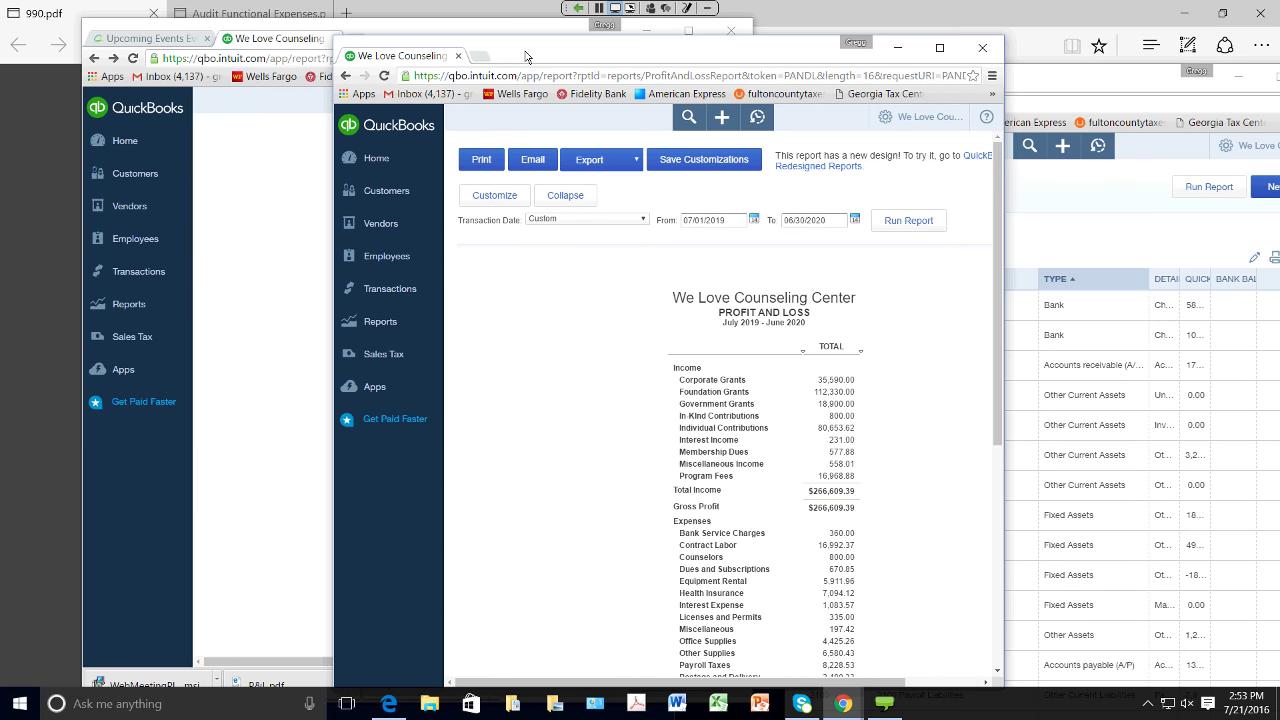
{"action": "left_click", "coordinate": [939, 48]}
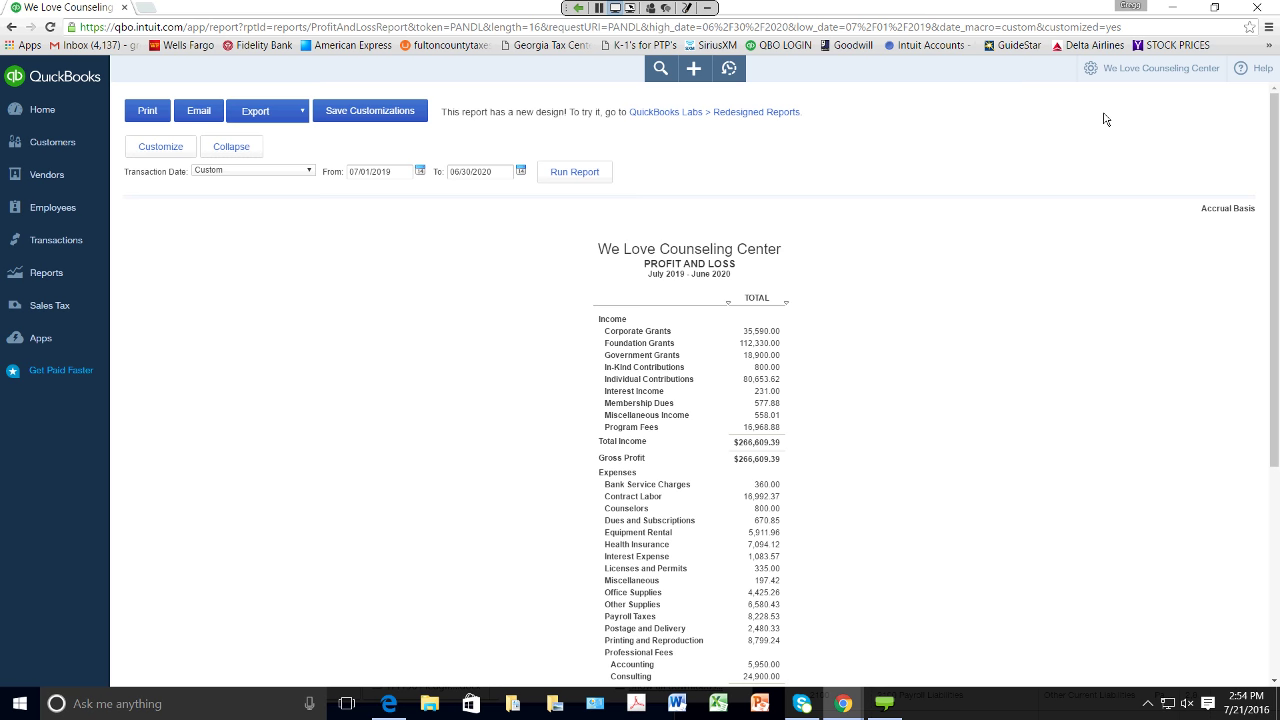
Step: Switch from We Love Counseling Center to the Wrong Way company
{"action": "left_click", "coordinate": [1094, 69]}
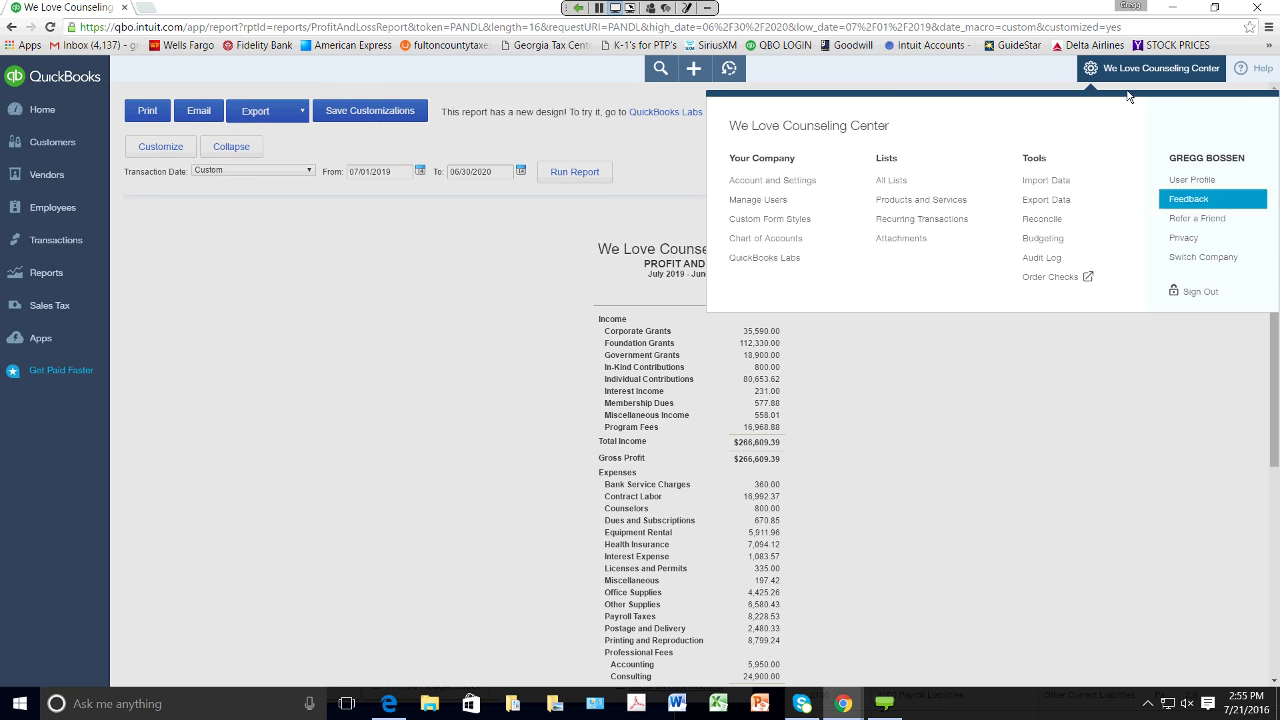
{"action": "left_click", "coordinate": [1181, 262]}
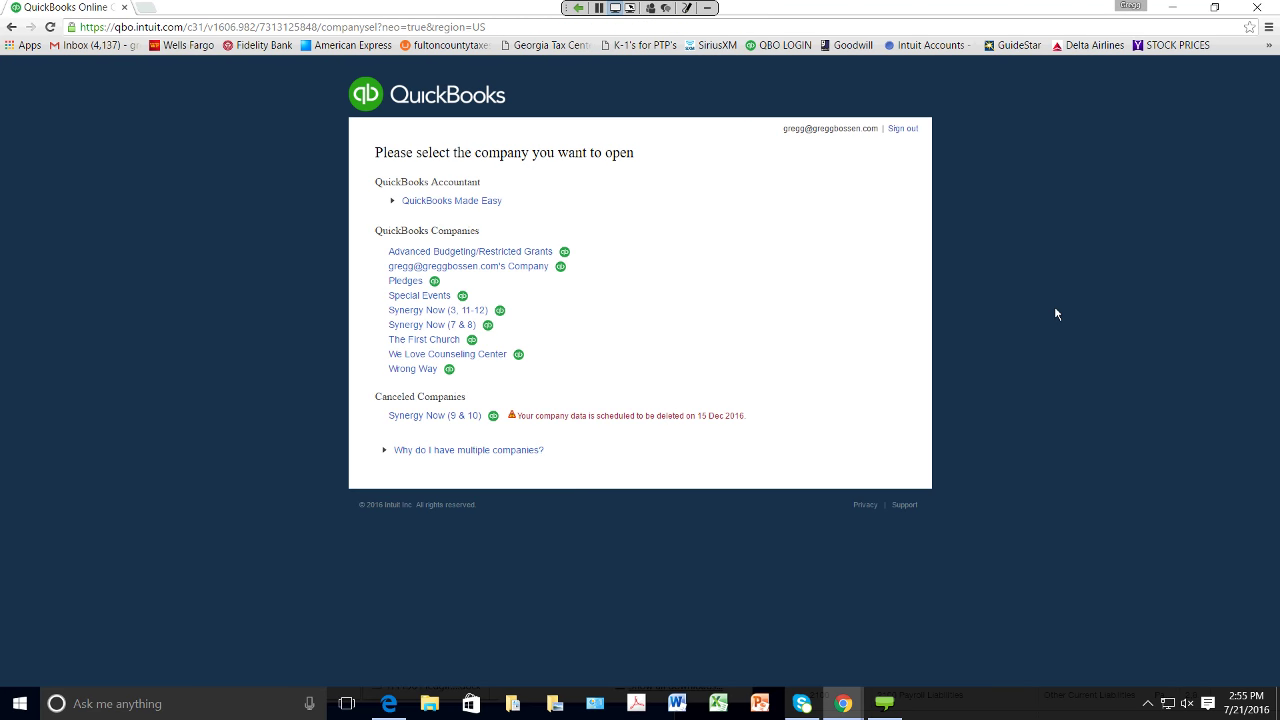
{"action": "left_click", "coordinate": [412, 370]}
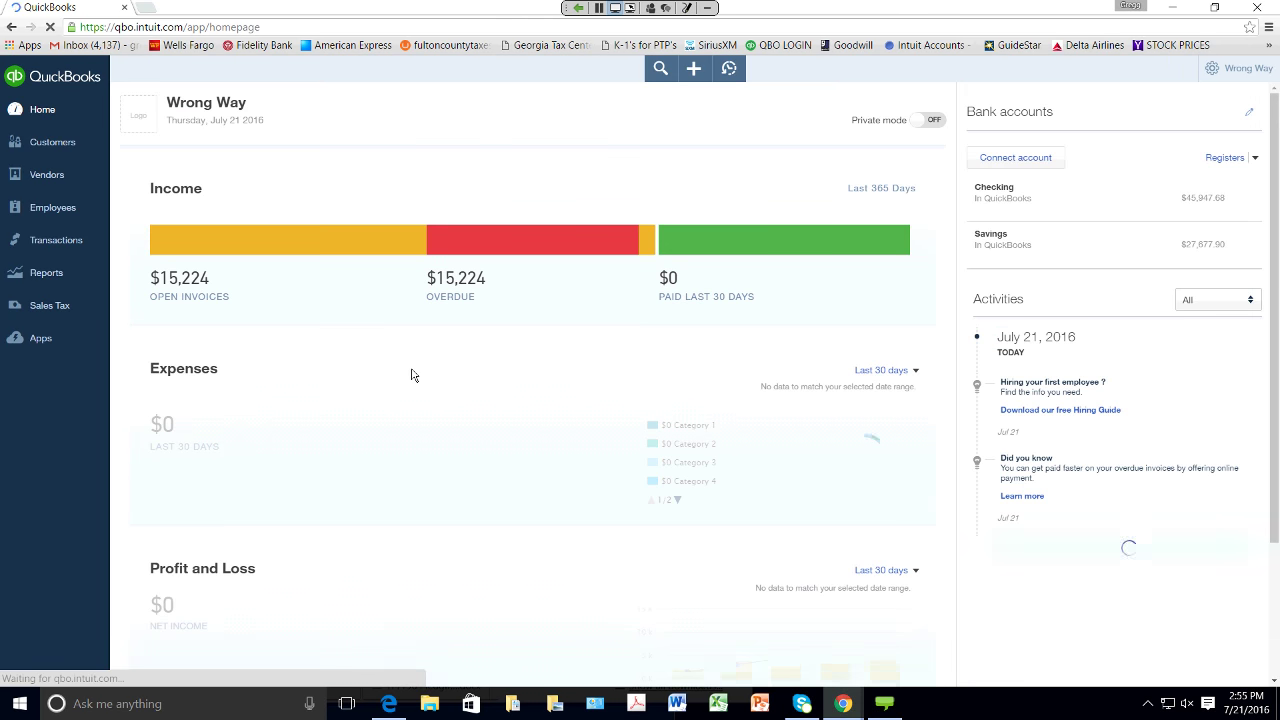
Step: Open the custom report Wrong Way Profit and Loss and review its income and expense accounts
{"action": "left_click", "coordinate": [74, 272]}
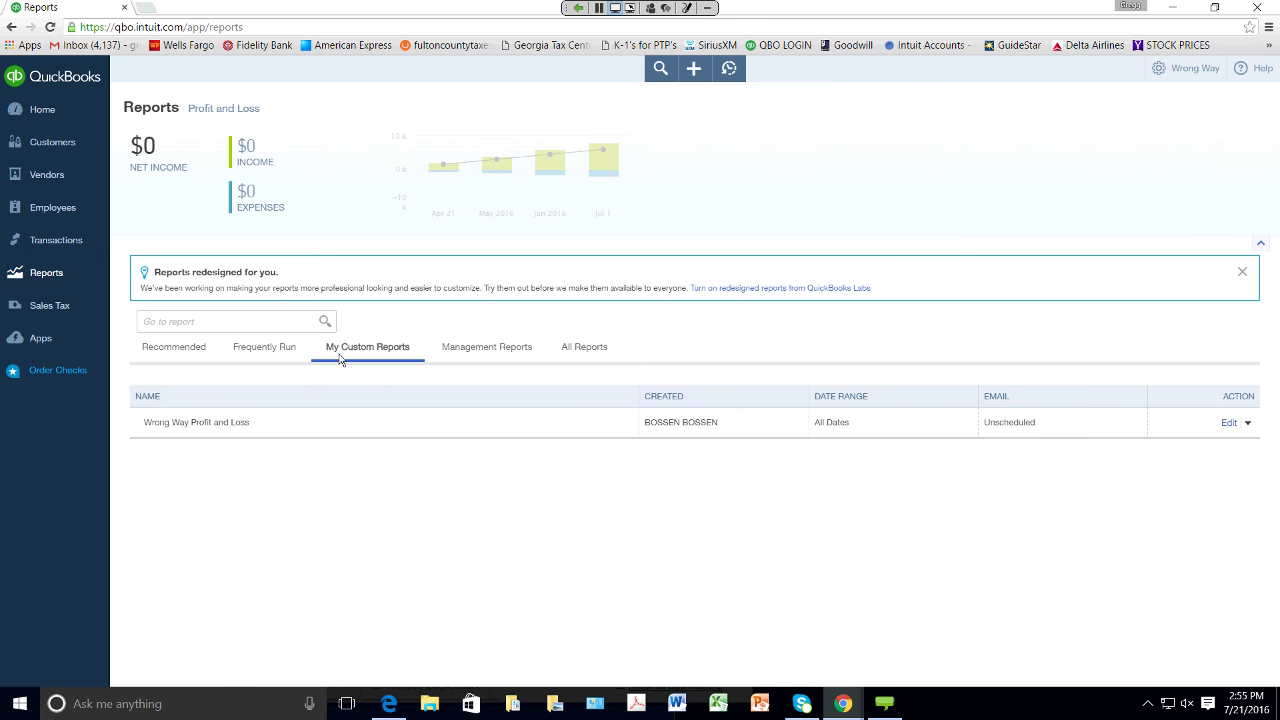
{"action": "left_click", "coordinate": [238, 424]}
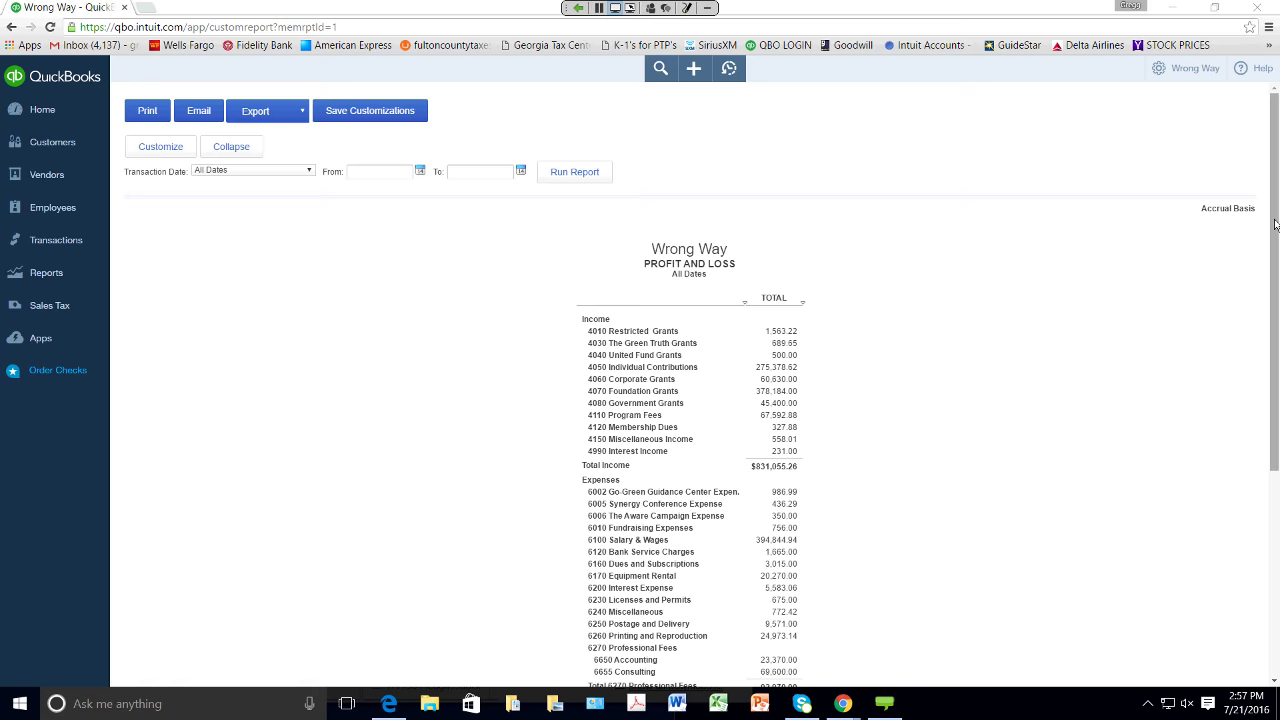
{"action": "scroll", "coordinate": [1275, 224], "scroll_direction": "down", "scroll_amount": 1}
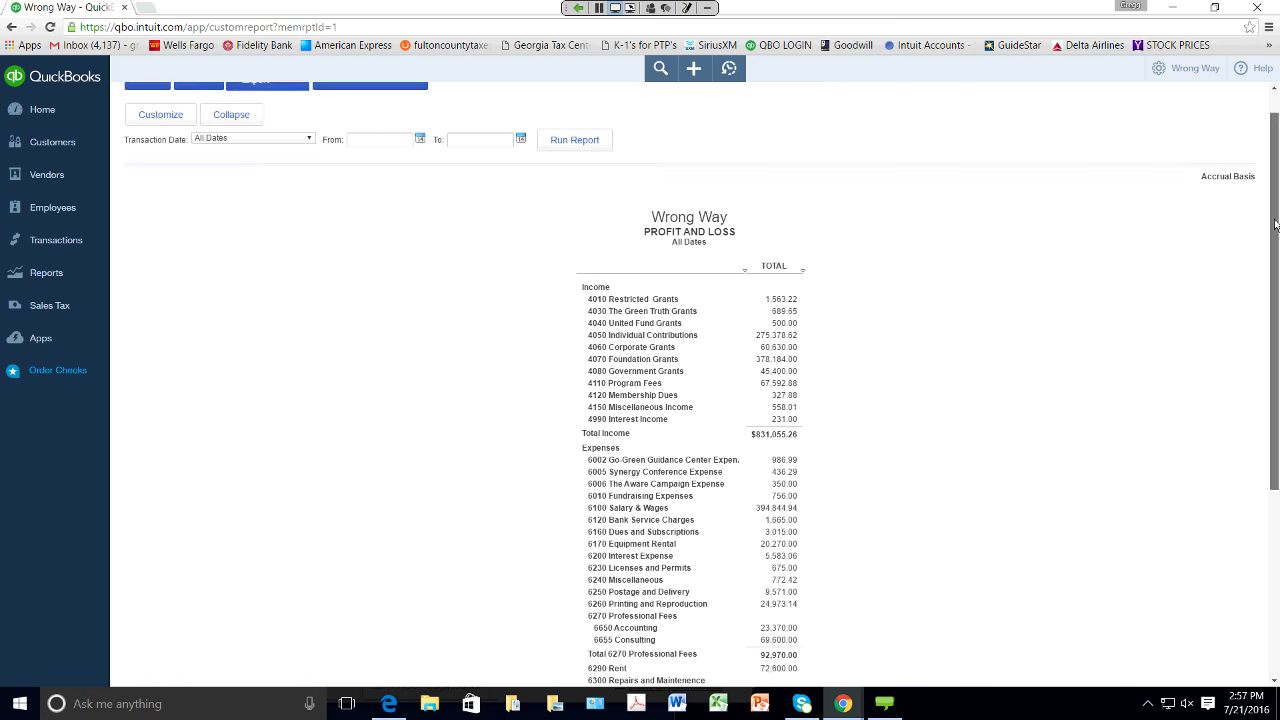
{"action": "scroll", "coordinate": [1275, 224], "scroll_direction": "down", "scroll_amount": 3}
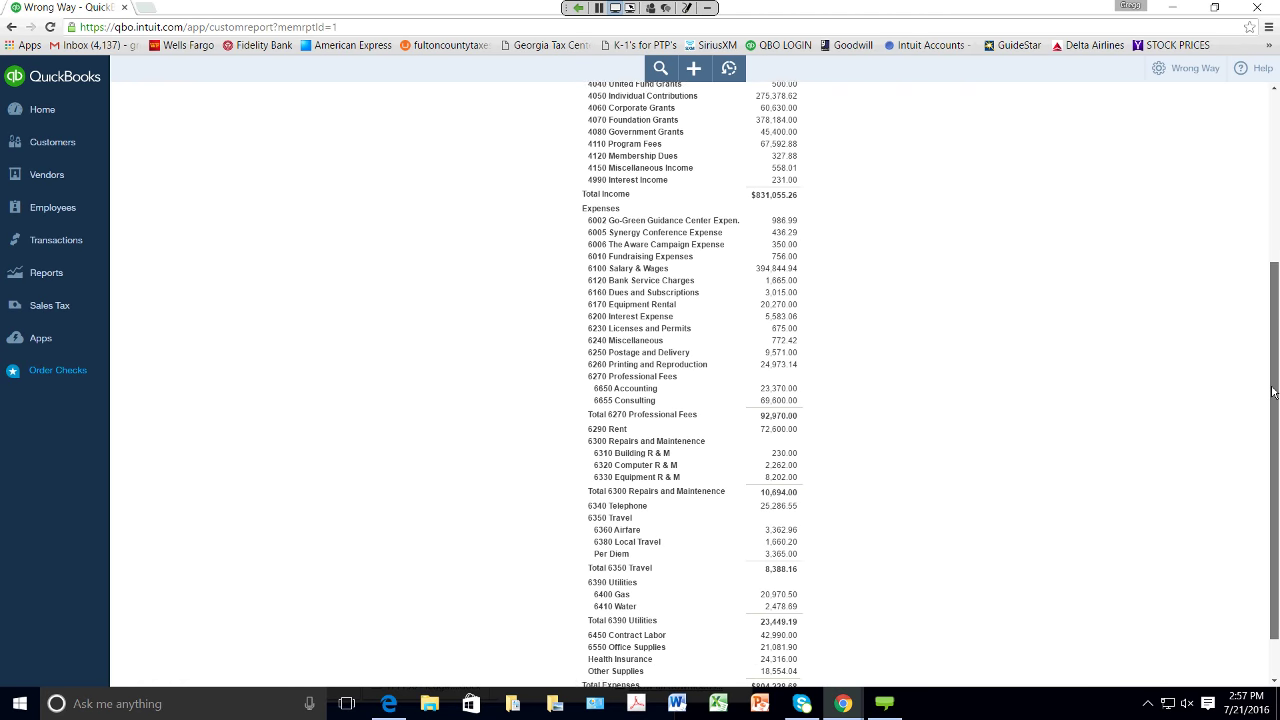
{"action": "left_click_drag", "start_coordinate": [1273, 388], "coordinate": [1272, 399]}
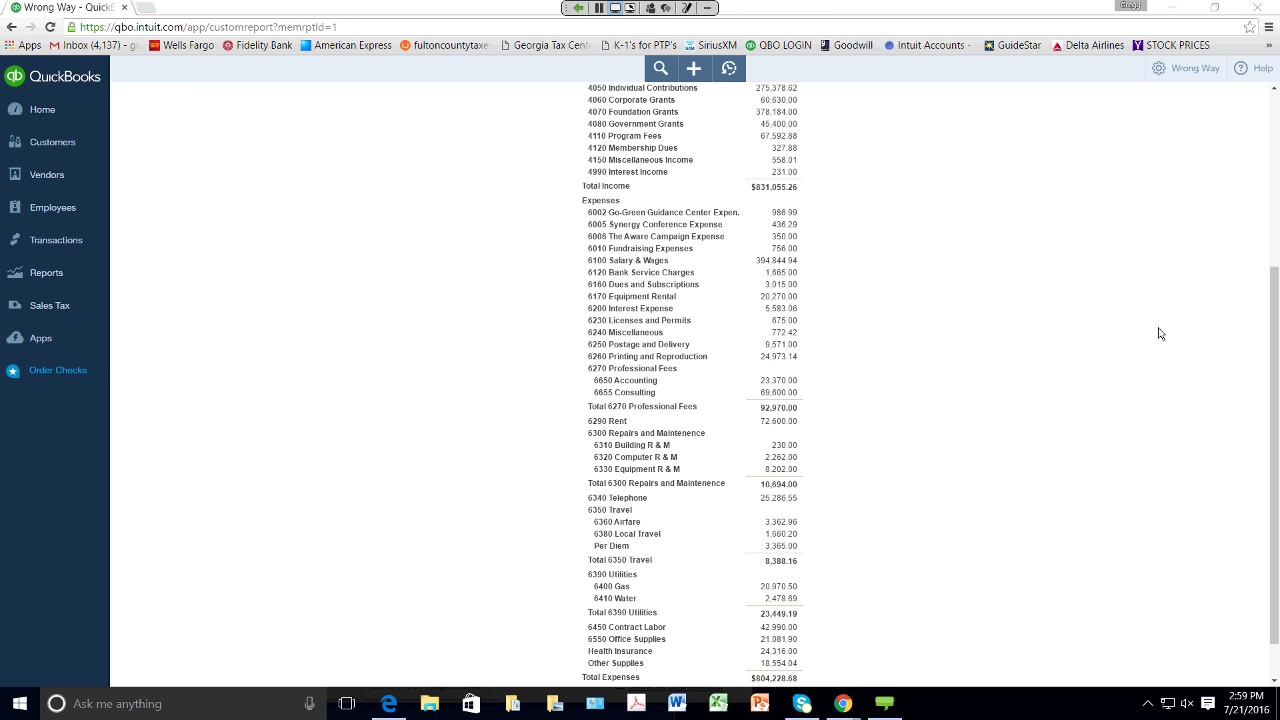
{"action": "left_click_drag", "start_coordinate": [1272, 305], "coordinate": [1237, 149]}
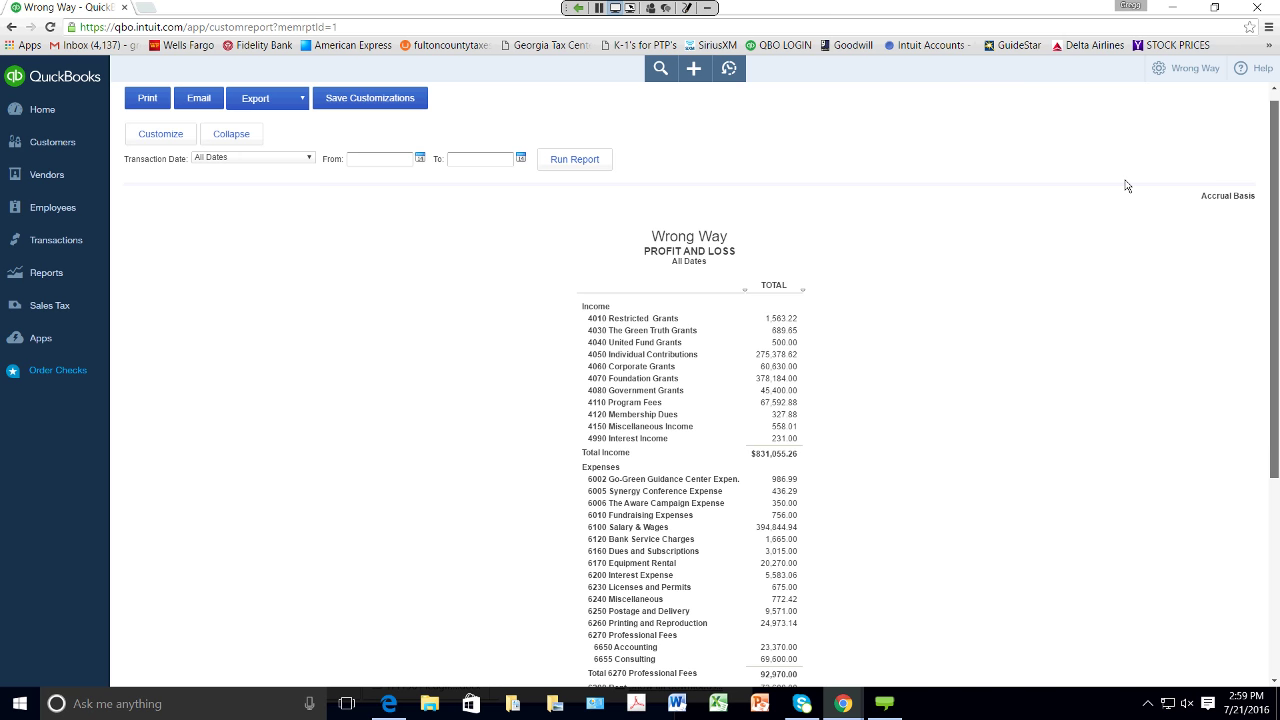
Step: Restore the report window to a smaller size, reposition it and review the Profit and Loss down to Net Income
{"action": "left_click", "coordinate": [1212, 8]}
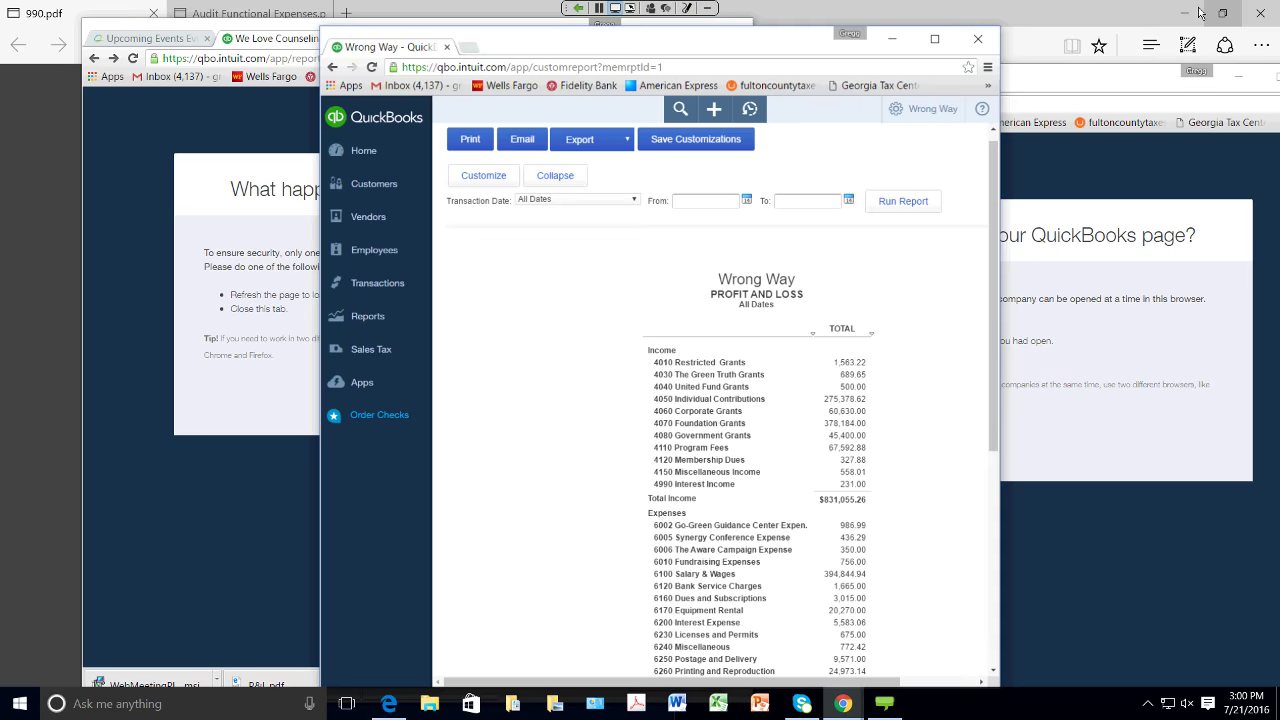
{"action": "left_click_drag", "start_coordinate": [797, 45], "coordinate": [794, 215]}
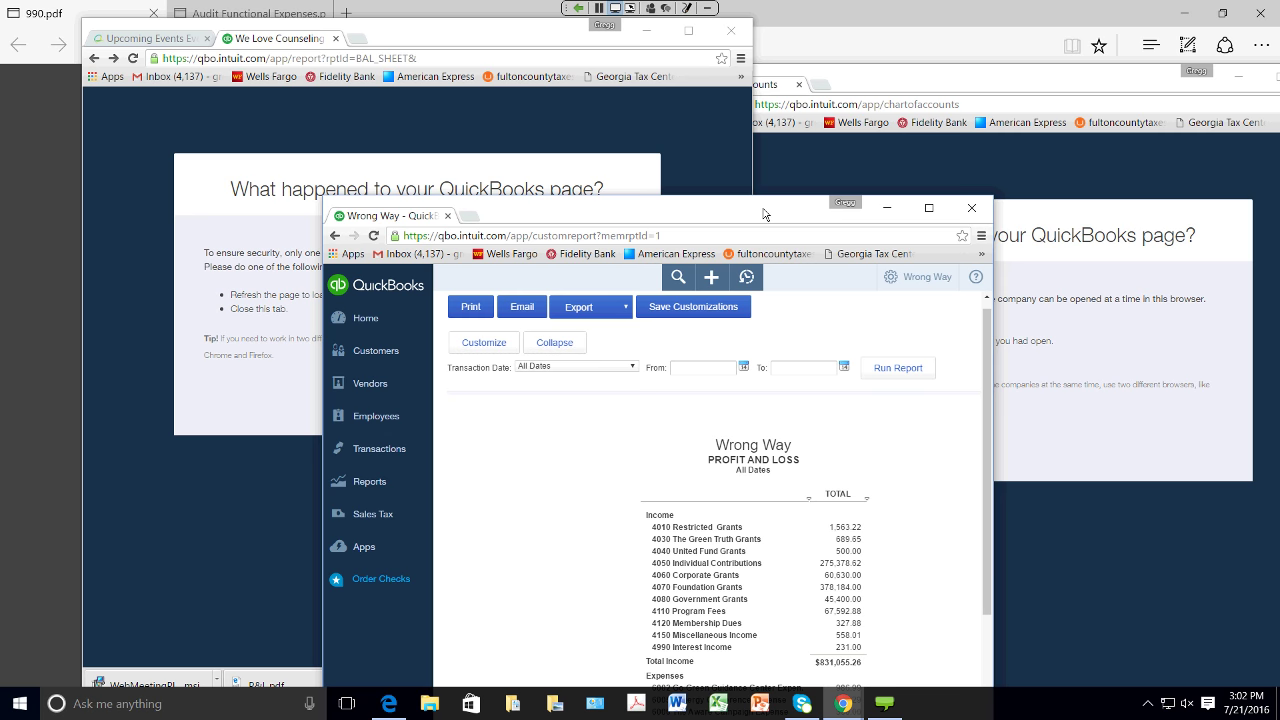
{"action": "left_click_drag", "start_coordinate": [763, 214], "coordinate": [740, 19]}
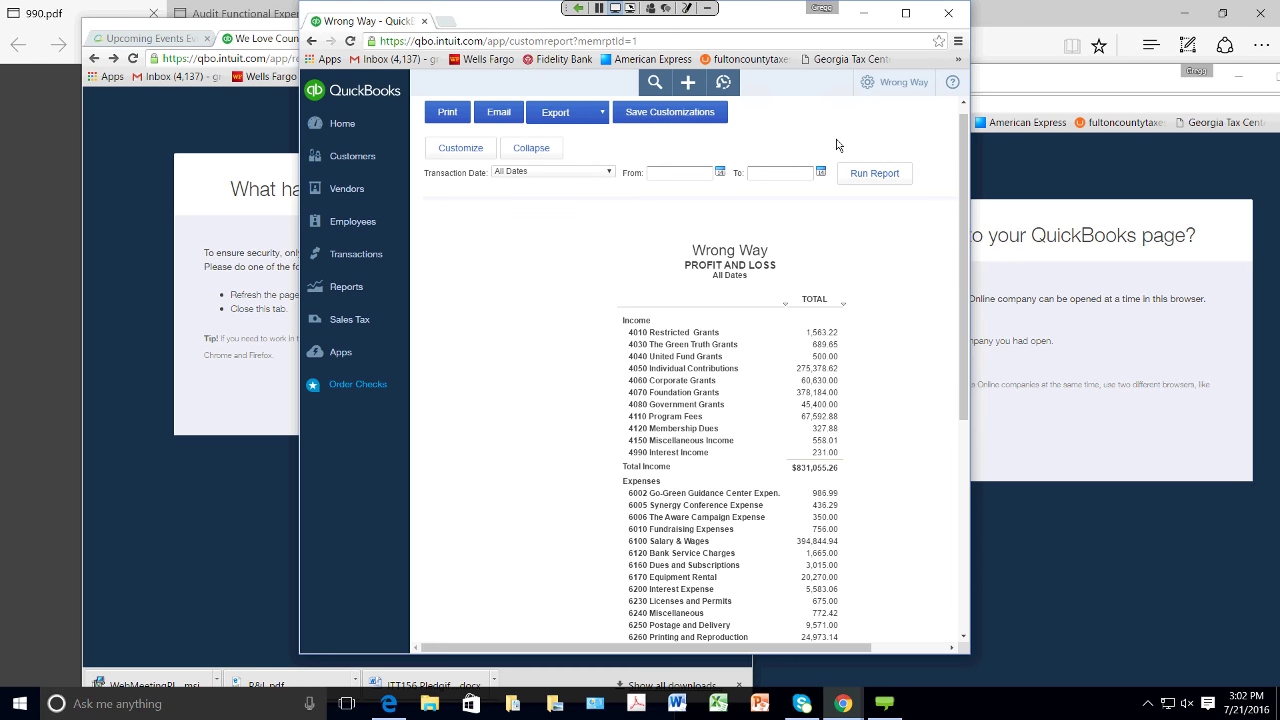
{"action": "scroll", "coordinate": [838, 146], "scroll_direction": "down", "scroll_amount": 3}
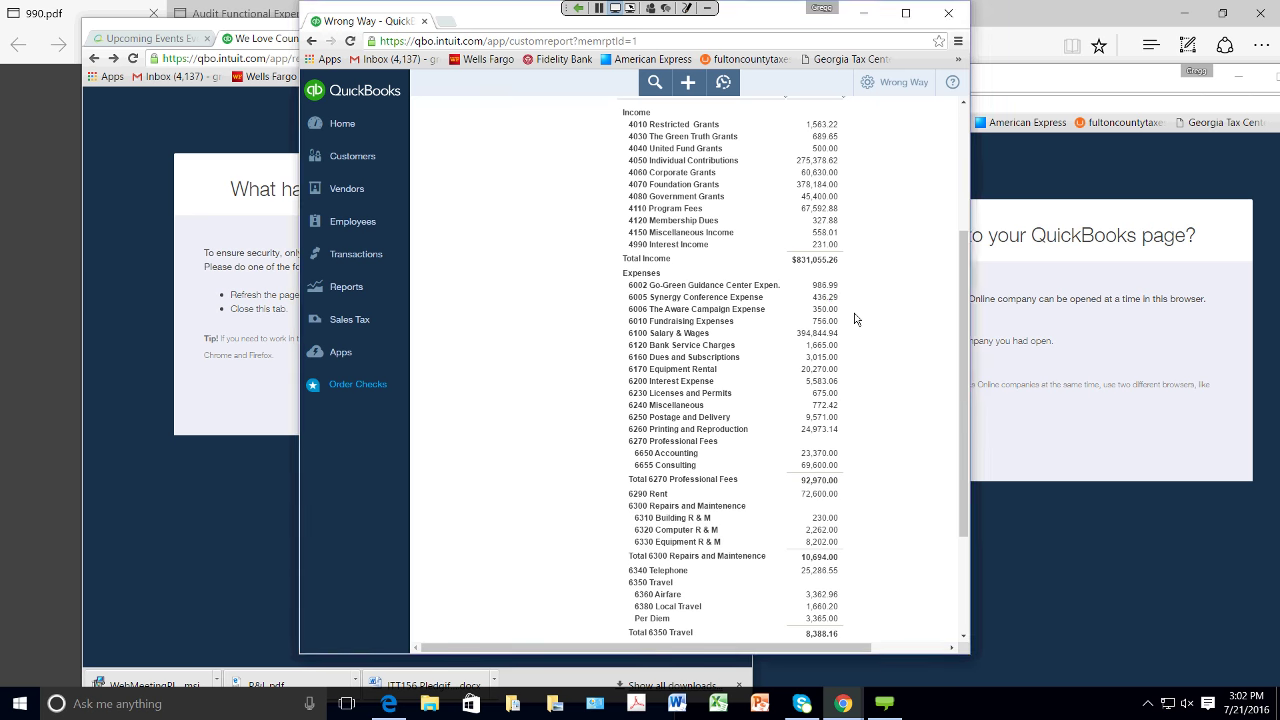
{"action": "left_click_drag", "start_coordinate": [965, 262], "coordinate": [972, 383]}
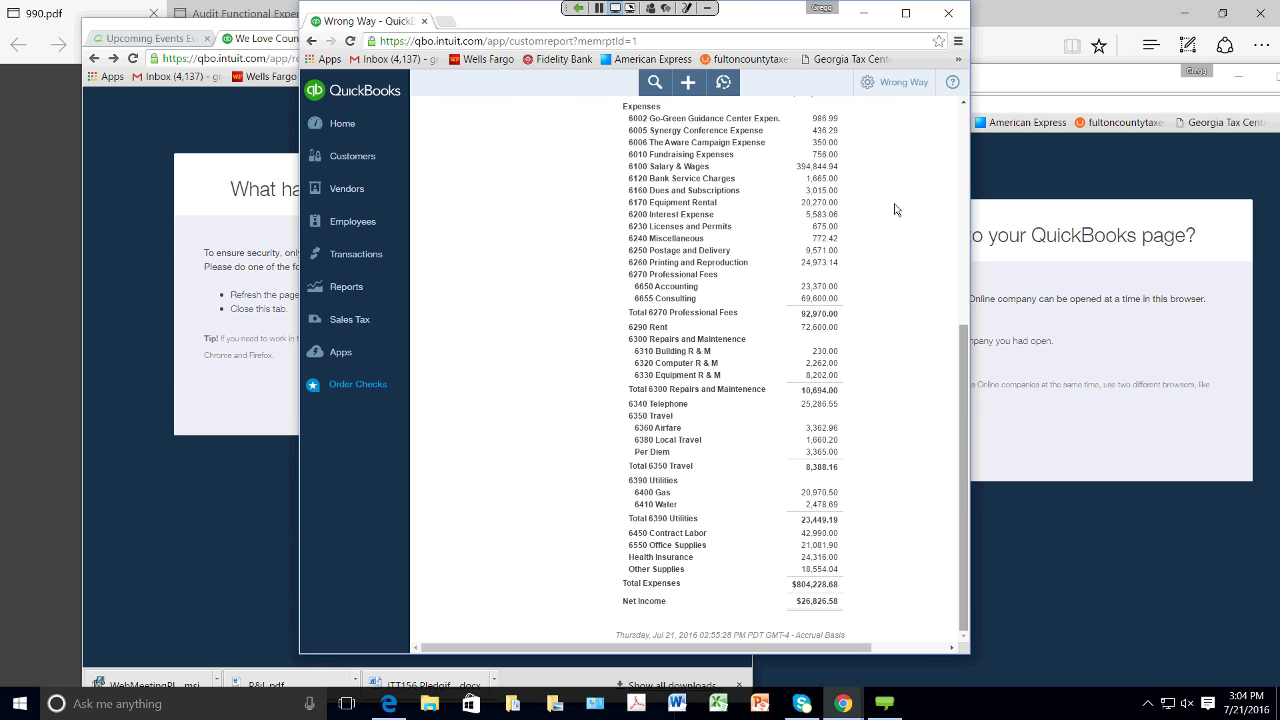
Step: Widen the report window on both sides so it spans almost the full width of the screen
{"action": "key", "text": "super+plus"}
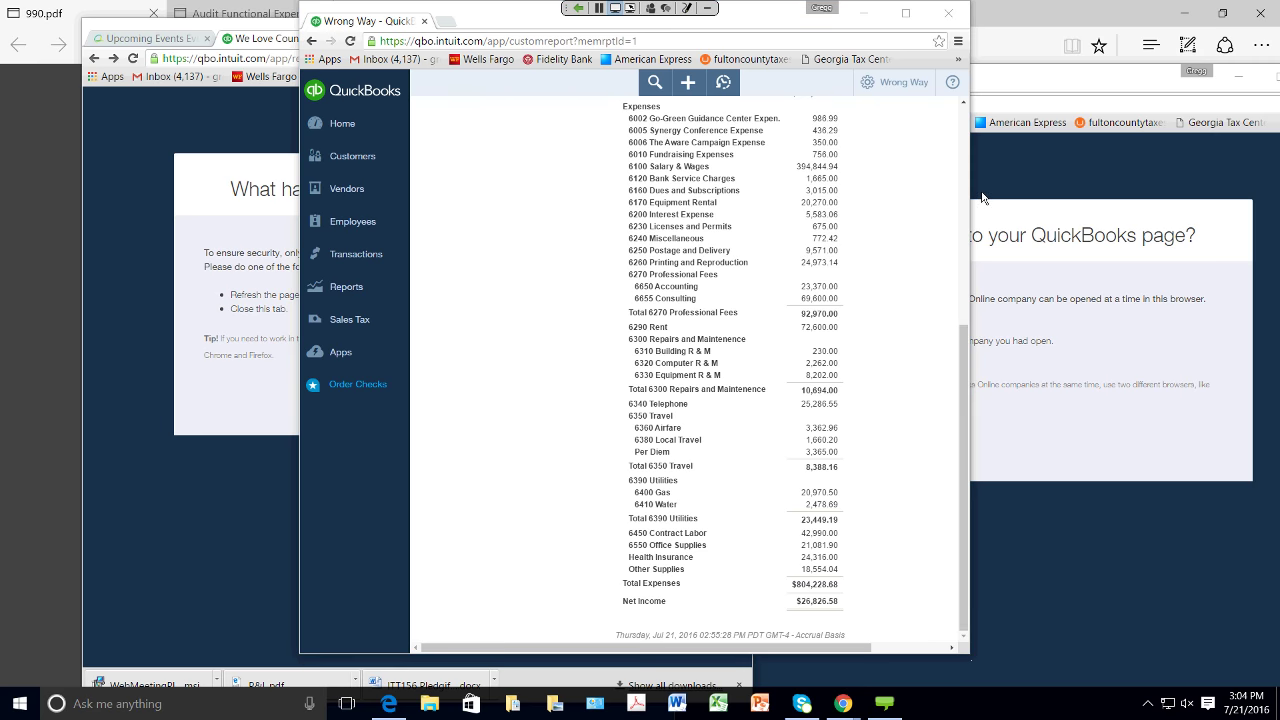
{"action": "left_click_drag", "start_coordinate": [979, 203], "coordinate": [1277, 201]}
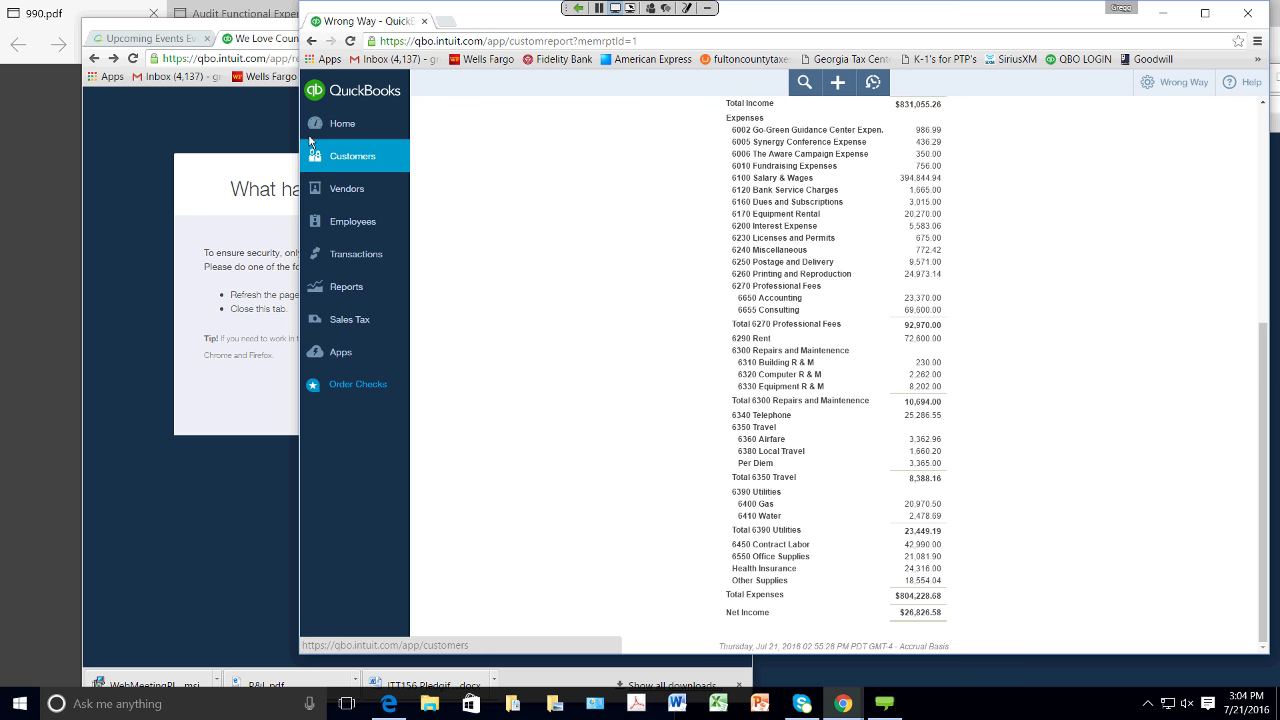
{"action": "left_click_drag", "start_coordinate": [309, 142], "coordinate": [15, 165]}
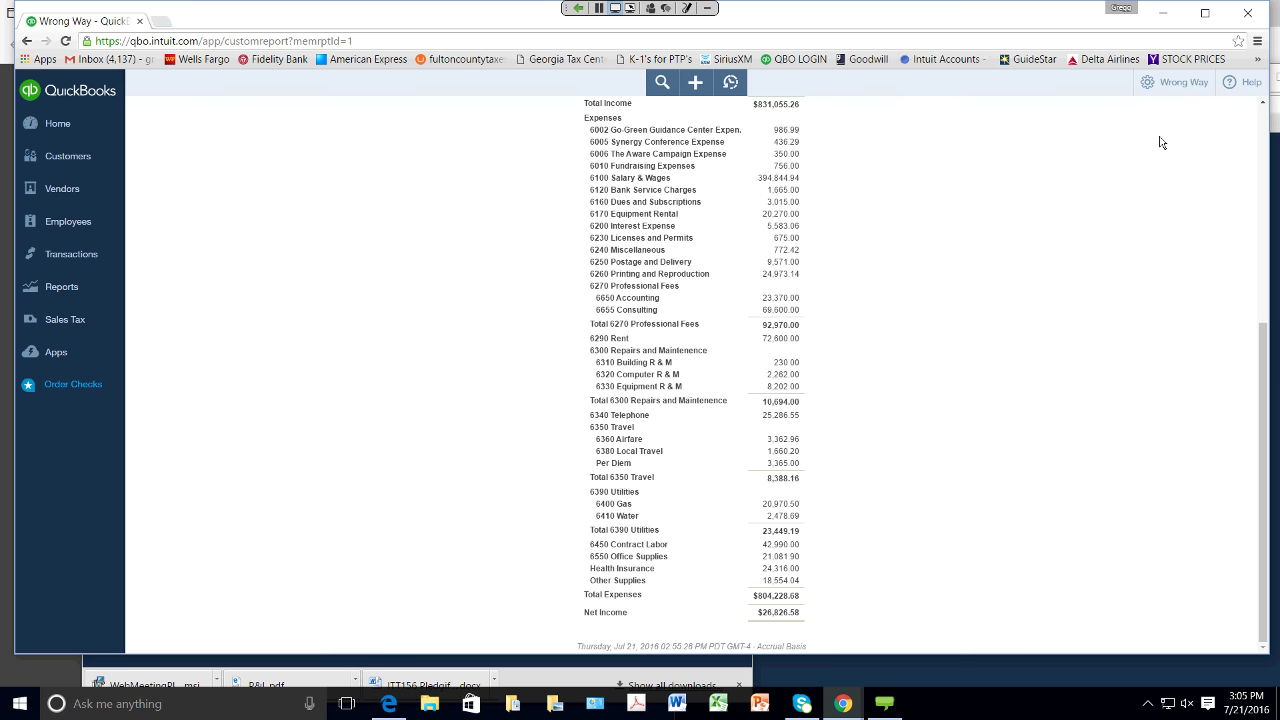
Step: Switch from Wrong Way to the company Synergy Now (3, 11-12)
{"action": "left_click", "coordinate": [1150, 86]}
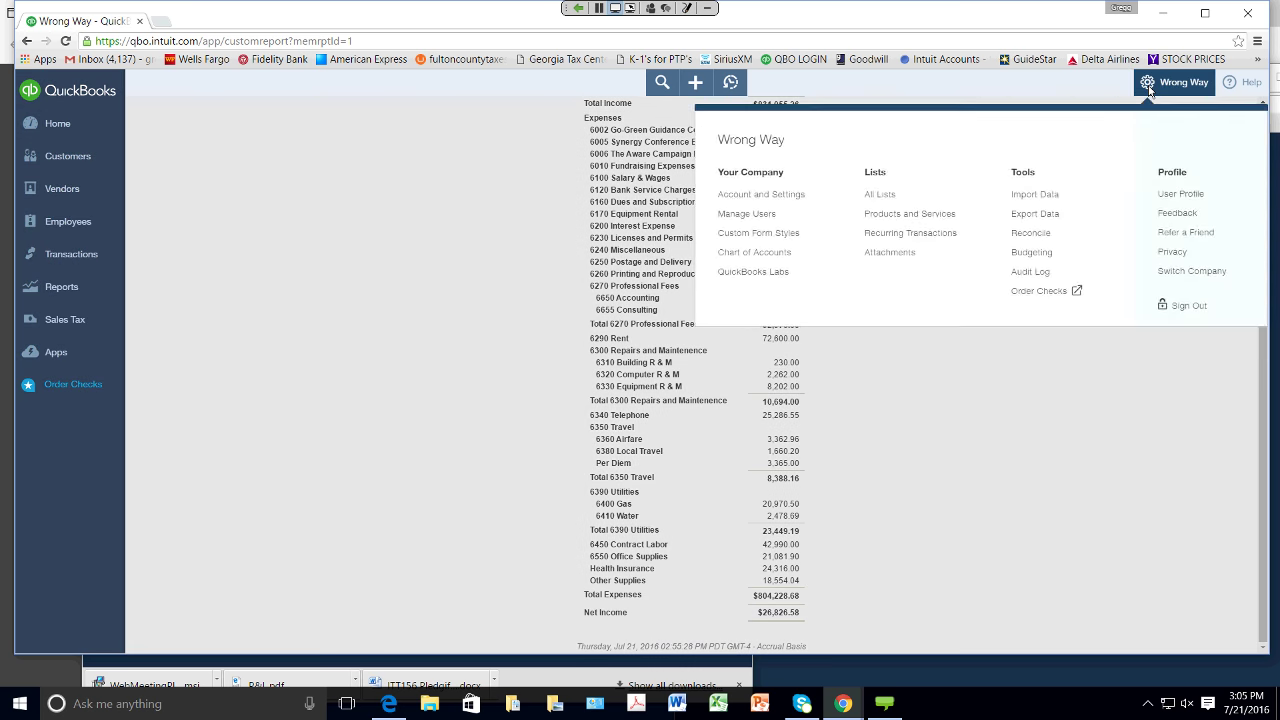
{"action": "left_click", "coordinate": [1172, 268]}
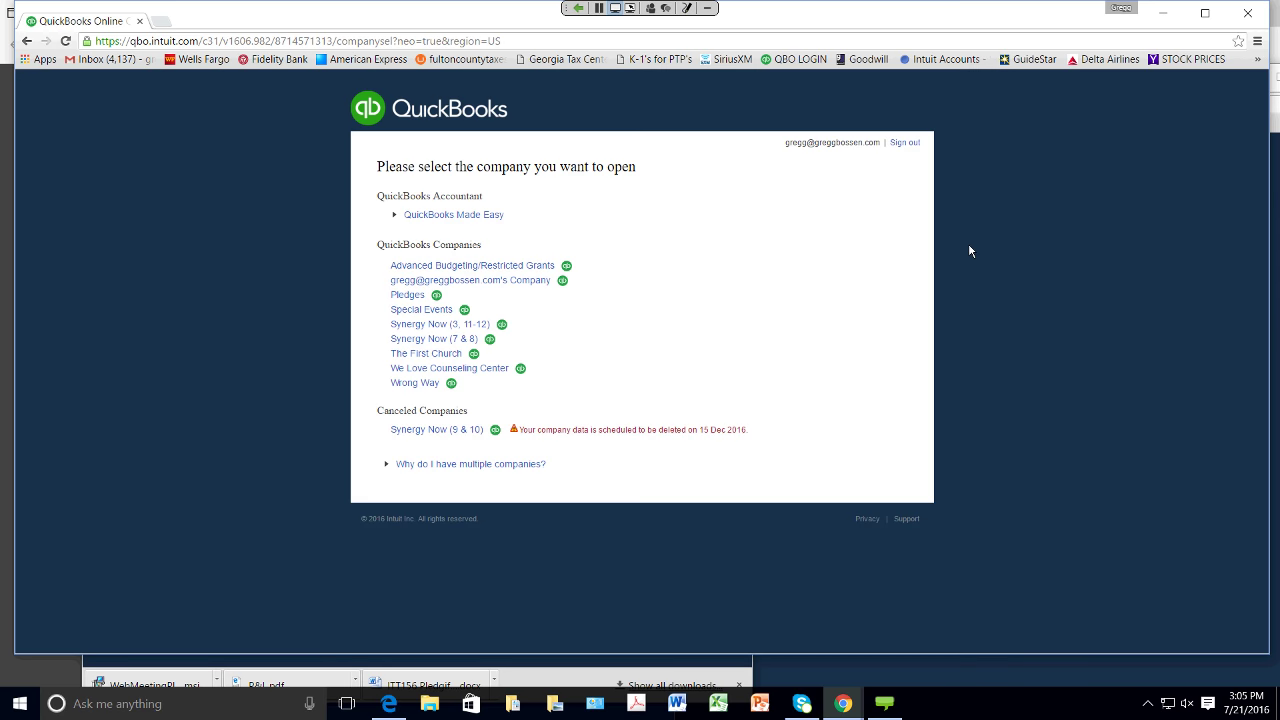
{"action": "left_click", "coordinate": [483, 325]}
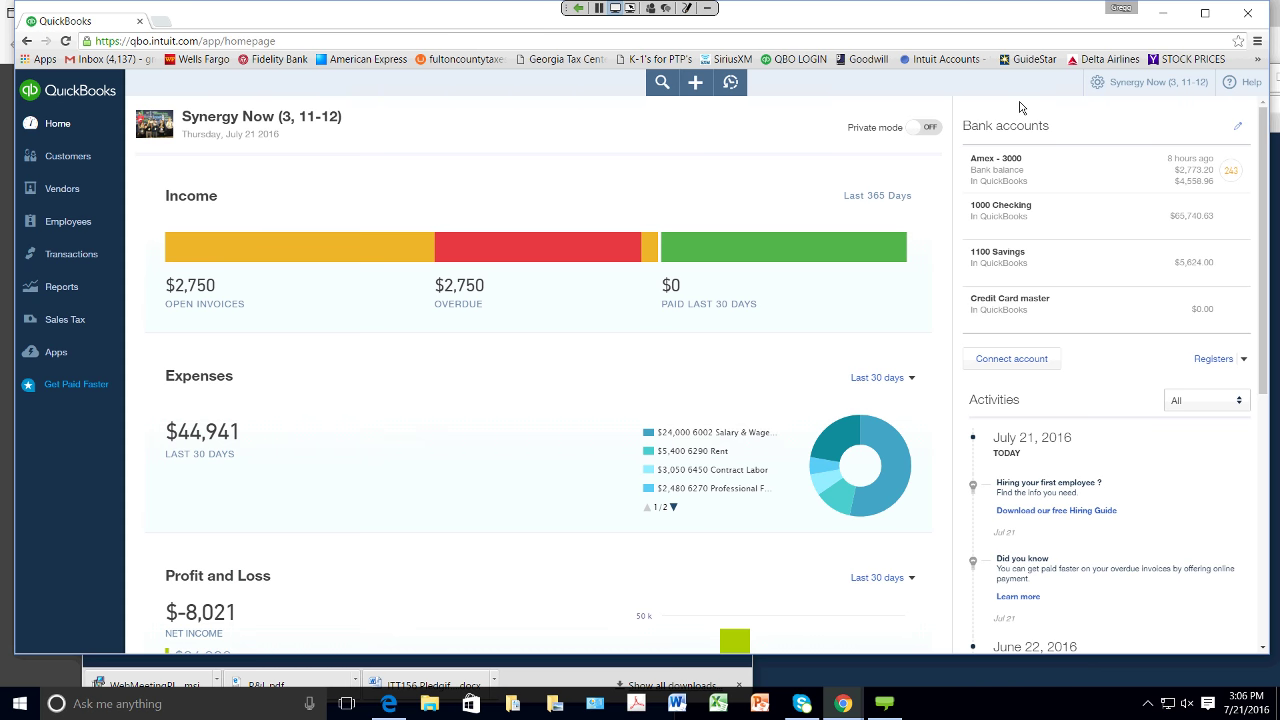
Step: Open the Classes list from the company's complete set of lists
{"action": "left_click", "coordinate": [1096, 83]}
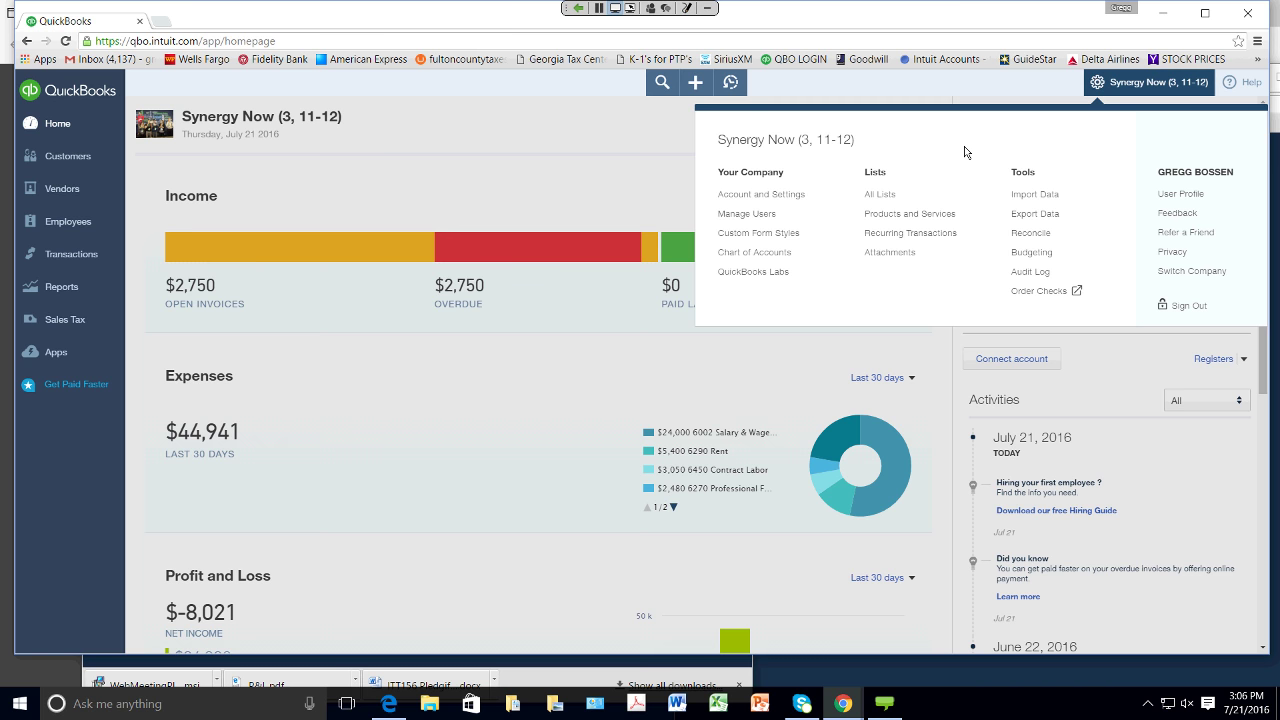
{"action": "left_click", "coordinate": [892, 194]}
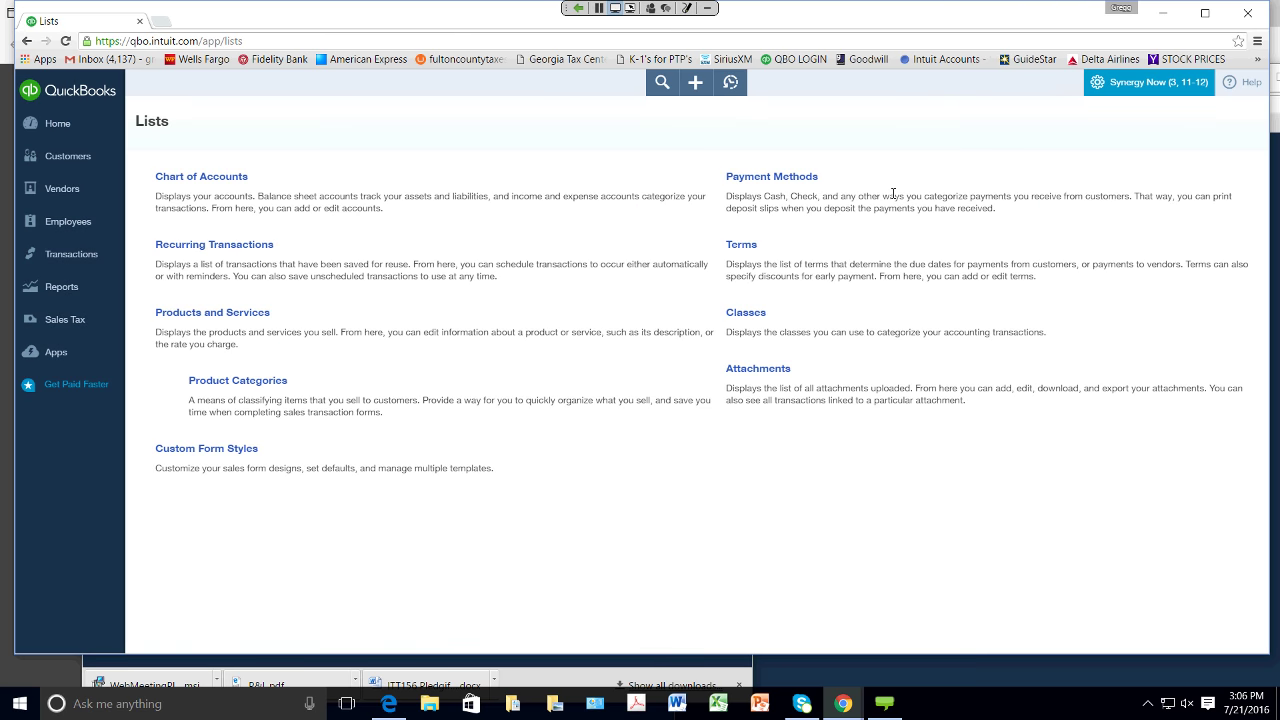
{"action": "left_click", "coordinate": [746, 314]}
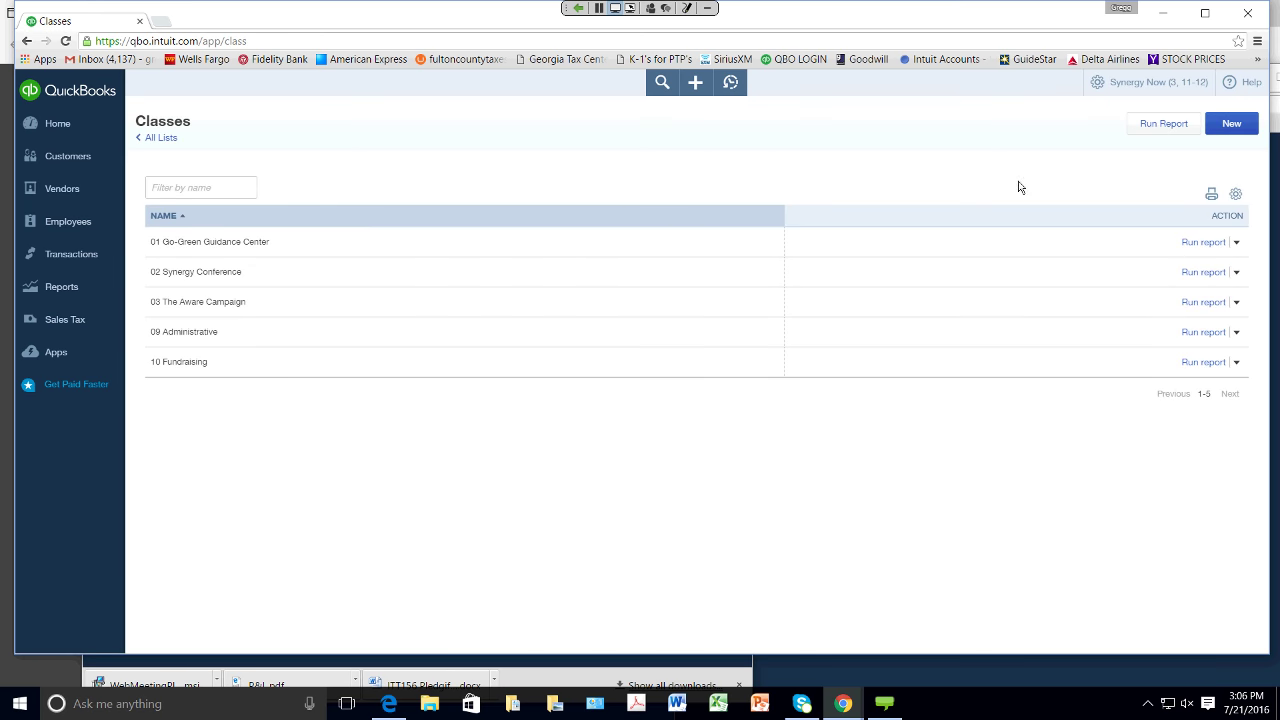
Step: Add a class named New Class to the list and save it
{"action": "left_click", "coordinate": [1228, 124]}
{"action": "left_click", "coordinate": [570, 342]}
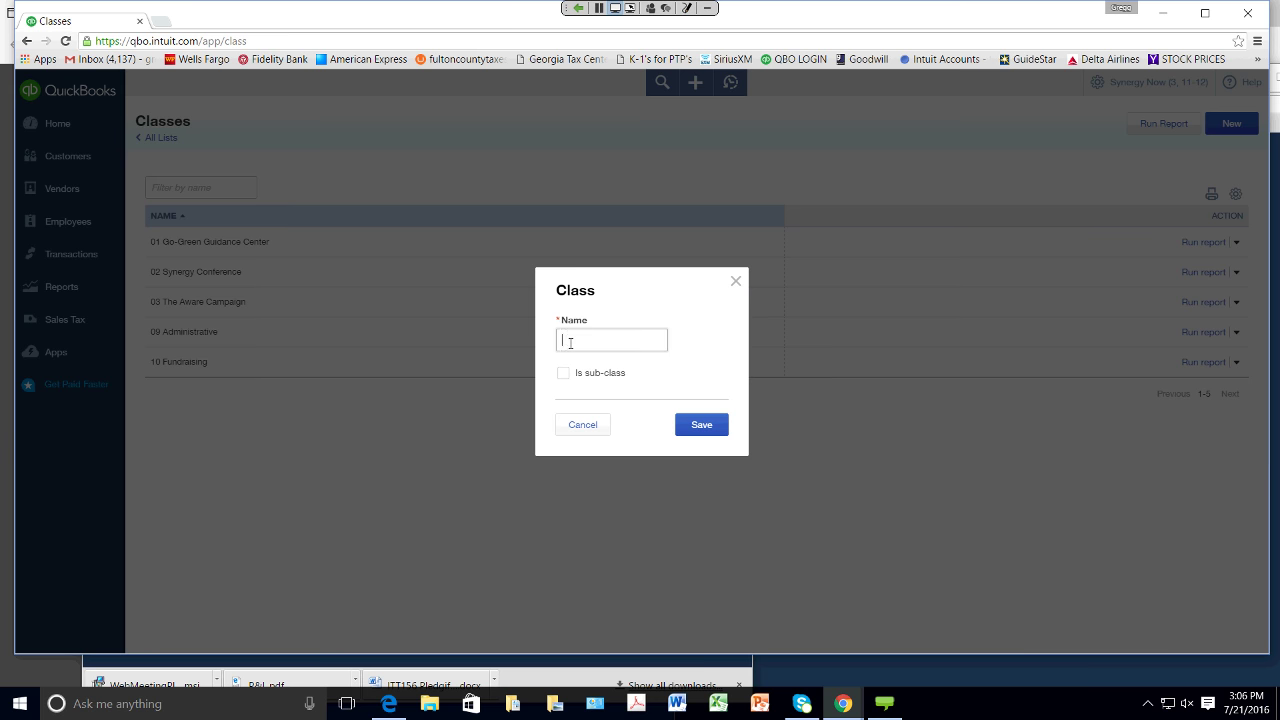
{"action": "type", "text": "New Class"}
{"action": "left_click", "coordinate": [712, 427]}
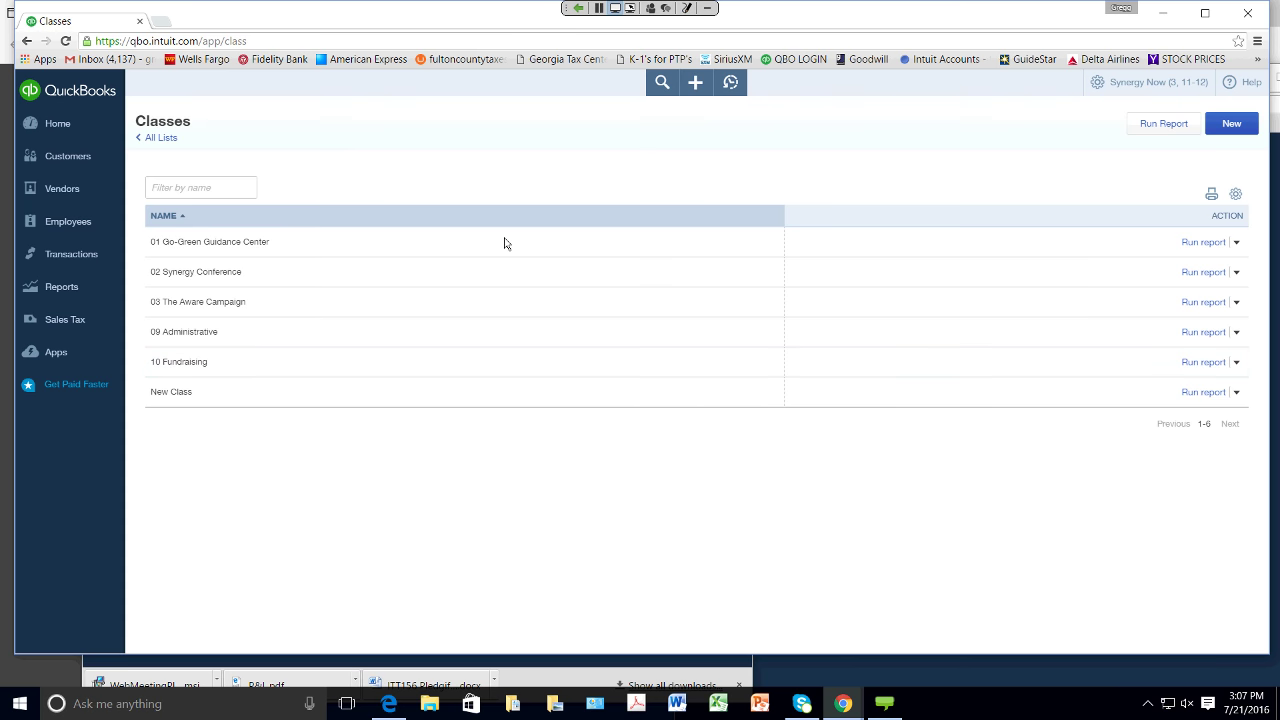
Step: Start a new check and set the first line's account to 6250 Postage and Delivery
{"action": "left_click", "coordinate": [699, 92]}
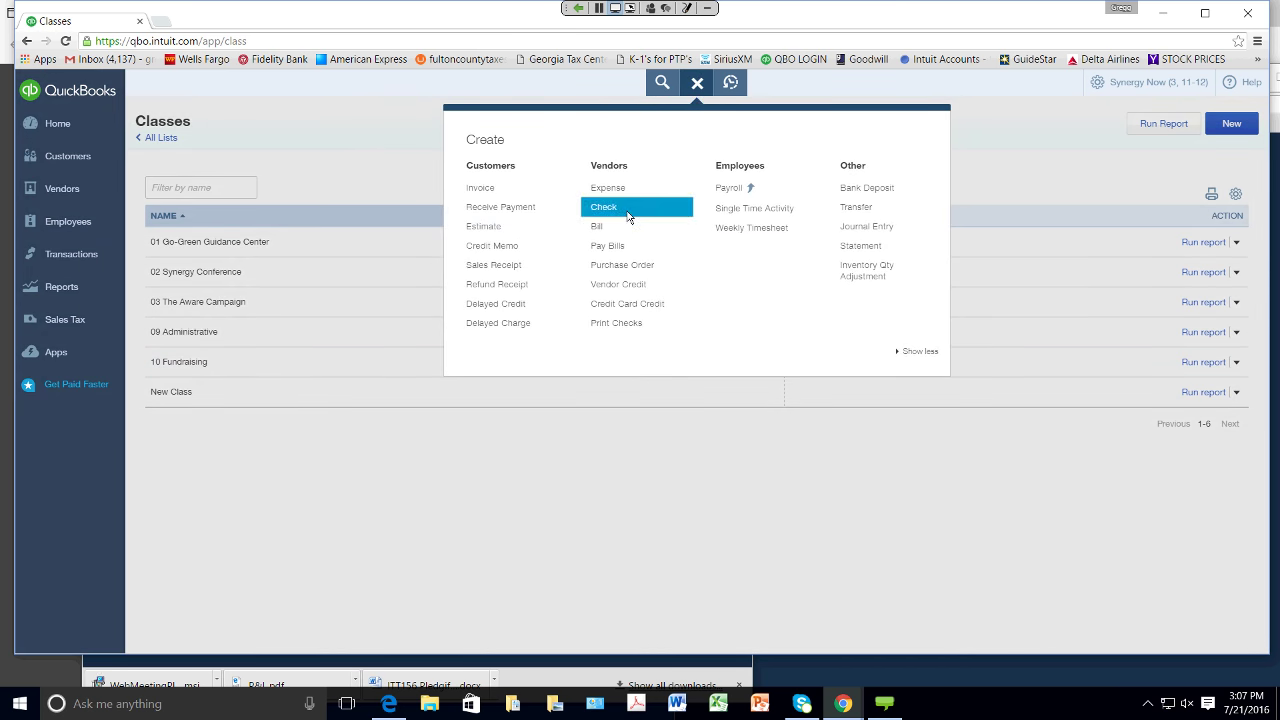
{"action": "left_click", "coordinate": [629, 217]}
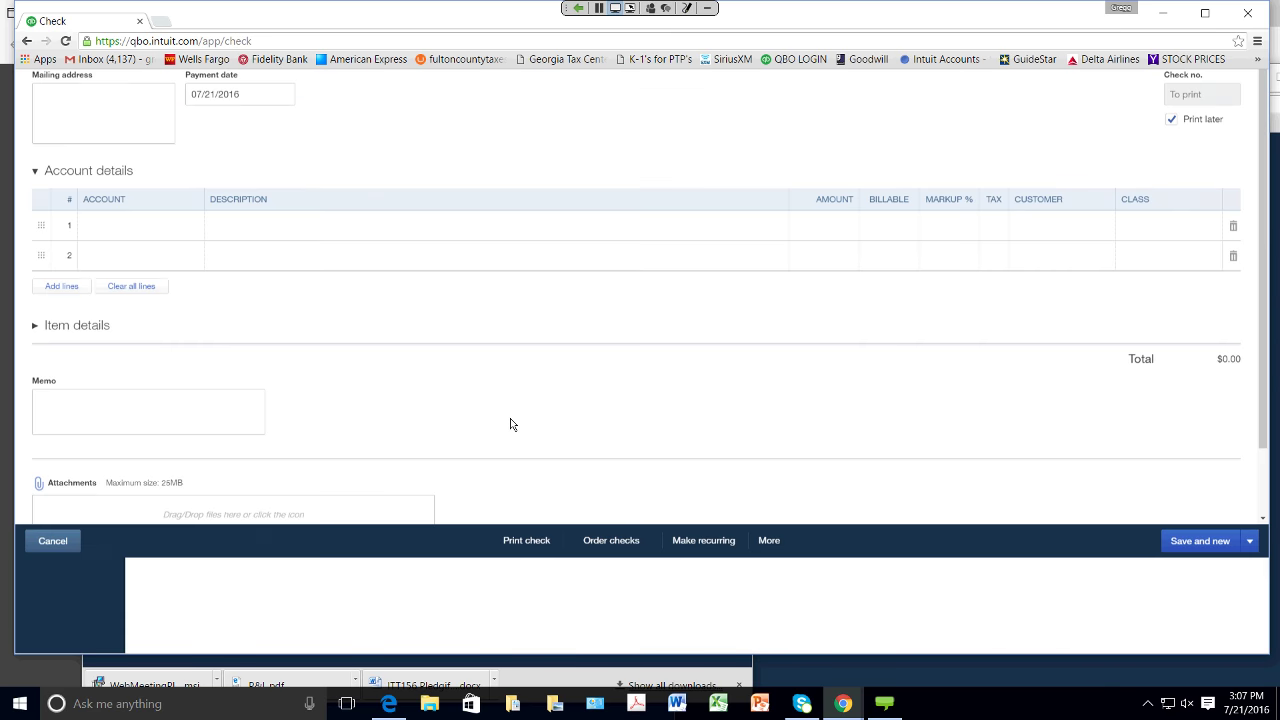
{"action": "left_click", "coordinate": [186, 322]}
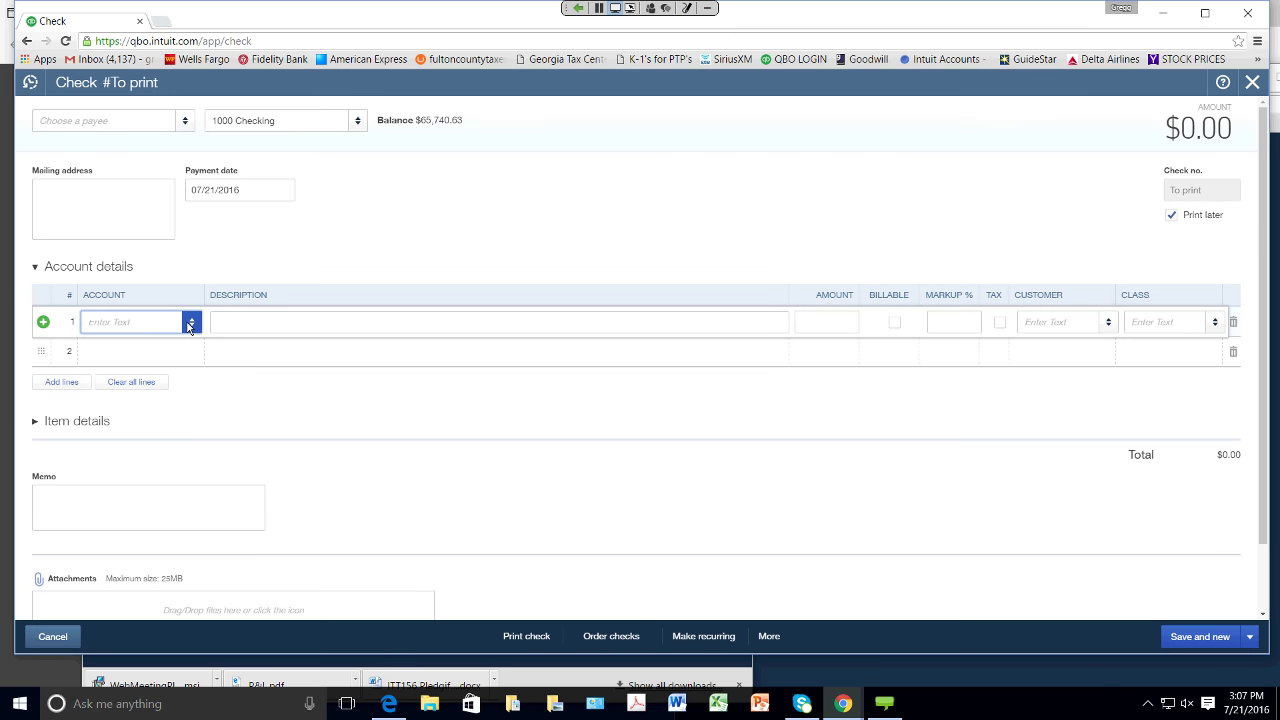
{"action": "type", "text": "pos"}
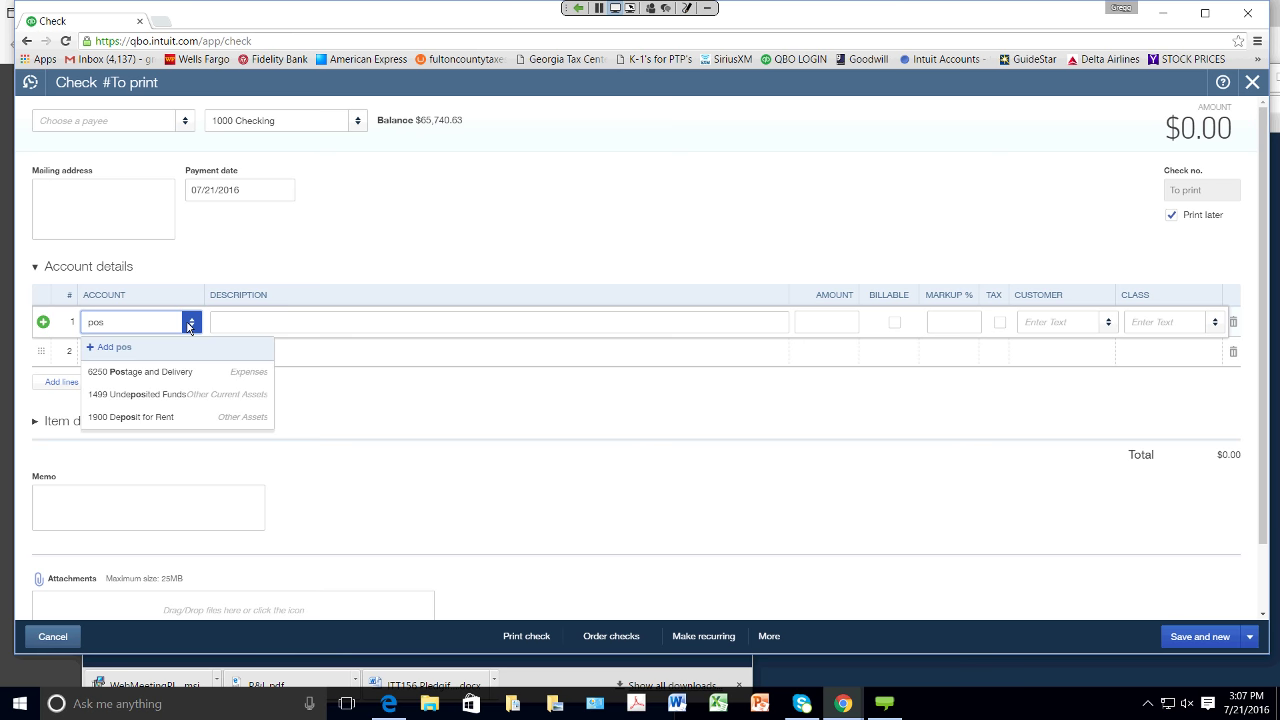
{"action": "left_click", "coordinate": [140, 372]}
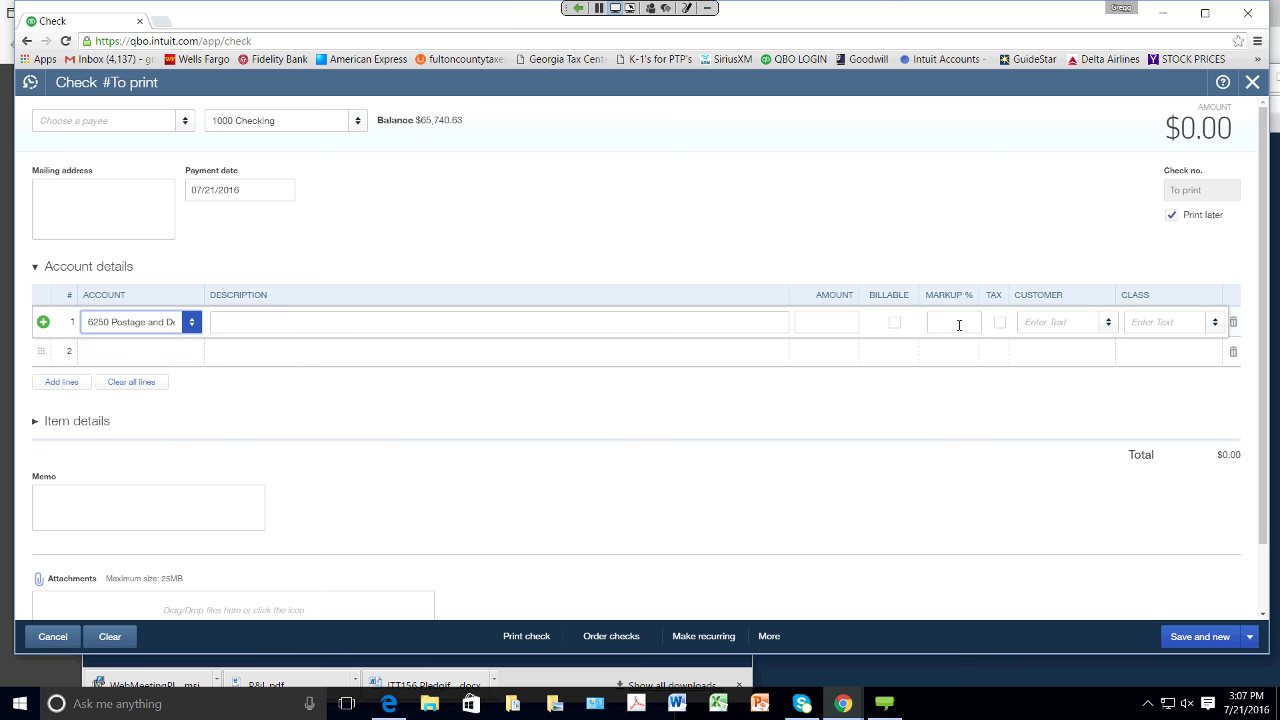
Step: Assign the class 02 Synergy Conference to the check's first line
{"action": "left_click", "coordinate": [1218, 330]}
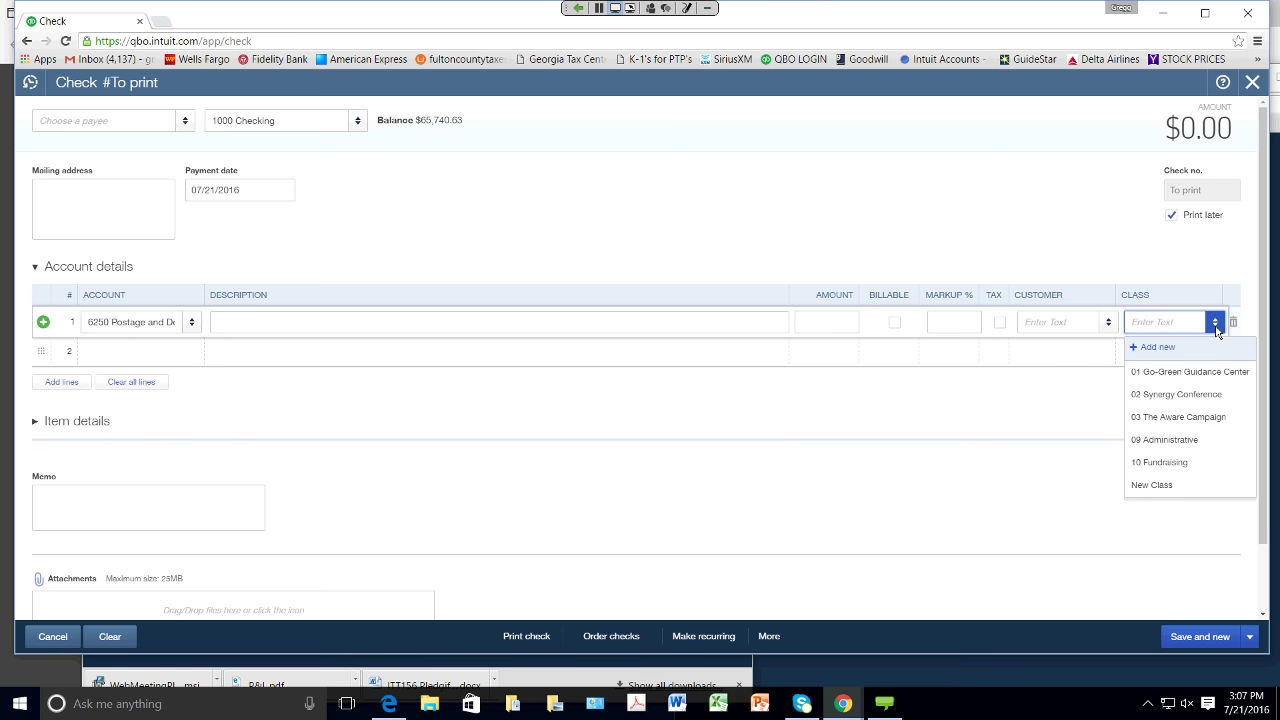
{"action": "key", "text": "Down"}
{"action": "key", "text": "Down"}
{"action": "key", "text": "Down"}
{"action": "left_click", "coordinate": [1197, 393]}
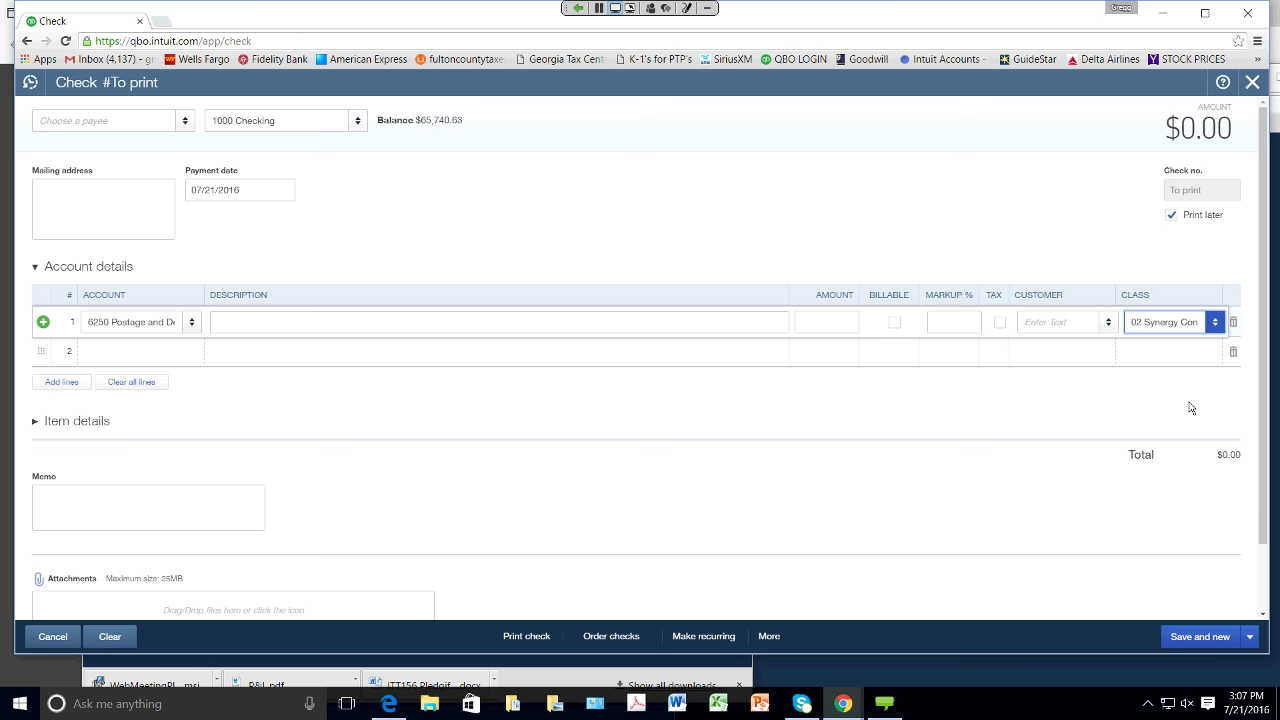
Step: Set the account of the check's second line to 6250 Postage and Delivery
{"action": "left_click", "coordinate": [178, 351]}
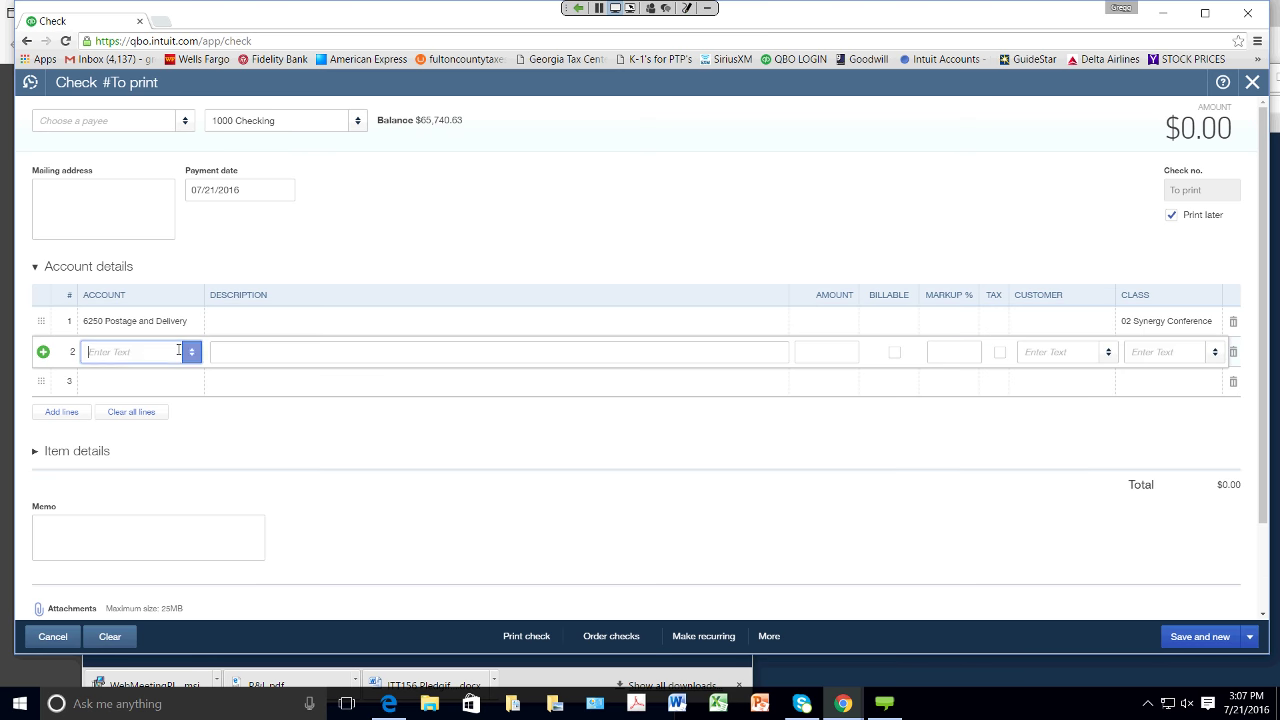
{"action": "type", "text": "pos"}
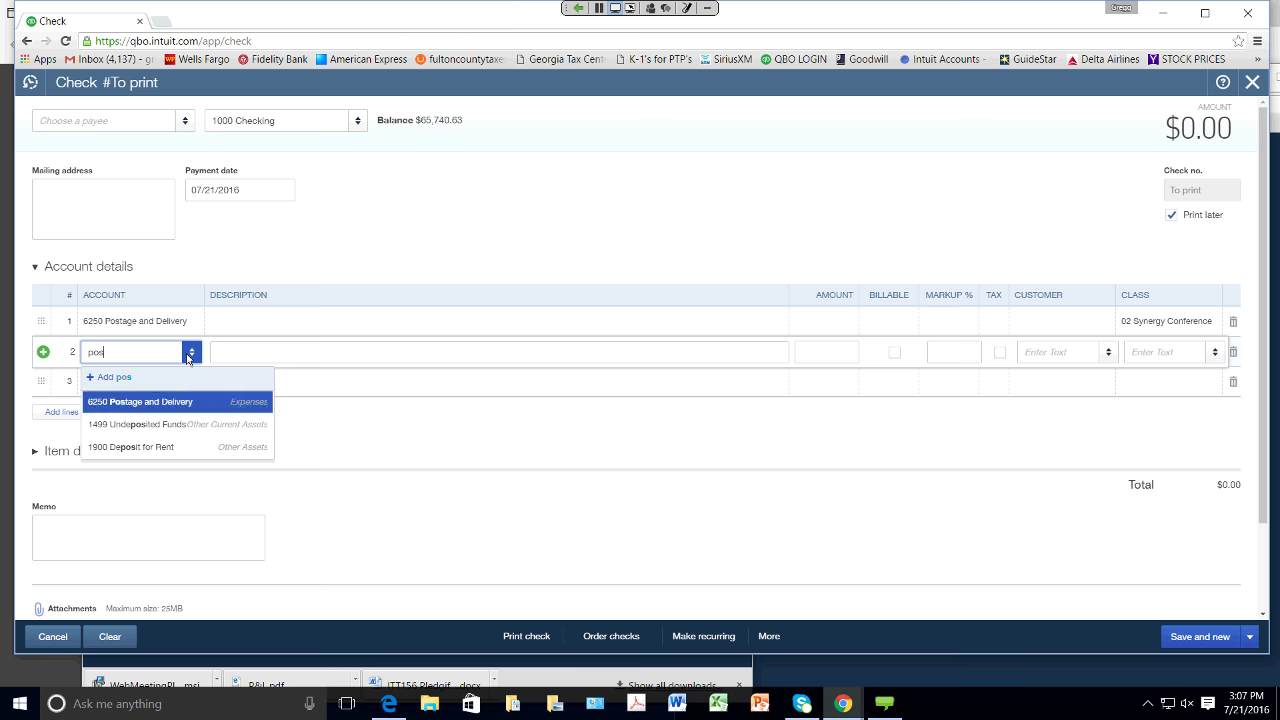
{"action": "left_click", "coordinate": [183, 401]}
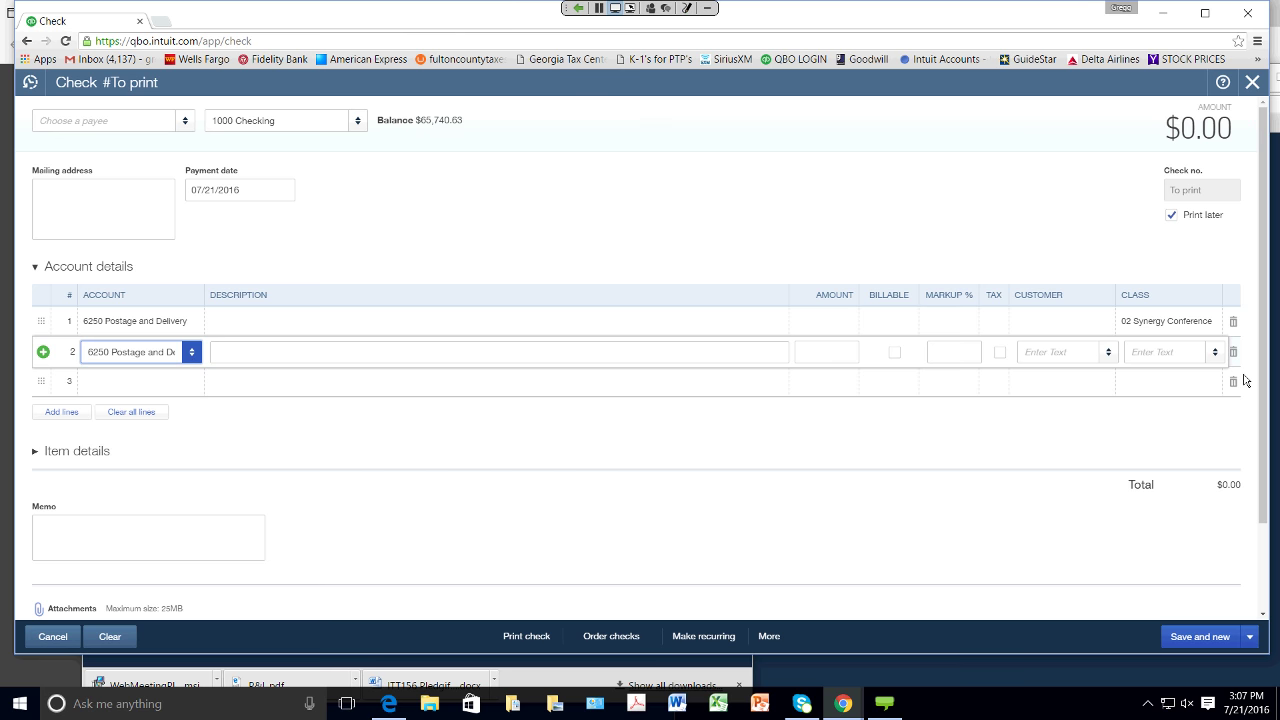
Step: Assign the class 01 Go-Green Guidance Center to the check's second line and leave the check without saving
{"action": "left_click", "coordinate": [1214, 352]}
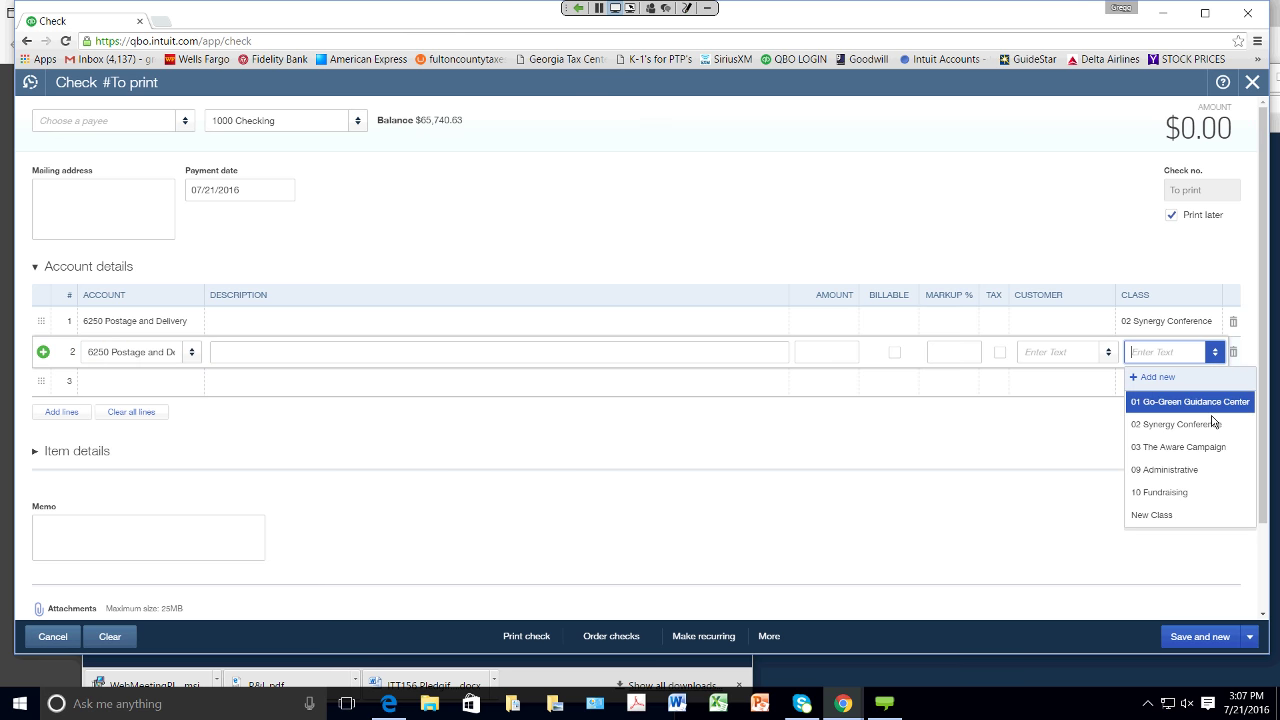
{"action": "key", "text": "Return"}
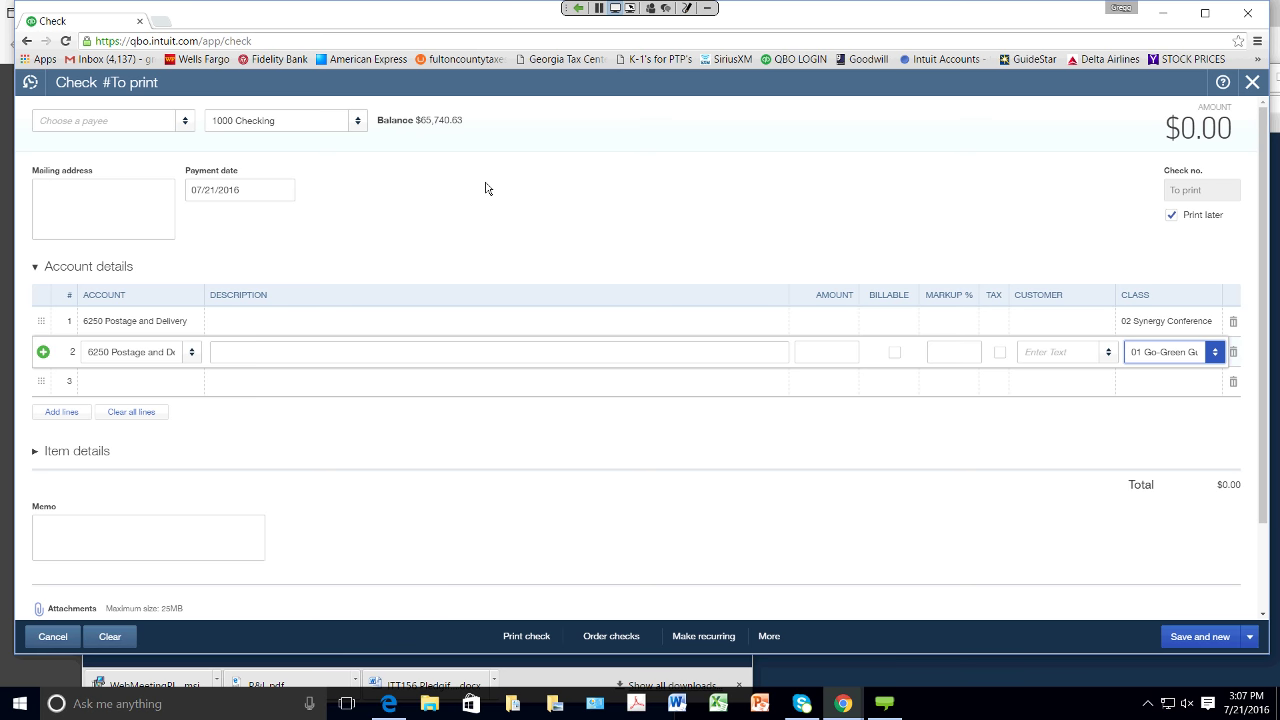
{"action": "left_click", "coordinate": [1251, 84]}
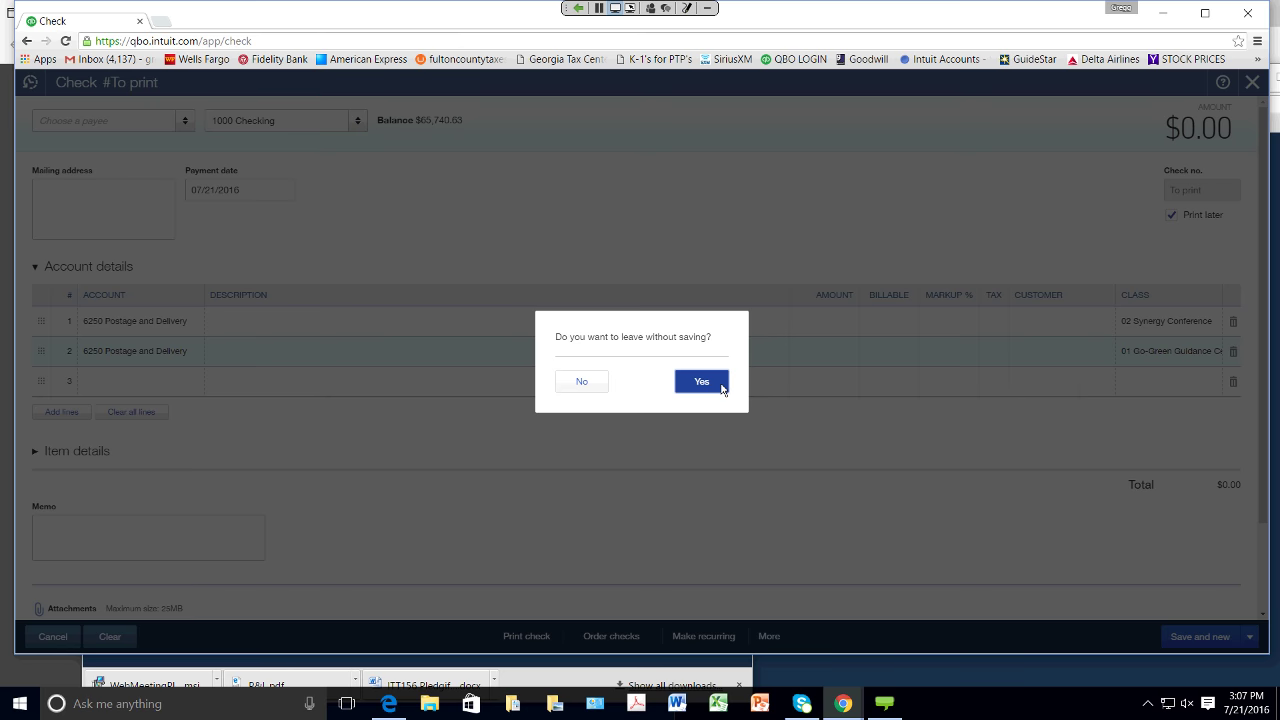
{"action": "left_click", "coordinate": [721, 387]}
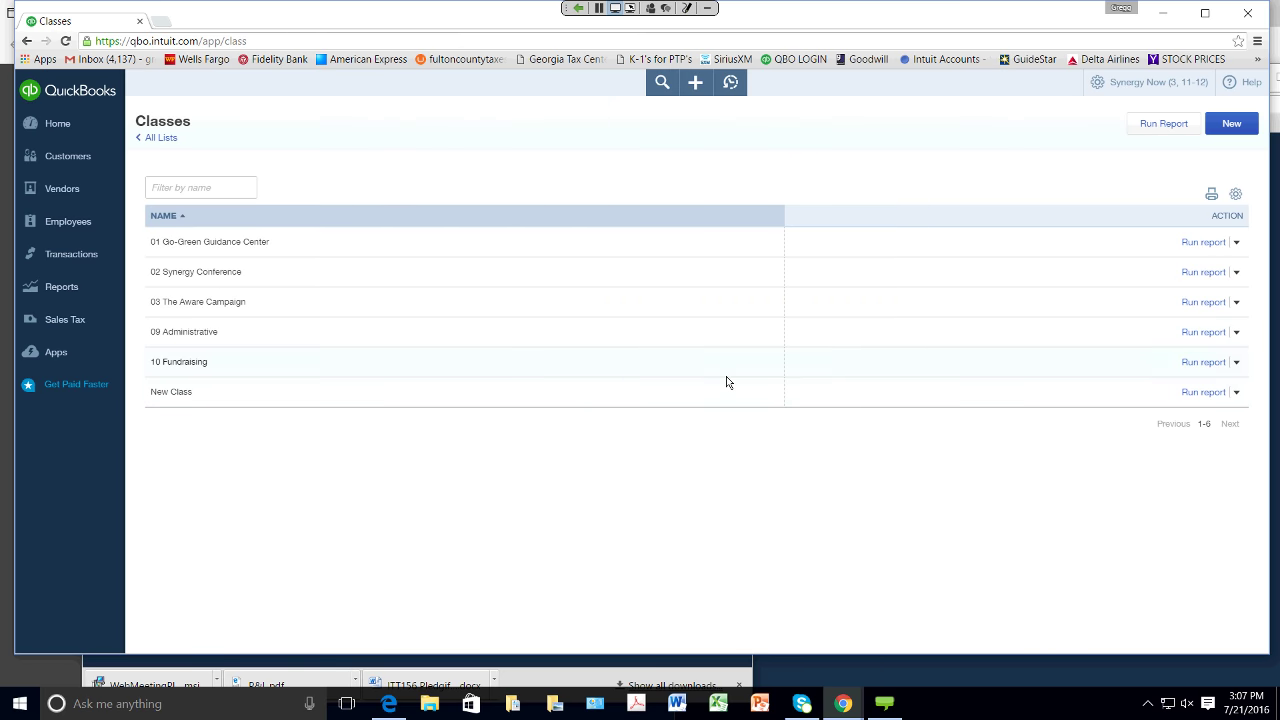
Step: Open the Profit and Loss by Class report from the Business Overview reports
{"action": "left_click", "coordinate": [84, 290]}
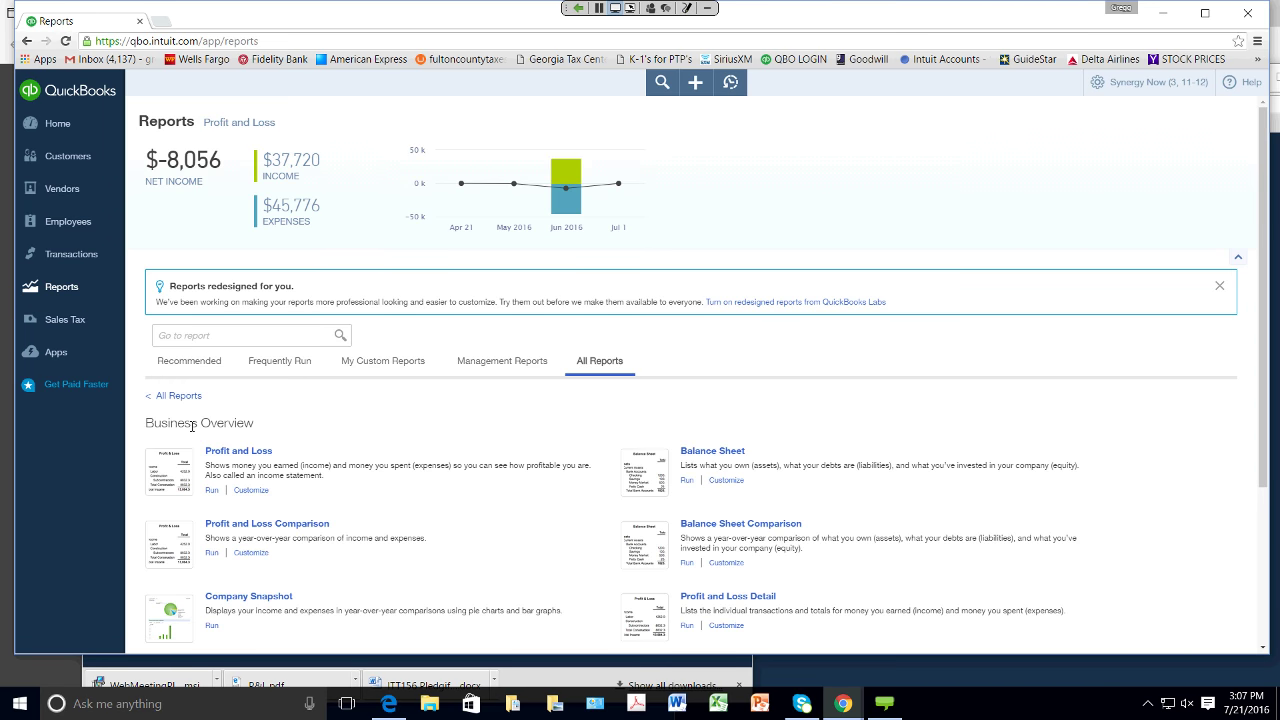
{"action": "scroll", "coordinate": [192, 426], "scroll_direction": "down", "scroll_amount": 1}
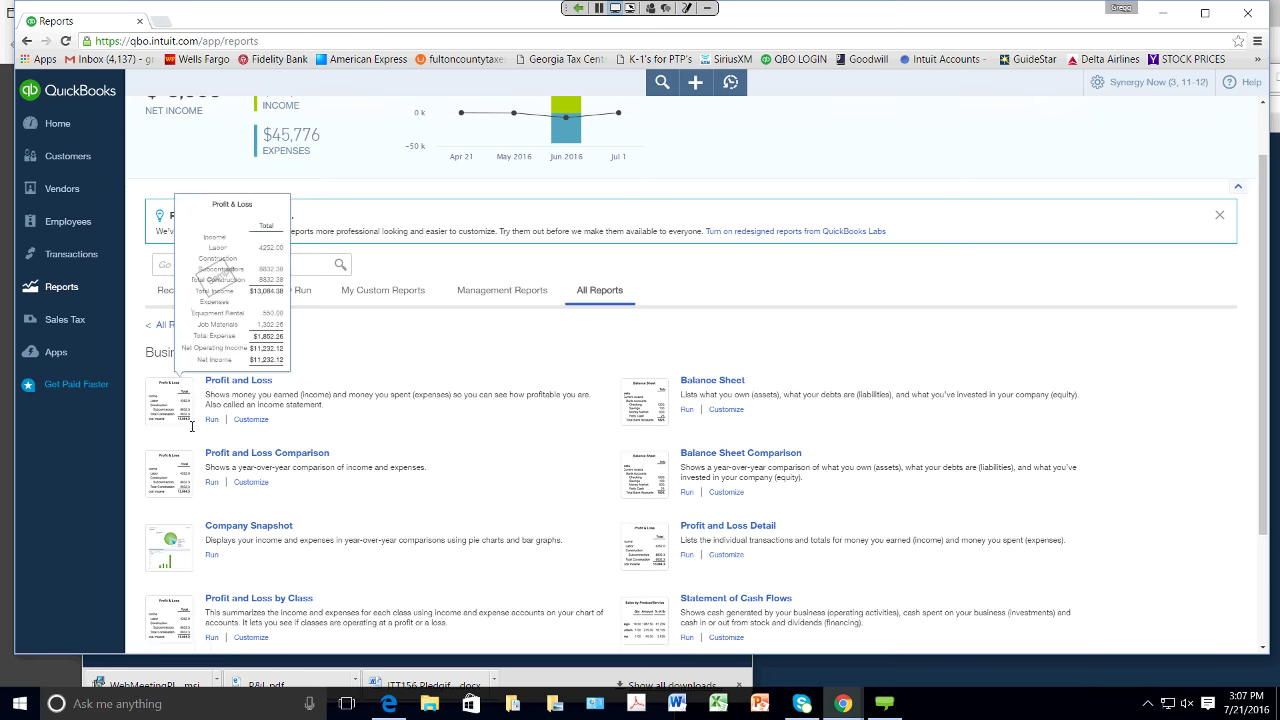
{"action": "scroll", "coordinate": [192, 426], "scroll_direction": "down", "scroll_amount": 2}
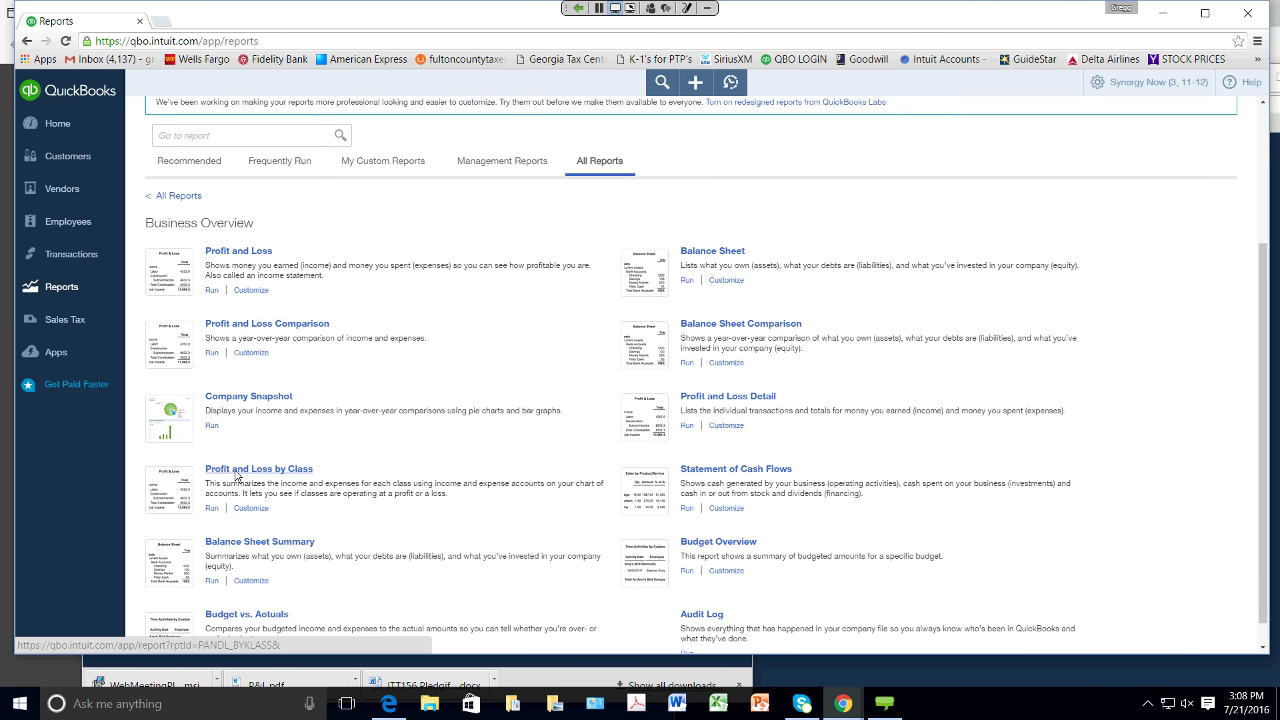
{"action": "left_click", "coordinate": [237, 477]}
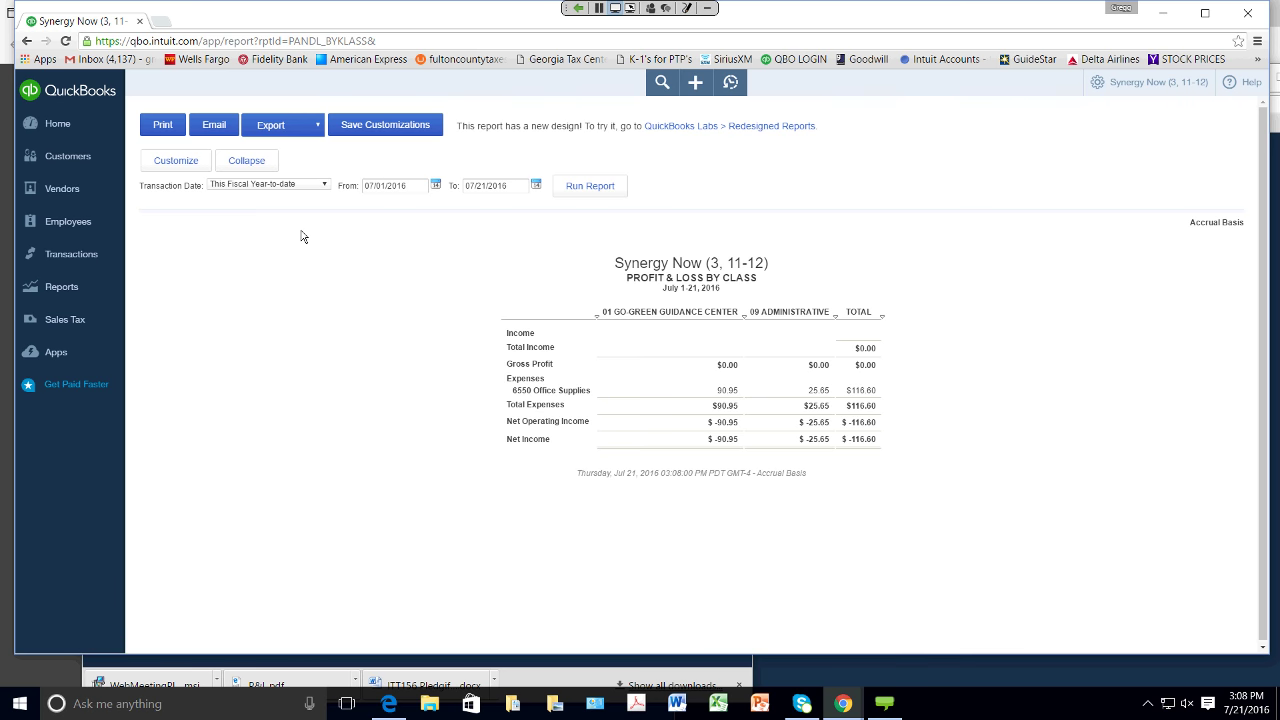
Step: Set the report period from 07/01/2019 to 06/30/2020 and run the report
{"action": "triple_click", "coordinate": [385, 185]}
{"action": "left_click", "coordinate": [411, 185]}
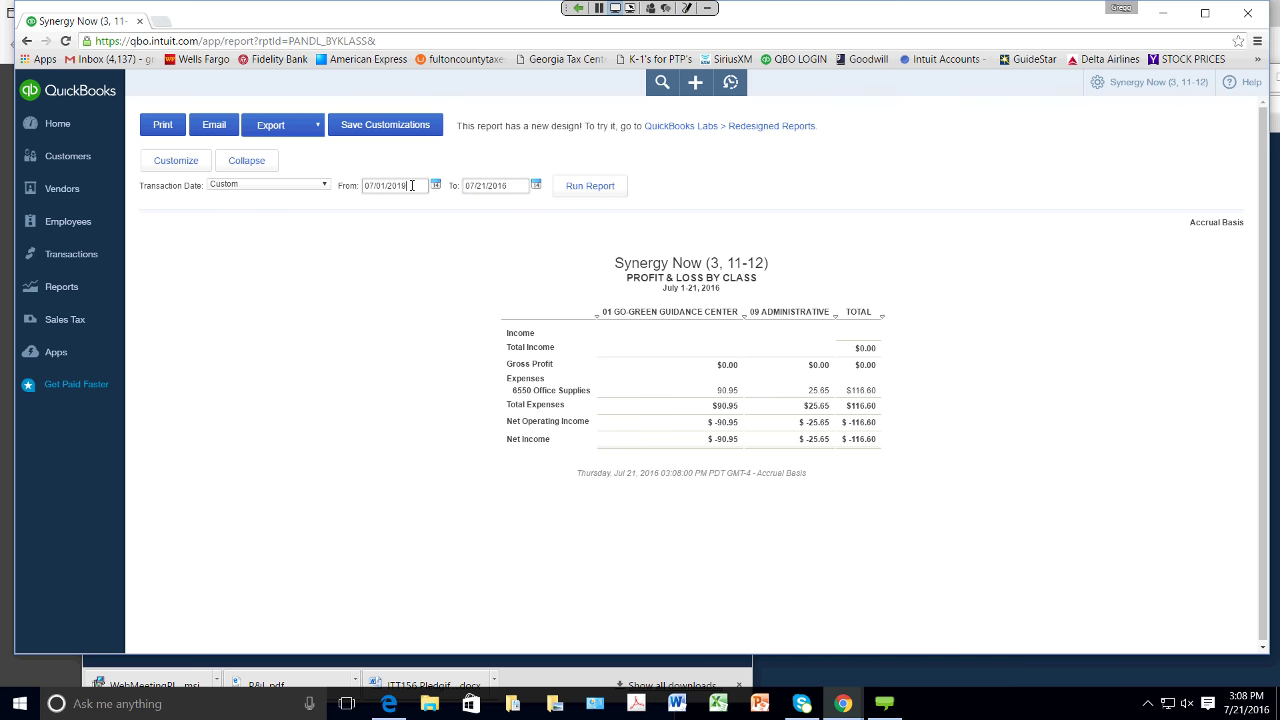
{"action": "left_click", "coordinate": [513, 185]}
{"action": "type", "text": "06/30/2020"}
{"action": "left_click", "coordinate": [578, 190]}
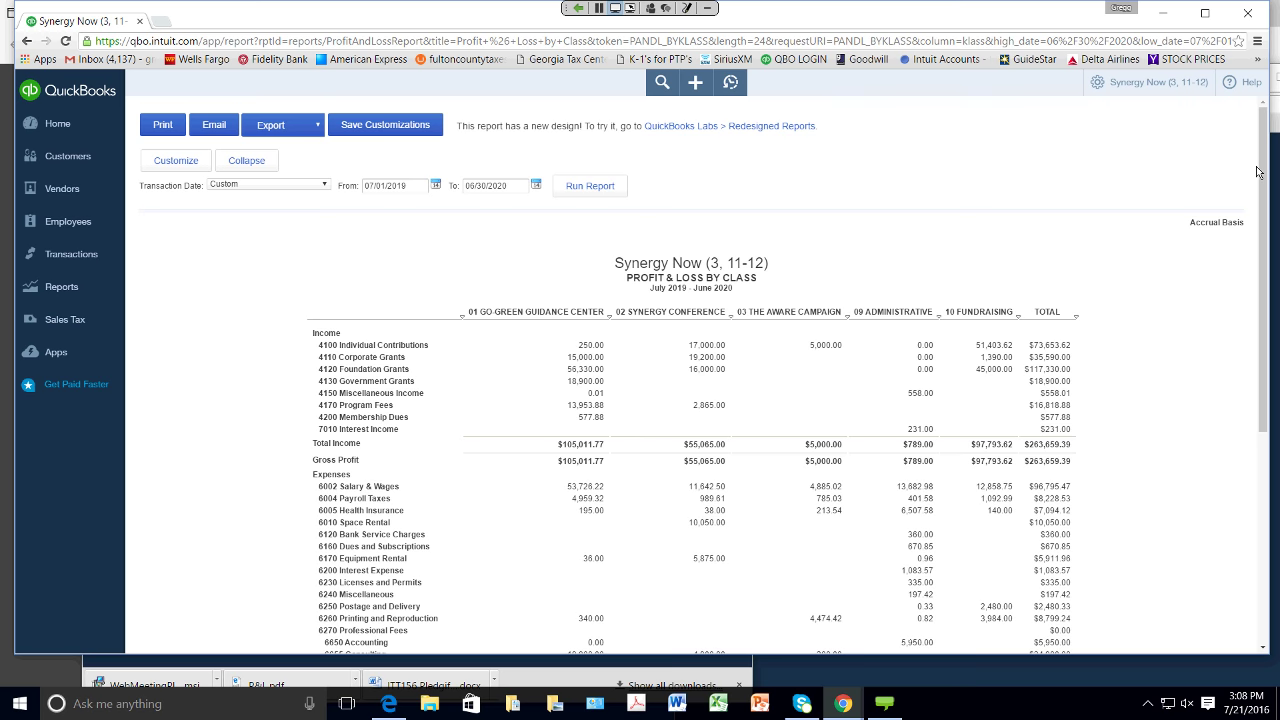
Step: Collapse the sub-accounts in the Profit and Loss by Class report and review the class totals down to net income
{"action": "left_click_drag", "start_coordinate": [1260, 172], "coordinate": [1258, 256]}
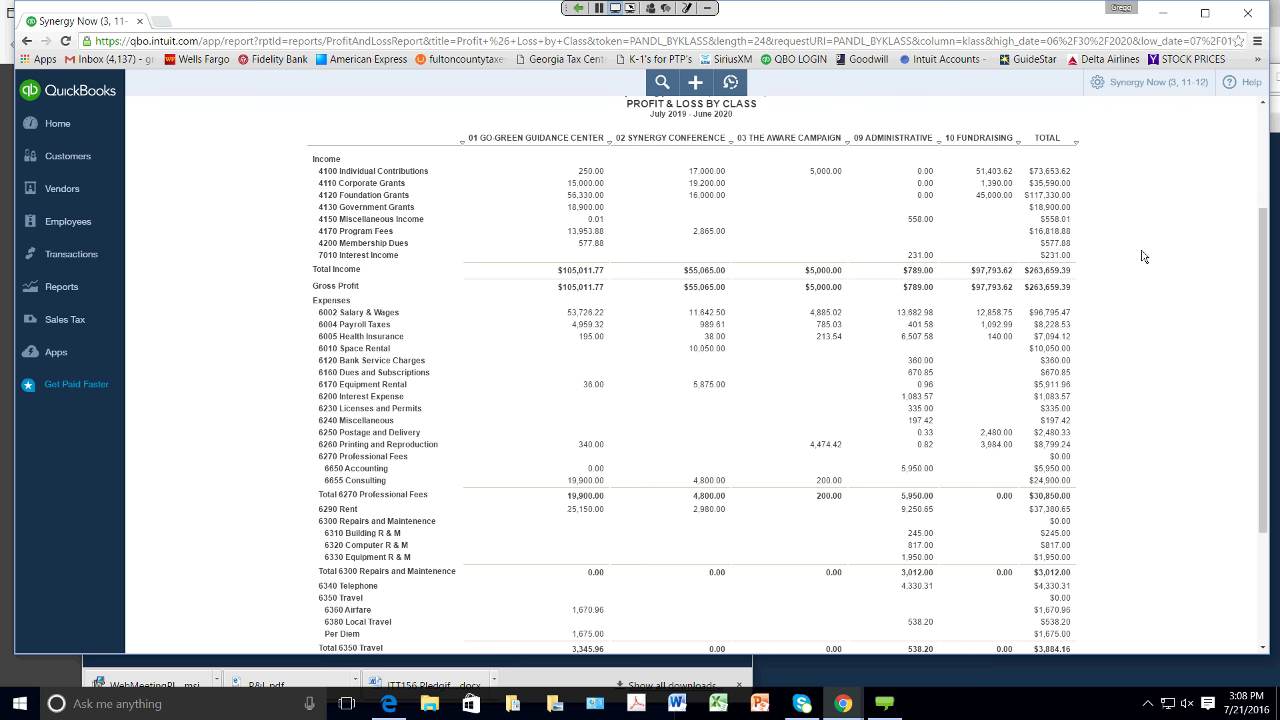
{"action": "scroll", "coordinate": [1264, 254], "scroll_direction": "down", "scroll_amount": 3}
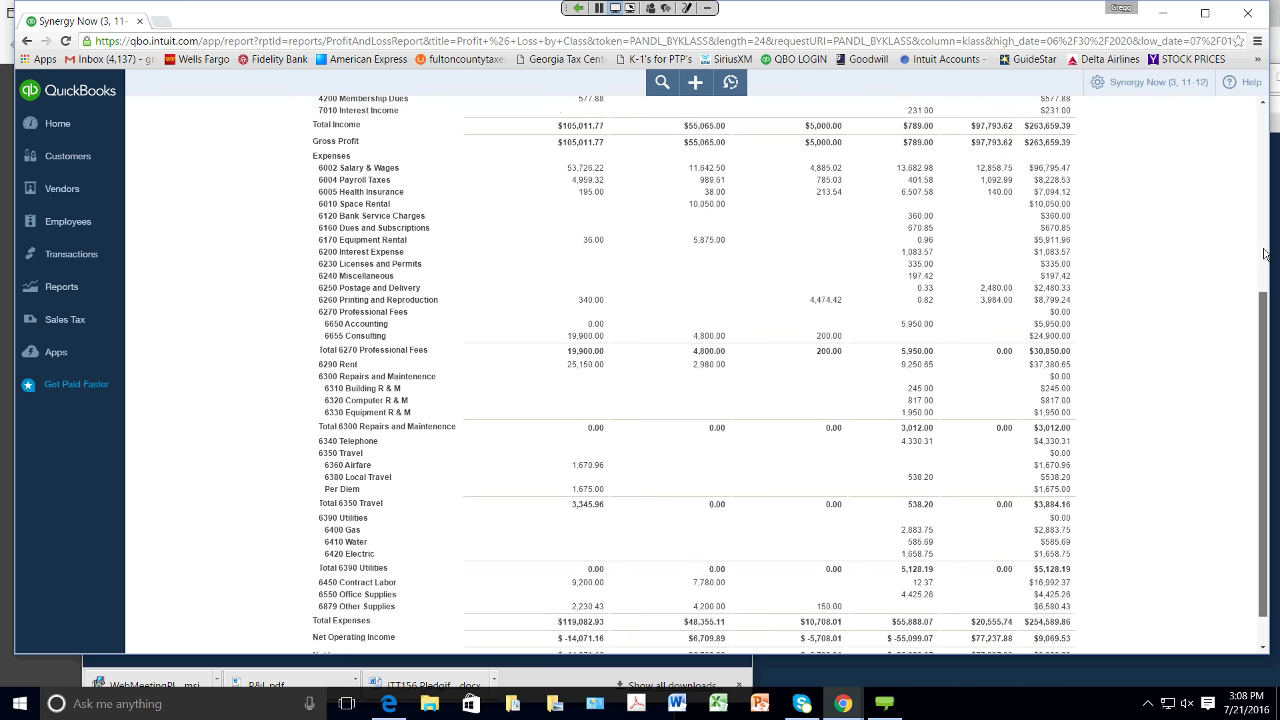
{"action": "scroll", "coordinate": [1264, 254], "scroll_direction": "down", "scroll_amount": 1}
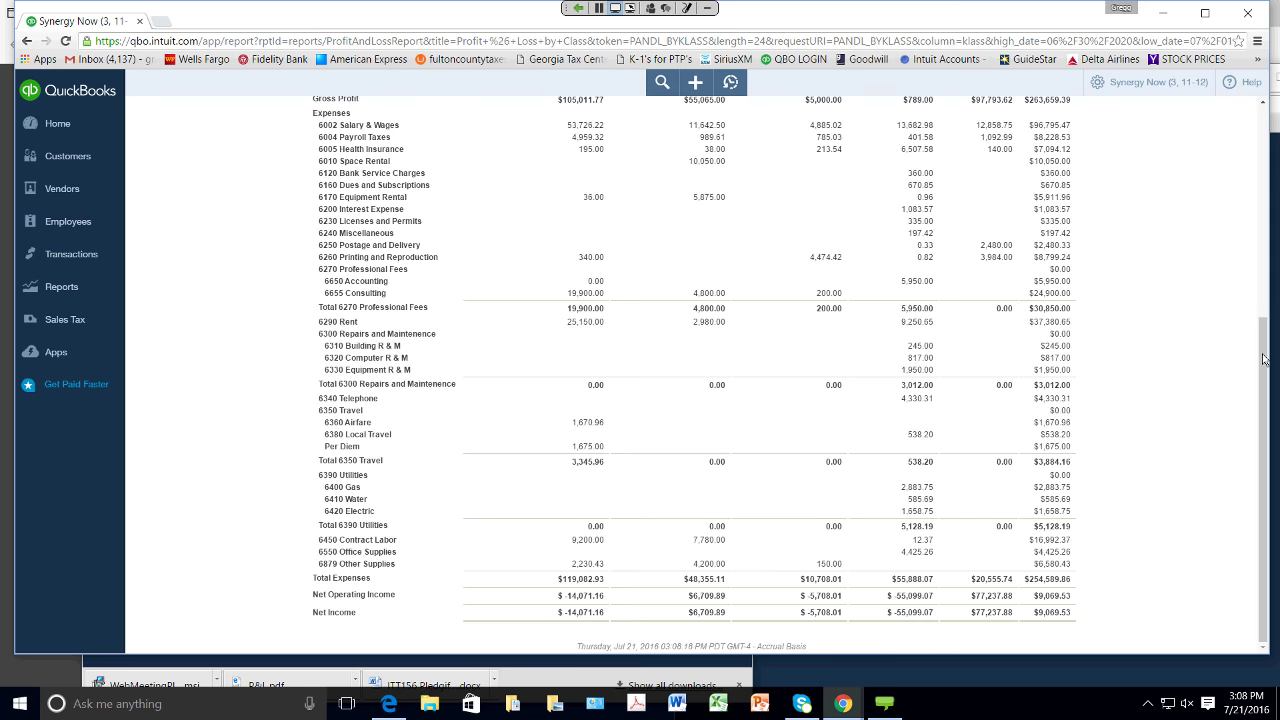
{"action": "scroll", "coordinate": [1264, 360], "scroll_direction": "up", "scroll_amount": 3}
{"action": "scroll", "coordinate": [1264, 360], "scroll_direction": "up", "scroll_amount": 3}
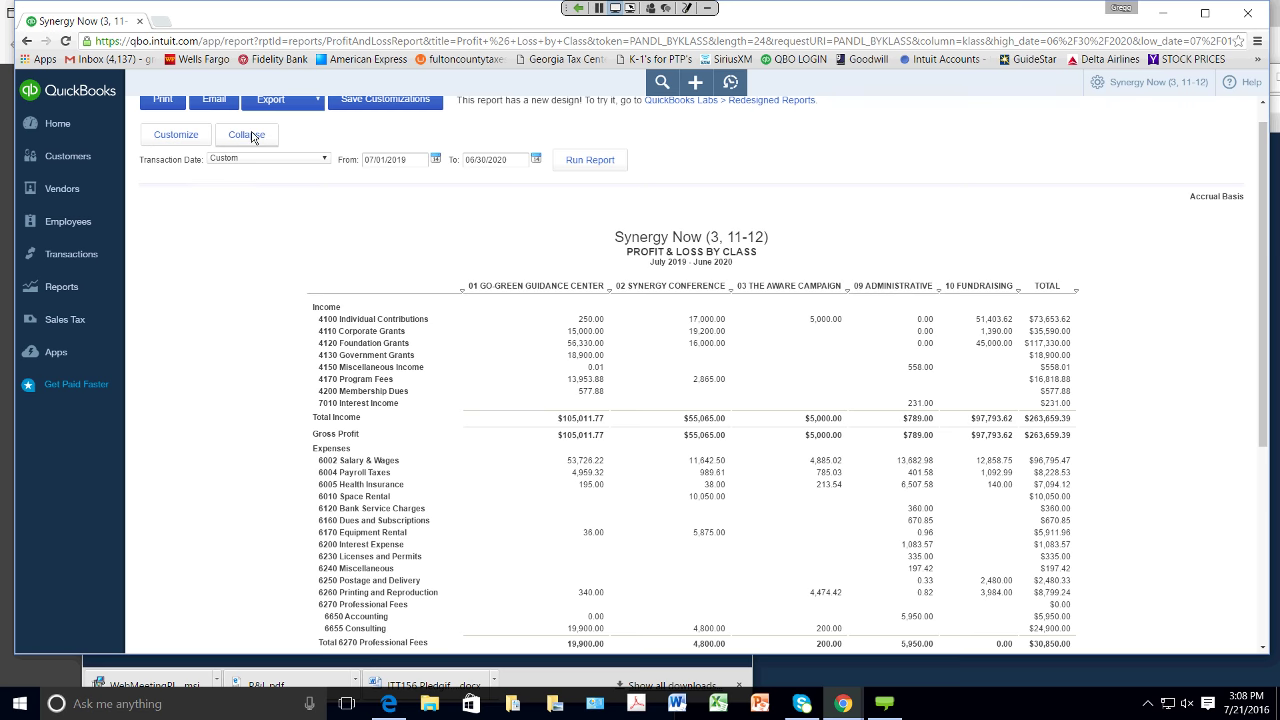
{"action": "left_click", "coordinate": [250, 135]}
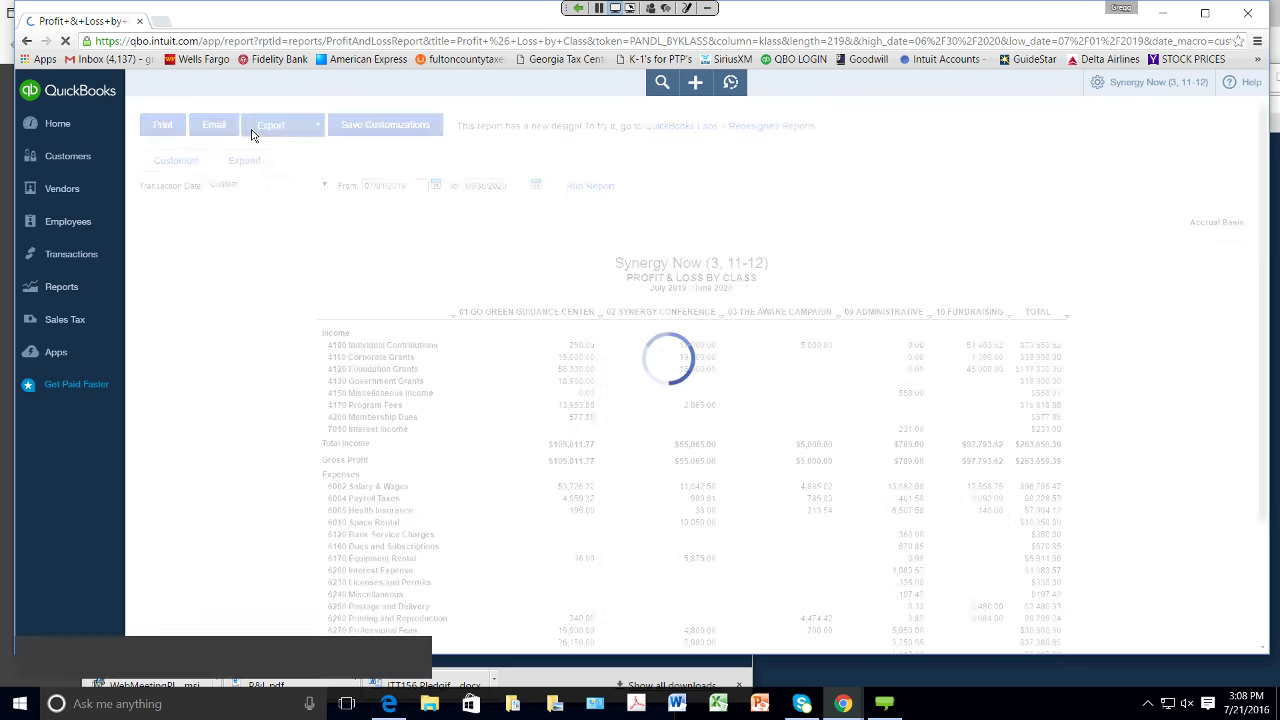
{"action": "scroll", "coordinate": [1262, 380], "scroll_direction": "down", "scroll_amount": 3}
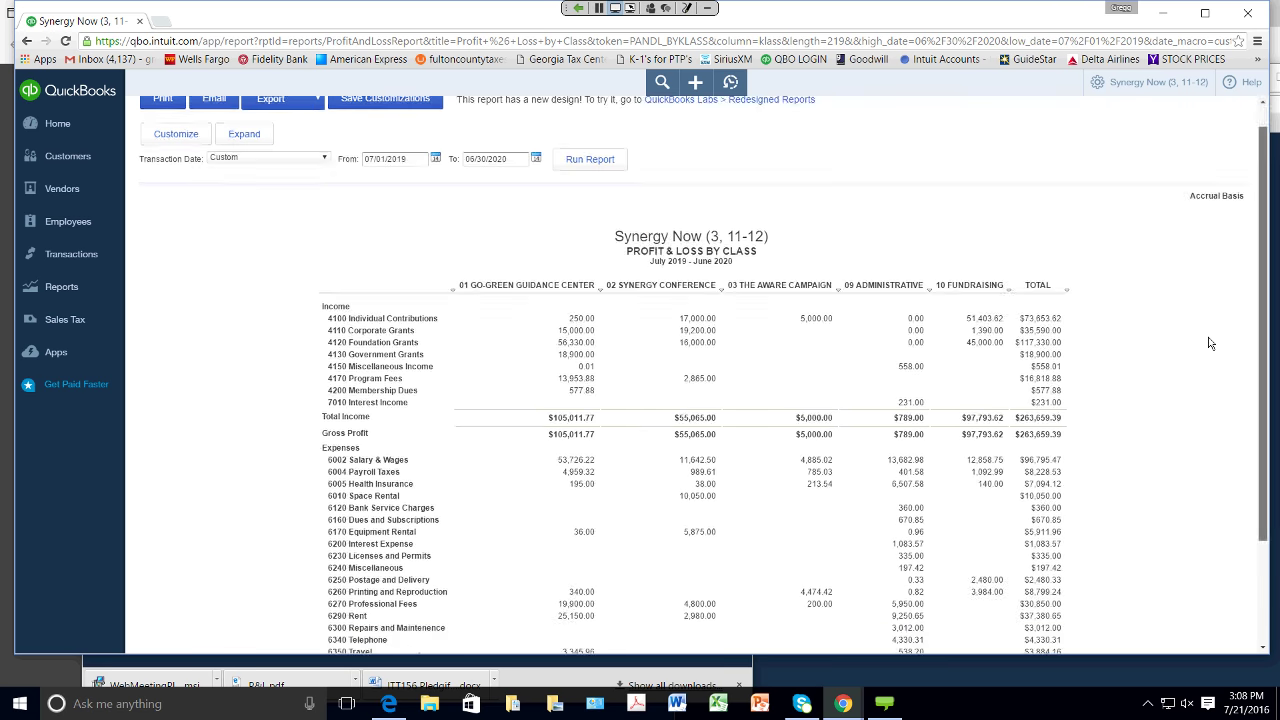
{"action": "scroll", "coordinate": [1262, 380], "scroll_direction": "down", "scroll_amount": 1}
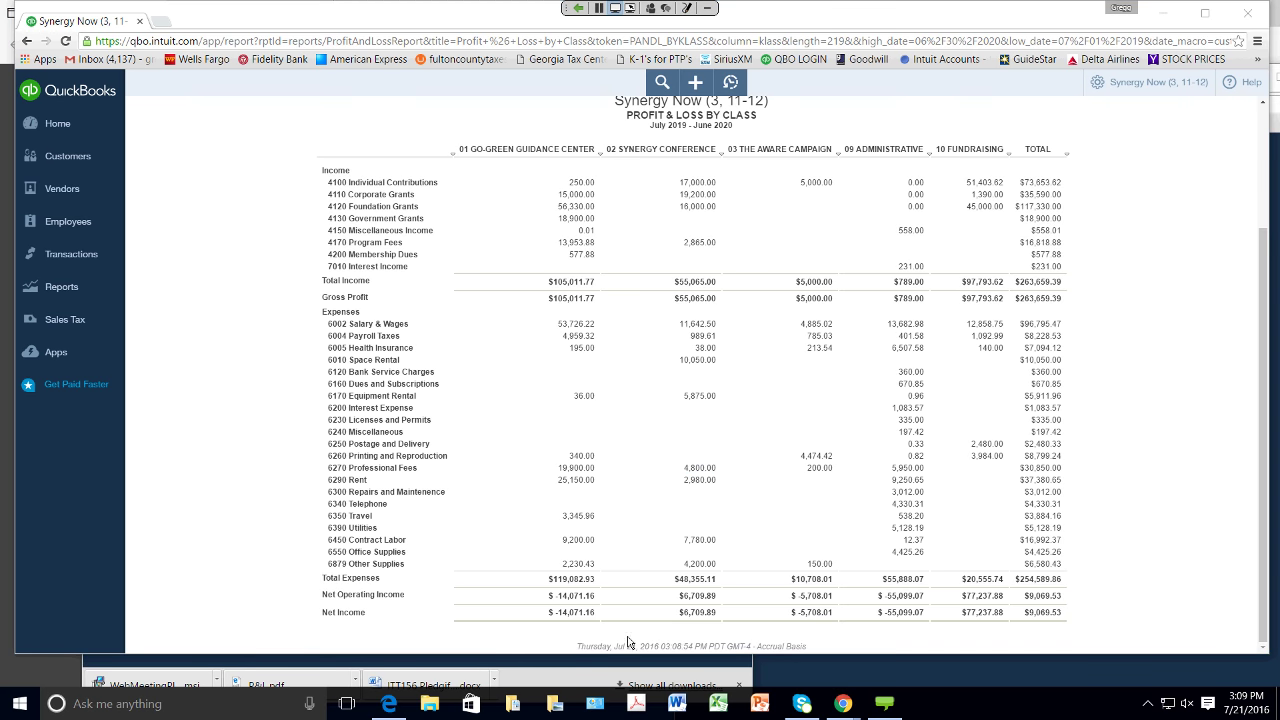
Step: Switch to Edge and view the Part IX Statement of Functional Expenses in 990.pdf and the Audit Functional Expenses document
{"action": "left_click", "coordinate": [710, 698]}
{"action": "key", "text": "alt+Tab"}
{"action": "key", "text": "alt+Tab"}
{"action": "key", "text": "alt+Tab"}
{"action": "key", "text": "alt+Tab"}
{"action": "key", "text": "alt+Tab"}
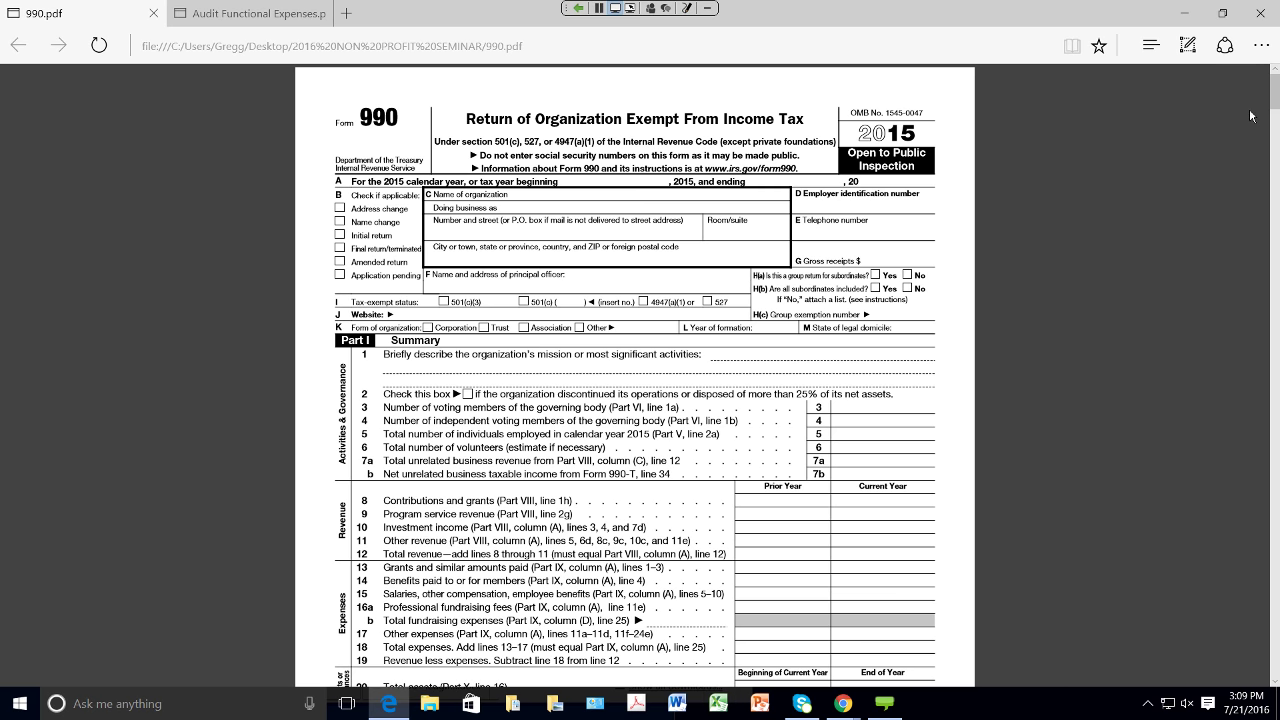
{"action": "mouse_move", "coordinate": [1252, 112]}
{"action": "scroll", "coordinate": [1274, 112], "scroll_direction": "down", "scroll_amount": 3}
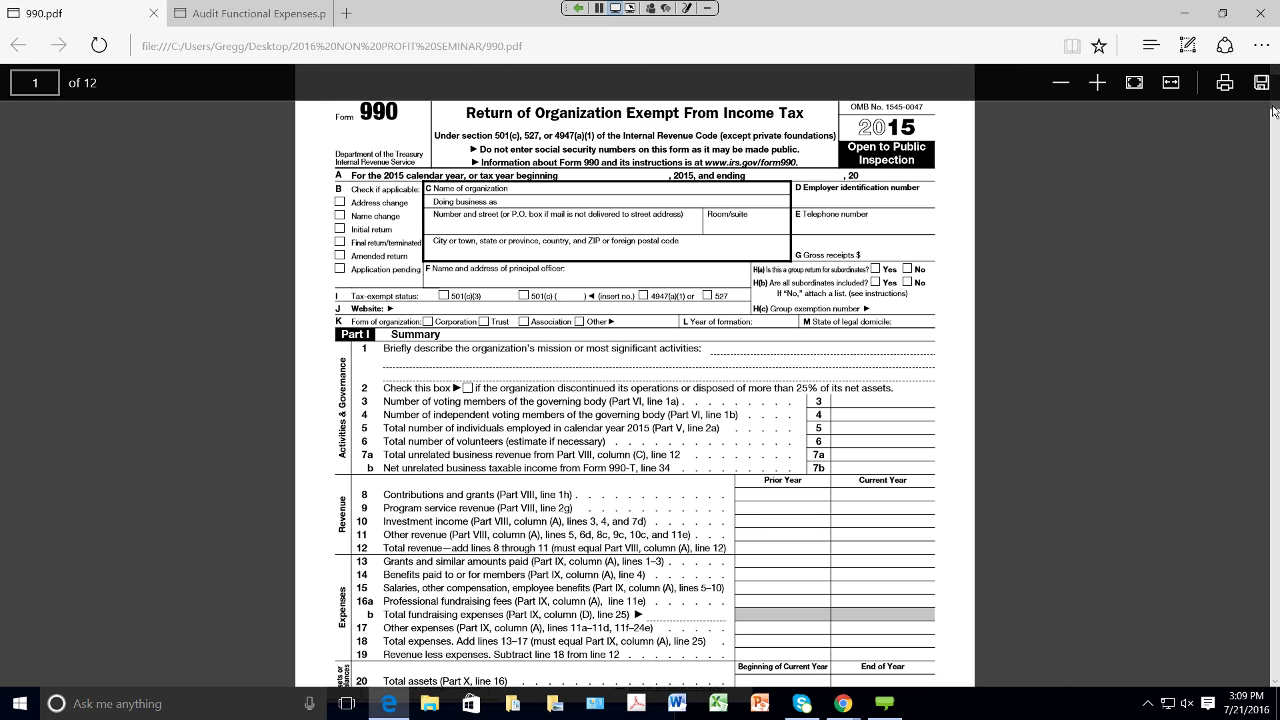
{"action": "left_click_drag", "start_coordinate": [1276, 115], "coordinate": [1222, 558]}
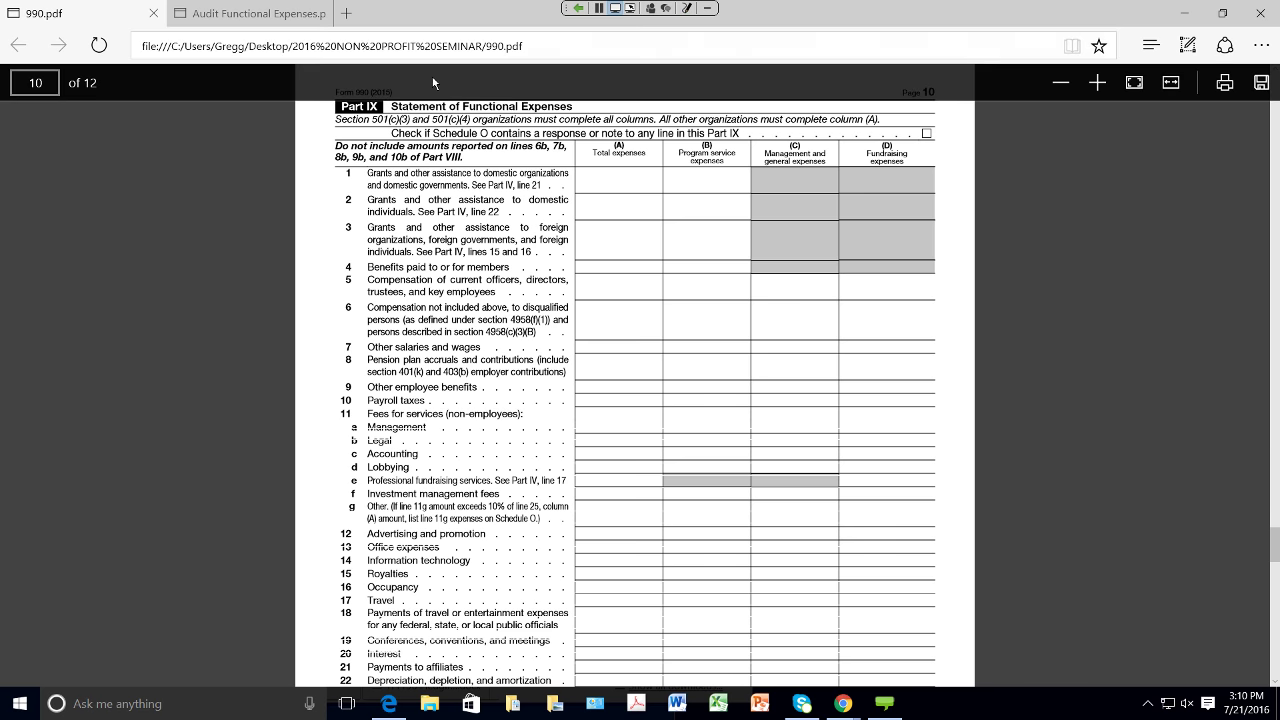
{"action": "left_click", "coordinate": [252, 19]}
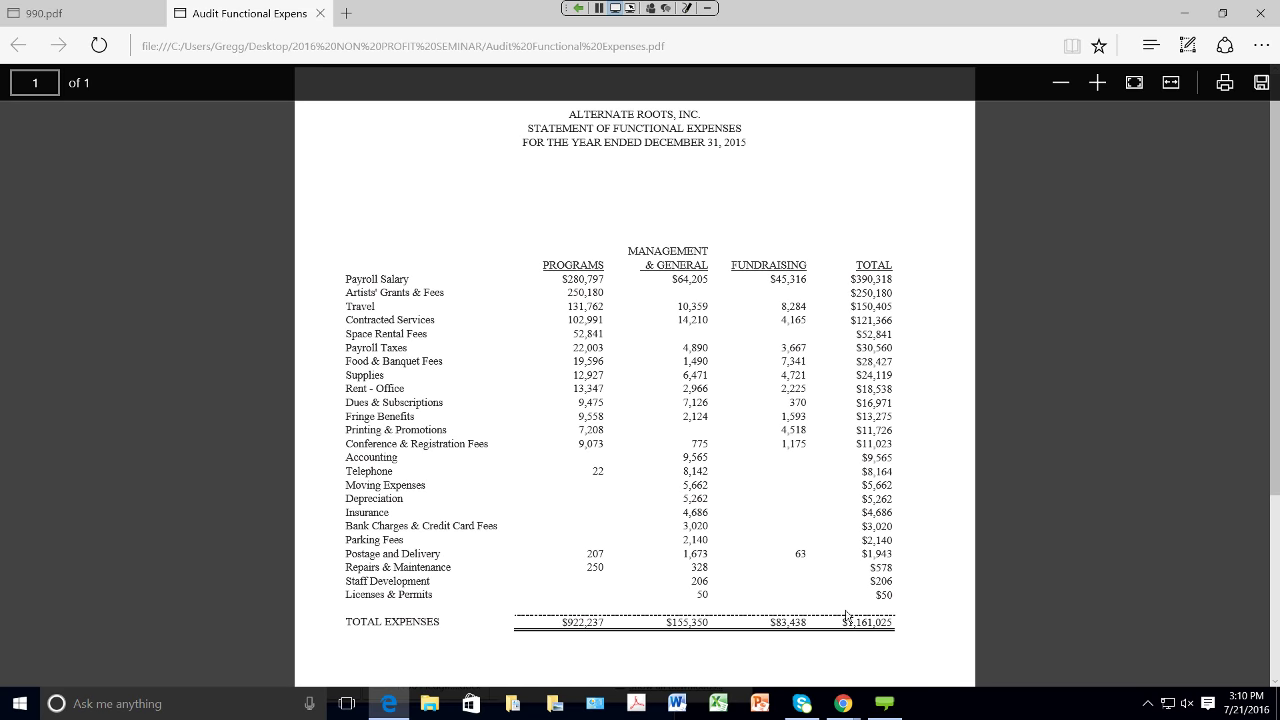
Step: Return to the Profit and Loss by Class report in Chrome, expand its sub-accounts and review the figures by class
{"action": "mouse_move", "coordinate": [843, 706]}
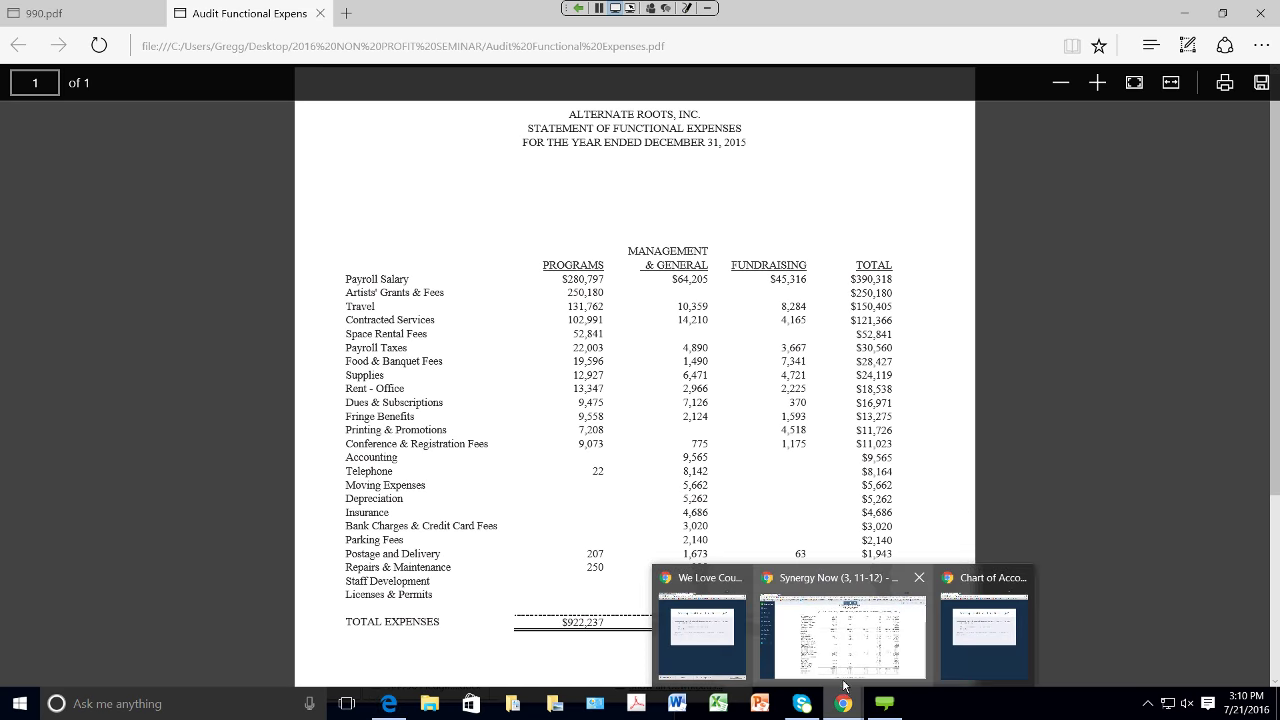
{"action": "left_click", "coordinate": [843, 684]}
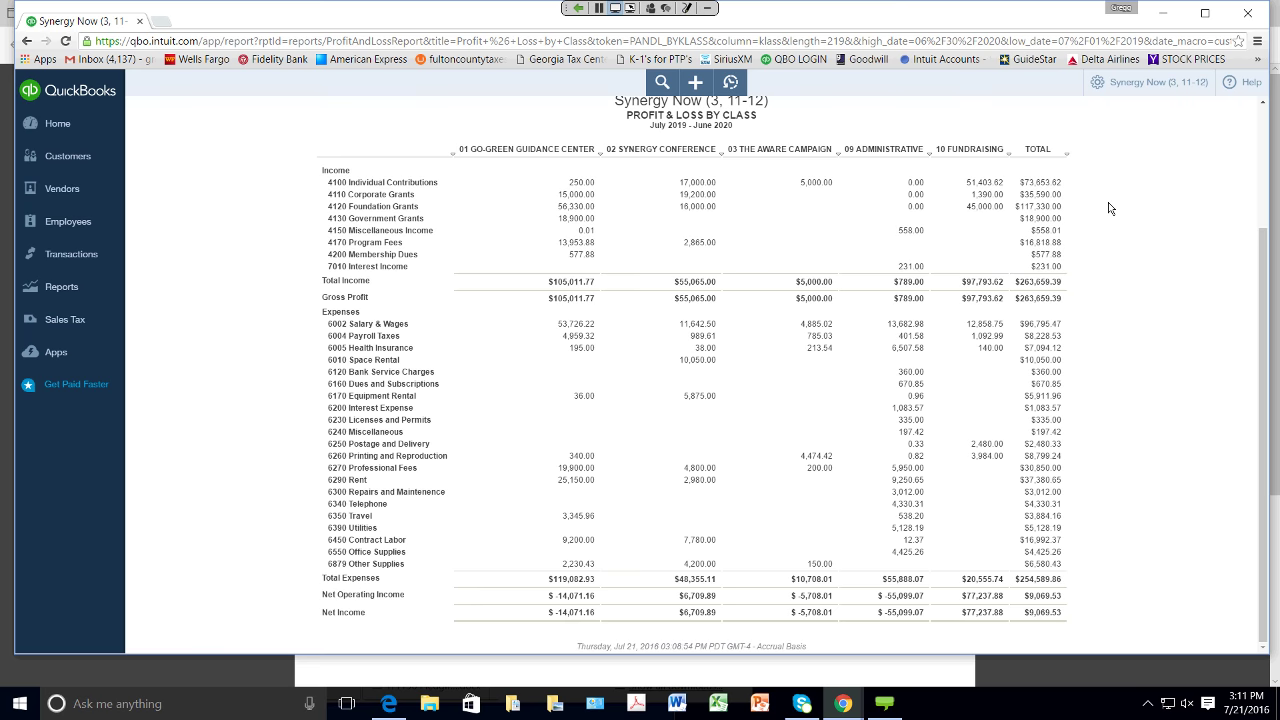
{"action": "scroll", "coordinate": [1108, 208], "scroll_direction": "up", "scroll_amount": 2}
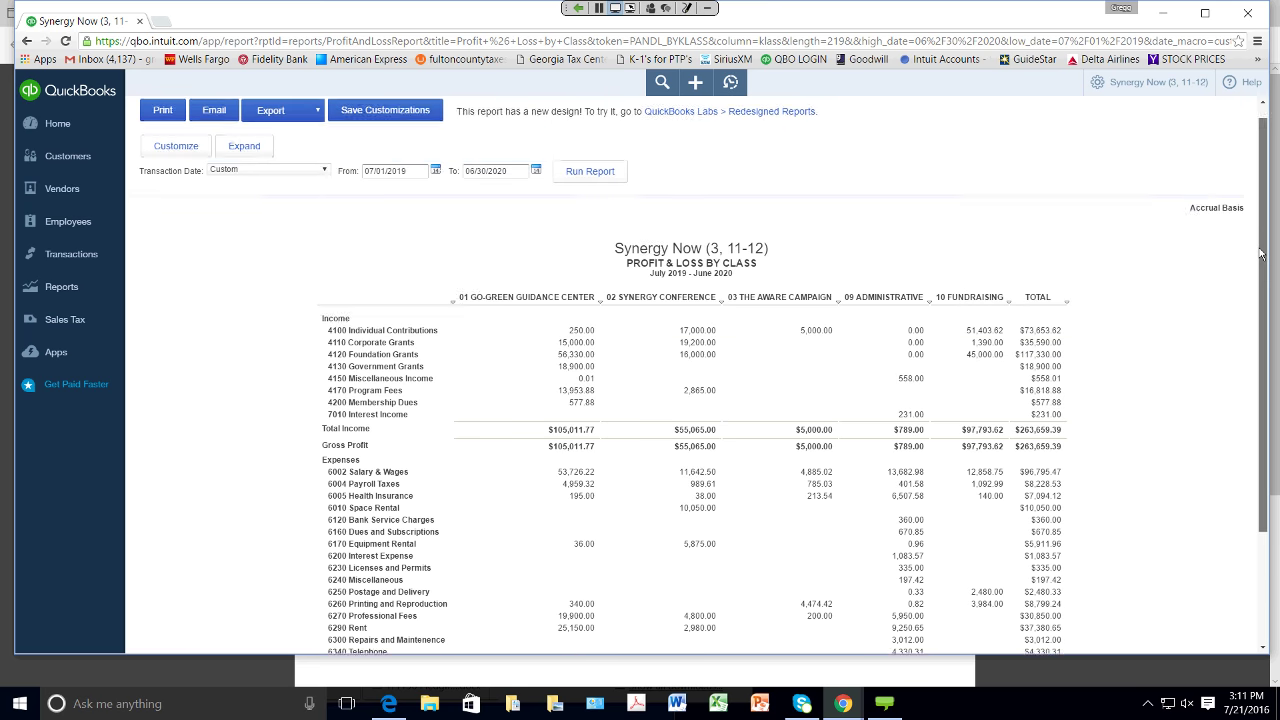
{"action": "left_click", "coordinate": [246, 164]}
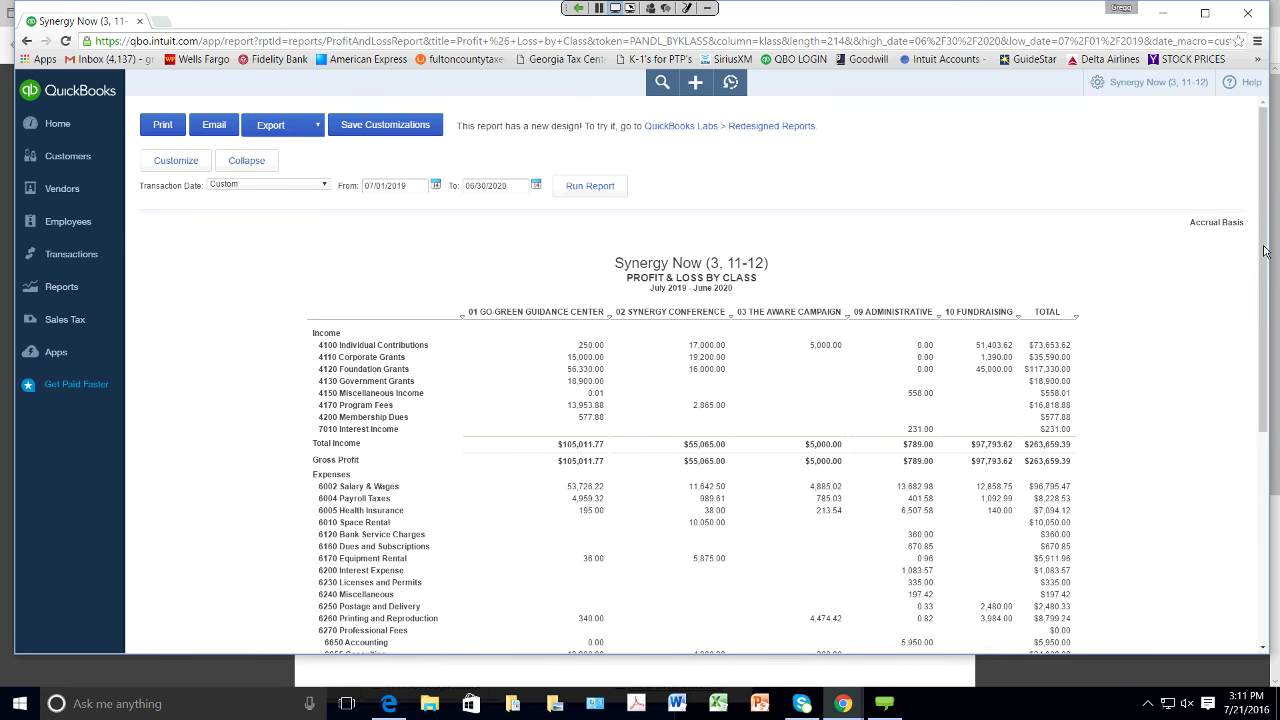
{"action": "left_click_drag", "start_coordinate": [1265, 250], "coordinate": [1260, 343]}
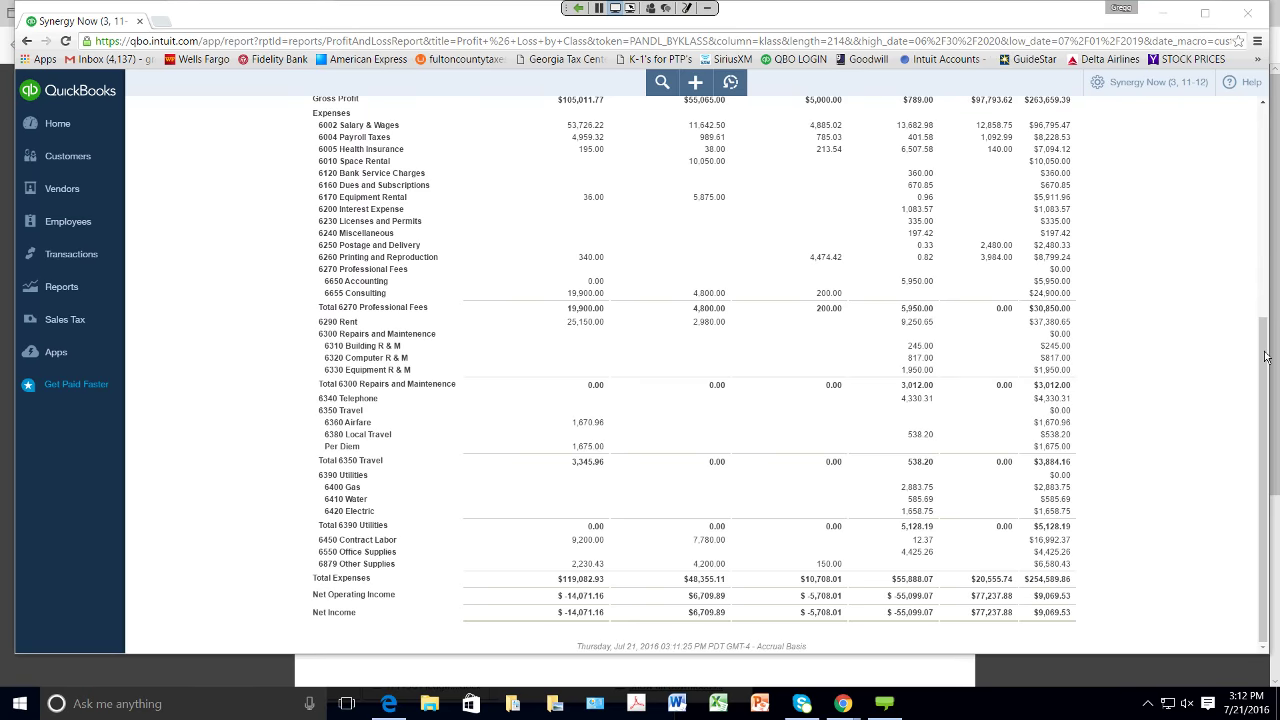
{"action": "scroll", "coordinate": [1265, 357], "scroll_direction": "up", "scroll_amount": 3}
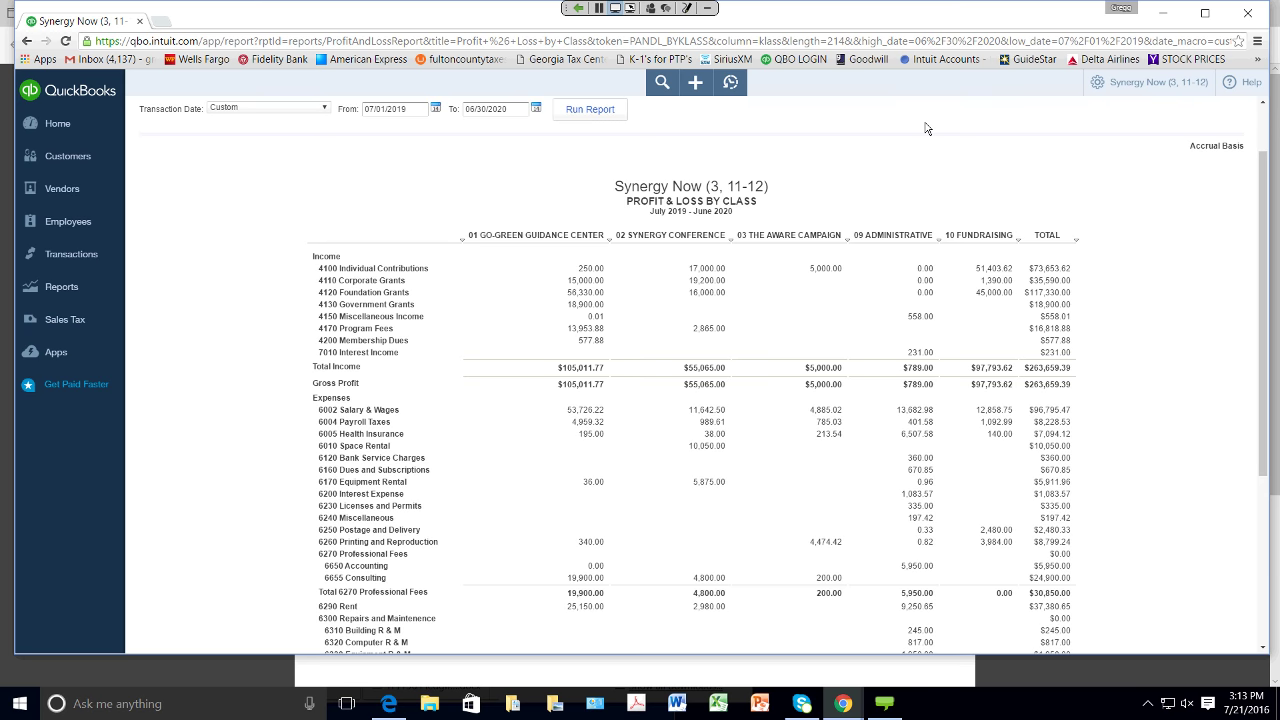
Step: Open Budgeting, start a new budget and pass the introduction of the budget interview
{"action": "left_click", "coordinate": [1099, 86]}
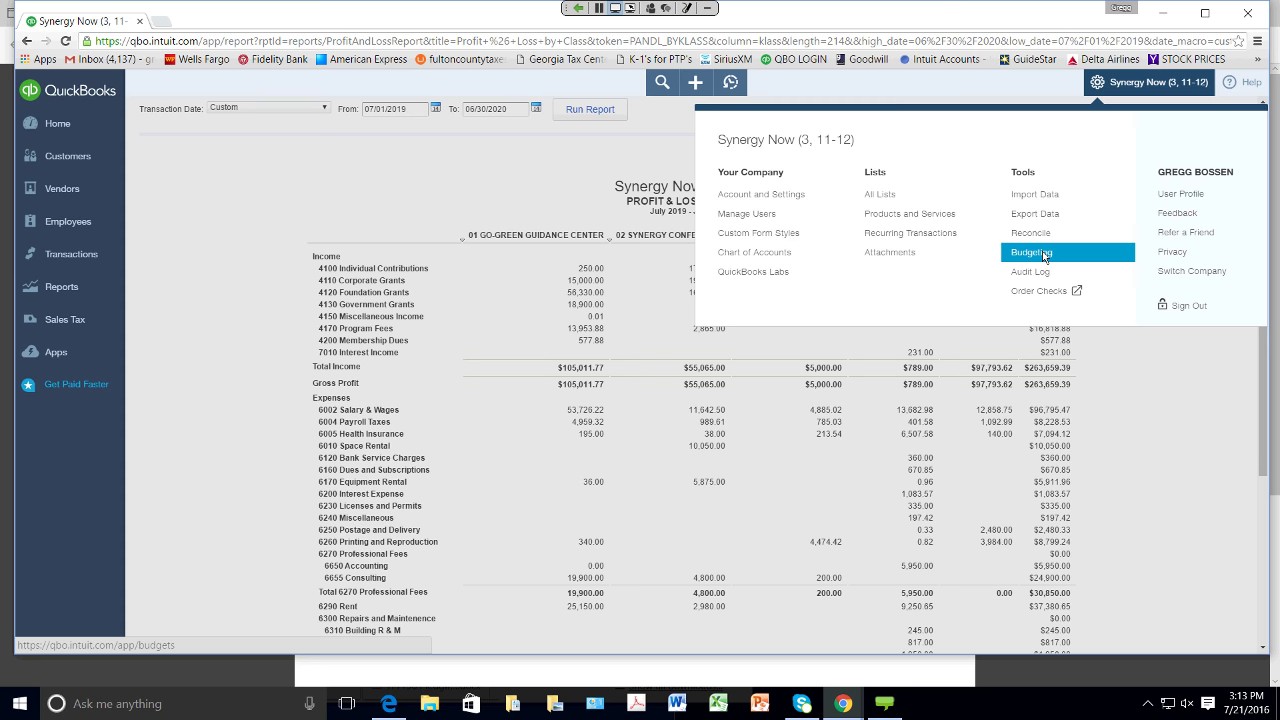
{"action": "left_click", "coordinate": [1044, 256]}
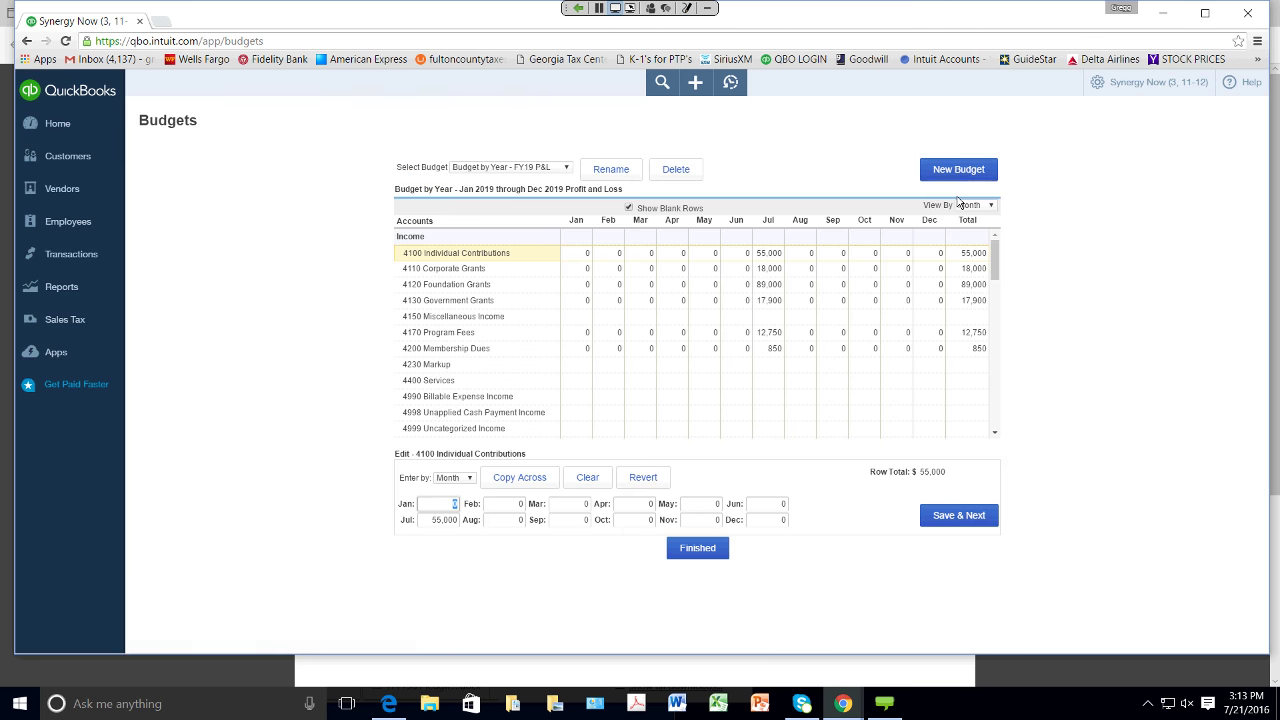
{"action": "left_click", "coordinate": [957, 169]}
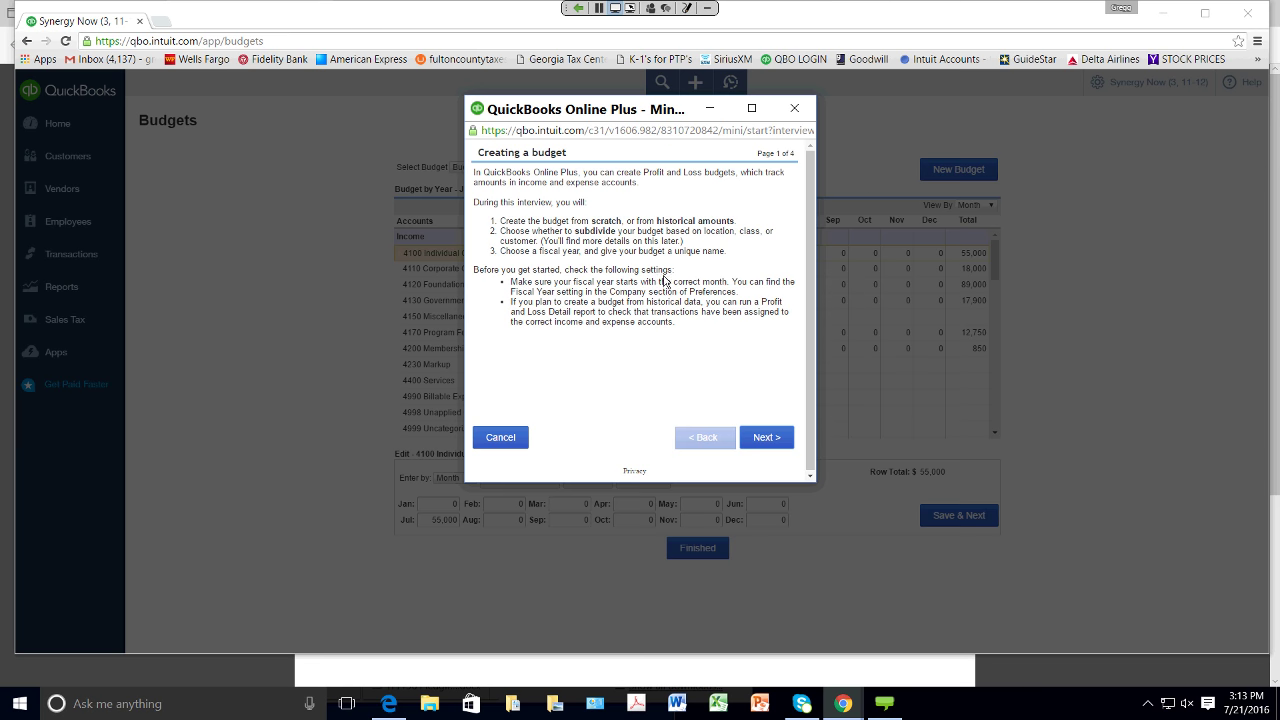
{"action": "left_click", "coordinate": [766, 437]}
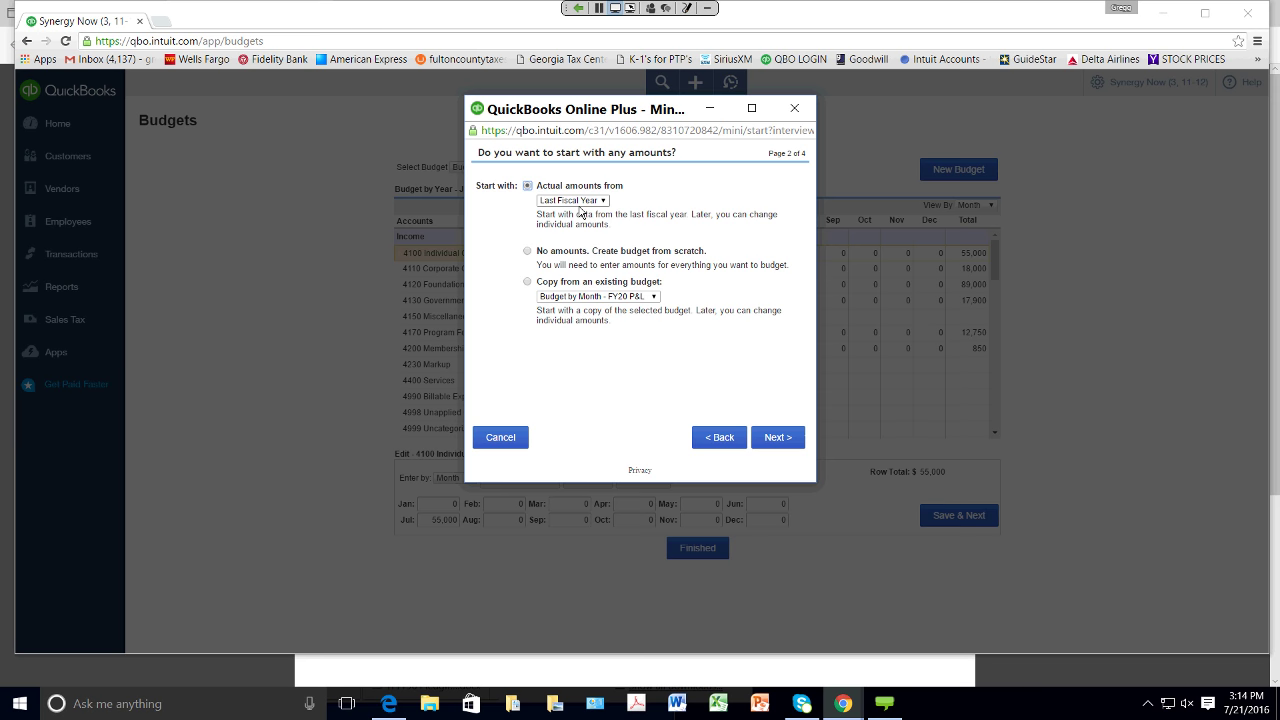
Step: Base the new budget on a copy of the existing Budget by Month - FY20 P&L, without subdividing it
{"action": "left_click", "coordinate": [528, 283]}
{"action": "left_click", "coordinate": [778, 437]}
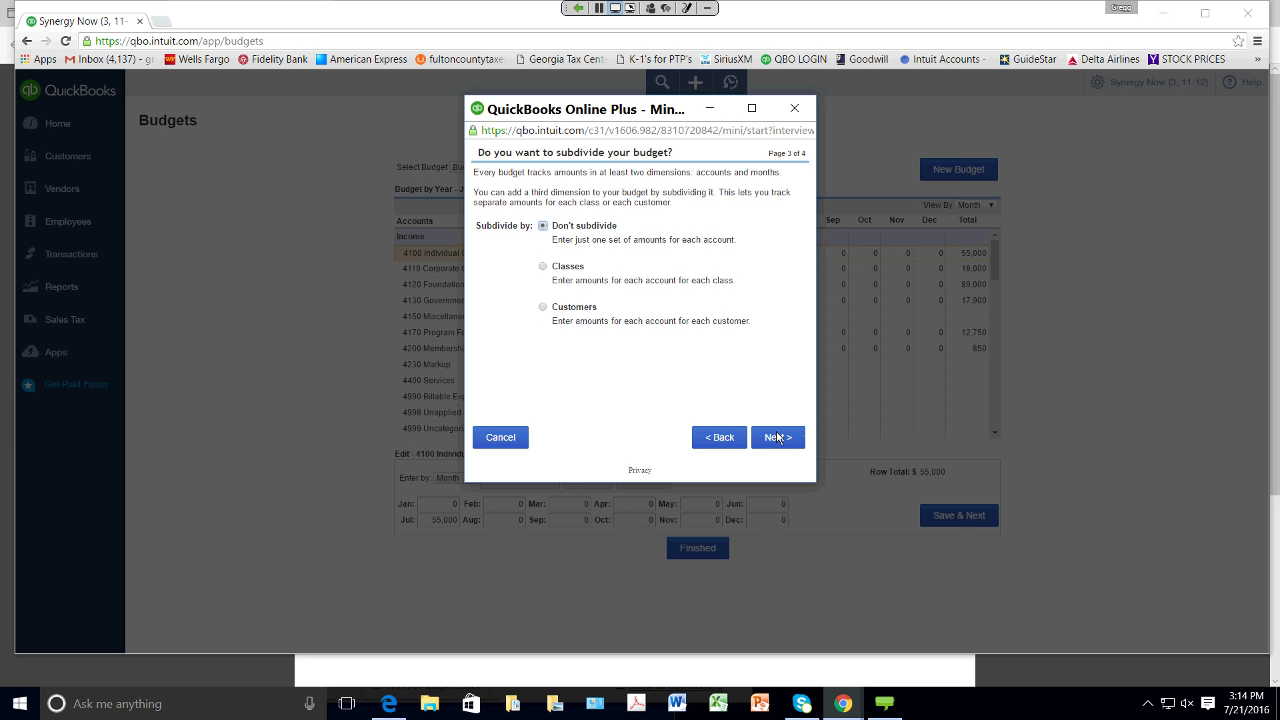
{"action": "left_click", "coordinate": [772, 437]}
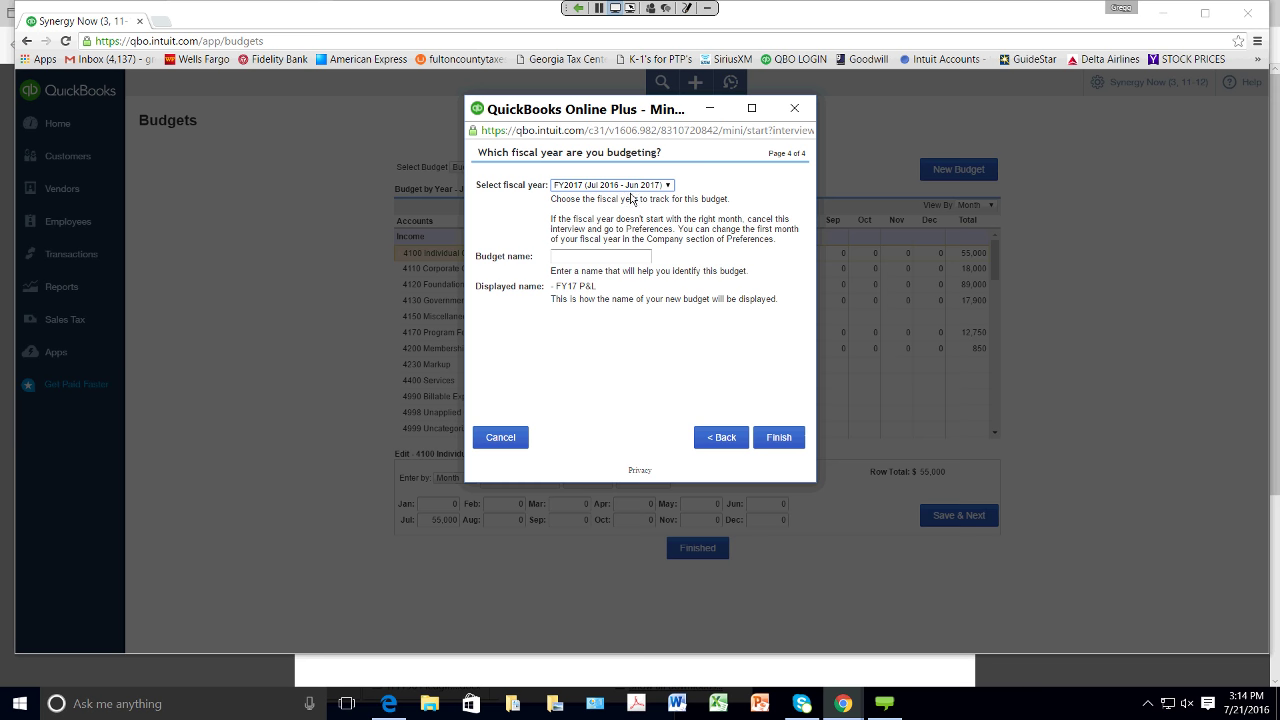
Step: Try to finish the new FY2017 (Jul 2016 - Jun 2017) budget under the name Annual Budget
{"action": "left_click", "coordinate": [602, 256]}
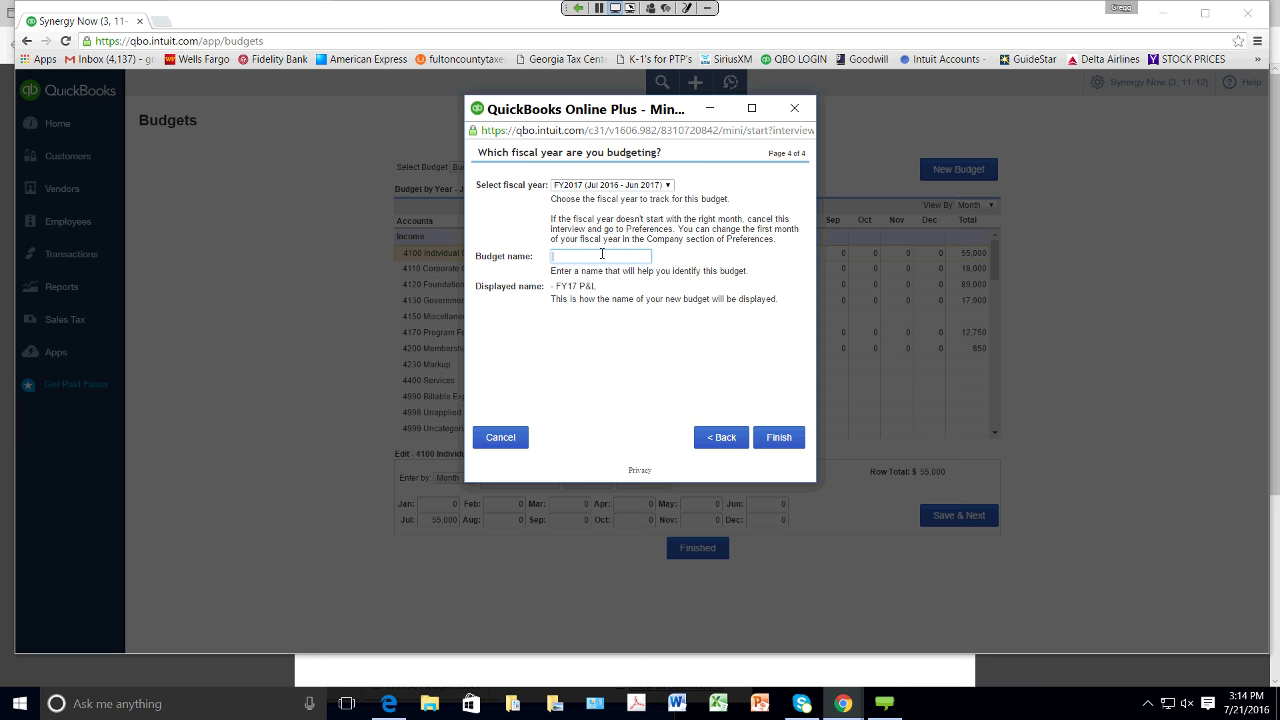
{"action": "type", "text": "Annua"}
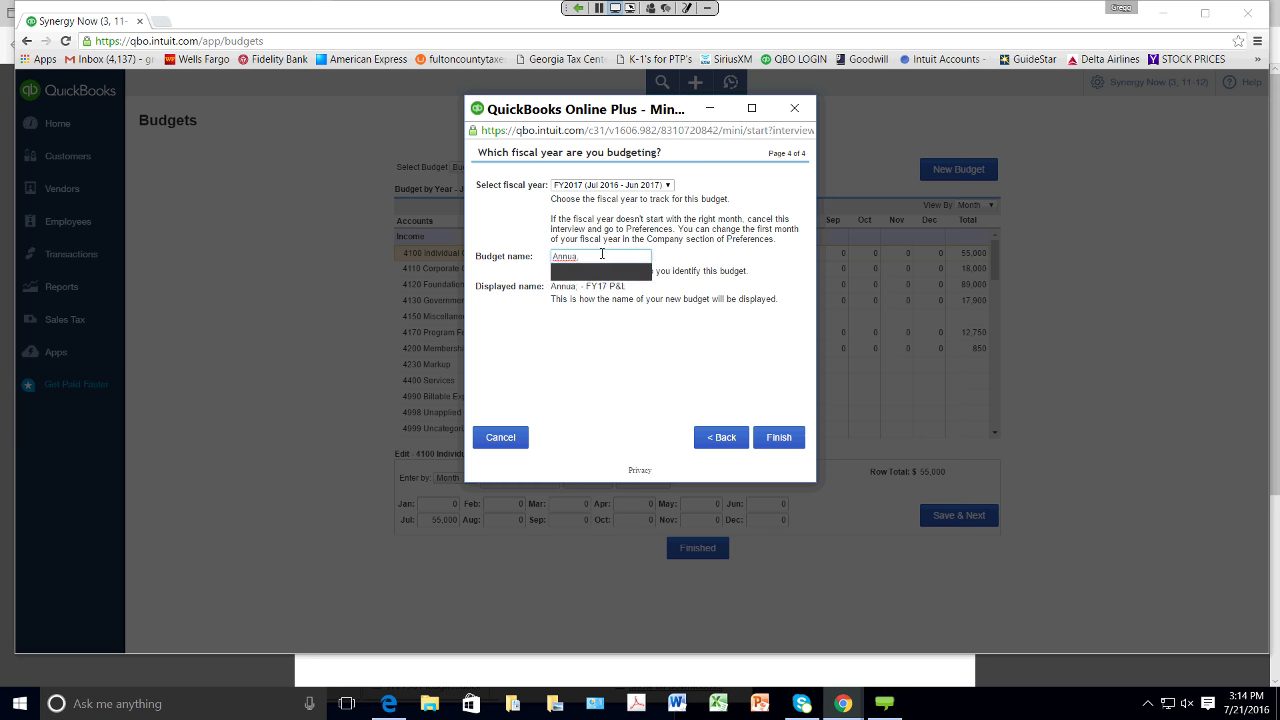
{"action": "type", "text": "l"}
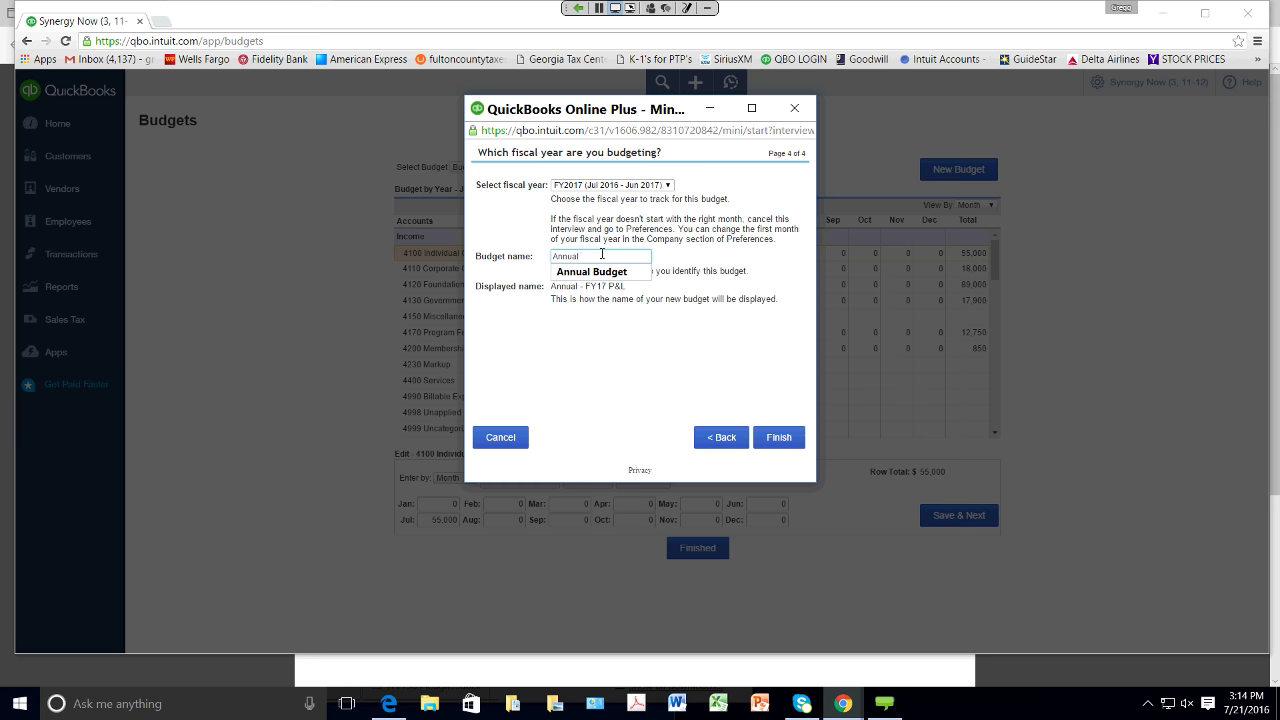
{"action": "left_click", "coordinate": [605, 270]}
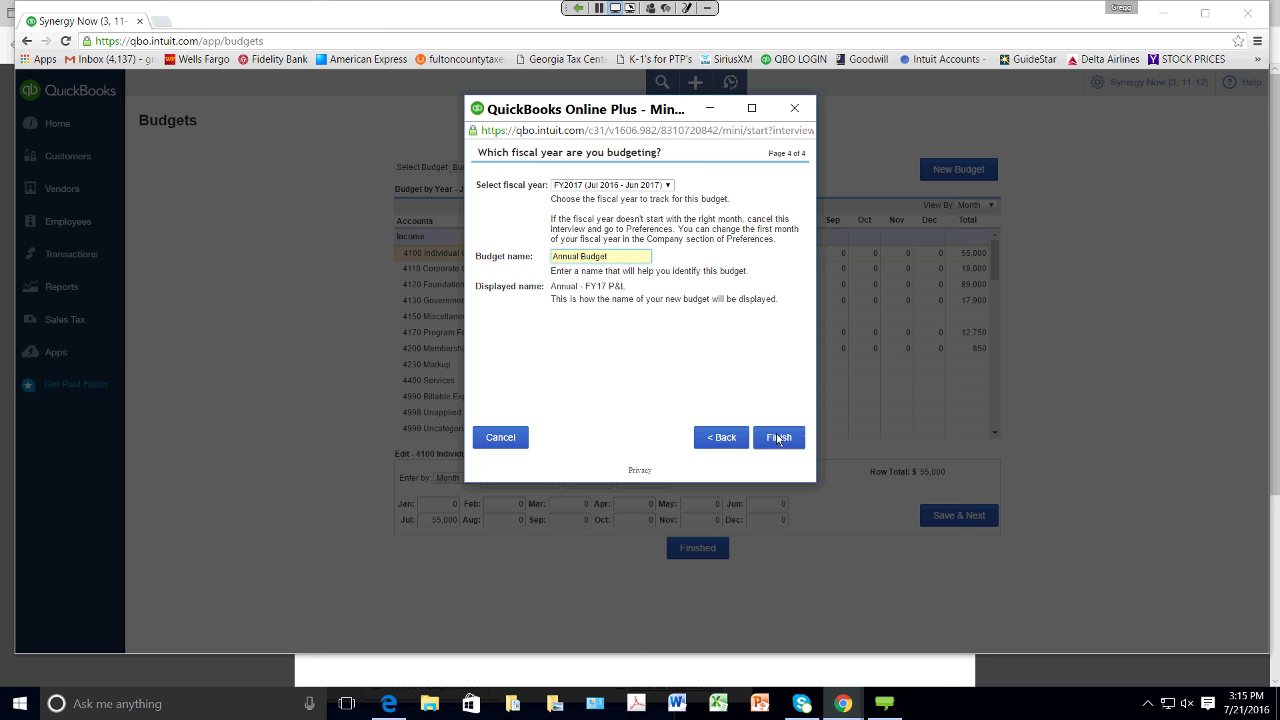
{"action": "left_click", "coordinate": [778, 439]}
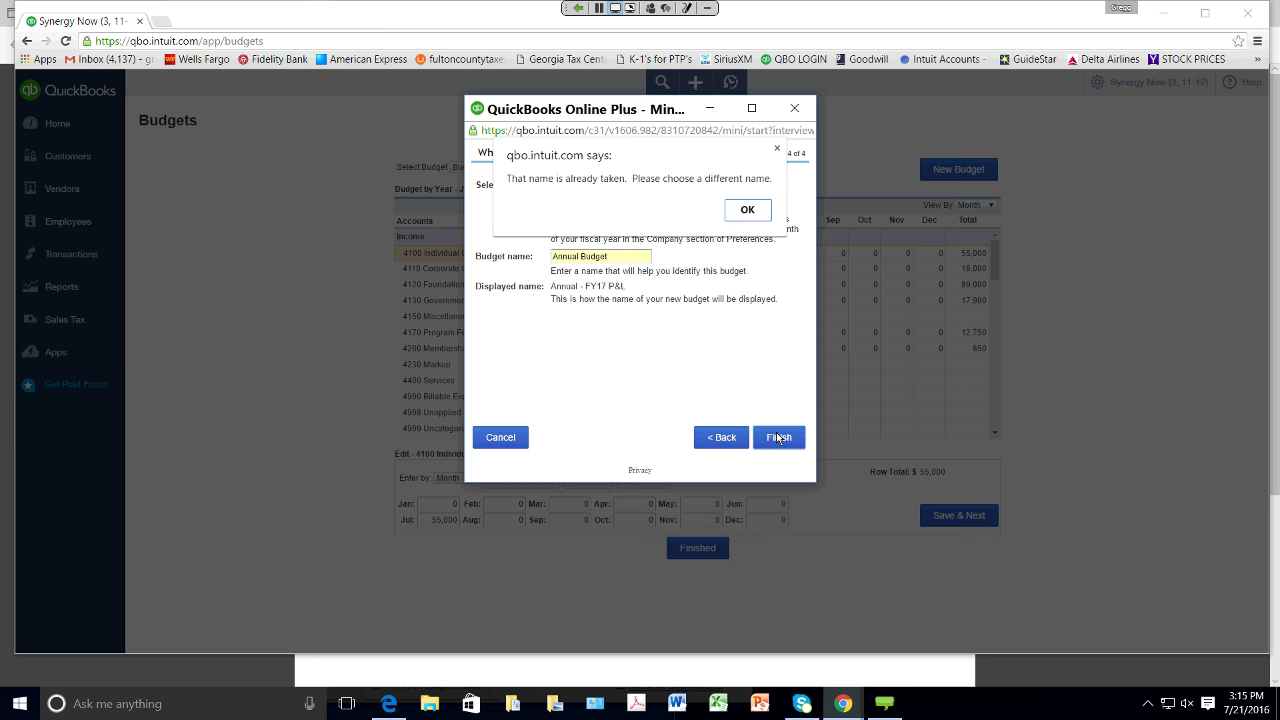
{"action": "left_click", "coordinate": [748, 210]}
Step: Extend the new budget's name to Annual Budget for me and finish creating the budget
{"action": "left_click", "coordinate": [612, 257]}
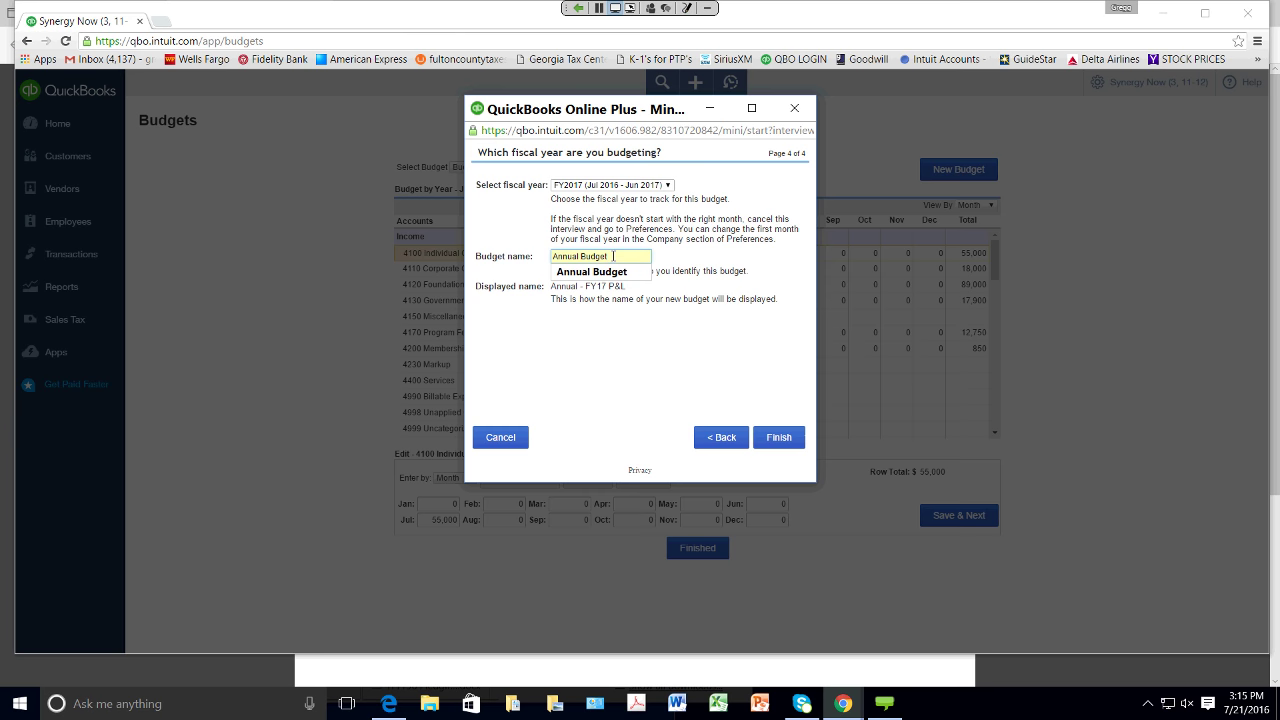
{"action": "type", "text": "fo"}
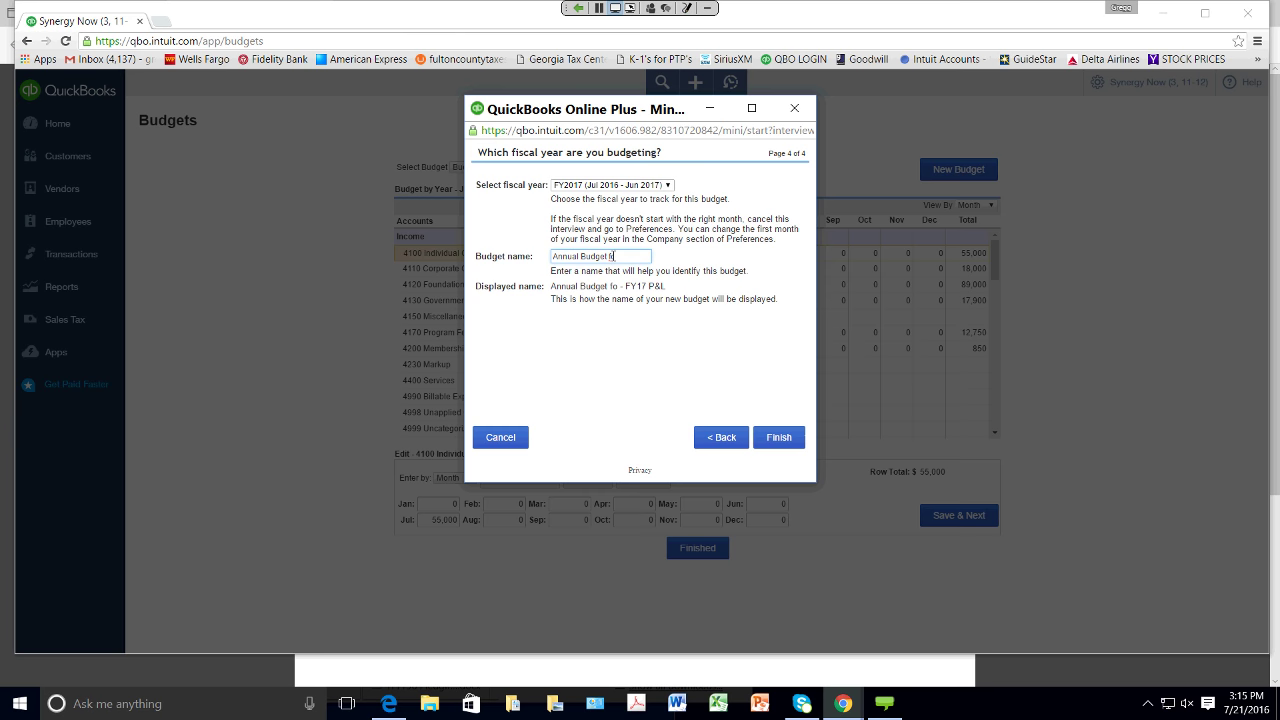
{"action": "key", "text": "BackSpace"}
{"action": "key", "text": "BackSpace"}
{"action": "type", "text": "for me"}
{"action": "left_click", "coordinate": [779, 437]}
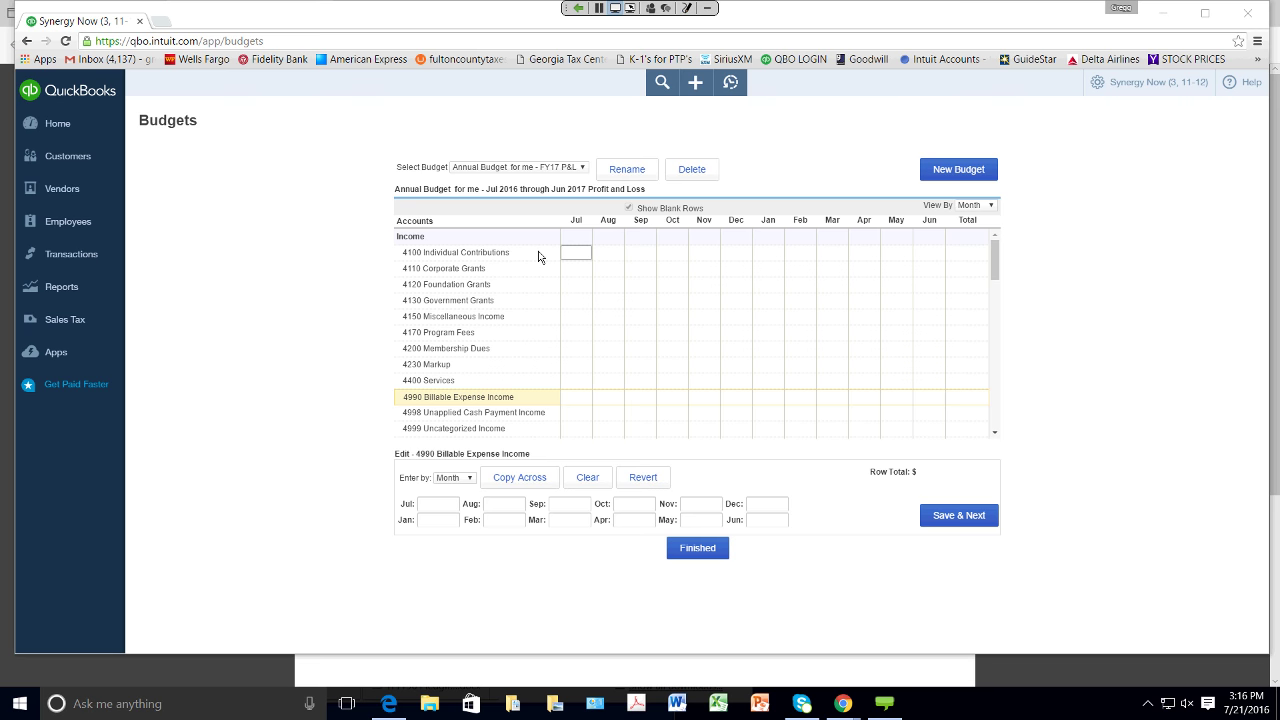
Step: Budget 4100 Individual Contributions at 1,000 for July, 5,000 for August, 10,000 for September and 12,000 for October, and save the row
{"action": "left_click", "coordinate": [575, 257]}
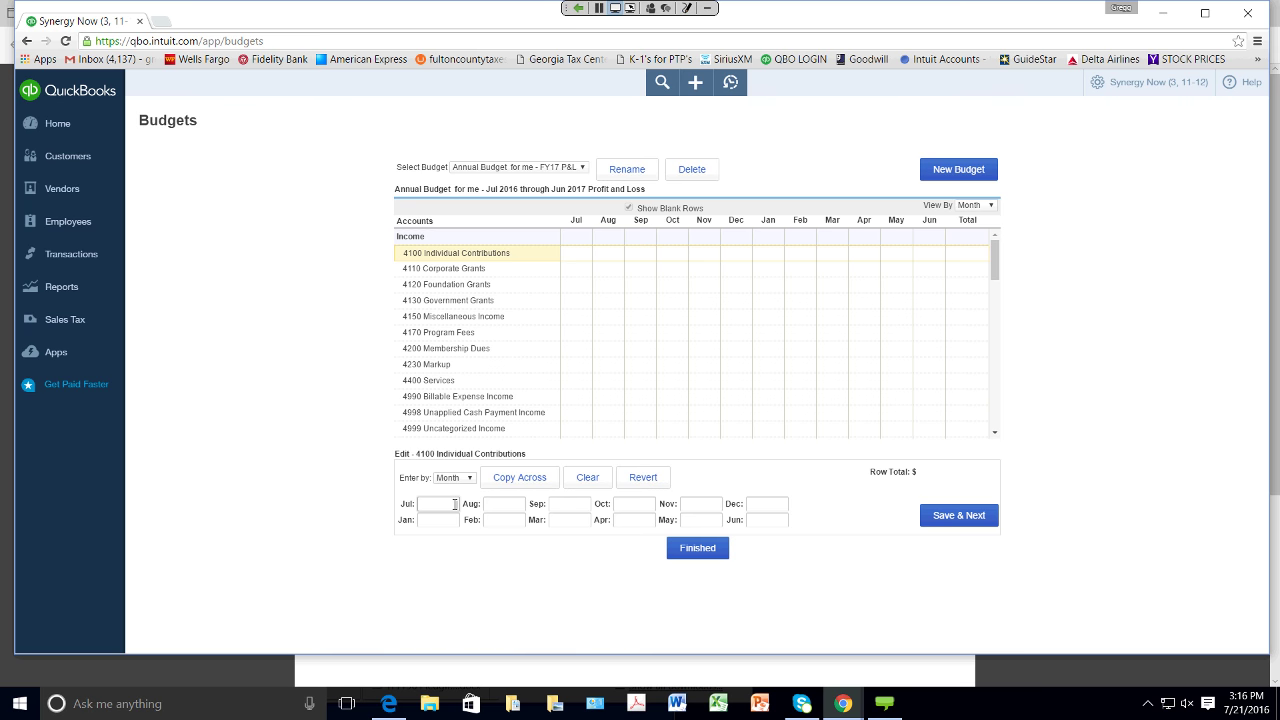
{"action": "type", "text": "1000"}
{"action": "key", "text": "Tab"}
{"action": "type", "text": "5000"}
{"action": "key", "text": "Tab"}
{"action": "type", "text": "10,00"}
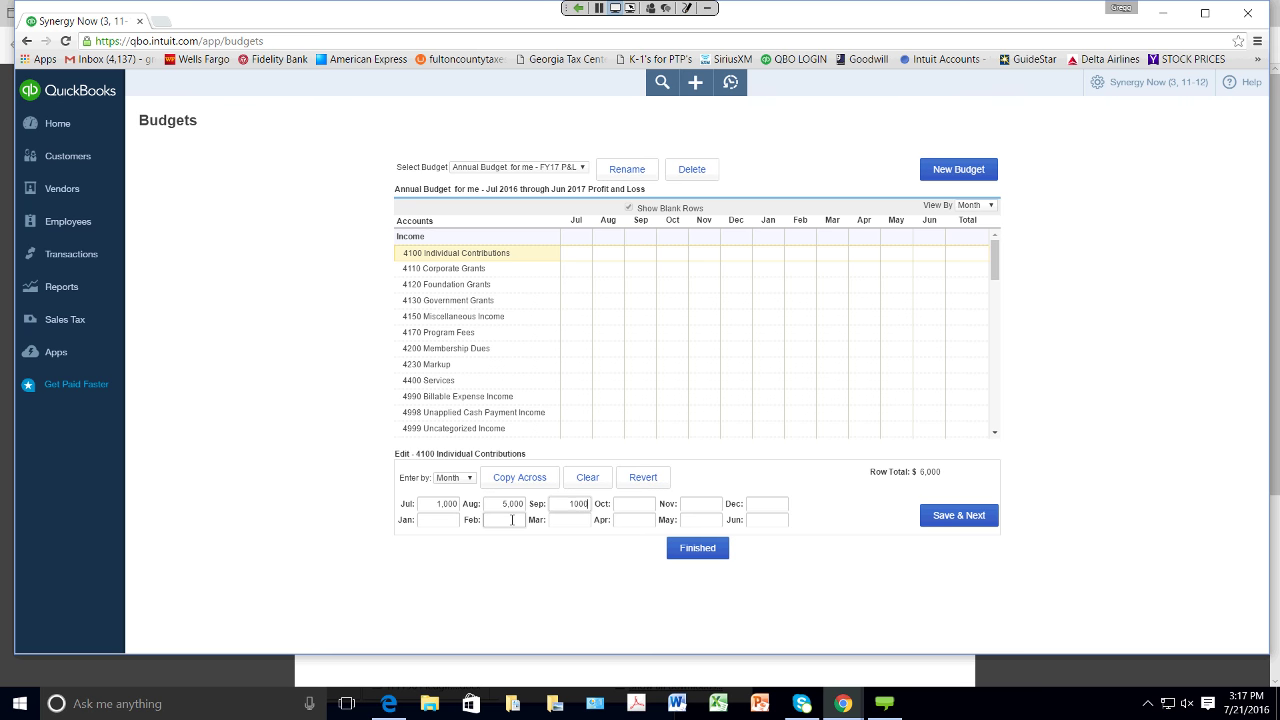
{"action": "type", "text": "0"}
{"action": "key", "text": "Tab"}
{"action": "type", "text": "12,0"}
{"action": "type", "text": "00"}
{"action": "key", "text": "Tab"}
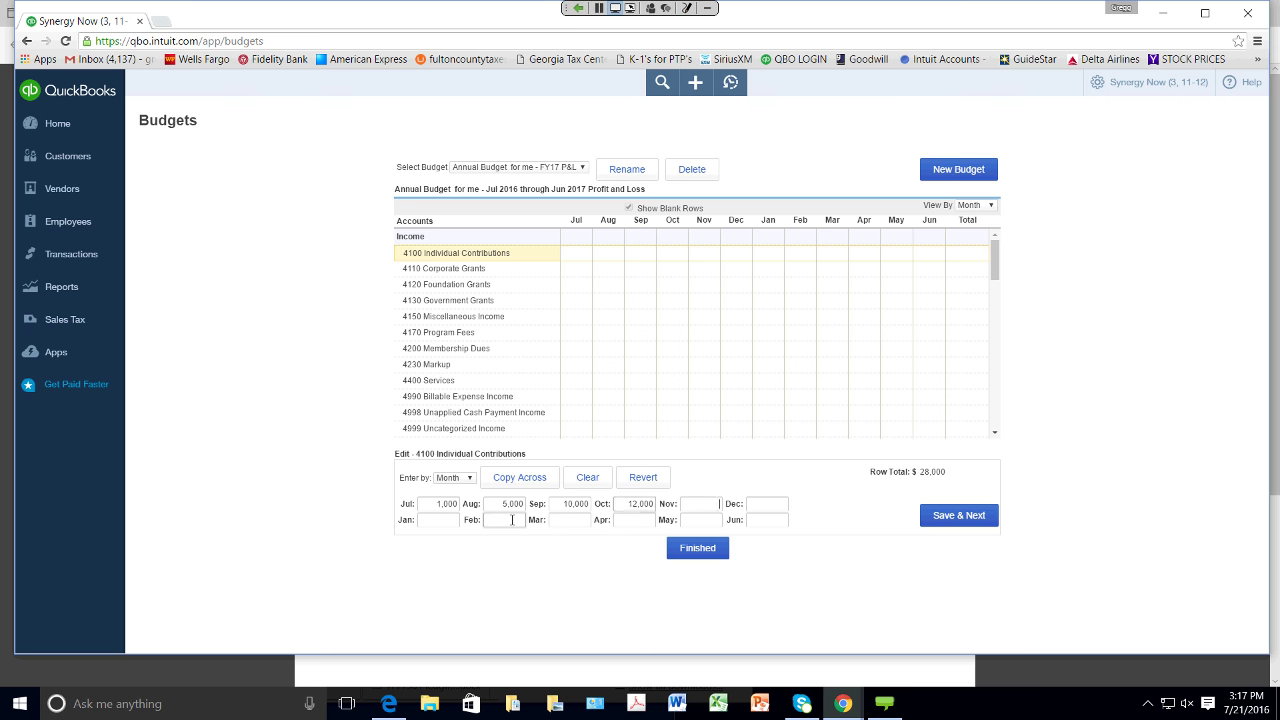
{"action": "left_click", "coordinate": [951, 522]}
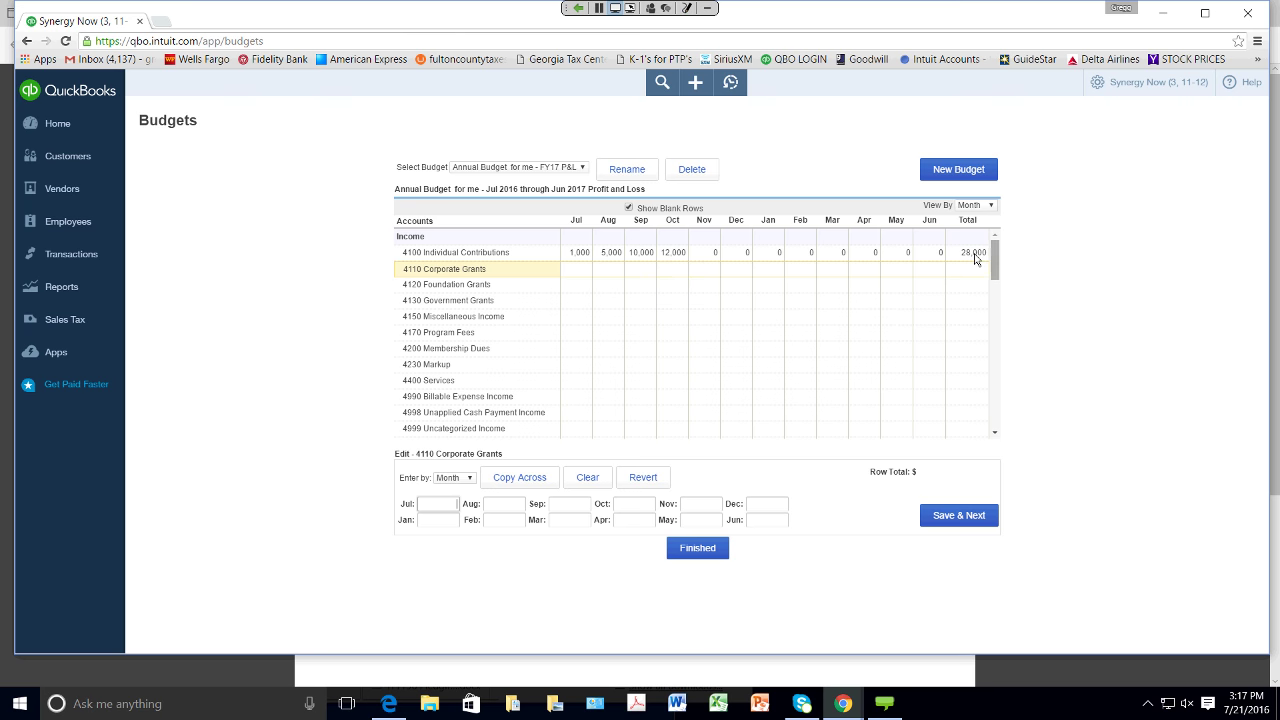
Step: Budget 6290 Rent at 2,400 for July, copy that amount across all months and save the row
{"action": "scroll", "coordinate": [996, 268], "scroll_direction": "down", "scroll_amount": 1}
{"action": "left_click_drag", "start_coordinate": [996, 268], "coordinate": [978, 317]}
{"action": "scroll", "coordinate": [977, 317], "scroll_direction": "down", "scroll_amount": 3}
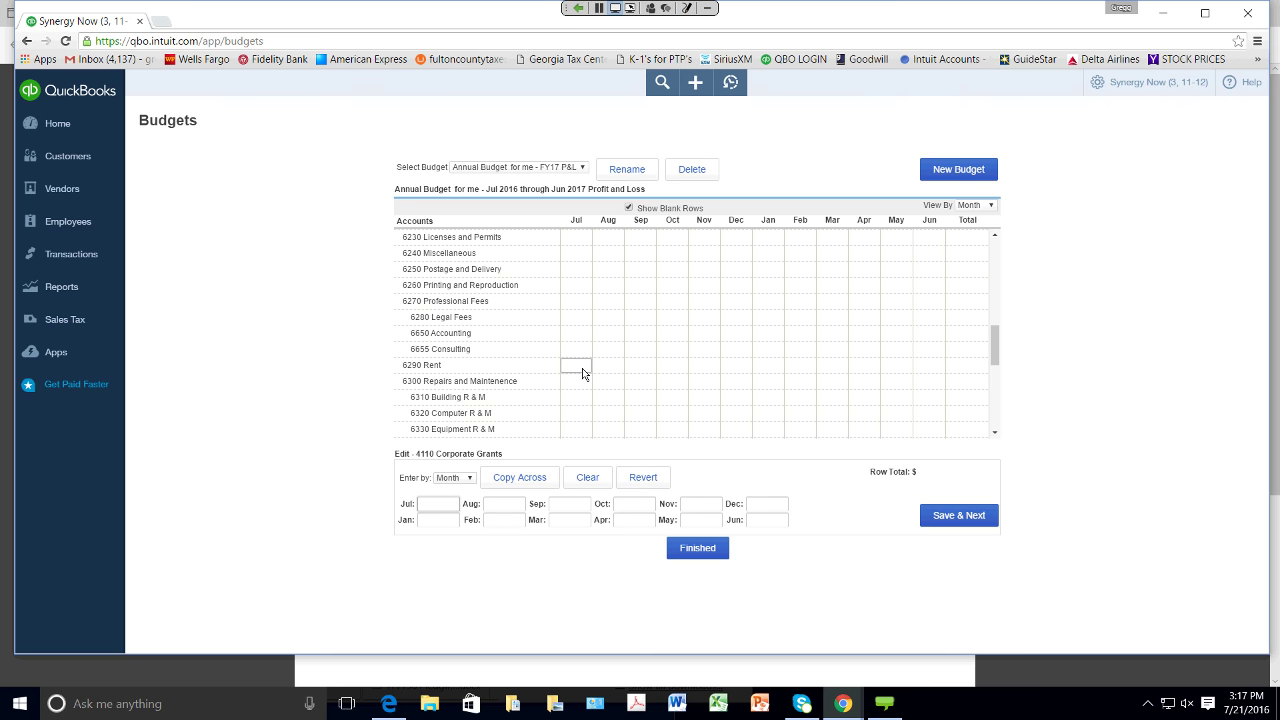
{"action": "left_click", "coordinate": [582, 369]}
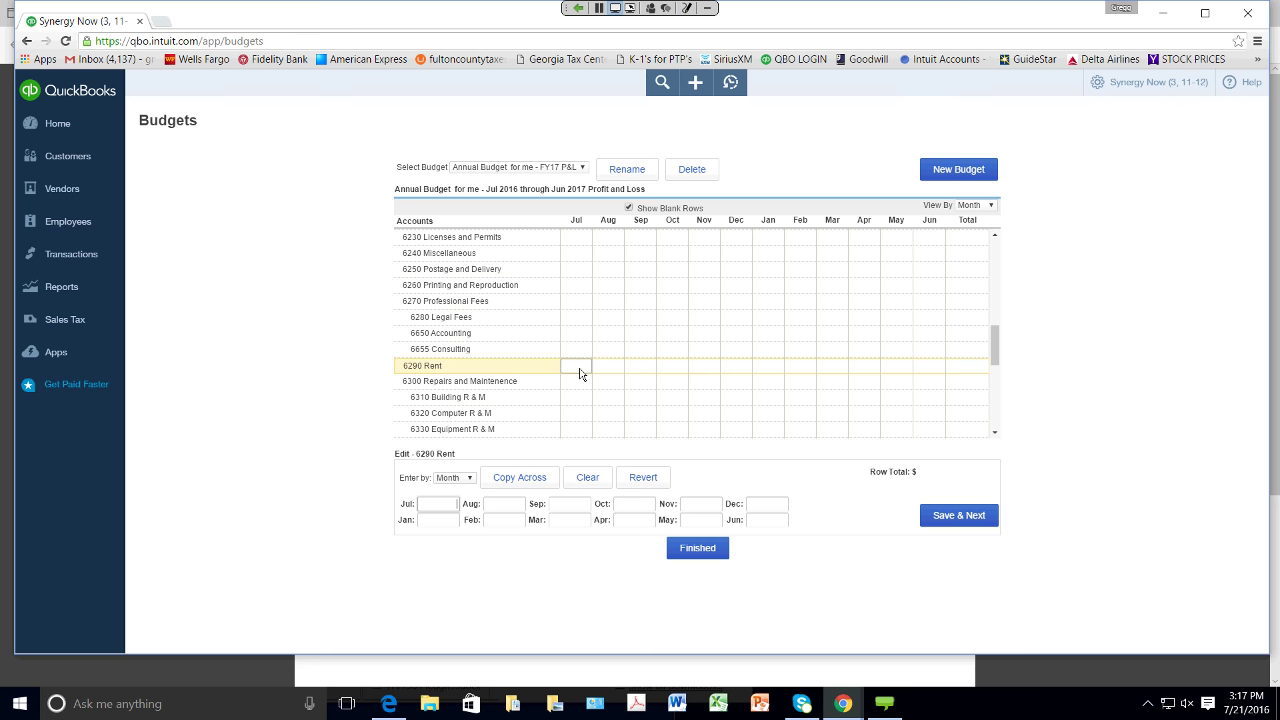
{"action": "left_click", "coordinate": [438, 504]}
{"action": "type", "text": "2400"}
{"action": "key", "text": "Tab"}
{"action": "left_click", "coordinate": [436, 502]}
{"action": "left_click", "coordinate": [516, 479]}
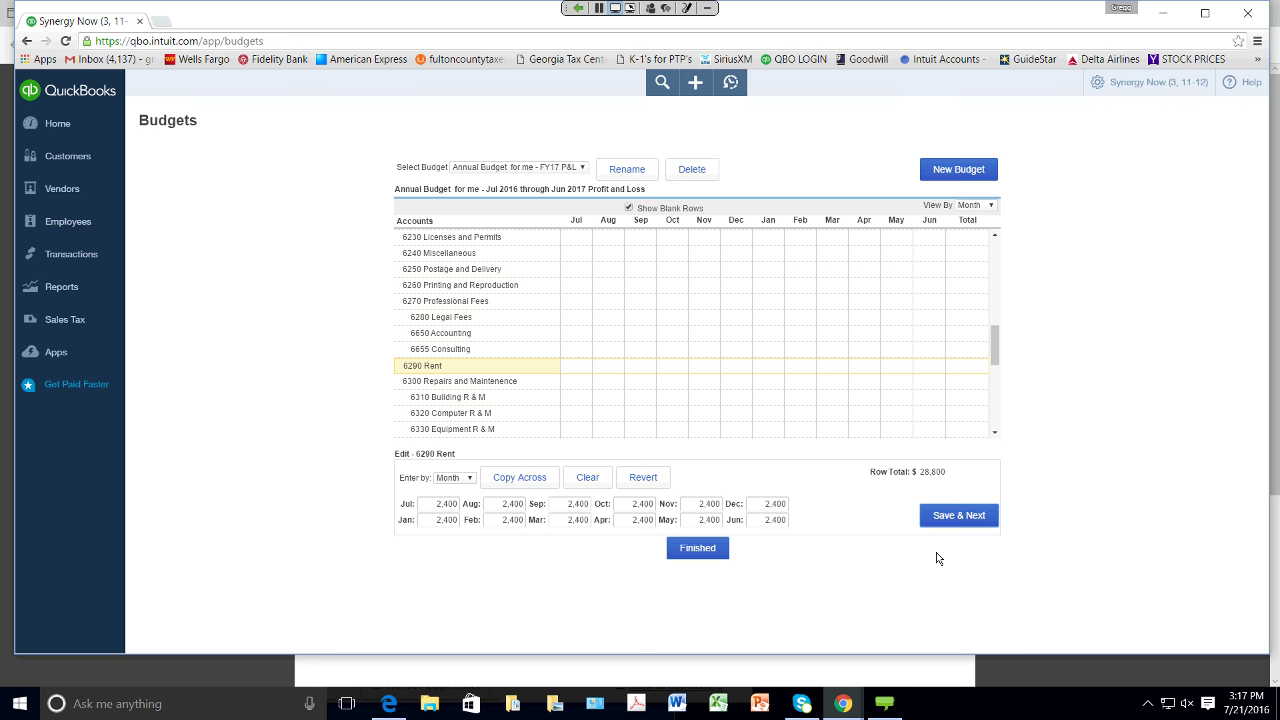
{"action": "left_click", "coordinate": [946, 522]}
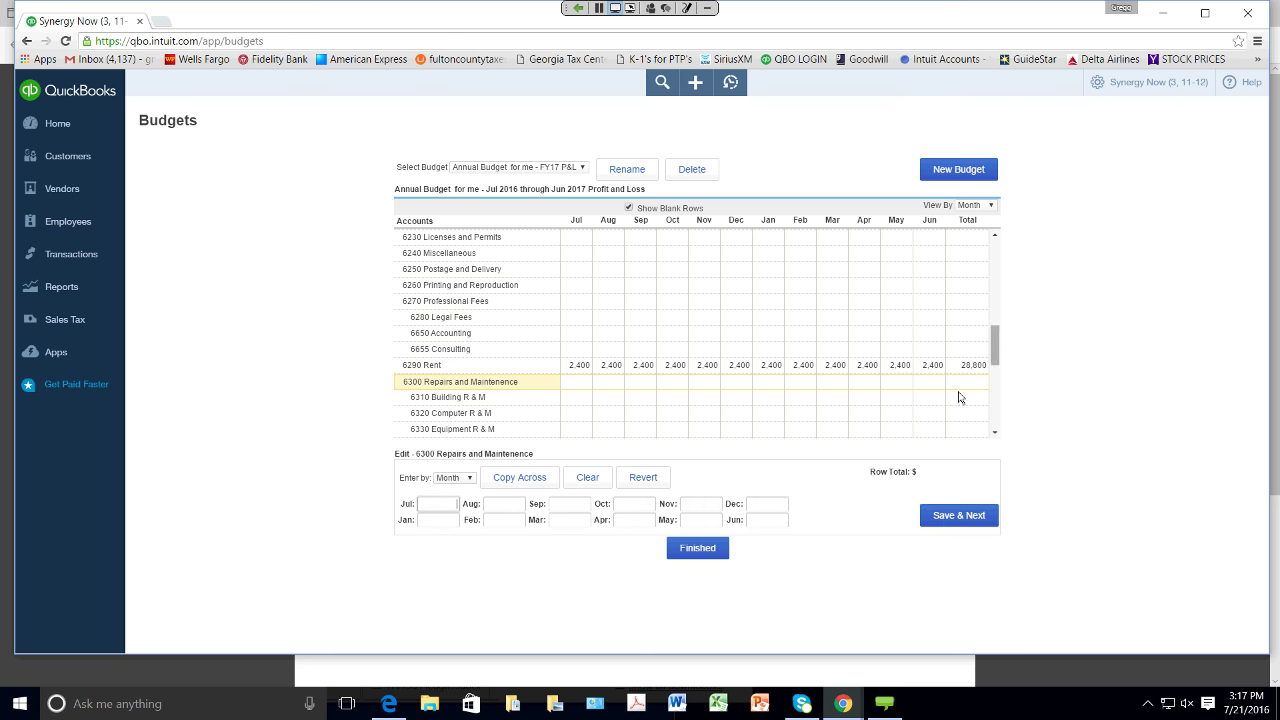
Step: Switch budget entry to Year, enter an annual amount of 1,500 for 6550 Office Supplies and save the row
{"action": "left_click_drag", "start_coordinate": [994, 349], "coordinate": [986, 398]}
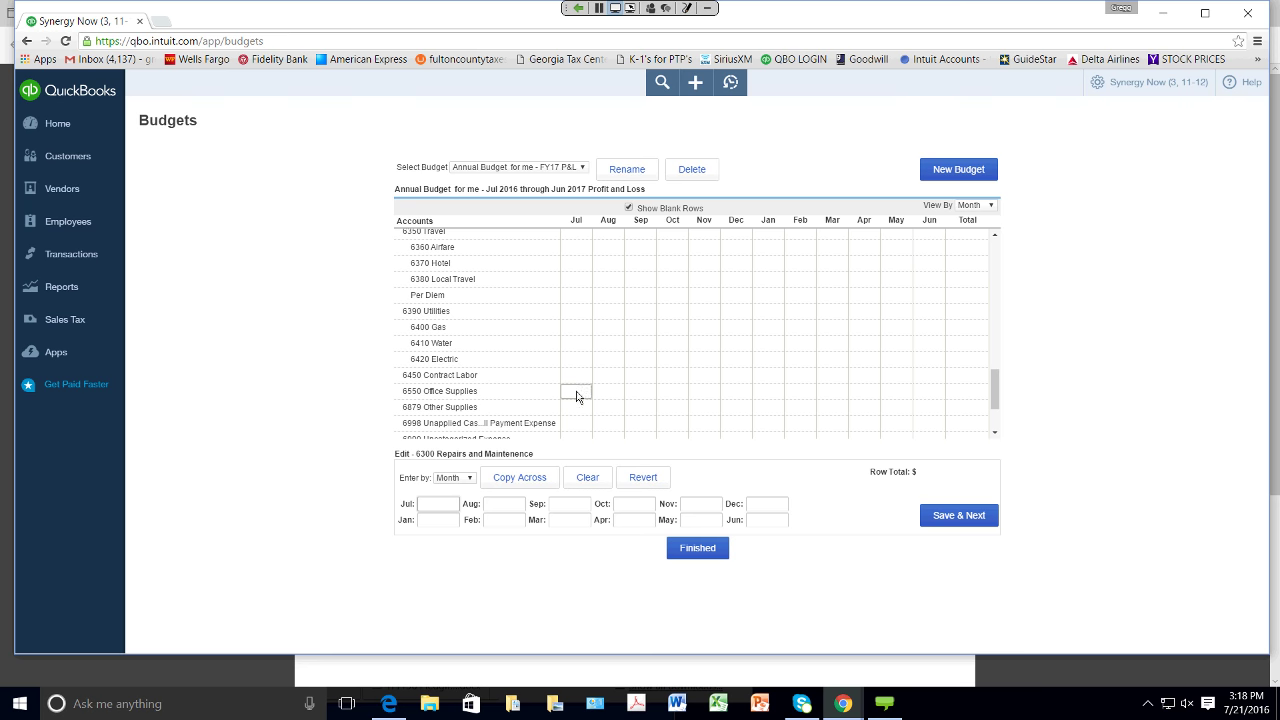
{"action": "left_click", "coordinate": [471, 479]}
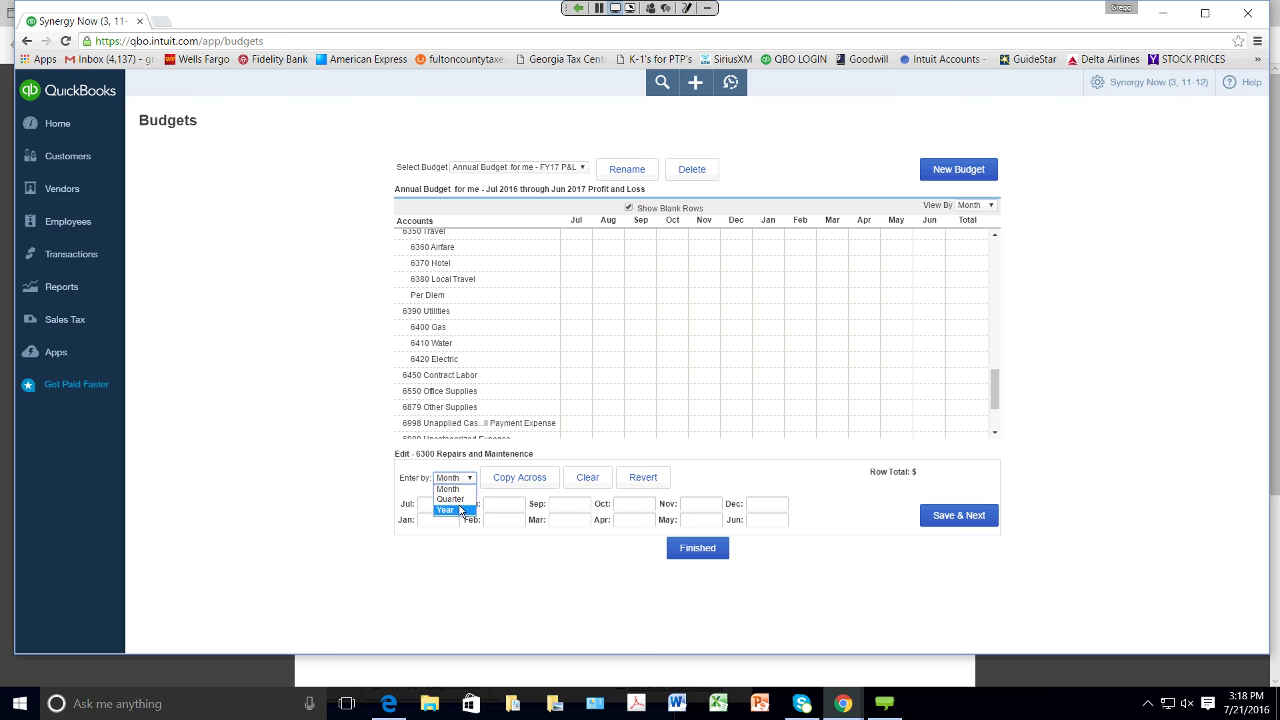
{"action": "left_click", "coordinate": [460, 510]}
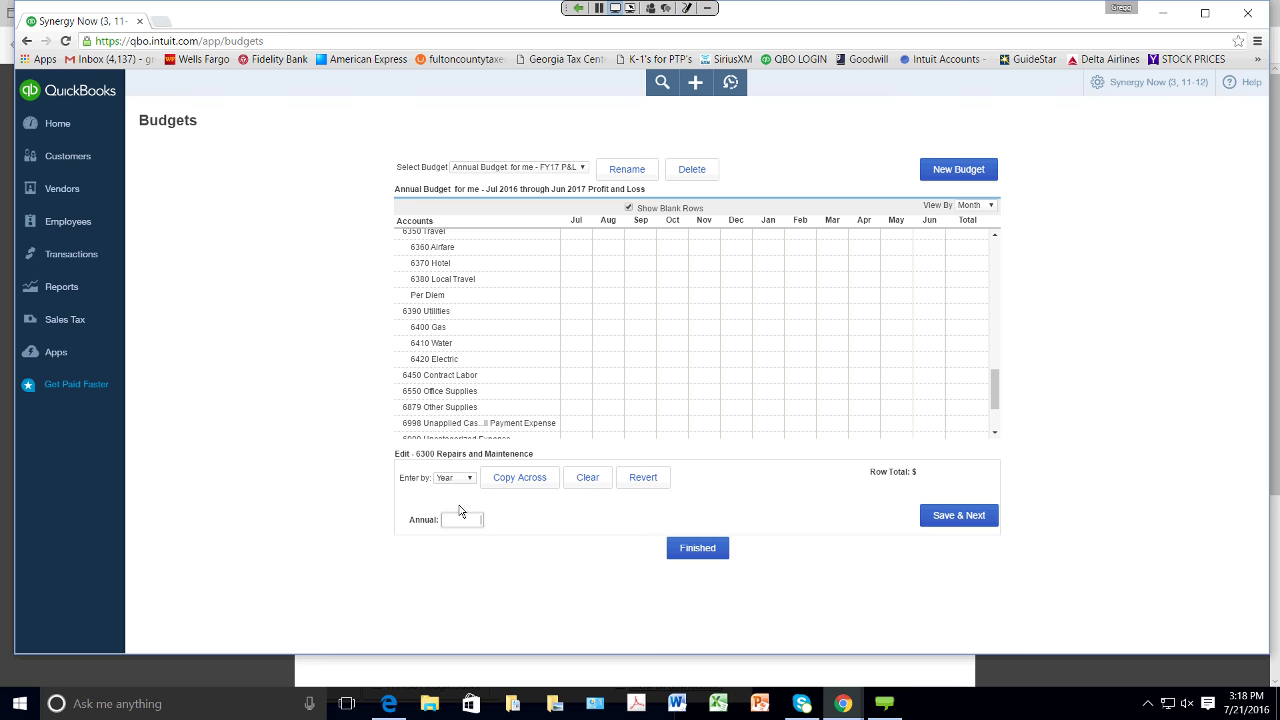
{"action": "left_click", "coordinate": [483, 392]}
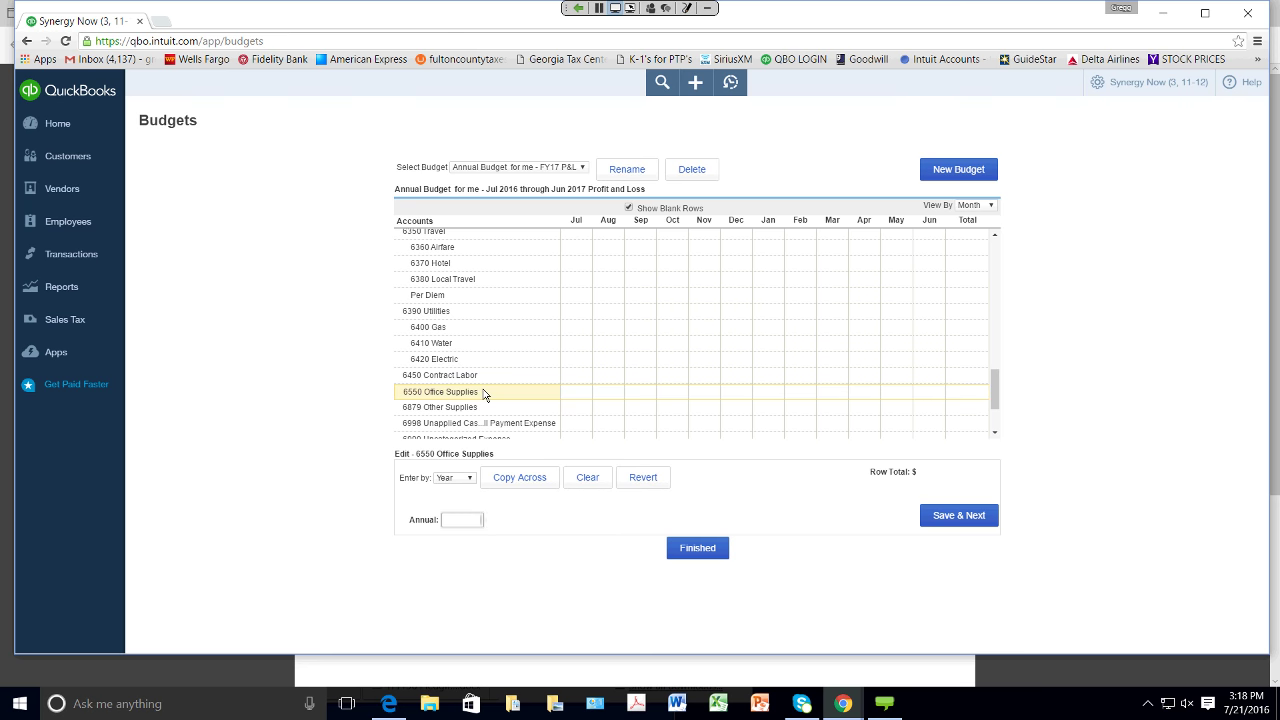
{"action": "left_click", "coordinate": [479, 518]}
{"action": "type", "text": "1500"}
{"action": "key", "text": "Tab"}
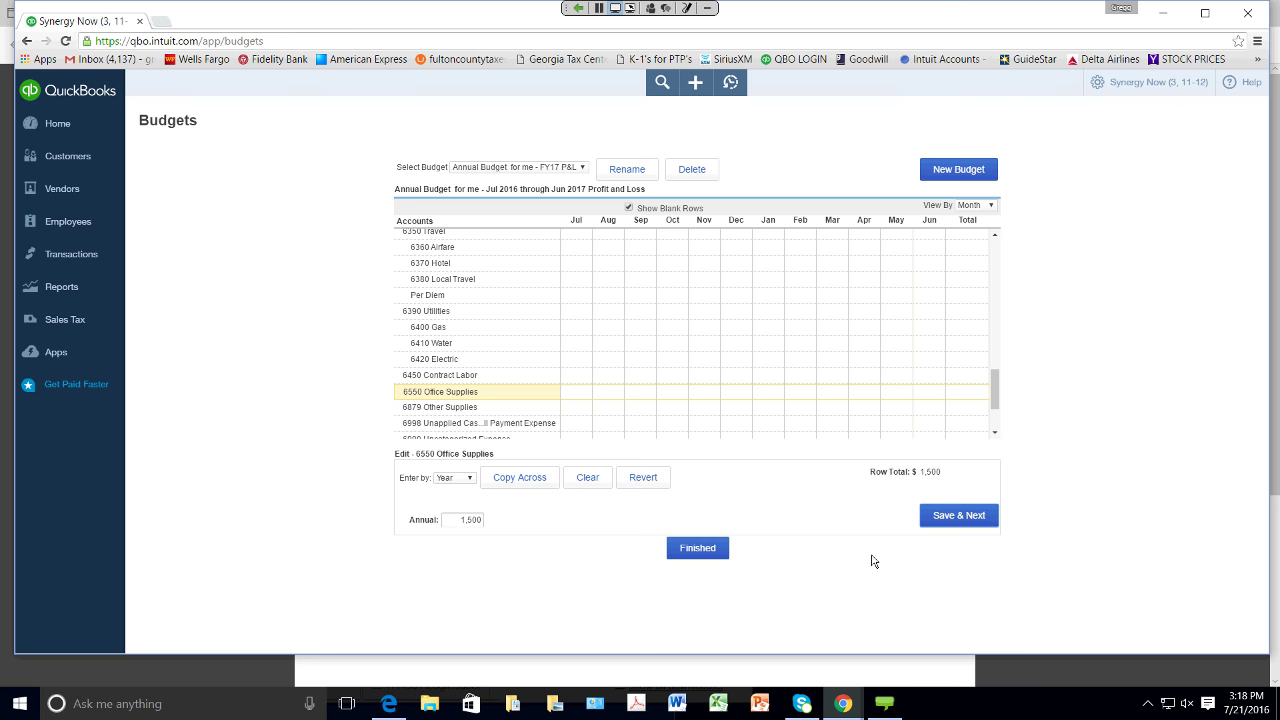
{"action": "left_click", "coordinate": [943, 516]}
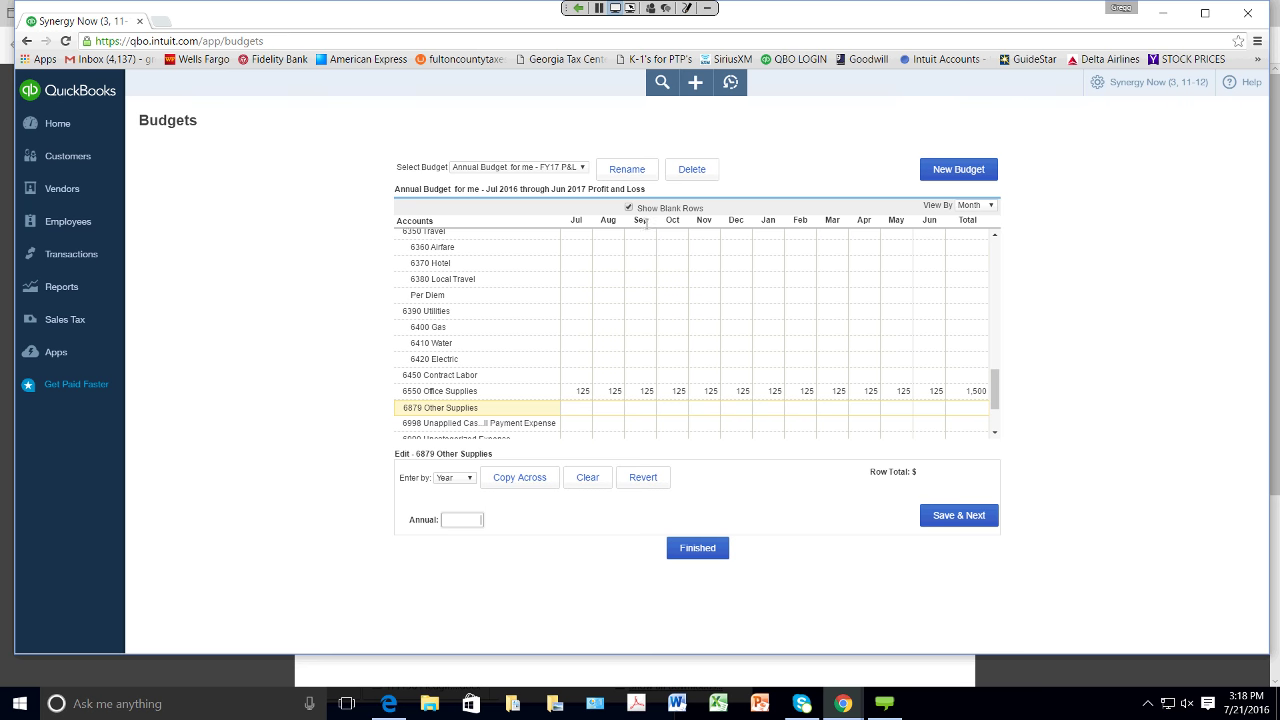
Step: Display the existing Budget by Month - FY20 P&L budget
{"action": "left_click", "coordinate": [583, 168]}
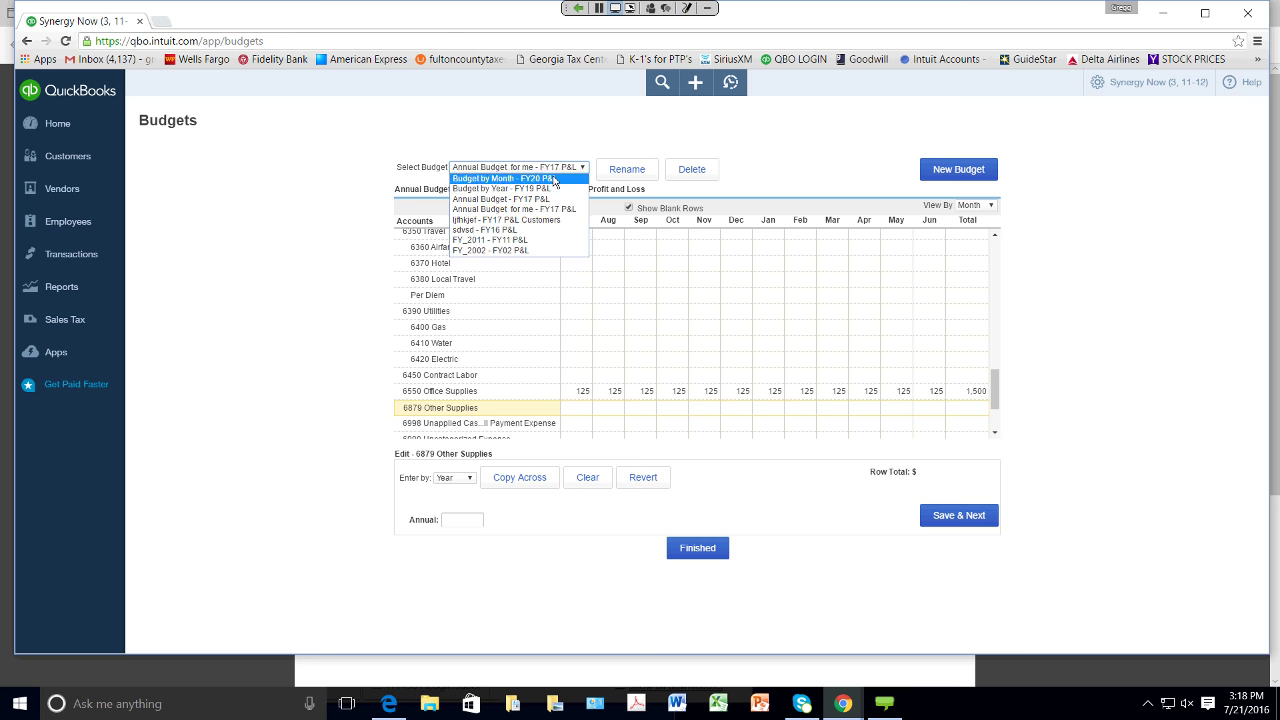
{"action": "left_click", "coordinate": [553, 179]}
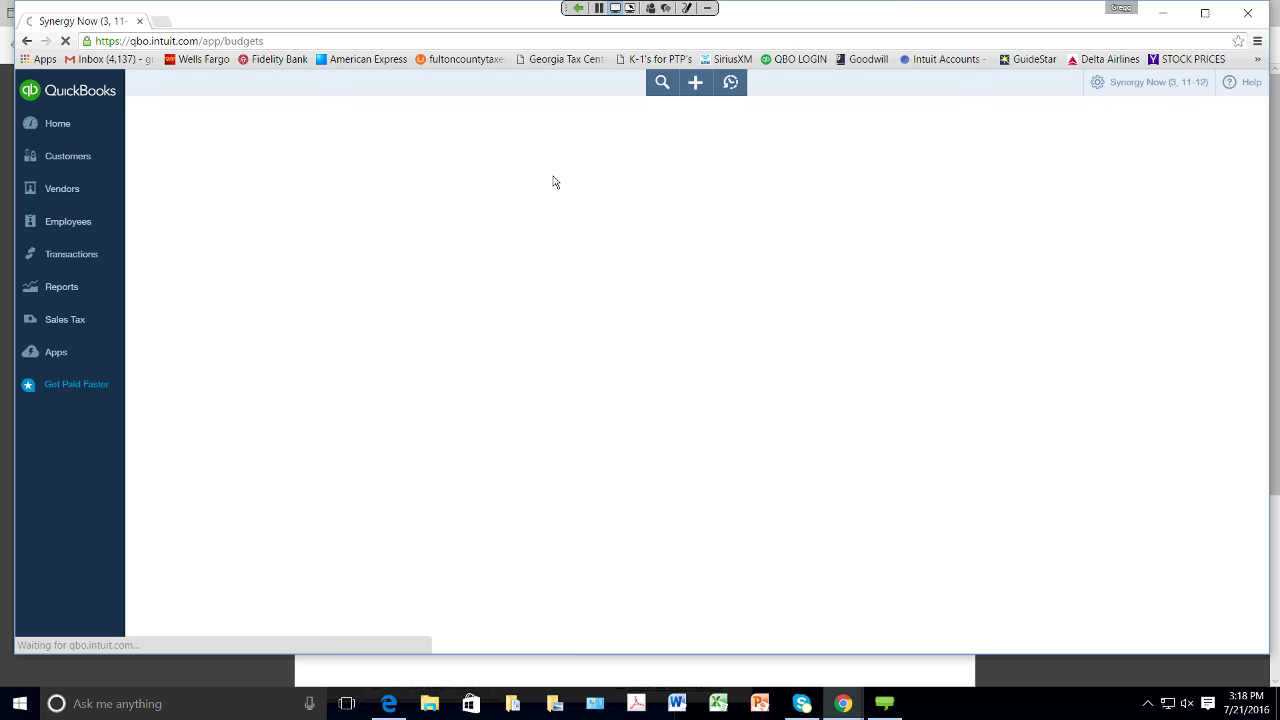
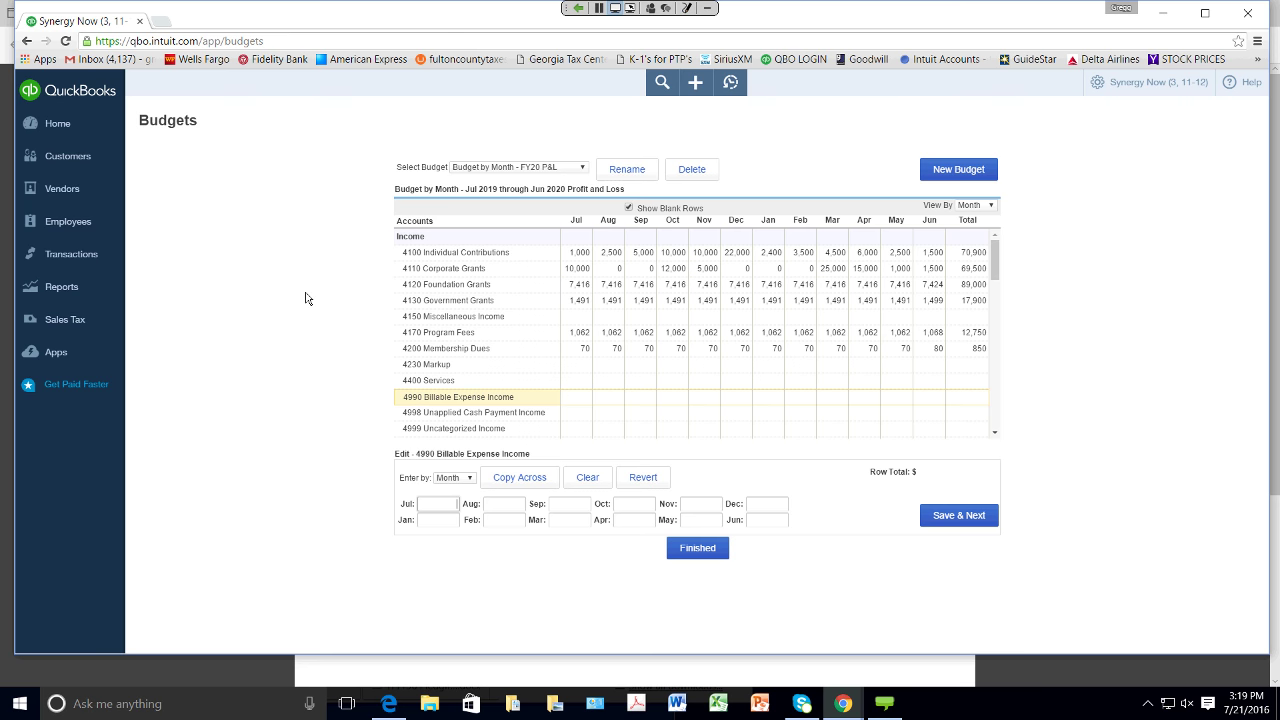
Step: Open the Budget vs. Actuals report from the Business Overview reports
{"action": "left_click", "coordinate": [89, 297]}
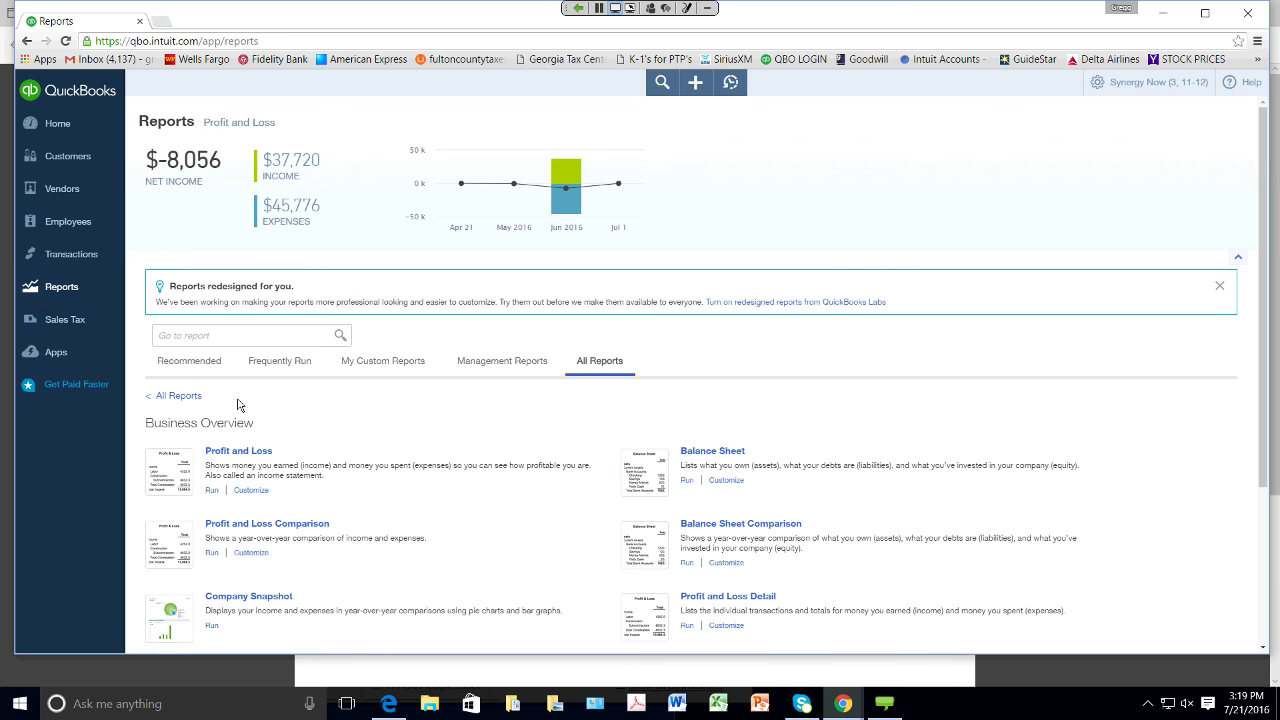
{"action": "left_click", "coordinate": [190, 398]}
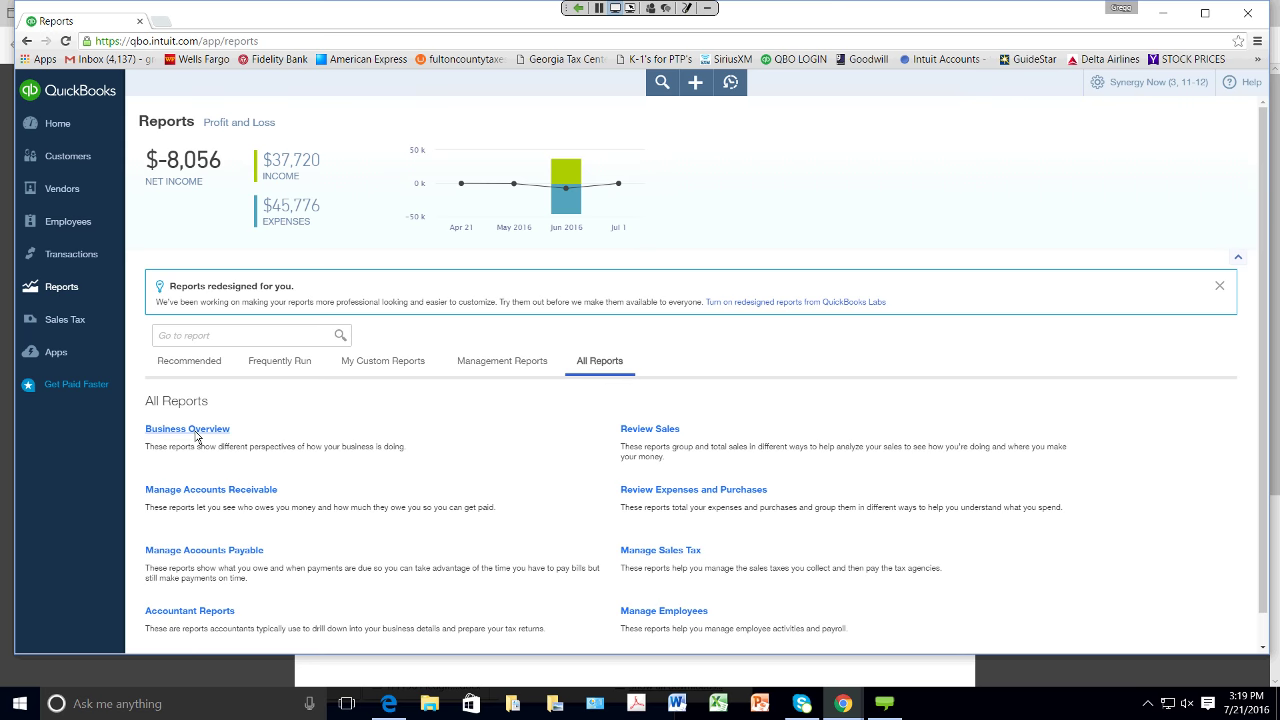
{"action": "left_click", "coordinate": [190, 429]}
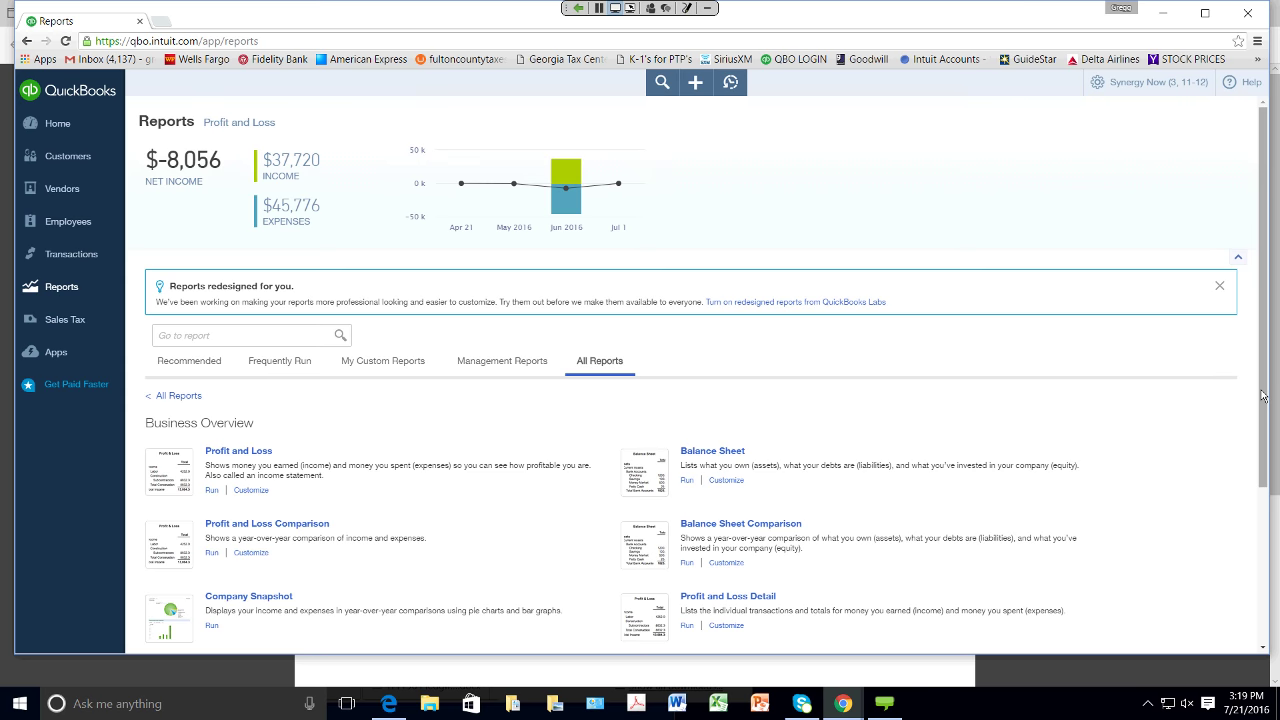
{"action": "scroll", "coordinate": [1262, 395], "scroll_direction": "down", "scroll_amount": 1}
{"action": "scroll", "coordinate": [1262, 395], "scroll_direction": "down", "scroll_amount": 1}
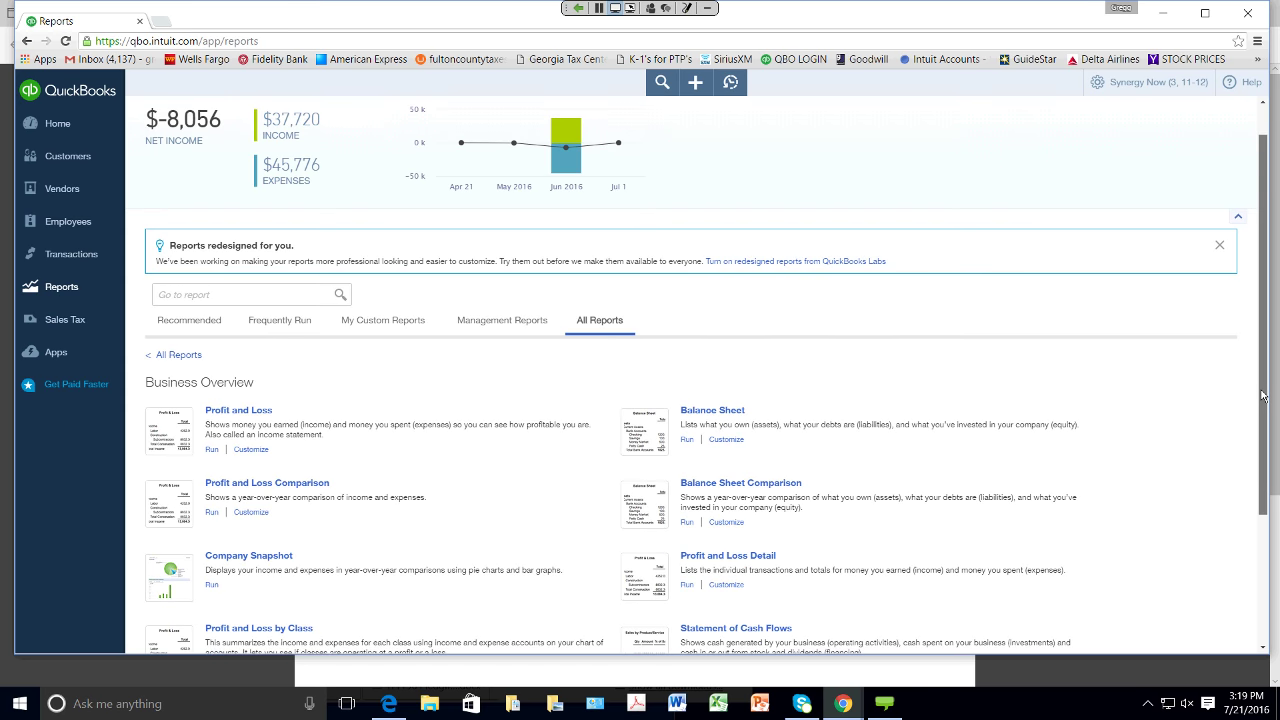
{"action": "scroll", "coordinate": [1262, 395], "scroll_direction": "down", "scroll_amount": 1}
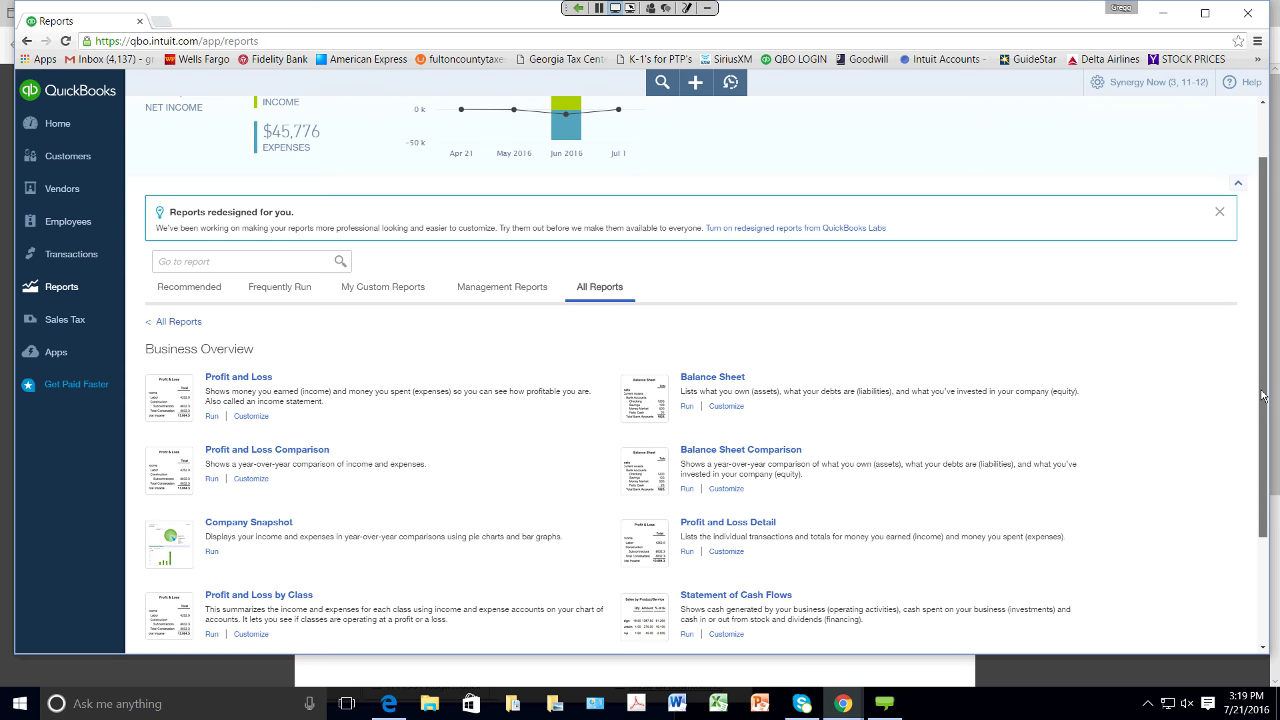
{"action": "scroll", "coordinate": [1262, 395], "scroll_direction": "down", "scroll_amount": 2}
{"action": "scroll", "coordinate": [1268, 499], "scroll_direction": "down", "scroll_amount": 1}
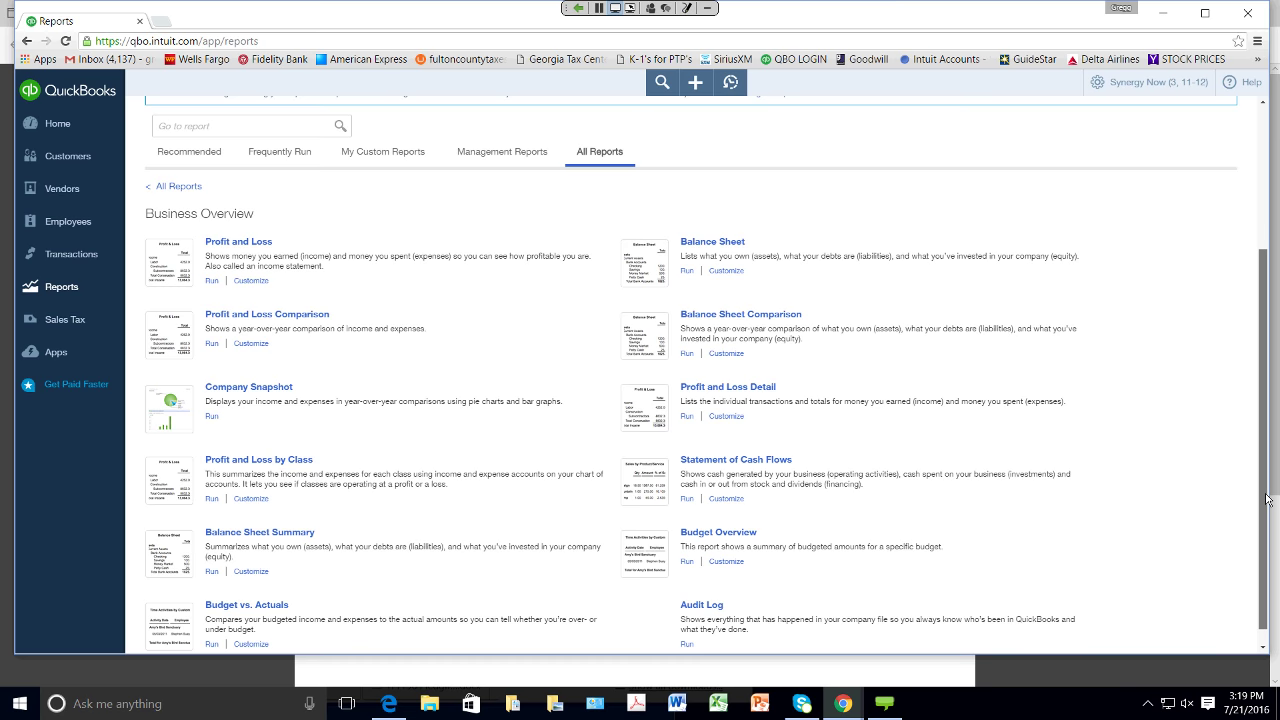
{"action": "scroll", "coordinate": [1266, 499], "scroll_direction": "down", "scroll_amount": 1}
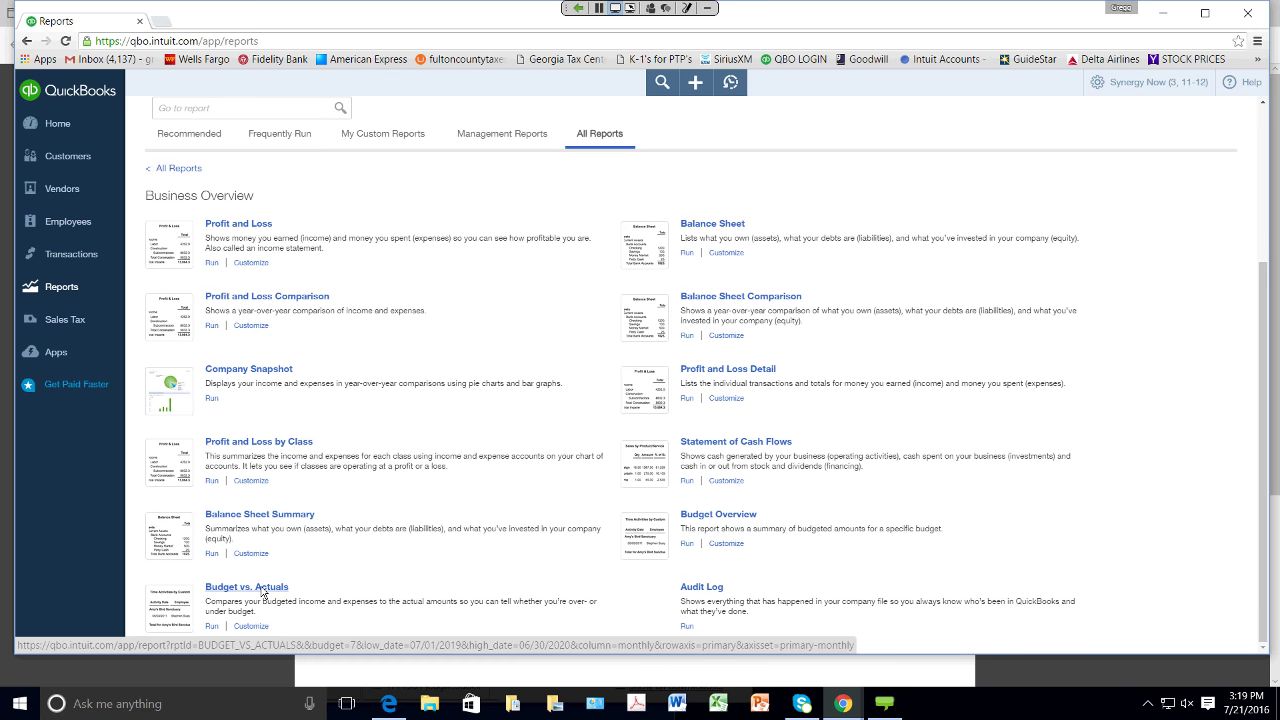
{"action": "left_click", "coordinate": [262, 592]}
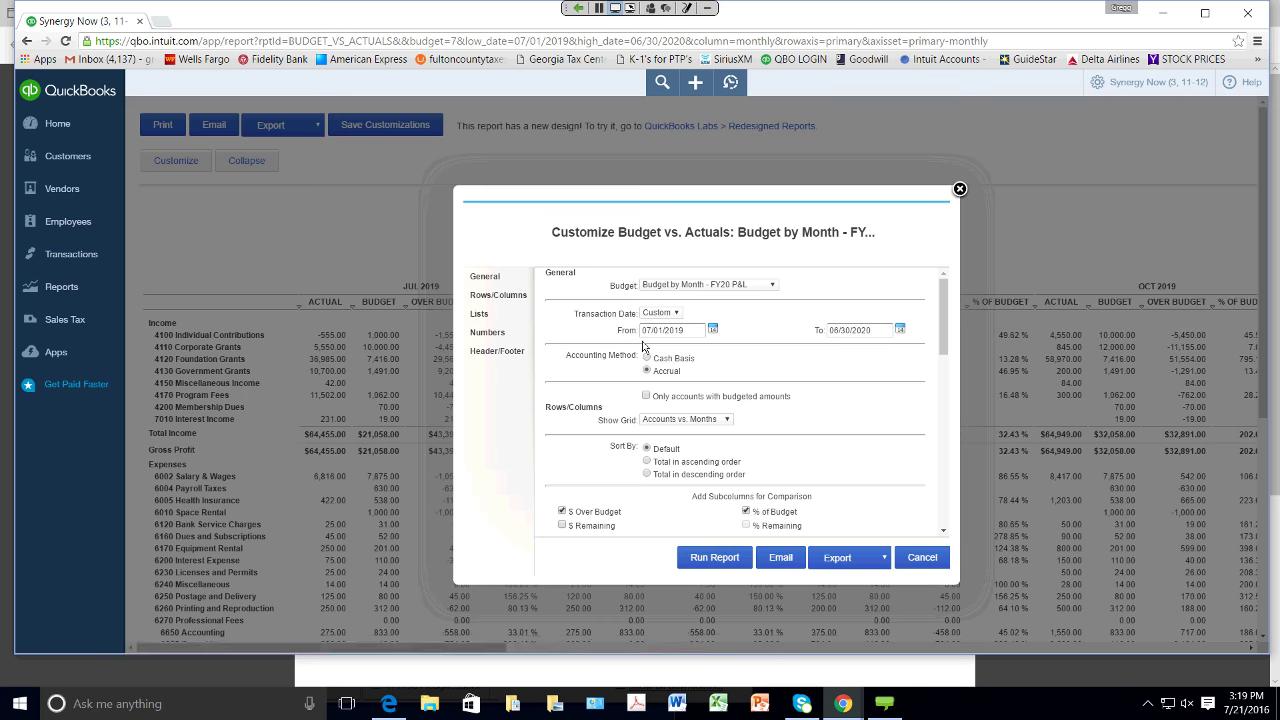
Step: Run the Budget vs. Actuals report for the Budget by Month - FY20 P&L budget
{"action": "left_click", "coordinate": [773, 286]}
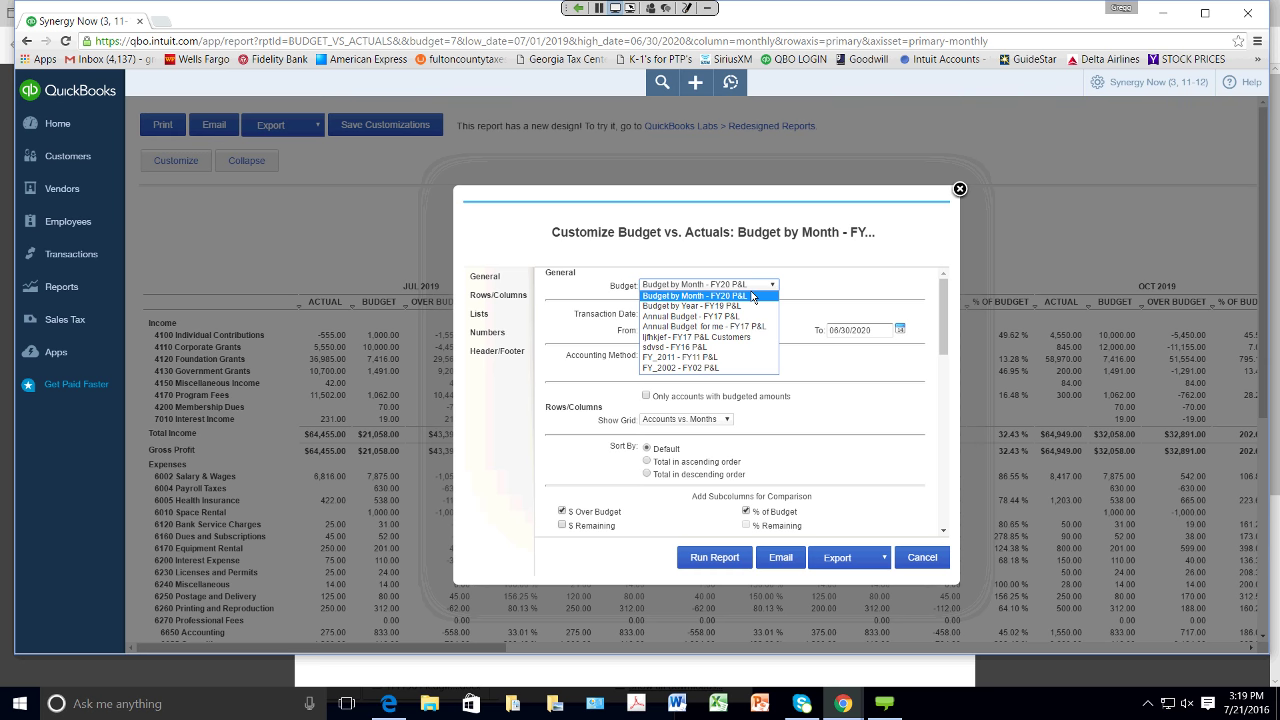
{"action": "left_click", "coordinate": [749, 297]}
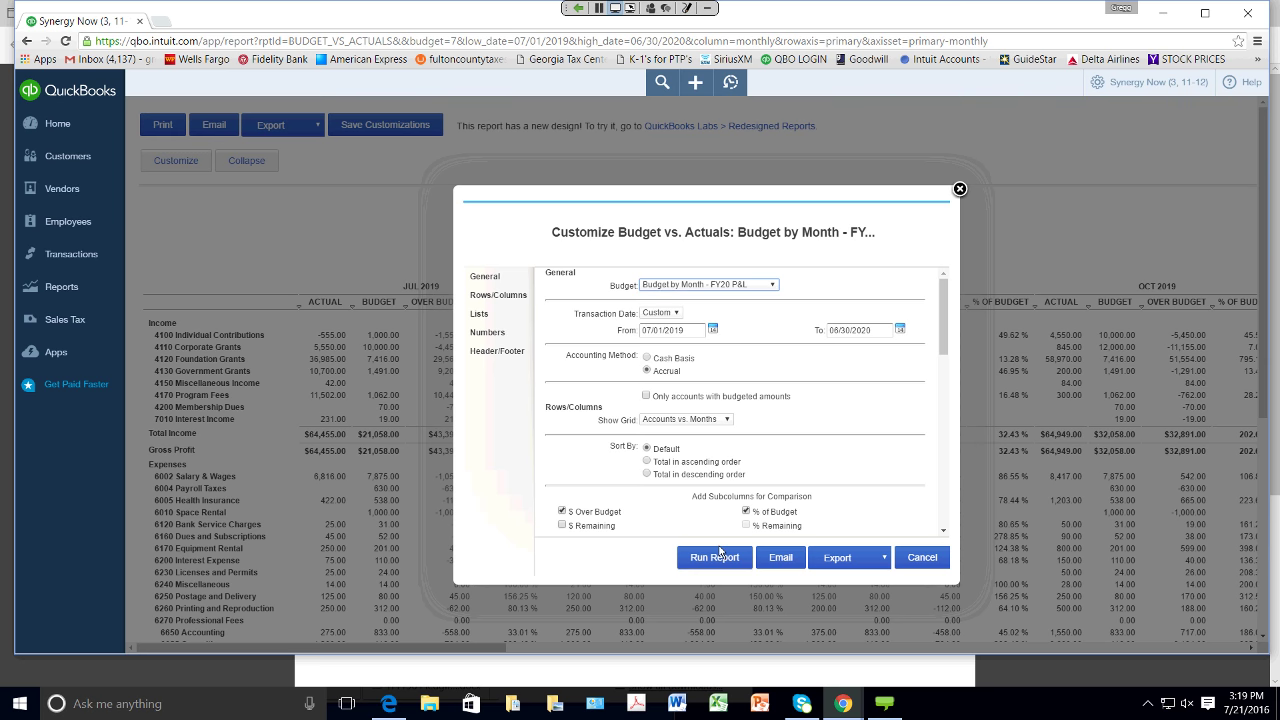
{"action": "left_click", "coordinate": [719, 557]}
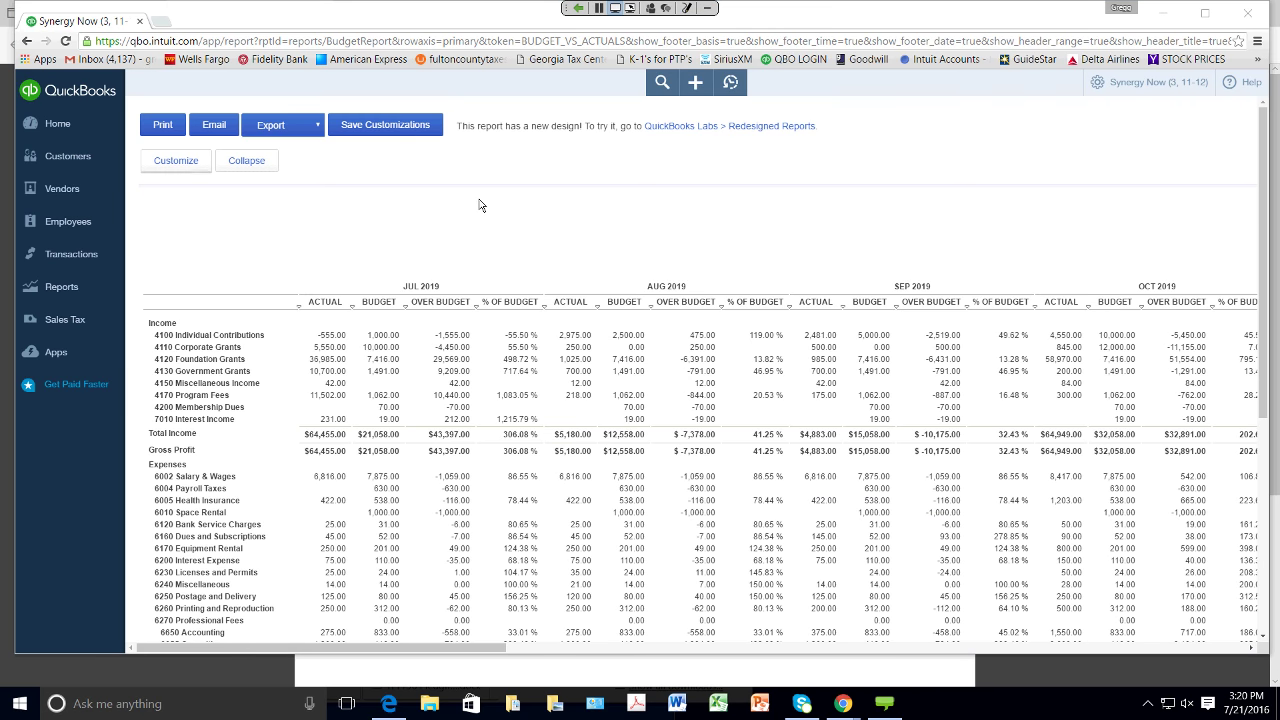
Step: Customize the Budget vs. Actuals report to show Accounts vs. Total and run it again
{"action": "left_click", "coordinate": [196, 166]}
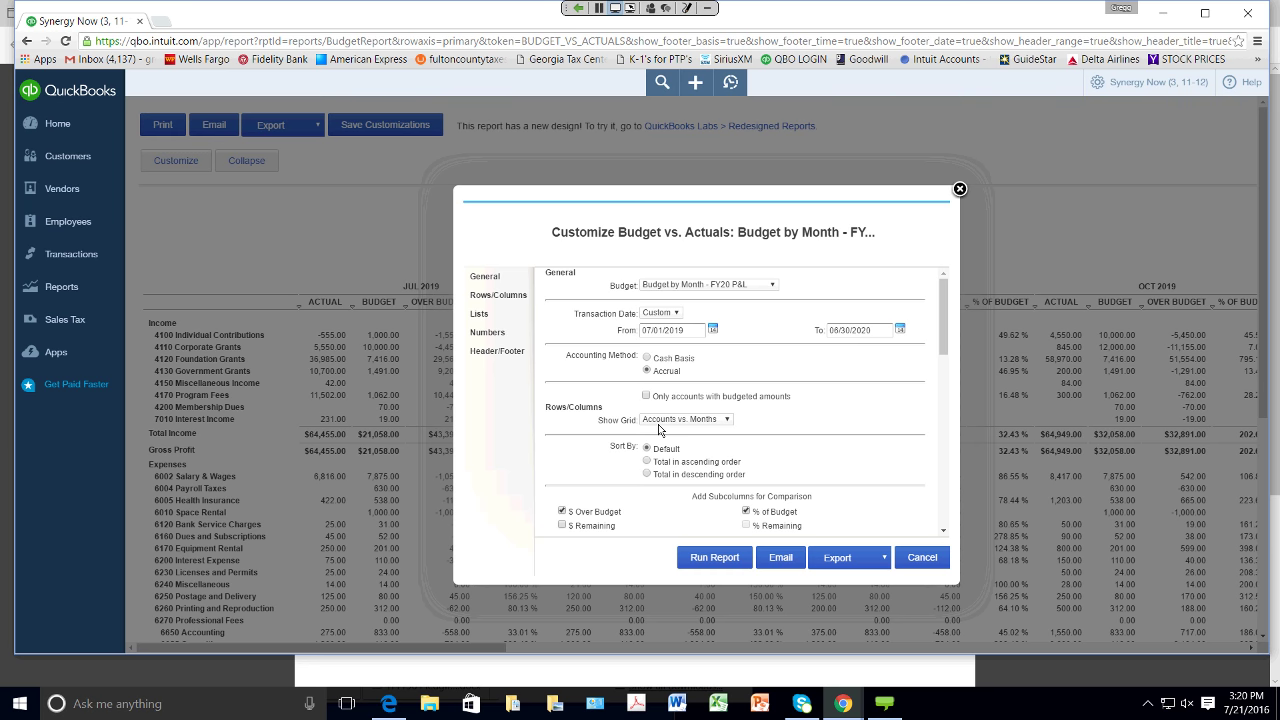
{"action": "left_click", "coordinate": [728, 421]}
{"action": "left_click", "coordinate": [714, 557]}
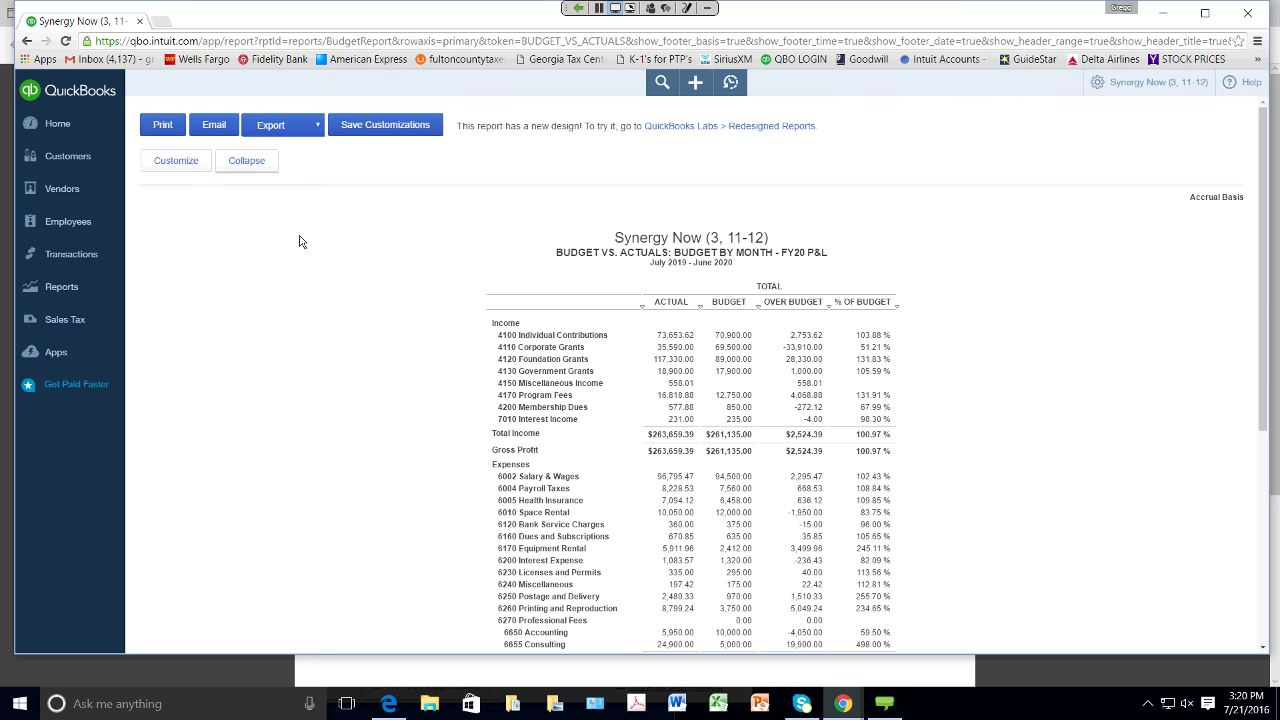
Step: Collapse the subaccounts in the report and review the totals down to Net Income
{"action": "left_click", "coordinate": [247, 161]}
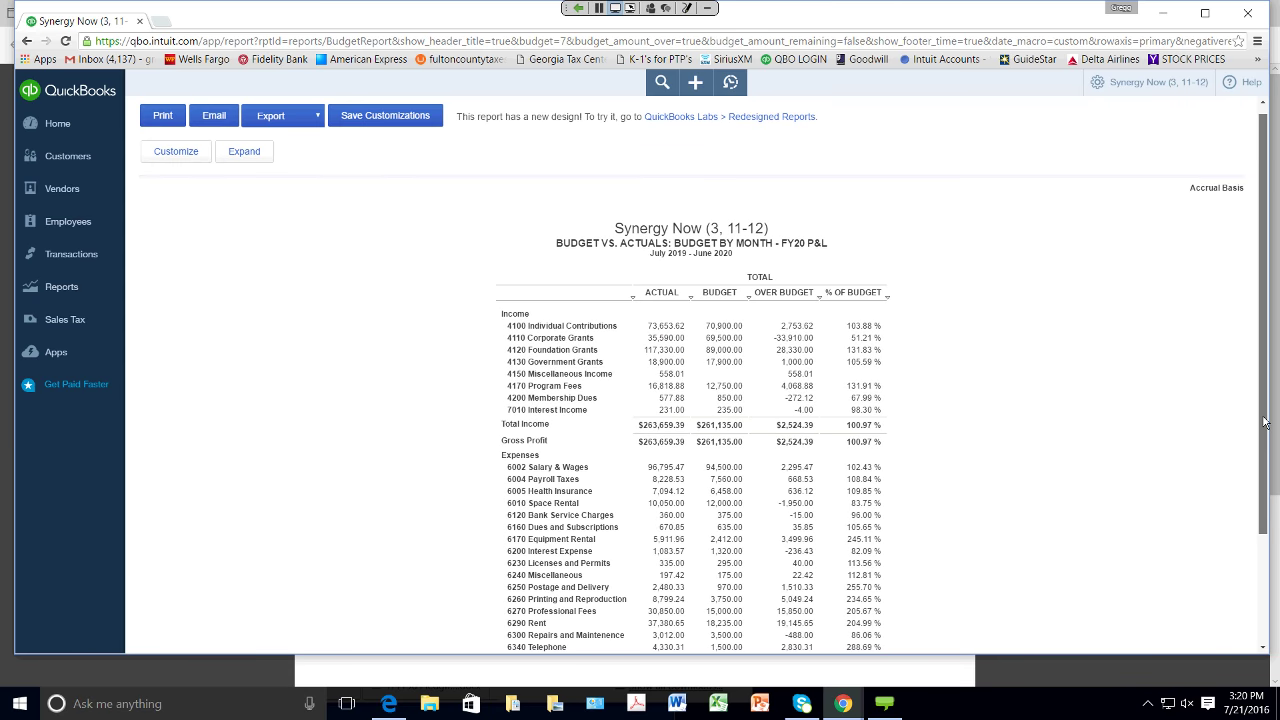
{"action": "left_click_drag", "start_coordinate": [1265, 400], "coordinate": [1265, 482]}
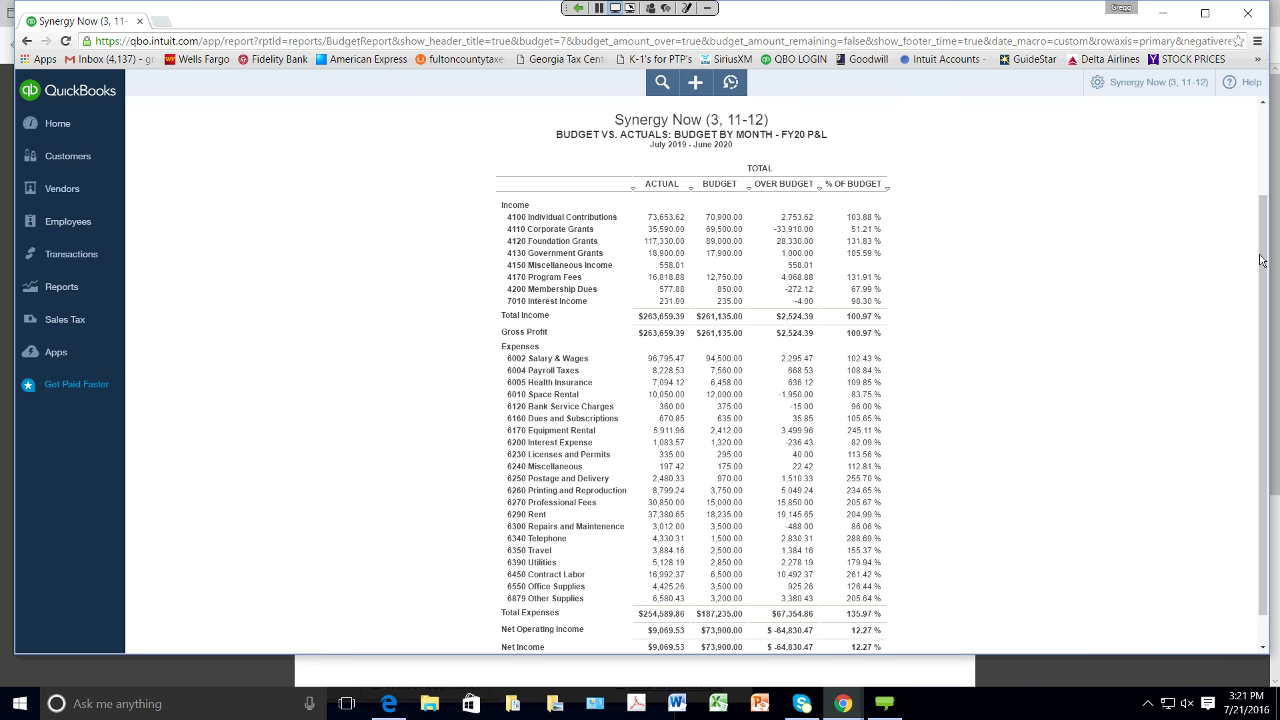
{"action": "scroll", "coordinate": [1261, 260], "scroll_direction": "up", "scroll_amount": 1}
{"action": "left_click_drag", "start_coordinate": [1261, 260], "coordinate": [1261, 203]}
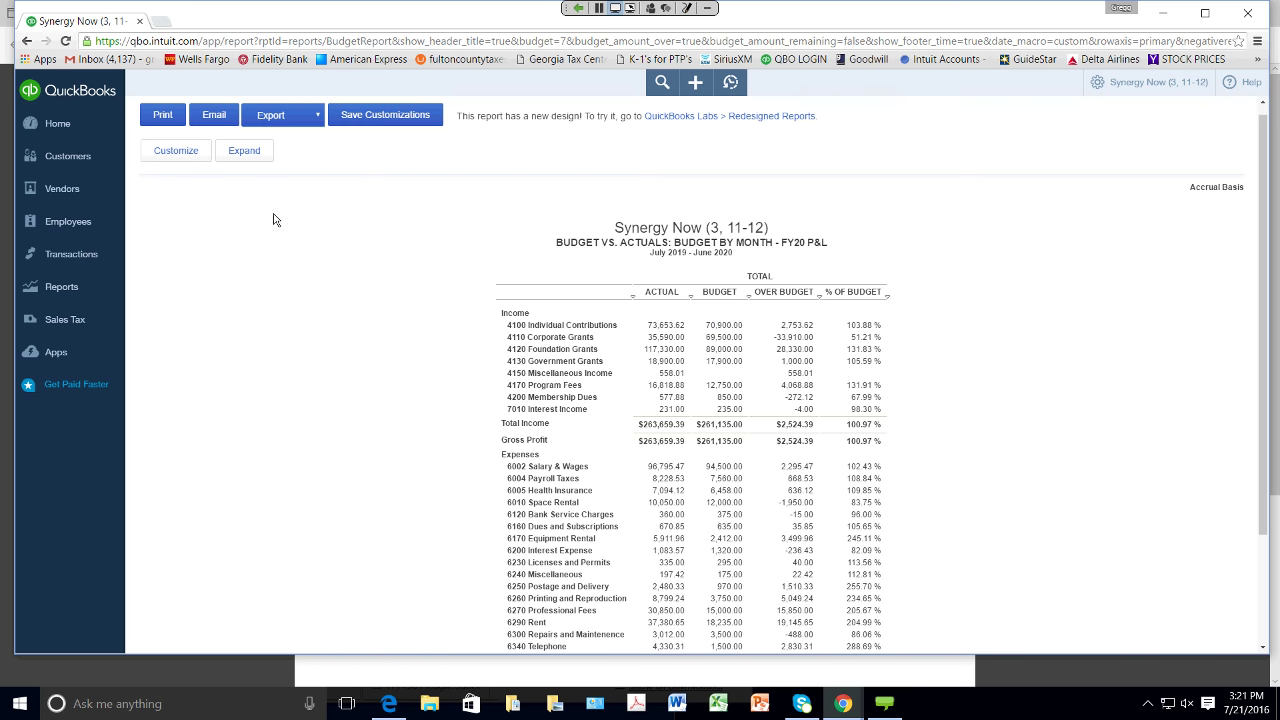
Step: Set the report's end date to 09/30/2019 and rerun it for the first quarter of the fiscal year
{"action": "left_click", "coordinate": [196, 154]}
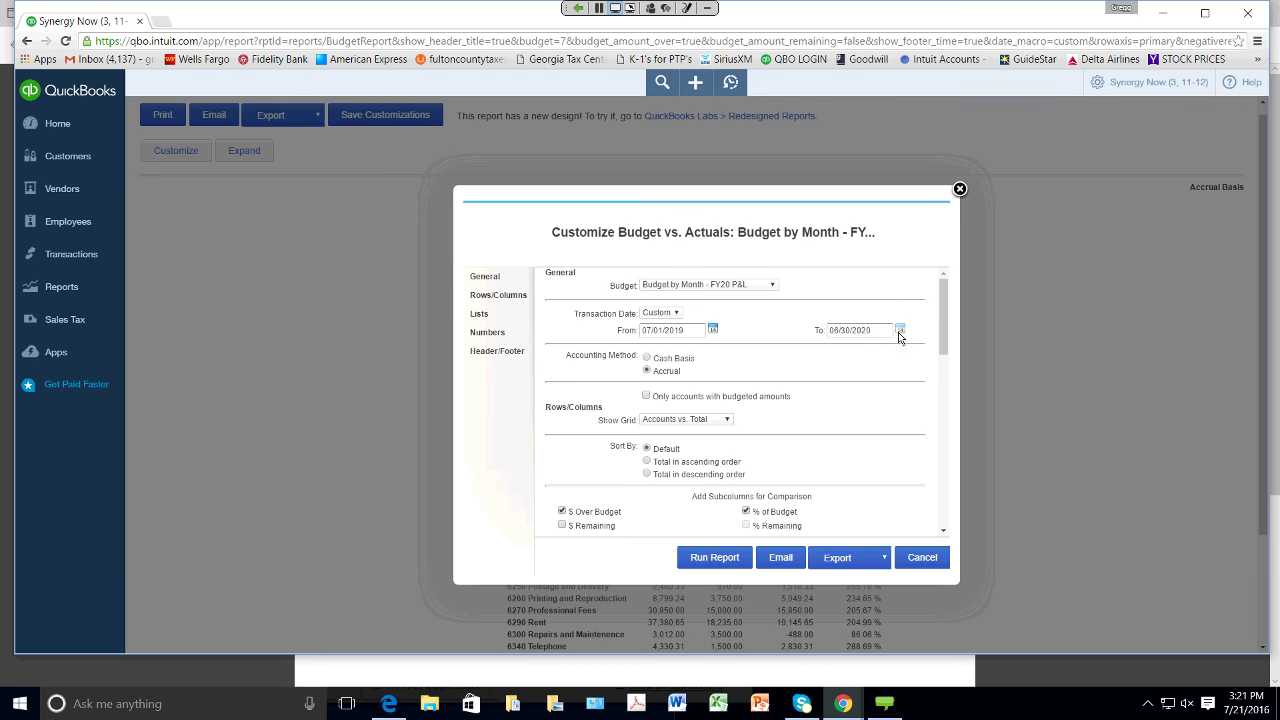
{"action": "left_click", "coordinate": [899, 330]}
{"action": "left_click", "coordinate": [865, 346]}
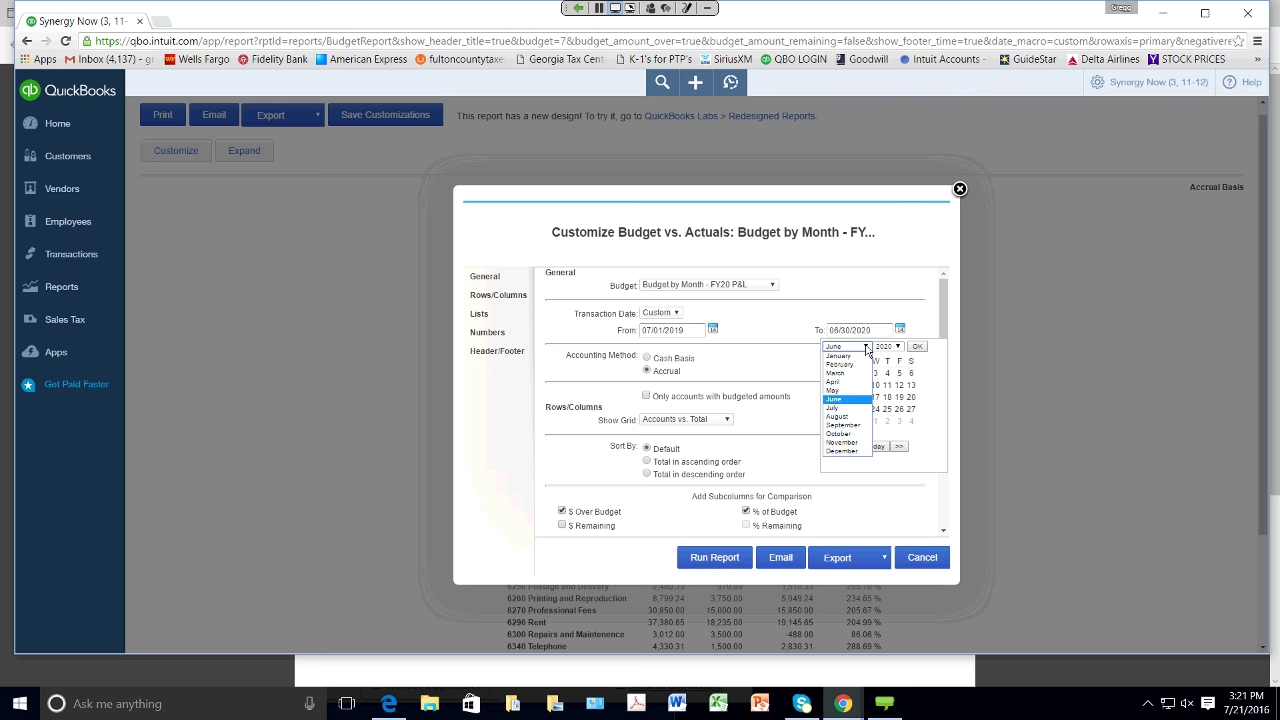
{"action": "left_click", "coordinate": [842, 425]}
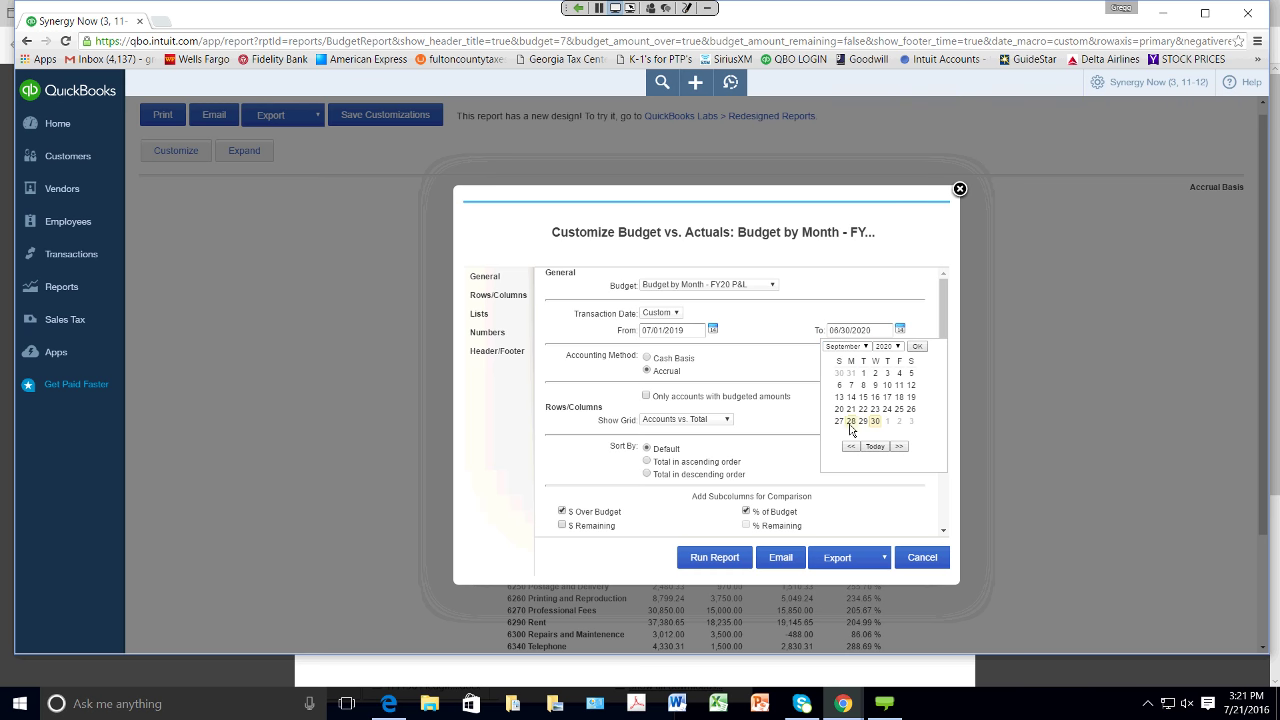
{"action": "left_click", "coordinate": [875, 422]}
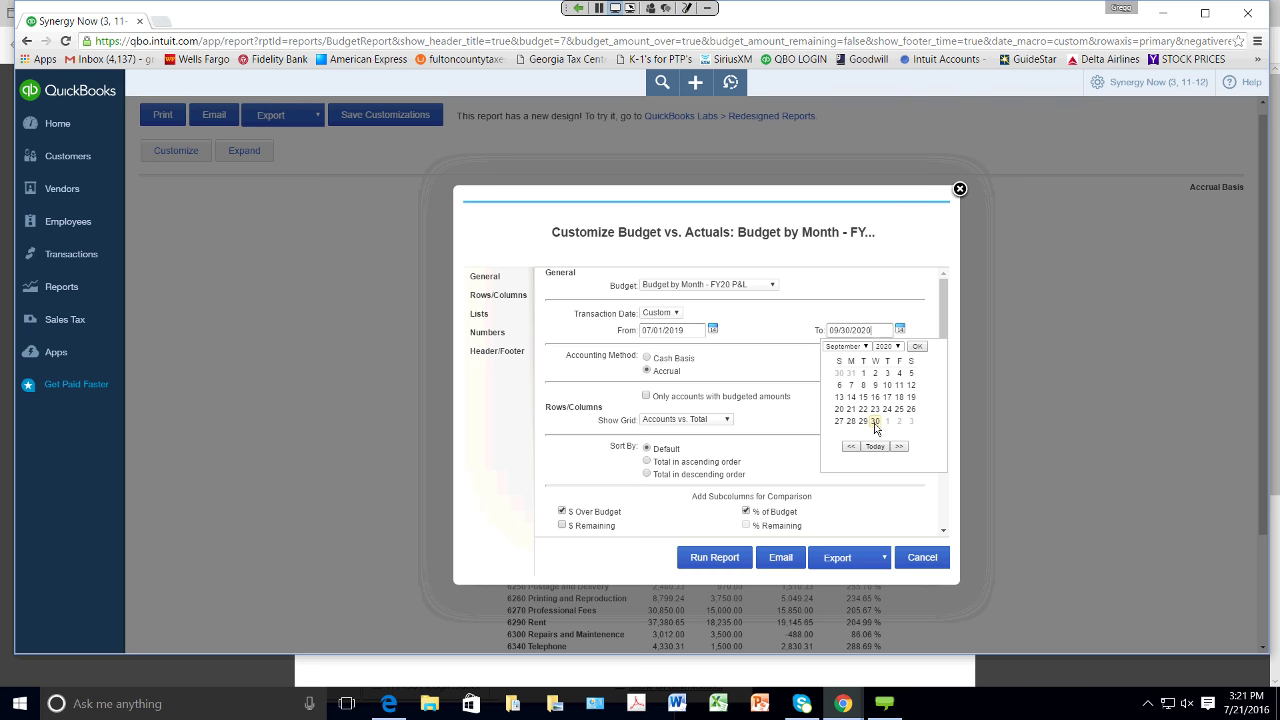
{"action": "left_click", "coordinate": [899, 354]}
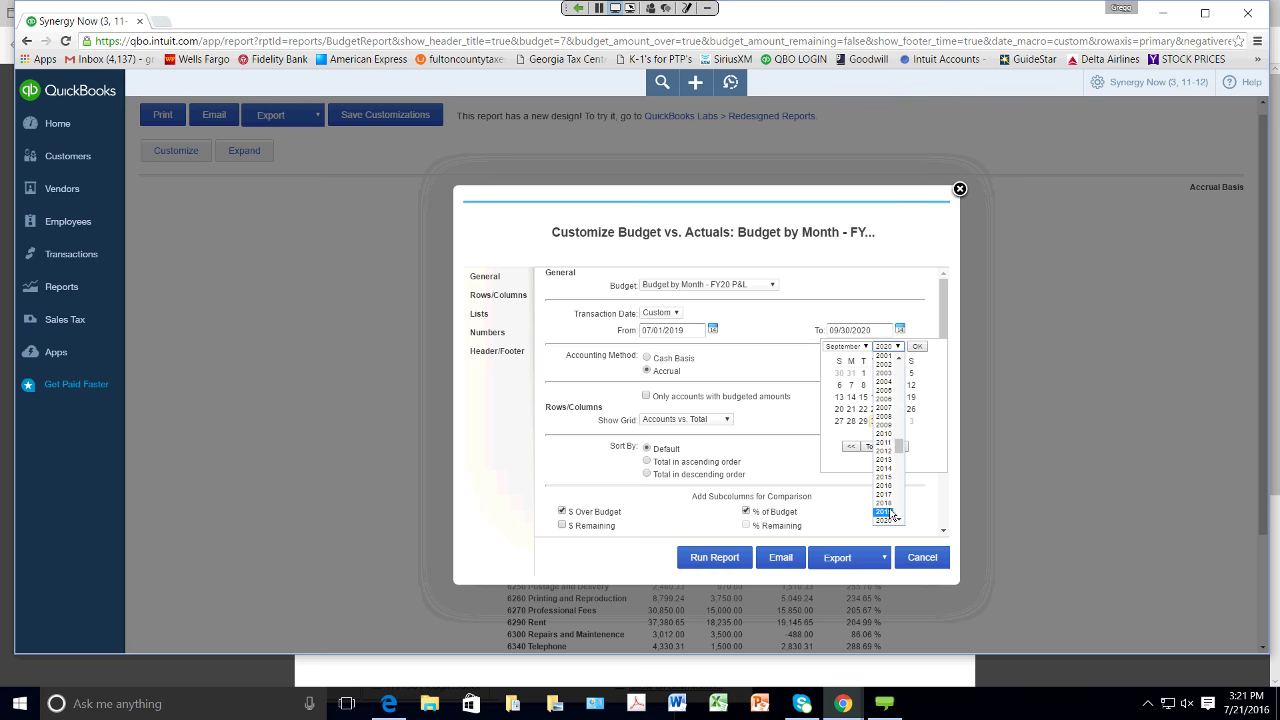
{"action": "left_click", "coordinate": [891, 515]}
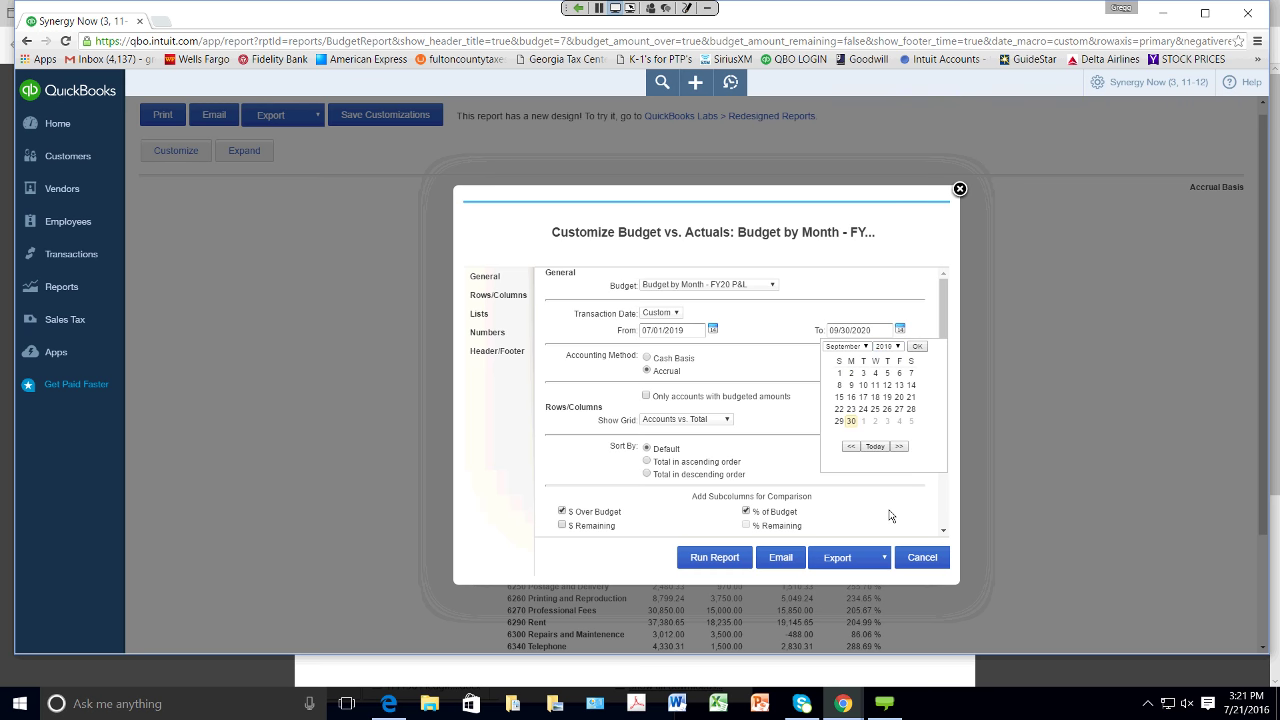
{"action": "left_click", "coordinate": [917, 347]}
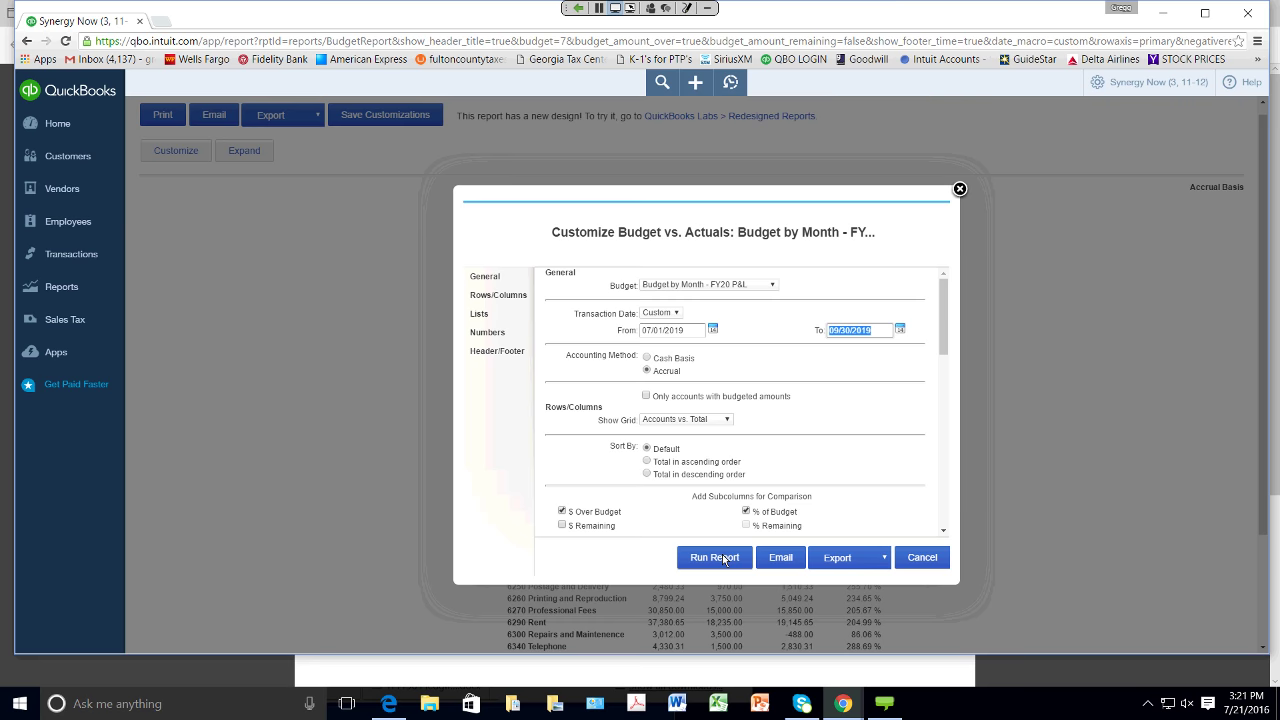
{"action": "left_click", "coordinate": [714, 557]}
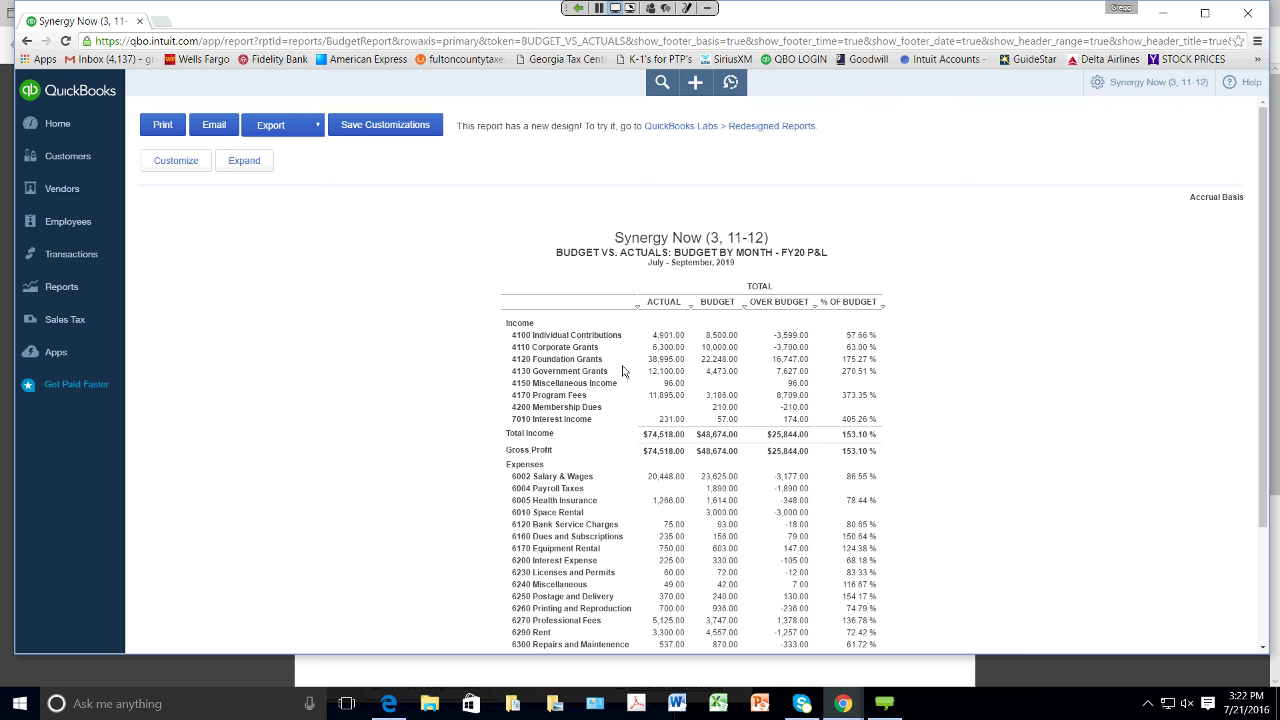
Step: Return to the Business Overview reports and reopen Budget vs. Actuals
{"action": "left_click", "coordinate": [101, 297]}
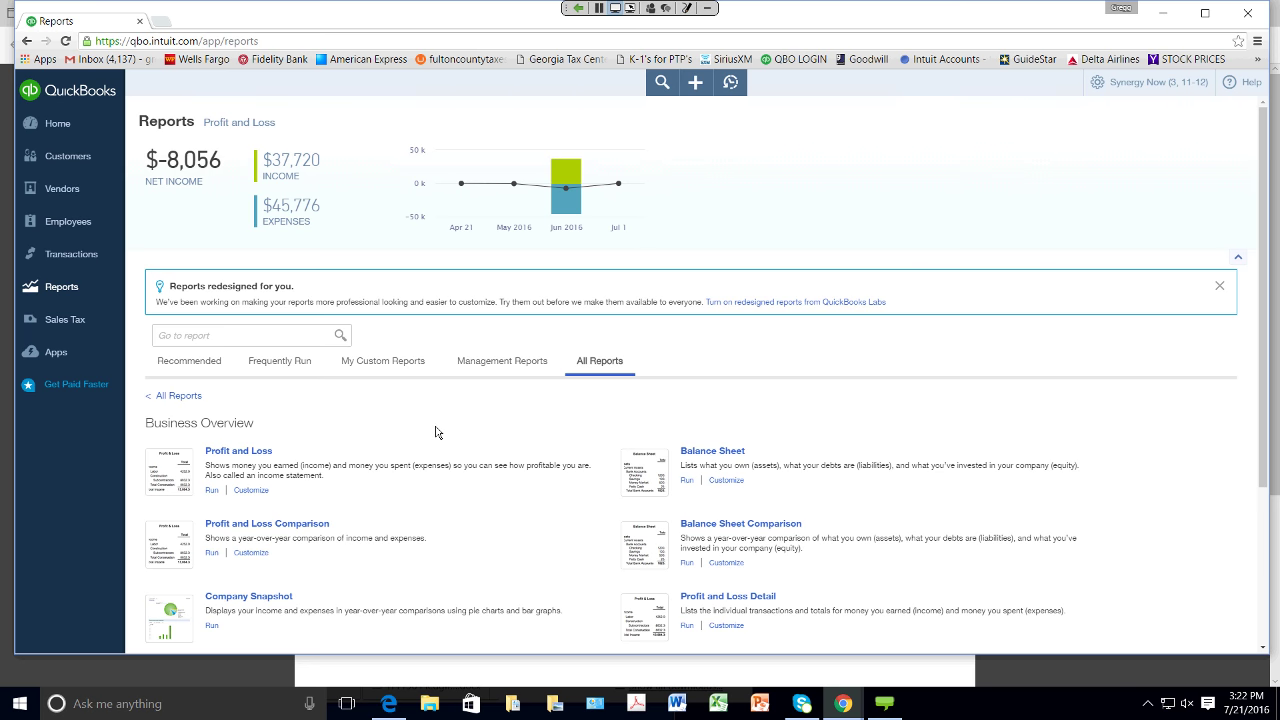
{"action": "scroll", "coordinate": [436, 432], "scroll_direction": "down", "scroll_amount": 1}
{"action": "scroll", "coordinate": [436, 432], "scroll_direction": "down", "scroll_amount": 3}
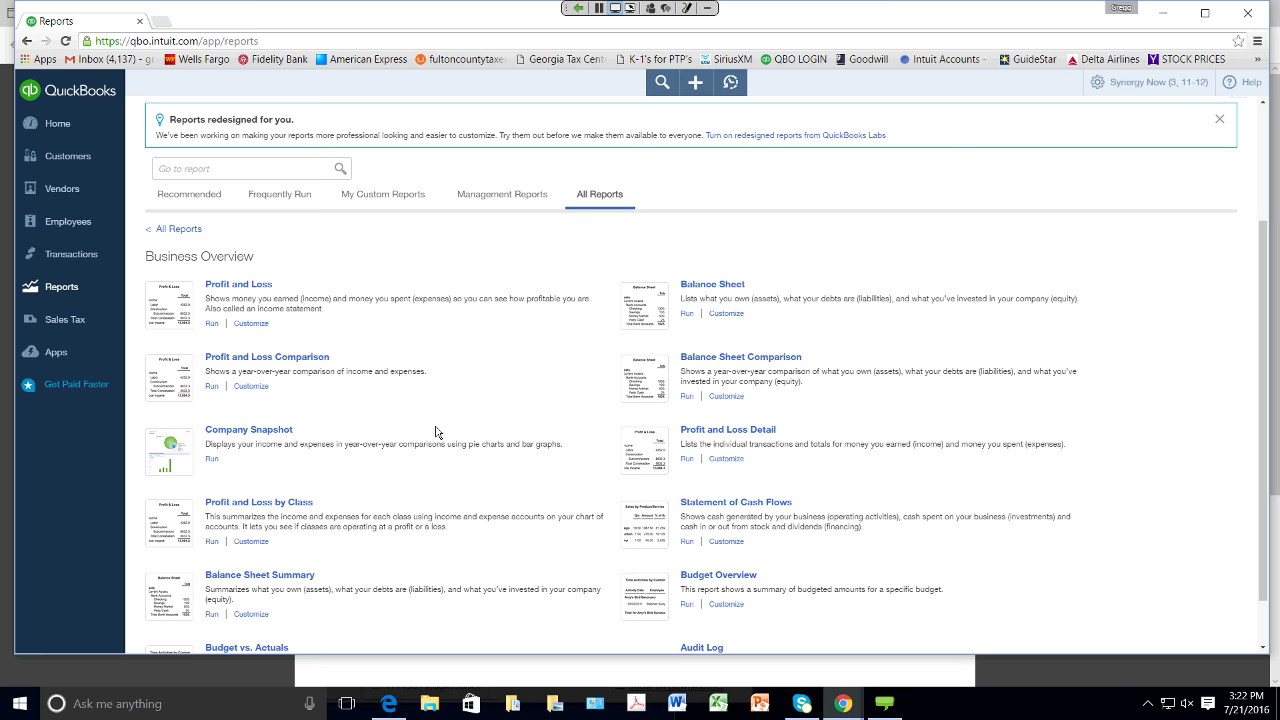
{"action": "scroll", "coordinate": [436, 432], "scroll_direction": "down", "scroll_amount": 1}
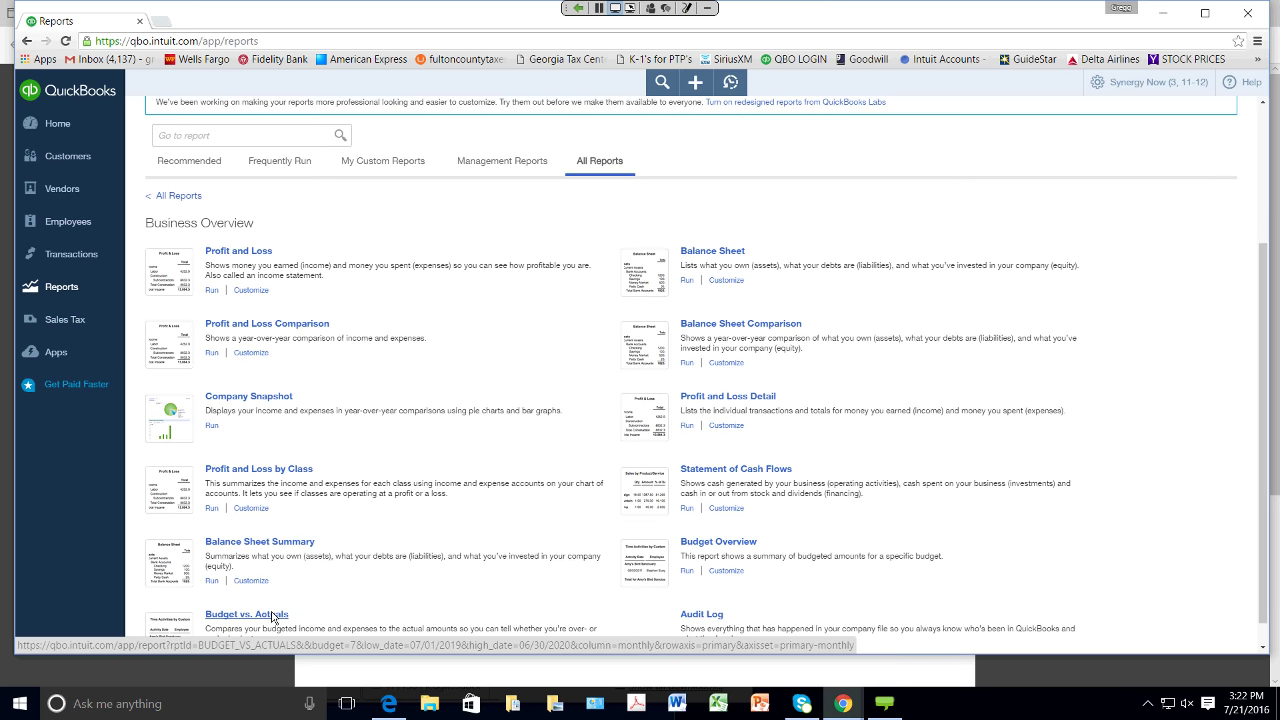
{"action": "scroll", "coordinate": [271, 617], "scroll_direction": "down", "scroll_amount": 1}
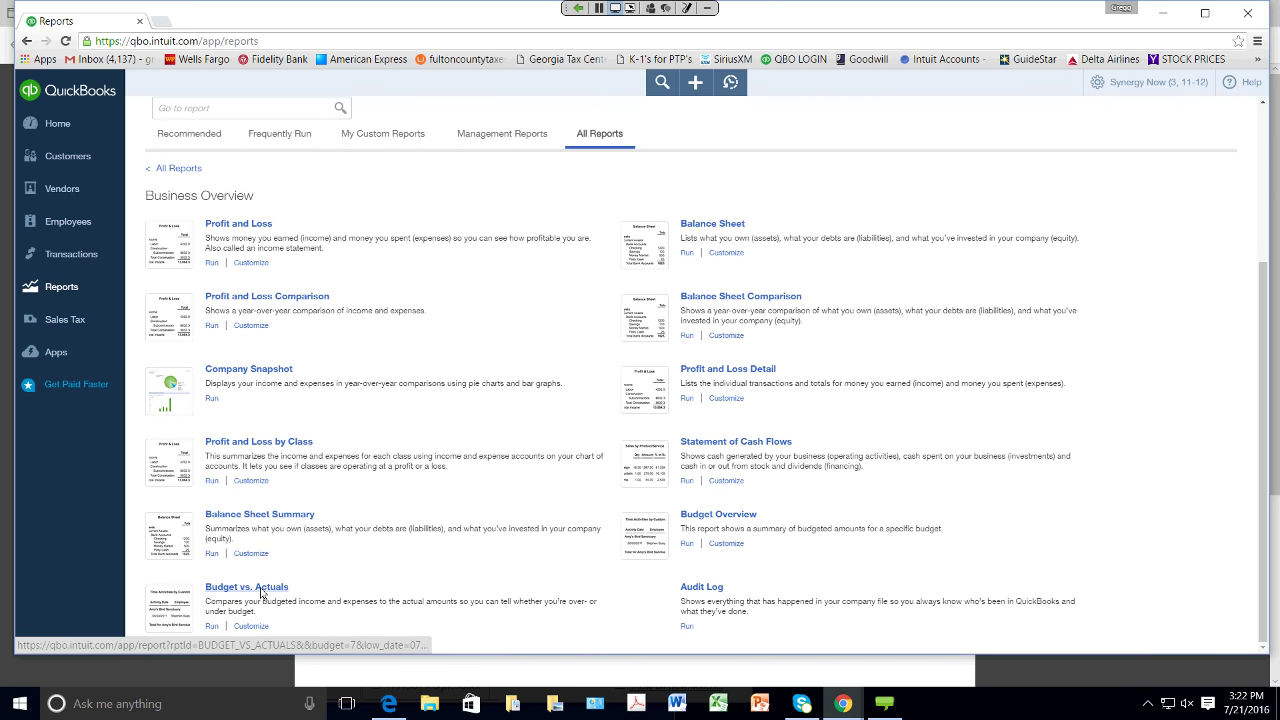
{"action": "left_click", "coordinate": [258, 589]}
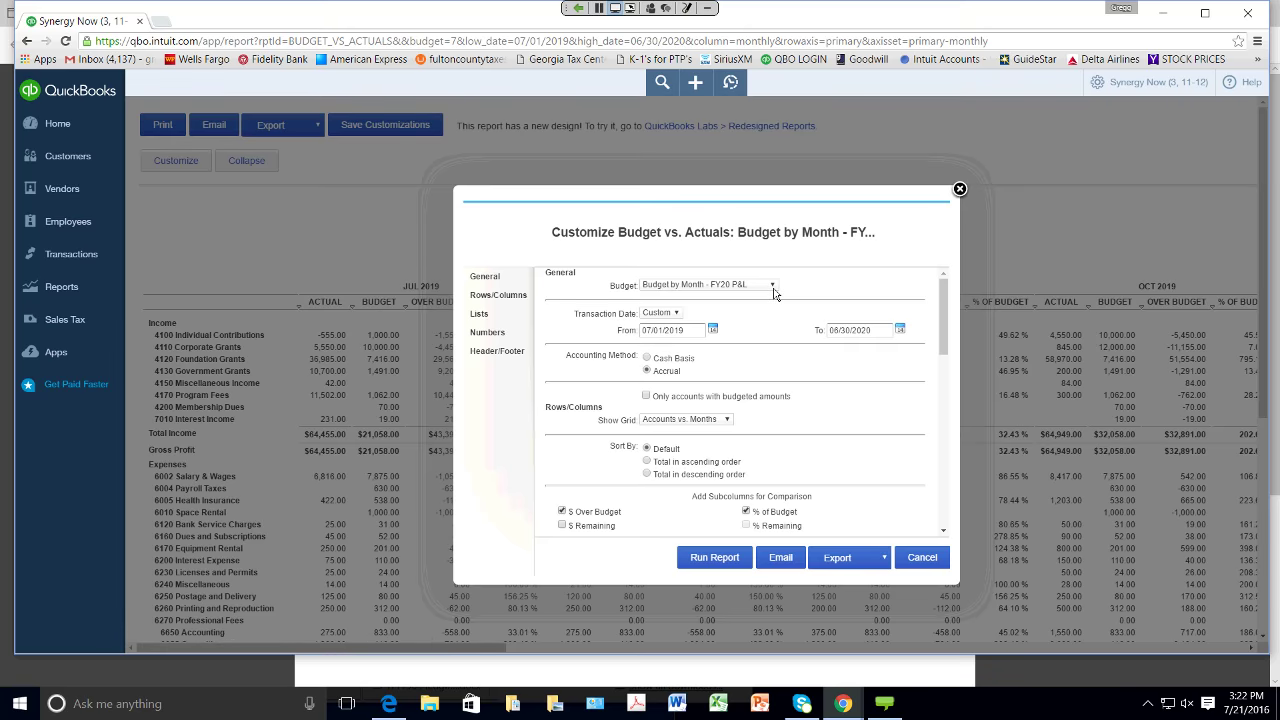
Step: Run the report for the Budget by Year - FY19 P&L budget with the grid showing Accounts vs. Total
{"action": "left_click", "coordinate": [772, 287]}
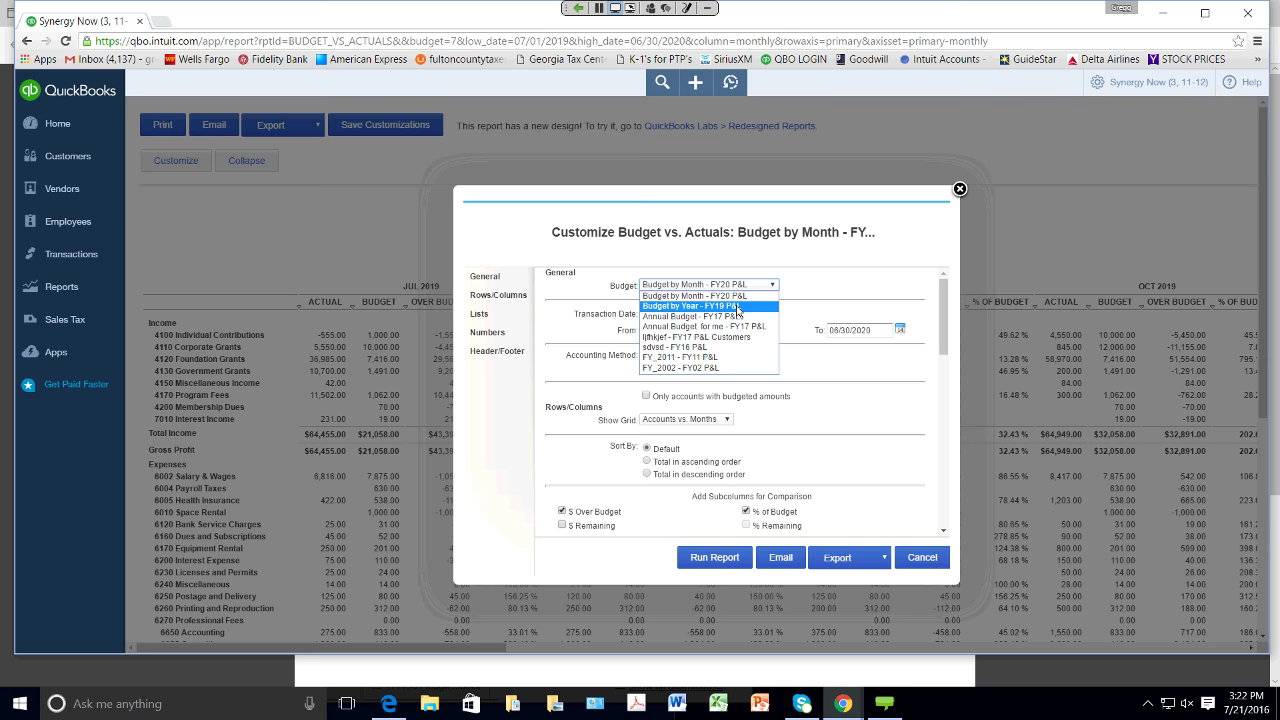
{"action": "key", "text": "Escape"}
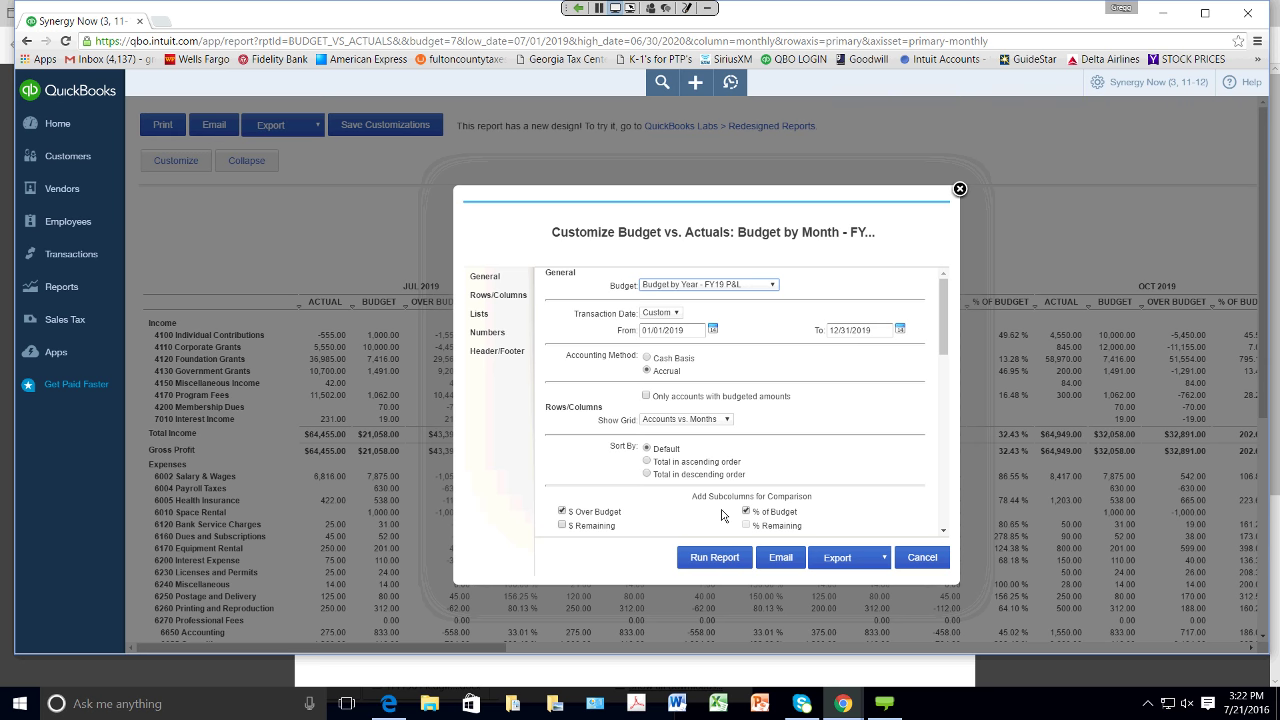
{"action": "left_click", "coordinate": [727, 420]}
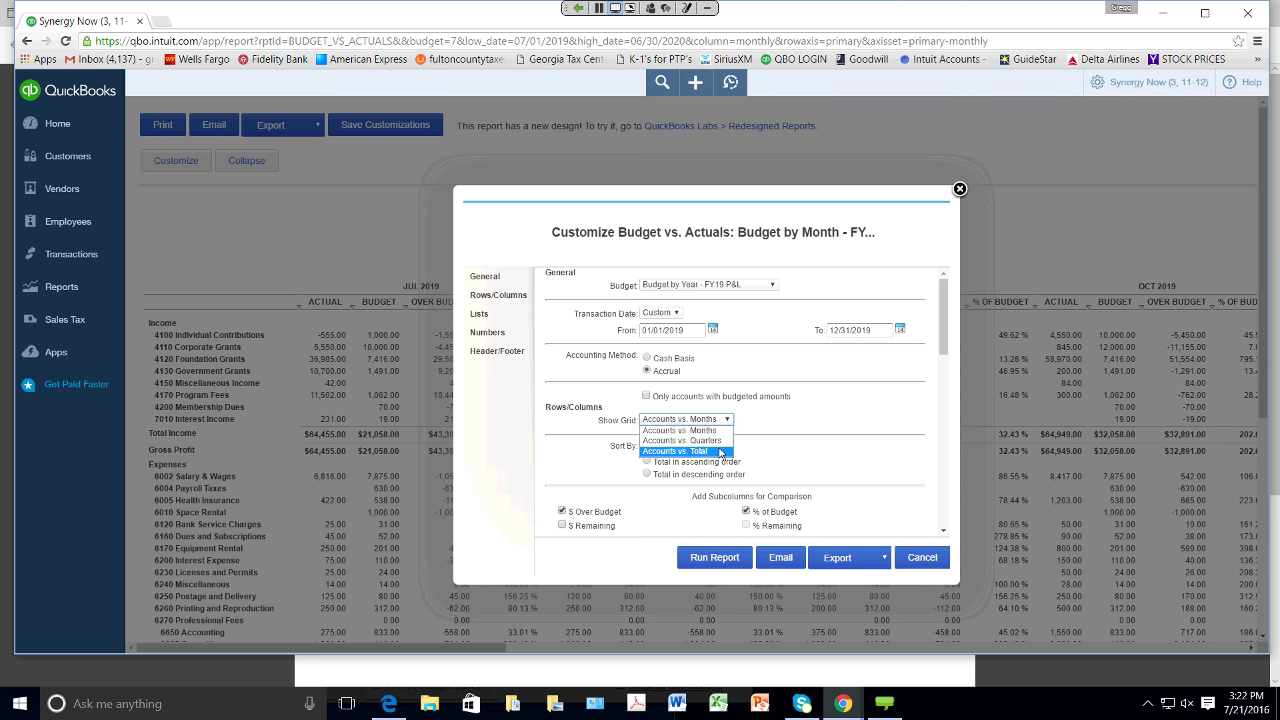
{"action": "left_click", "coordinate": [720, 451]}
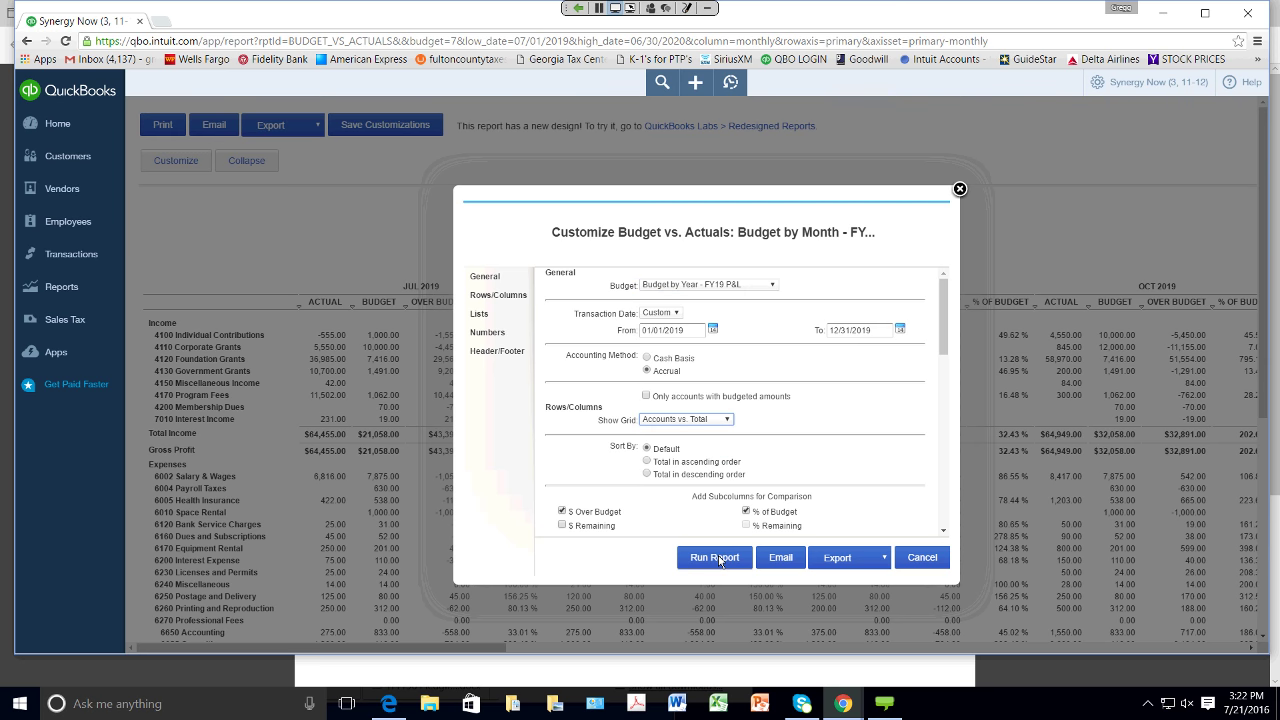
{"action": "left_click", "coordinate": [716, 558]}
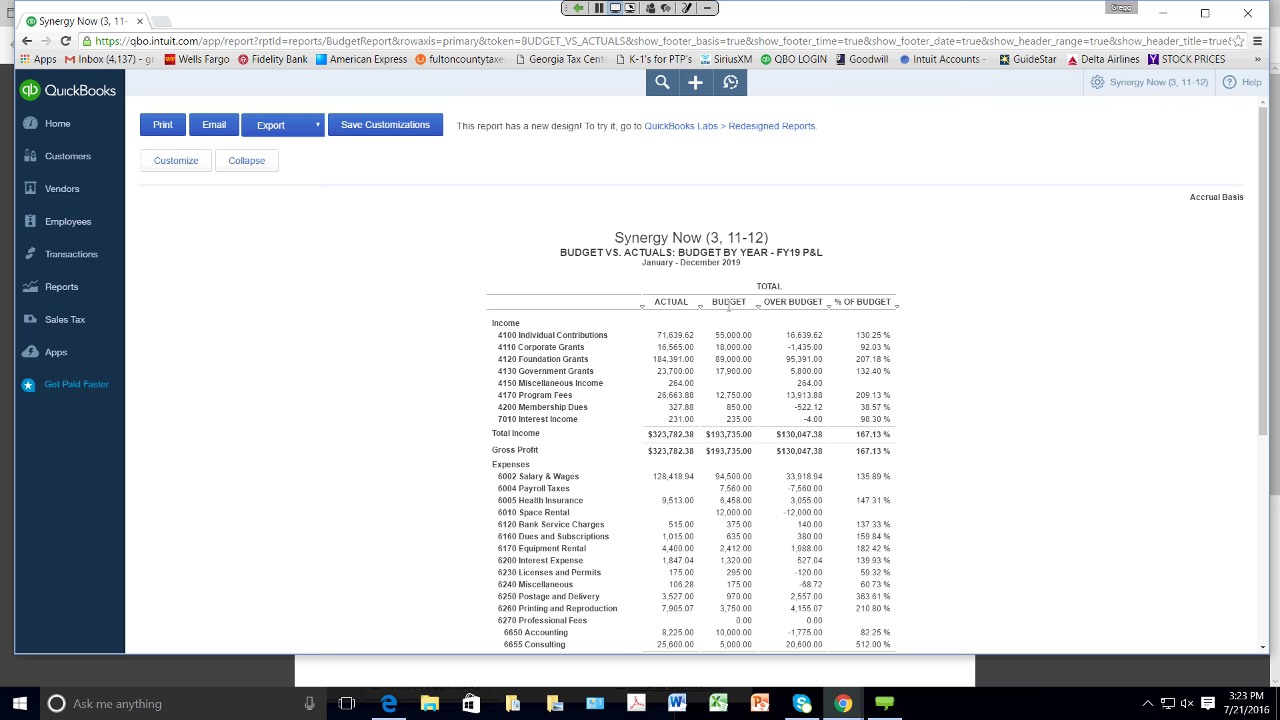
Step: Reopen the report's customization options and try to pick September 2019 for the end date
{"action": "left_click", "coordinate": [196, 170]}
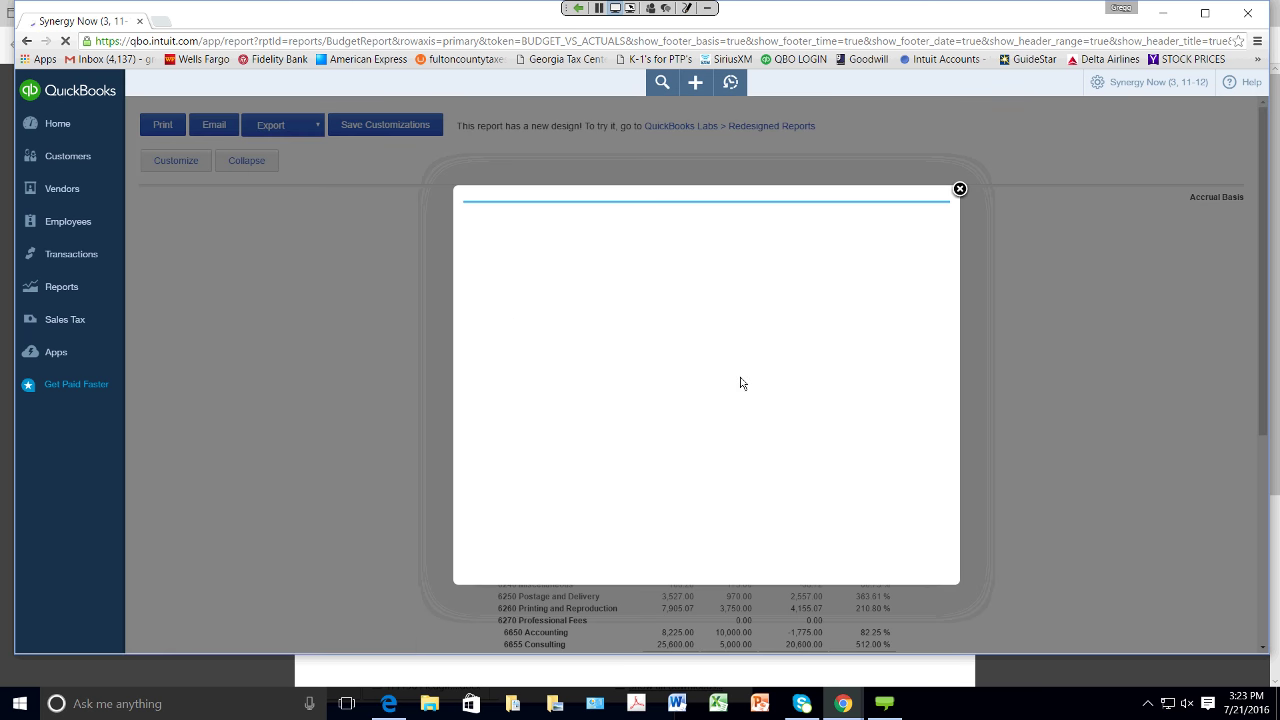
{"action": "left_click", "coordinate": [899, 331]}
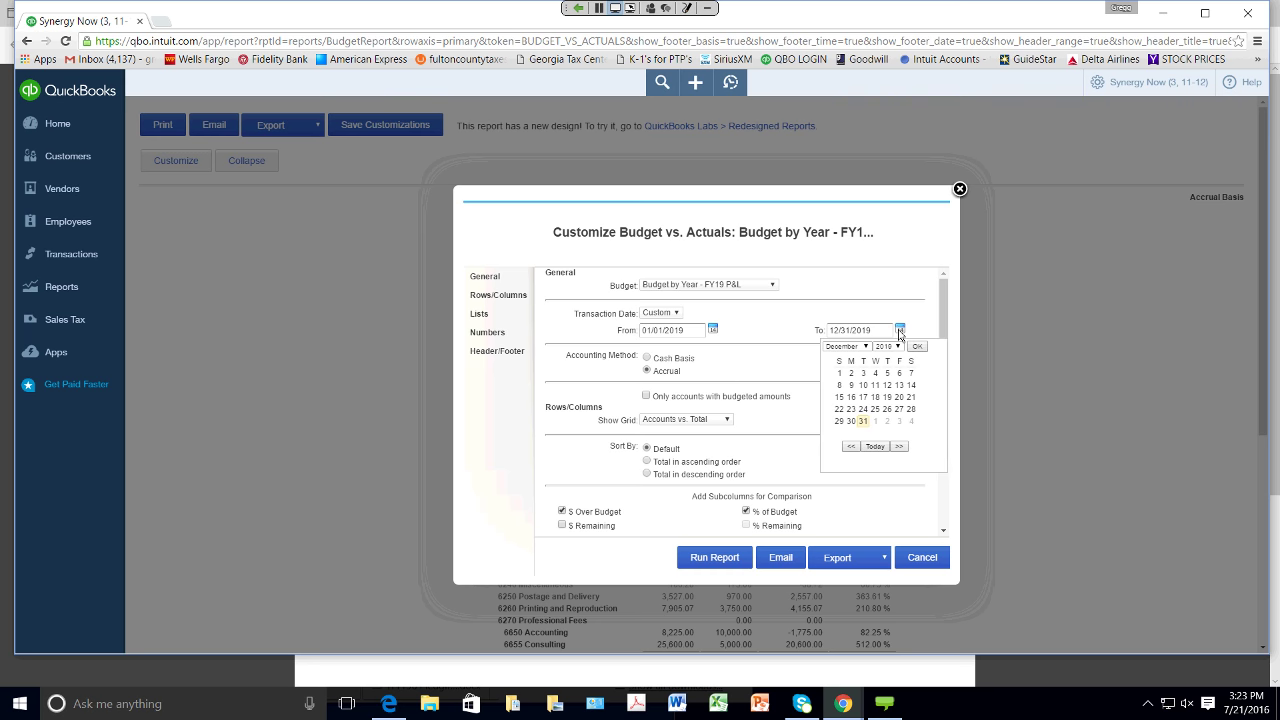
{"action": "left_click", "coordinate": [845, 346]}
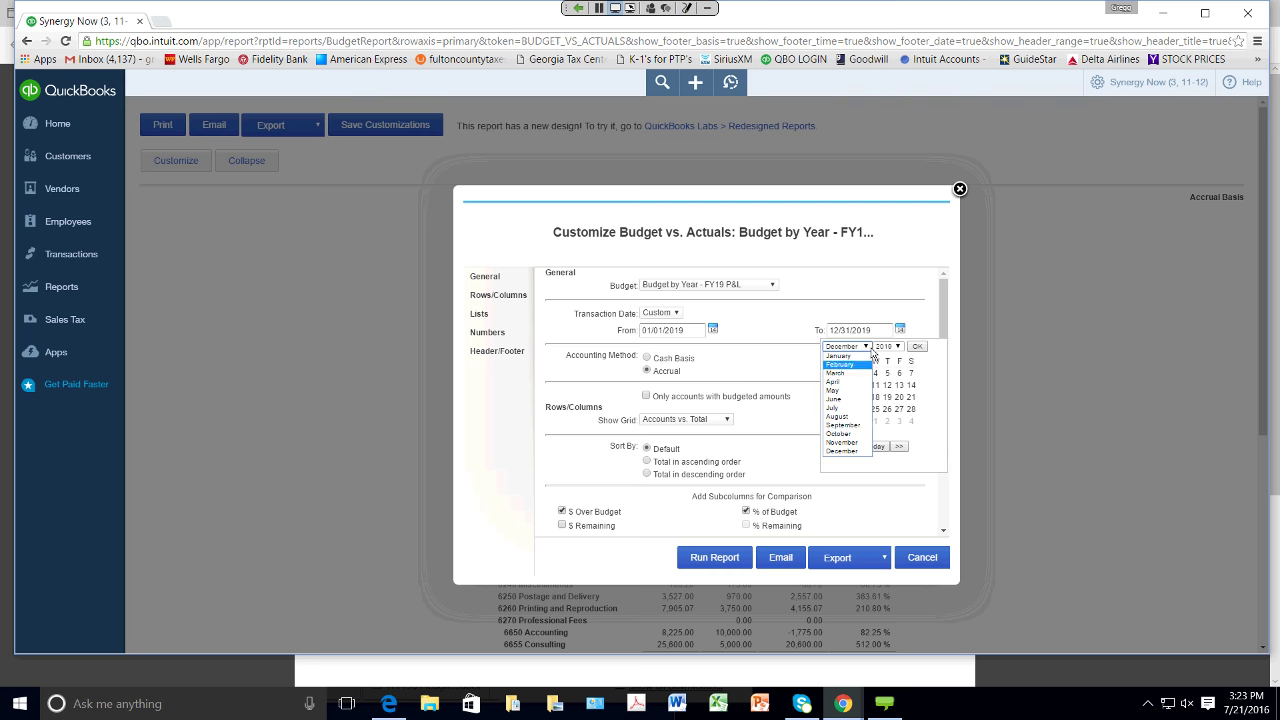
{"action": "left_click", "coordinate": [849, 425]}
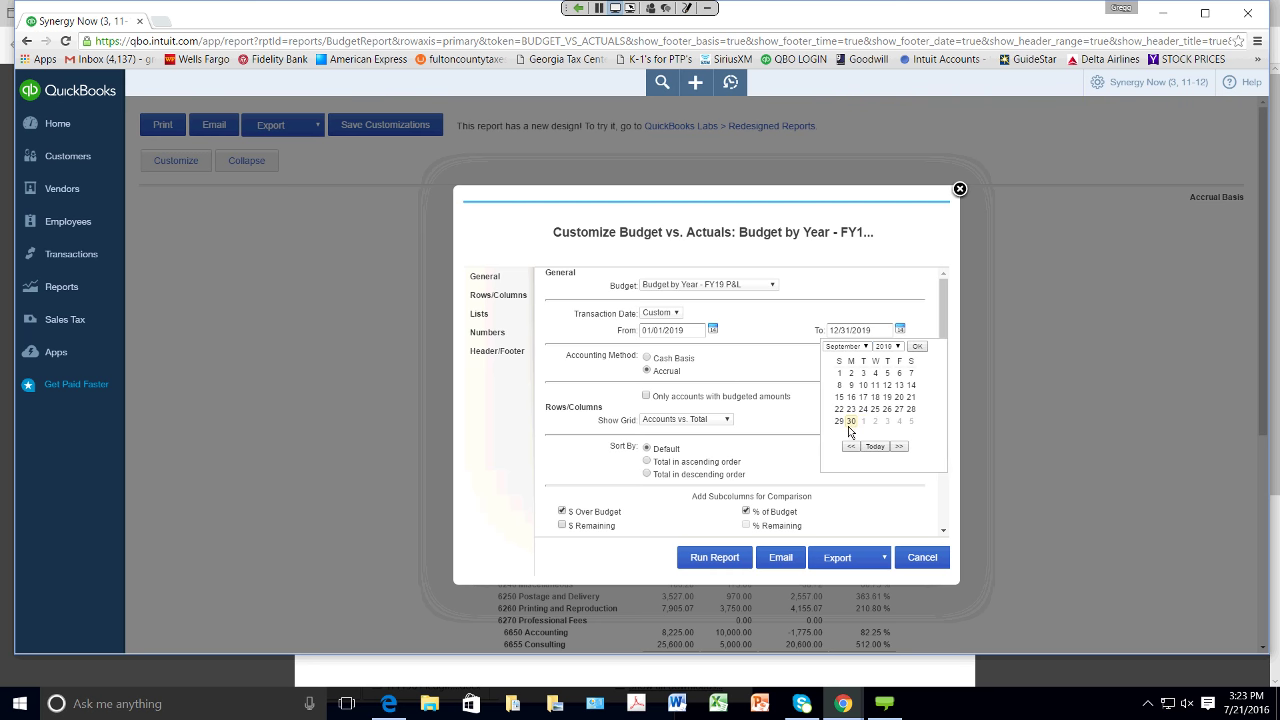
Step: Set the start date of the Budget by Year report to 06/30/2019
{"action": "left_click", "coordinate": [713, 331]}
{"action": "left_click", "coordinate": [713, 331]}
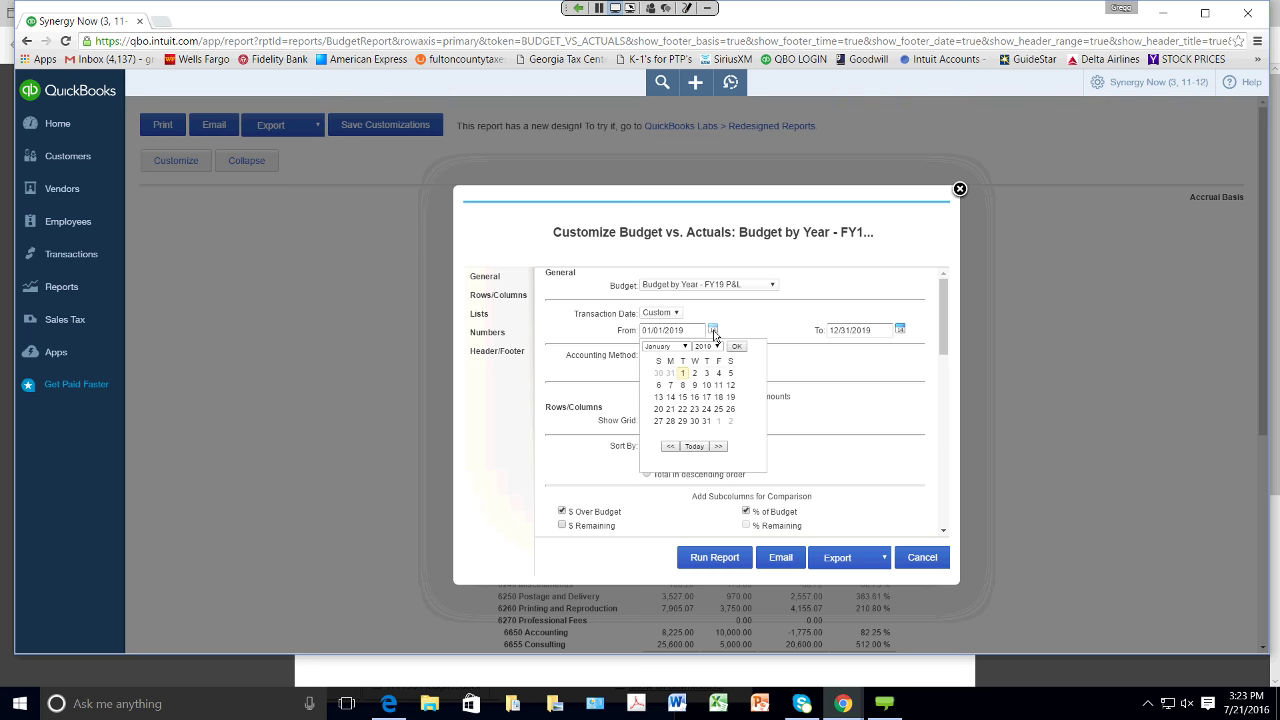
{"action": "left_click", "coordinate": [686, 347]}
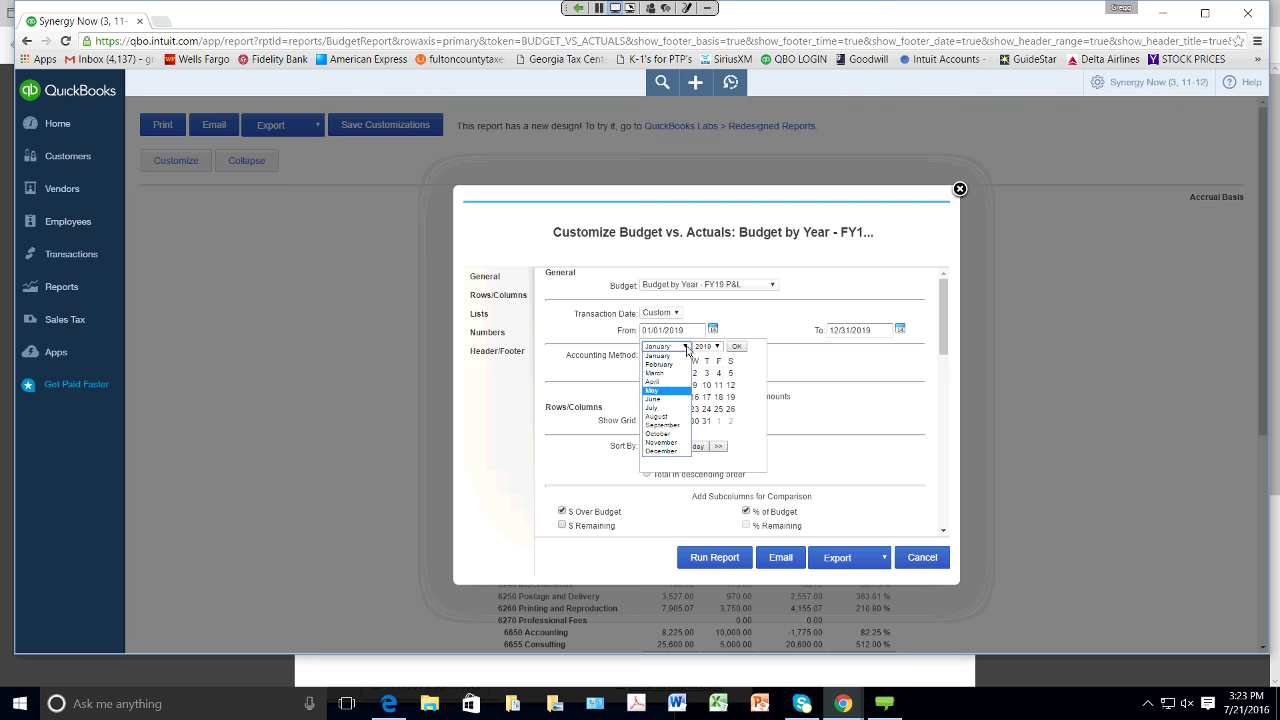
{"action": "left_click", "coordinate": [664, 399]}
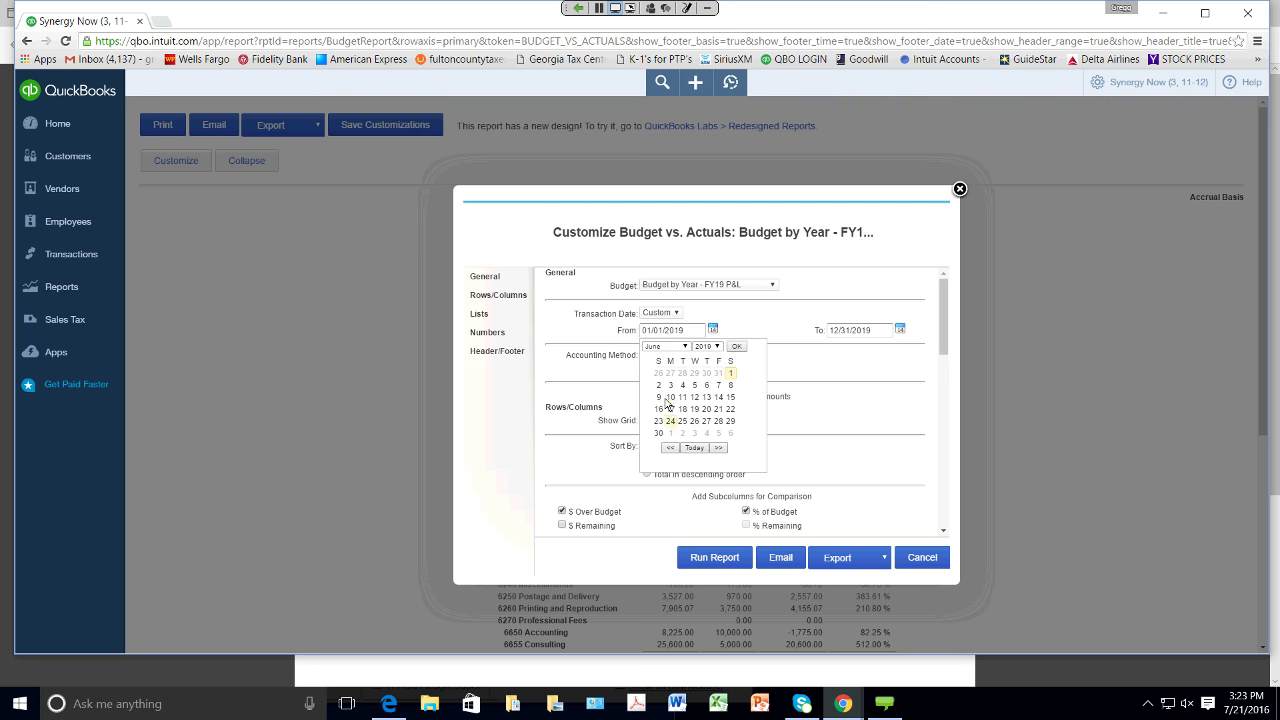
{"action": "left_click", "coordinate": [660, 433]}
Step: Set the end date of the Budget by Year report to 09/30/2019 and run the report
{"action": "left_click", "coordinate": [880, 331]}
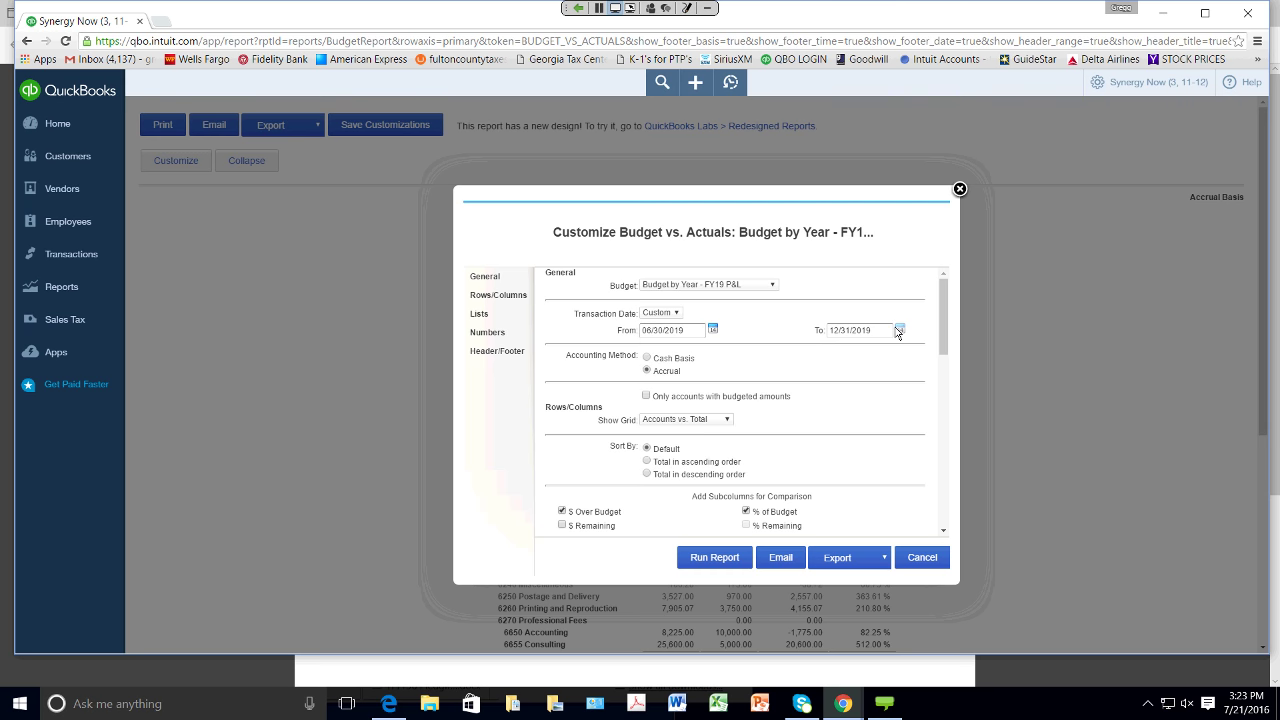
{"action": "left_click", "coordinate": [899, 330]}
{"action": "left_click", "coordinate": [869, 347]}
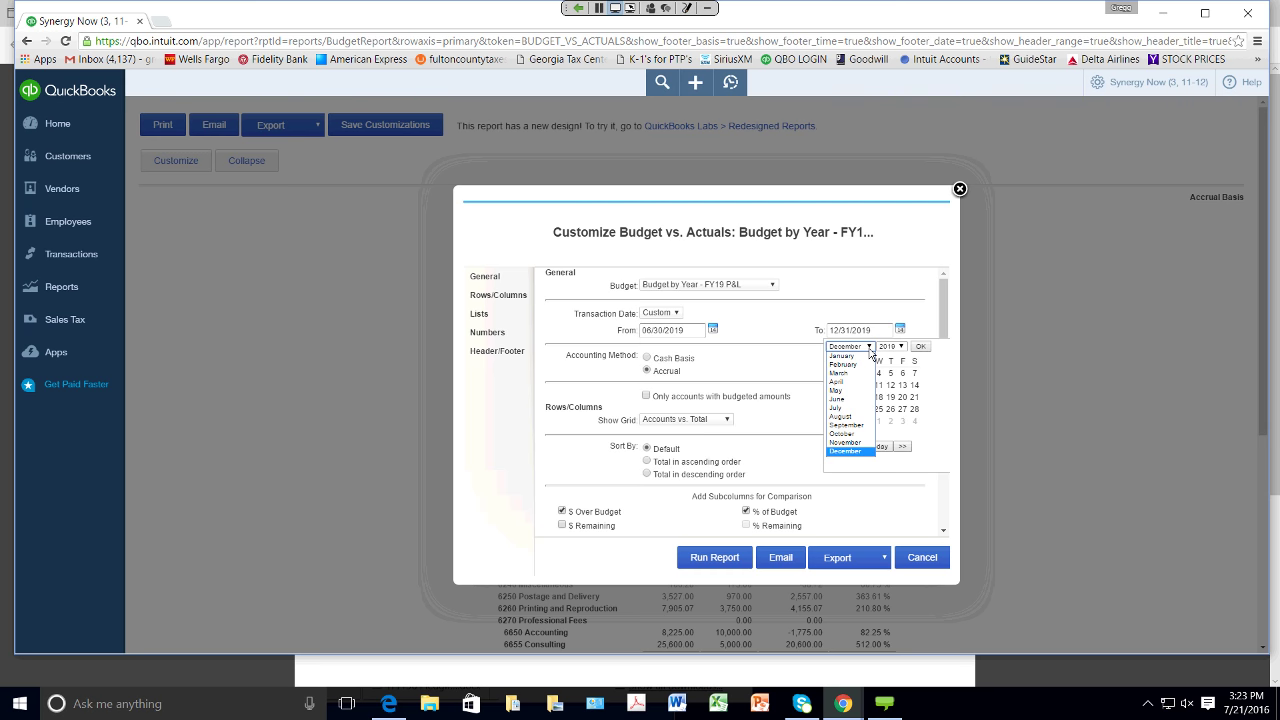
{"action": "left_click", "coordinate": [860, 425]}
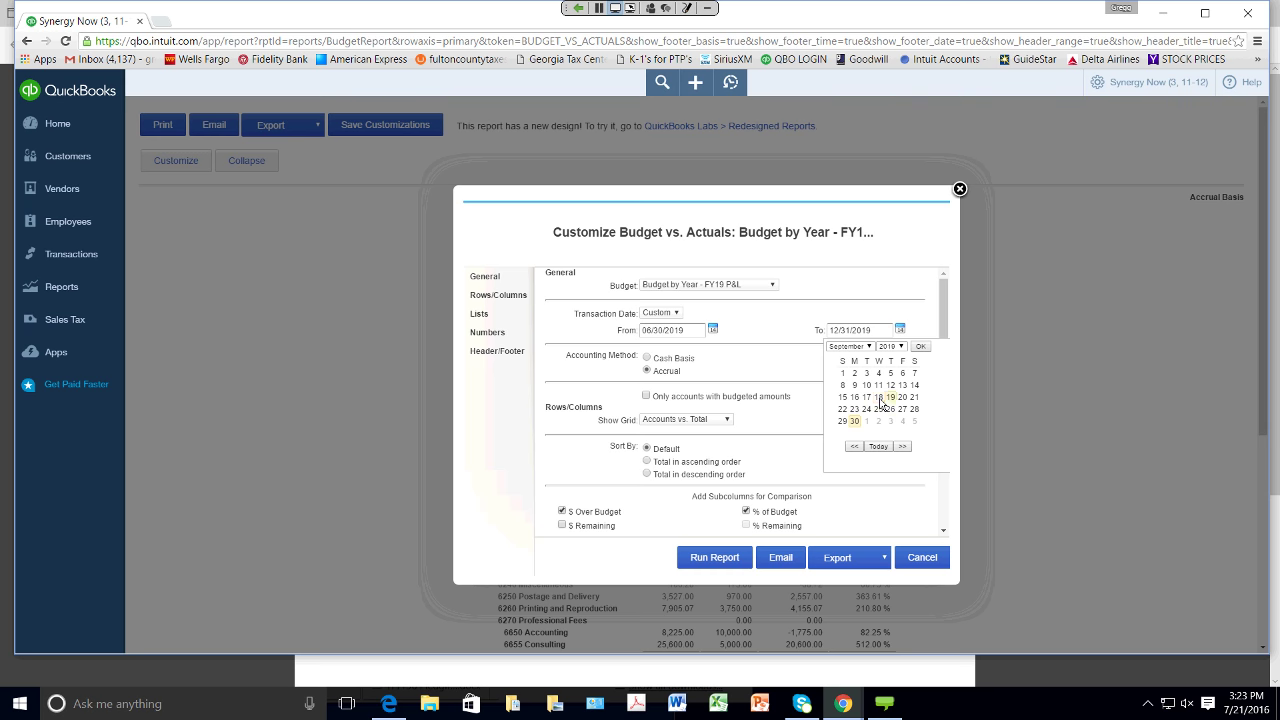
{"action": "left_click", "coordinate": [856, 422]}
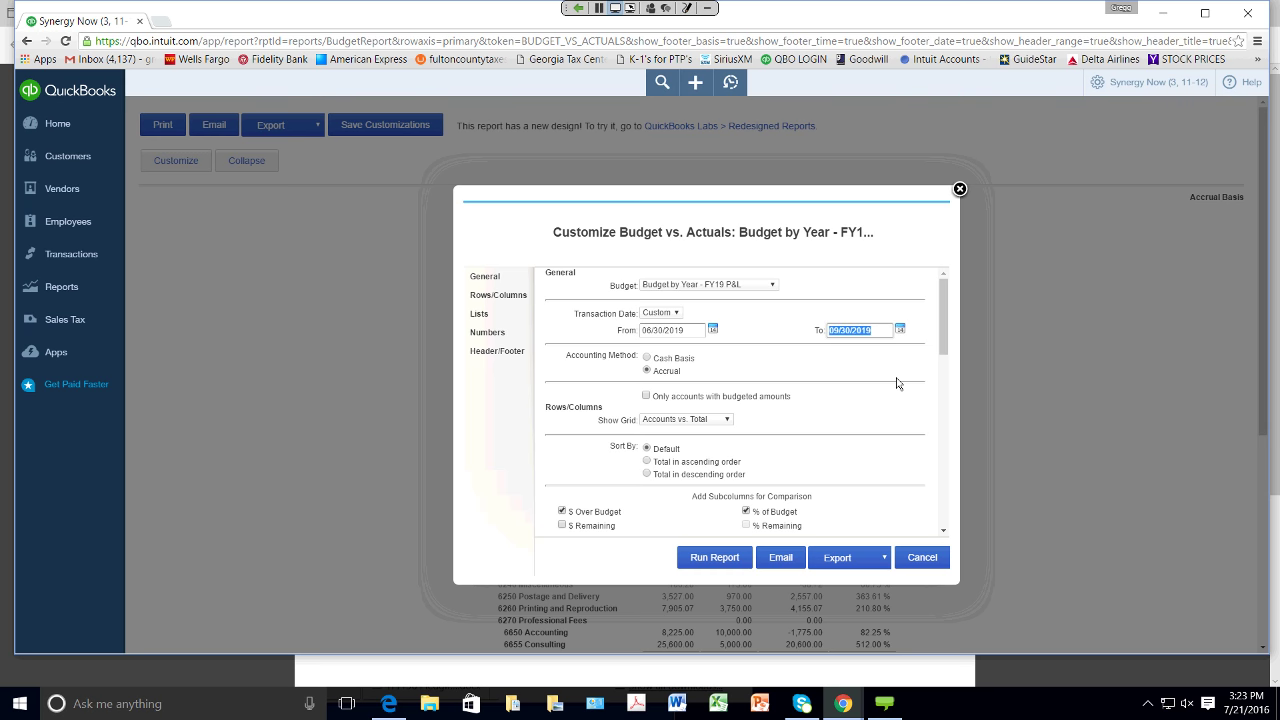
{"action": "left_click", "coordinate": [729, 557]}
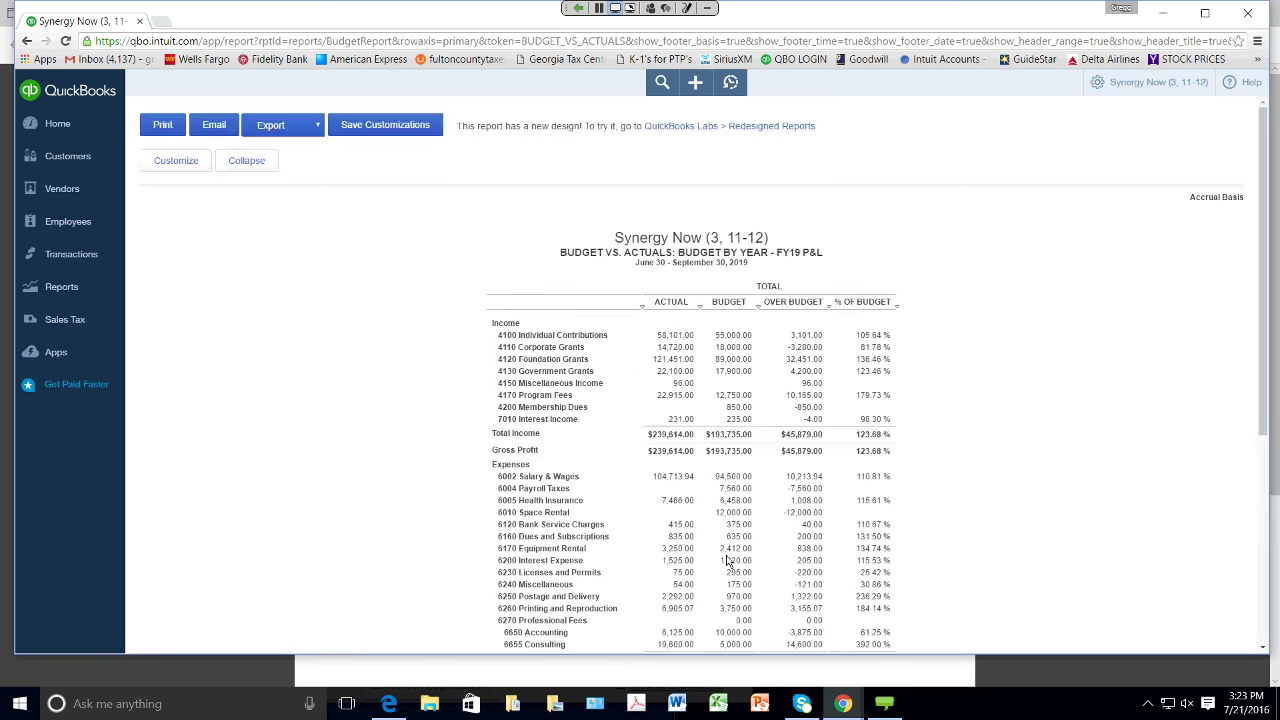
Step: Customize the report to start on 01/01/2019, keep 09/30/2019 as the end date, and run it again
{"action": "left_click", "coordinate": [192, 164]}
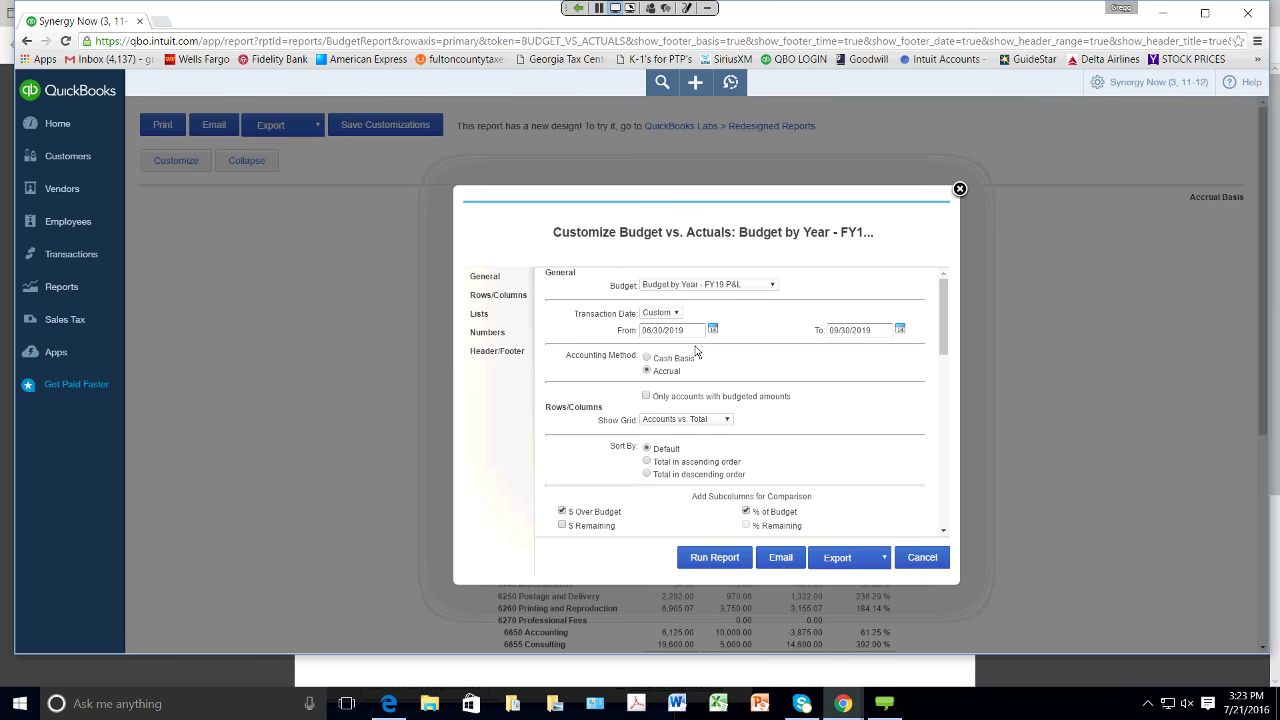
{"action": "left_click", "coordinate": [687, 329]}
{"action": "left_click", "coordinate": [713, 330]}
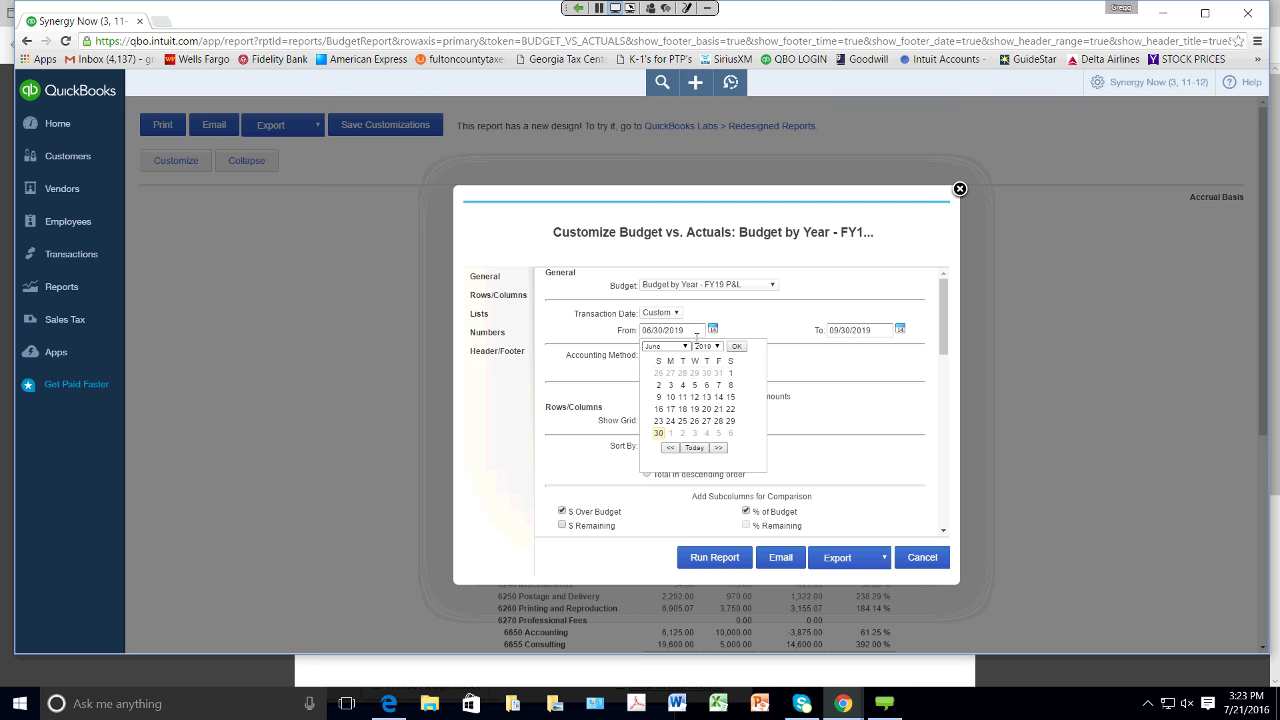
{"action": "left_click", "coordinate": [670, 346]}
{"action": "left_click", "coordinate": [670, 357]}
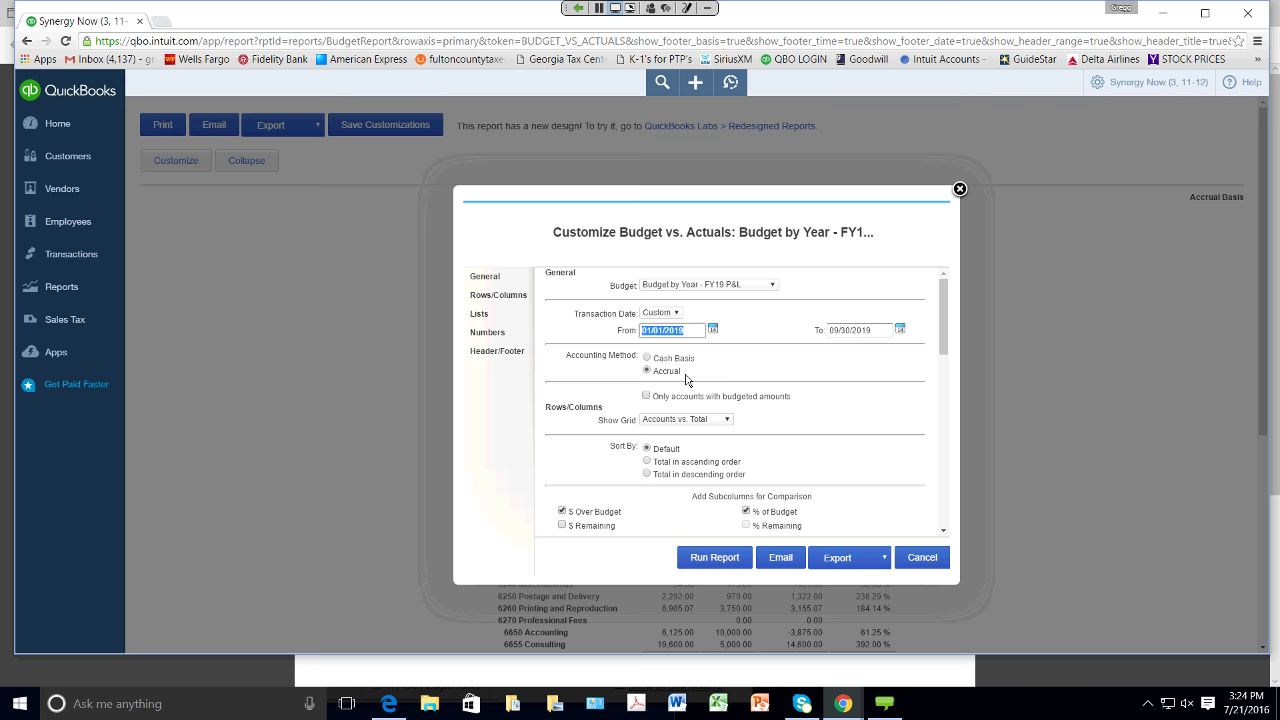
{"action": "left_click", "coordinate": [900, 330]}
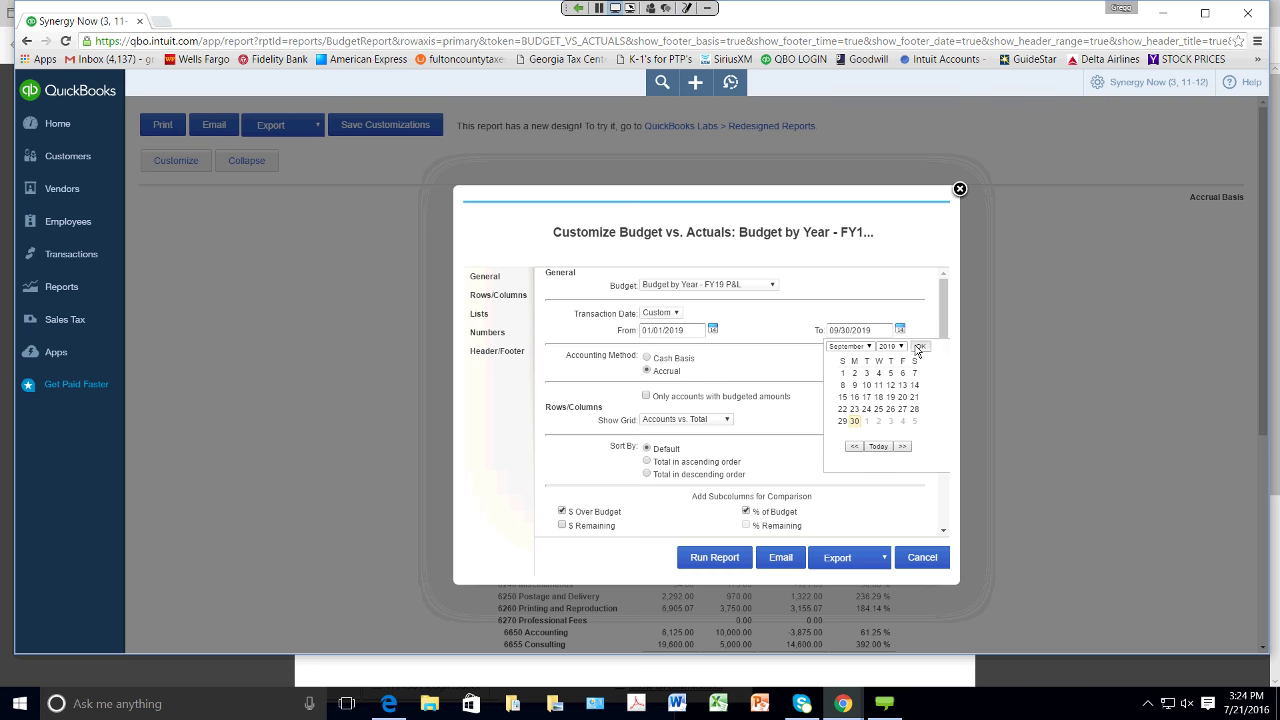
{"action": "left_click", "coordinate": [900, 330]}
{"action": "left_click", "coordinate": [714, 557]}
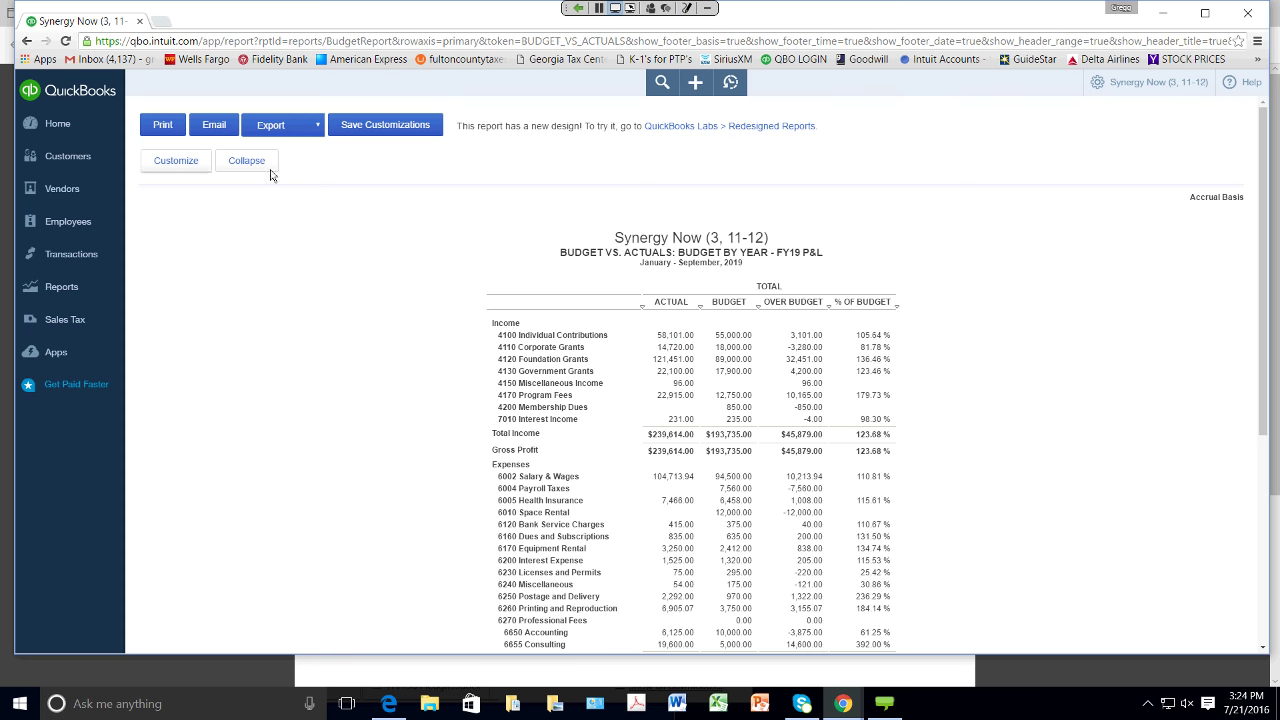
Step: Change the report's start date to 09/01/2019 and run it for September 2019 only
{"action": "left_click", "coordinate": [180, 161]}
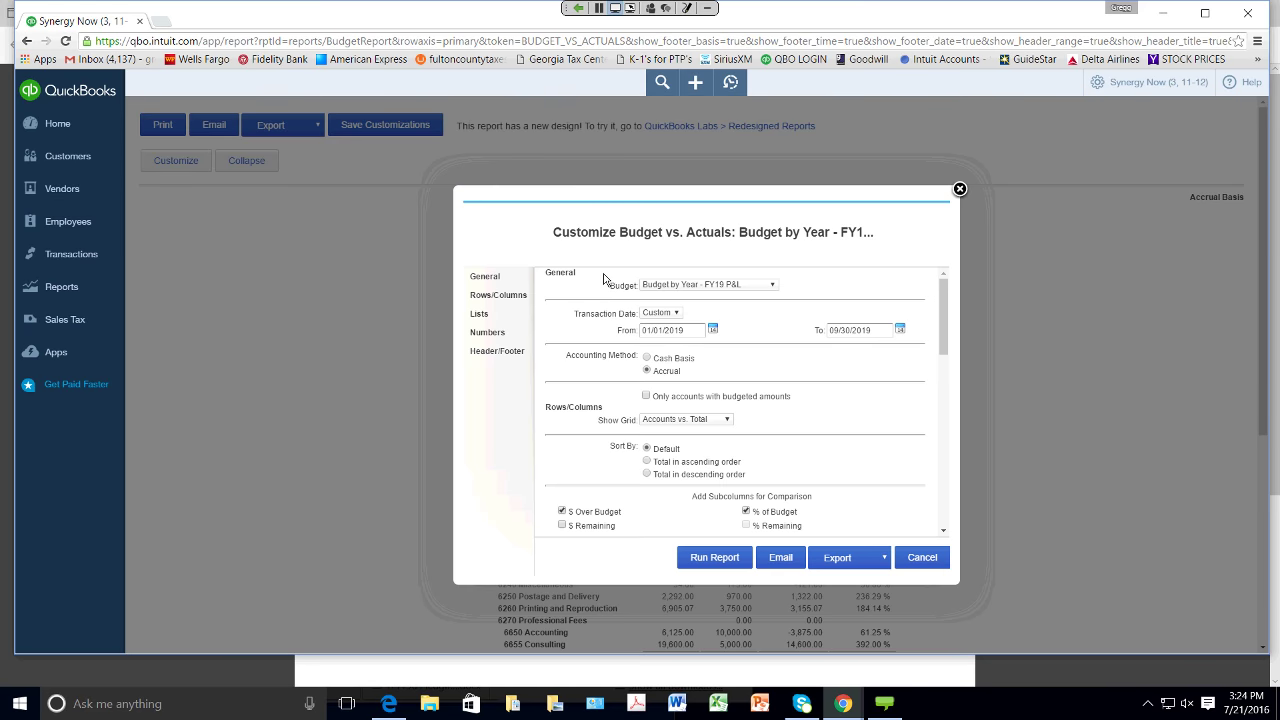
{"action": "left_click", "coordinate": [713, 330]}
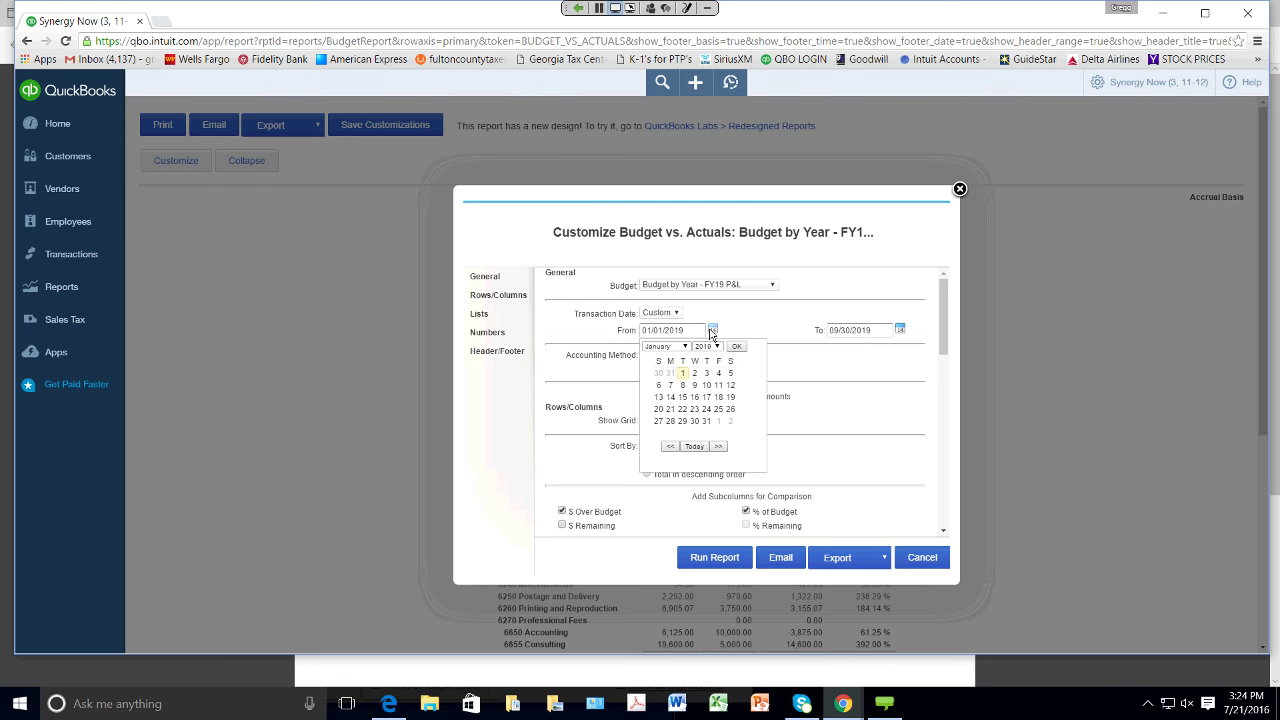
{"action": "left_click", "coordinate": [686, 347]}
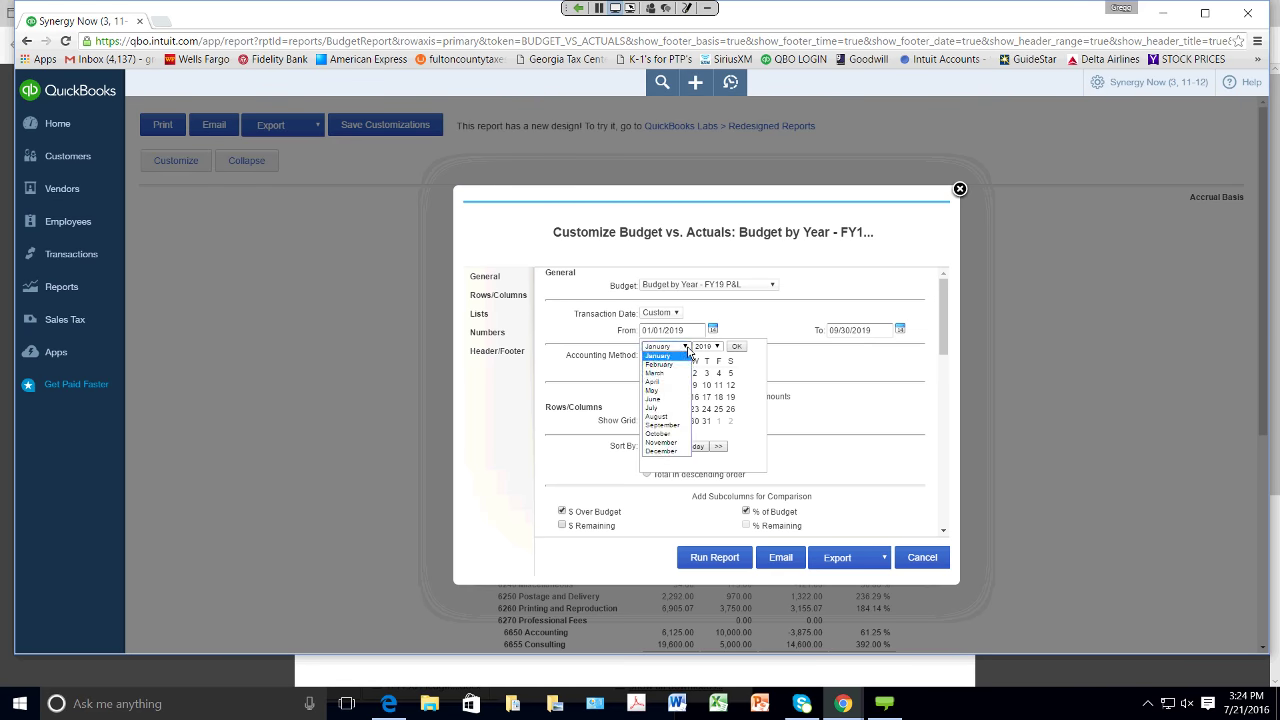
{"action": "left_click", "coordinate": [675, 427]}
{"action": "left_click", "coordinate": [661, 373]}
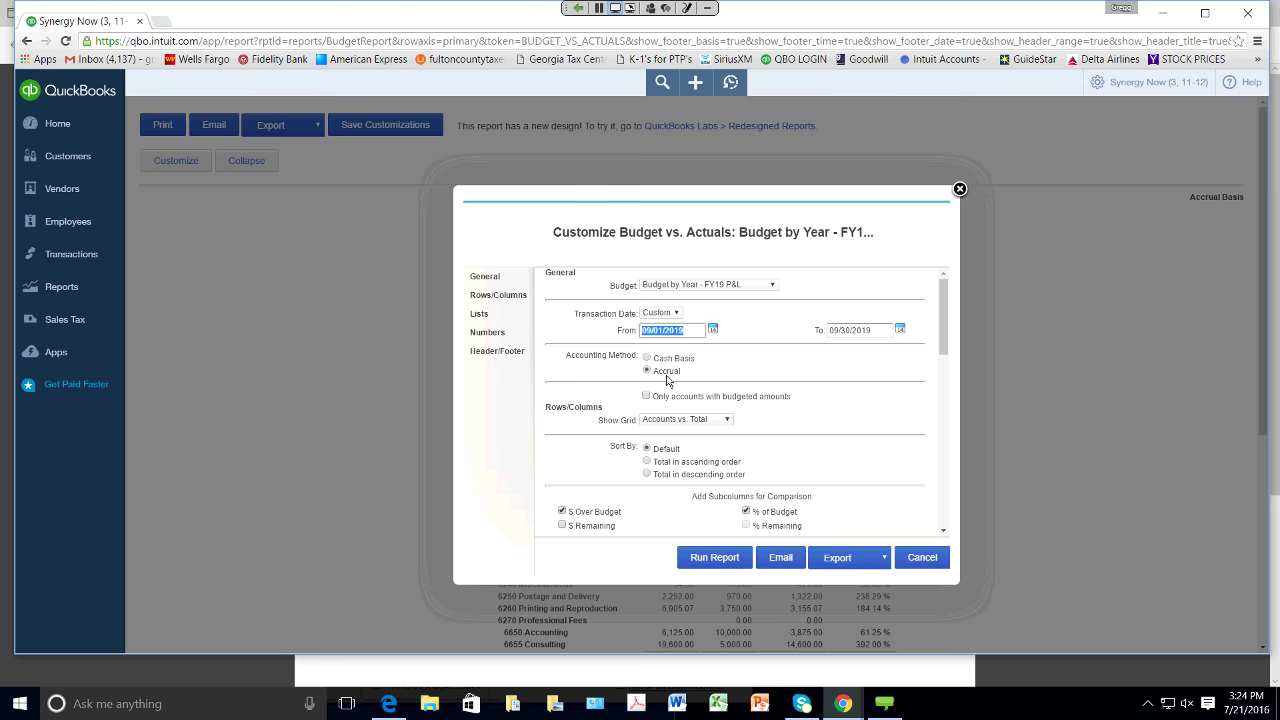
{"action": "left_click", "coordinate": [720, 562]}
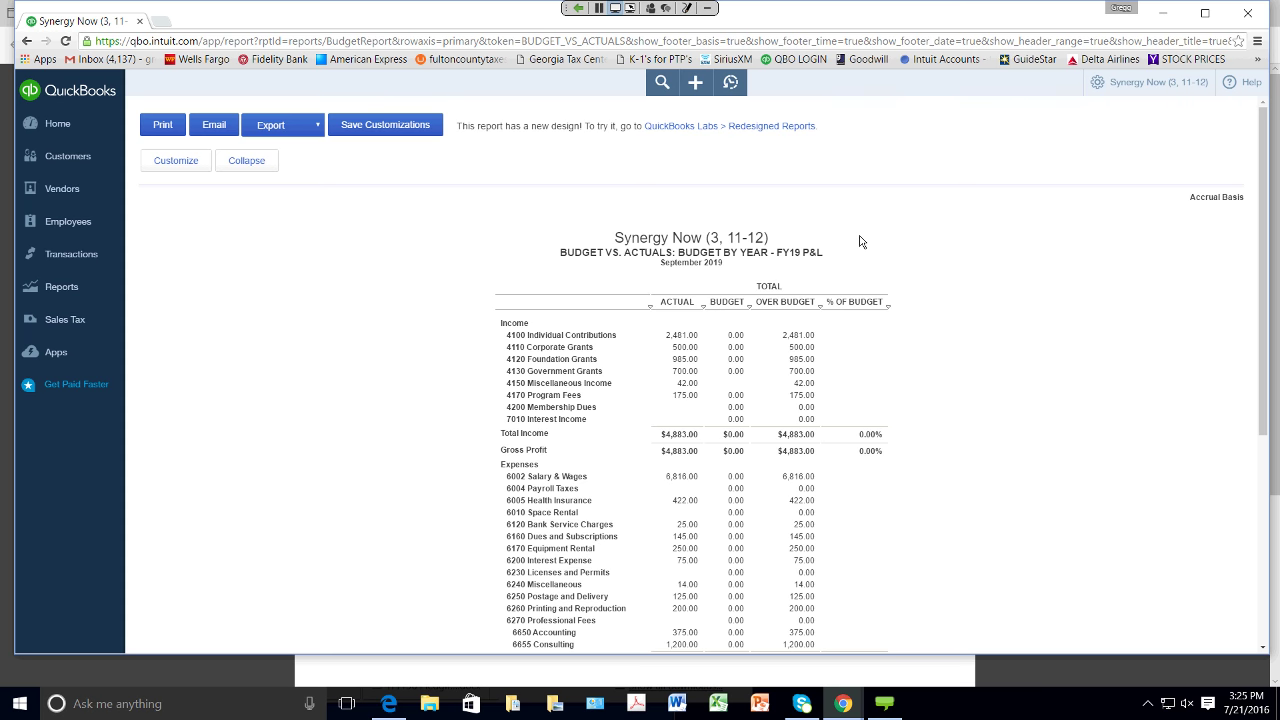
Step: Return to the reports list, open the Balance Sheet, and review it down to the equity section
{"action": "left_click", "coordinate": [80, 284]}
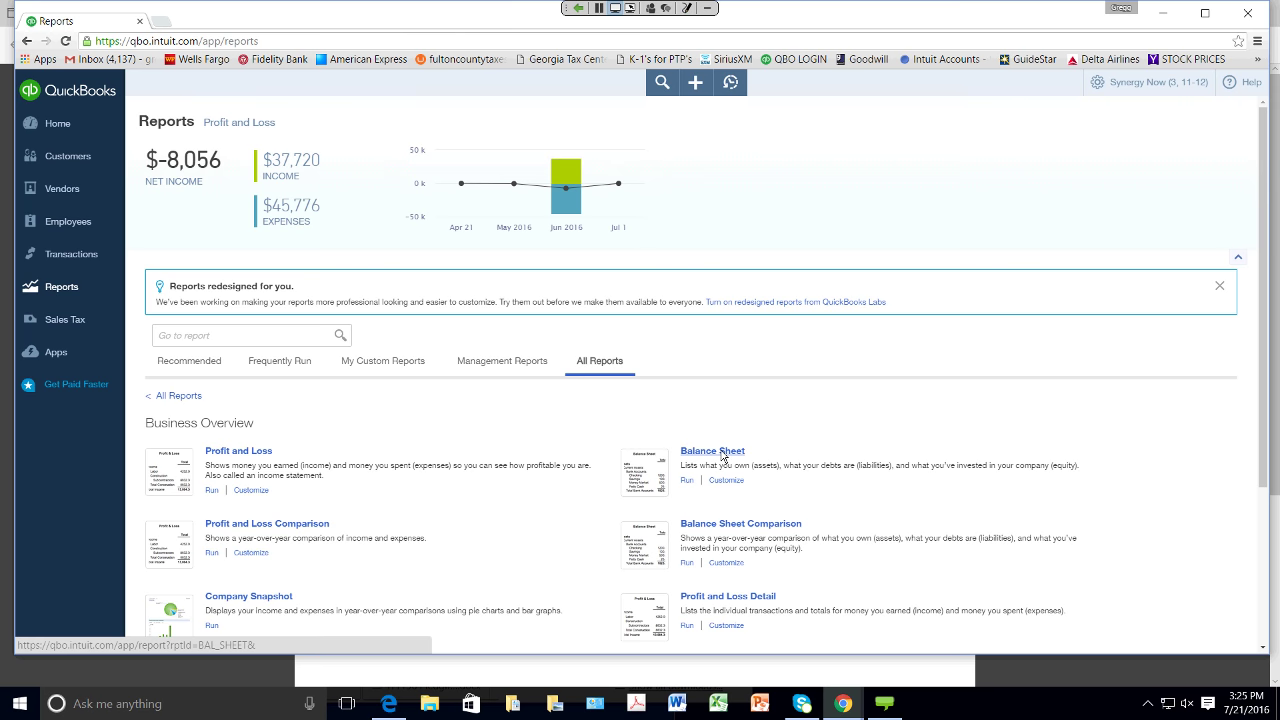
{"action": "left_click", "coordinate": [724, 457]}
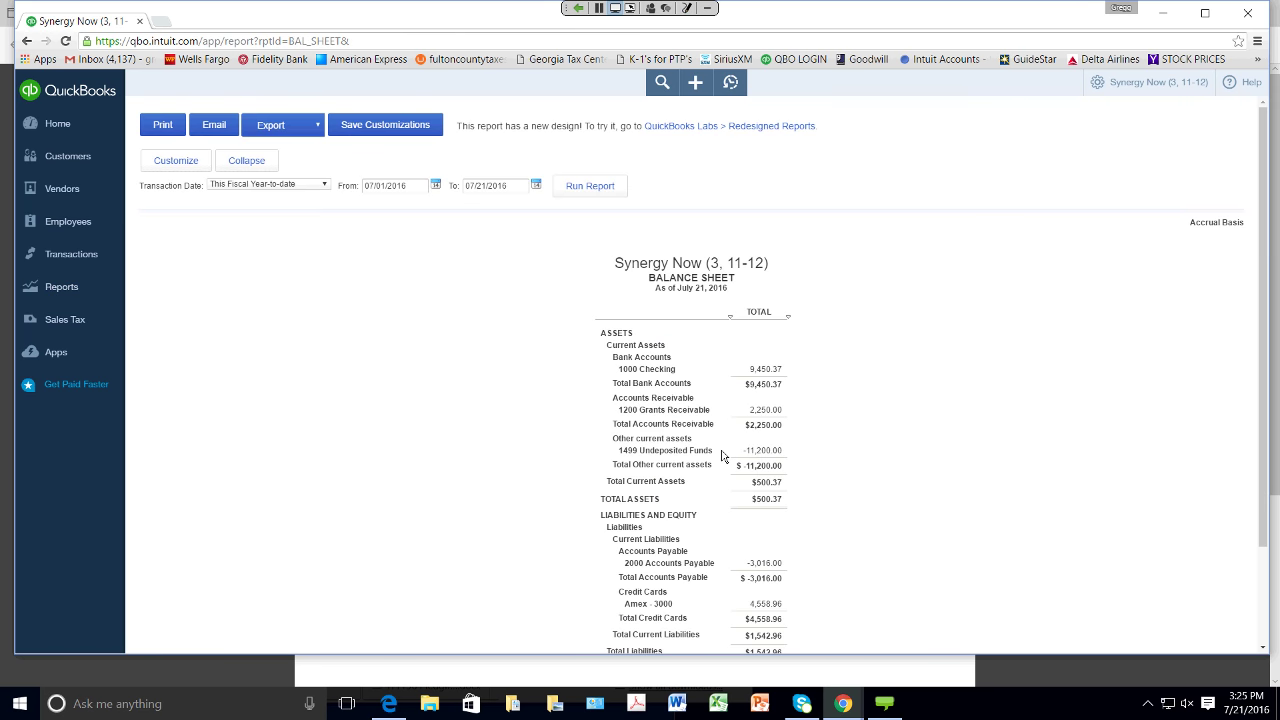
{"action": "scroll", "coordinate": [724, 457], "scroll_direction": "down", "scroll_amount": 2}
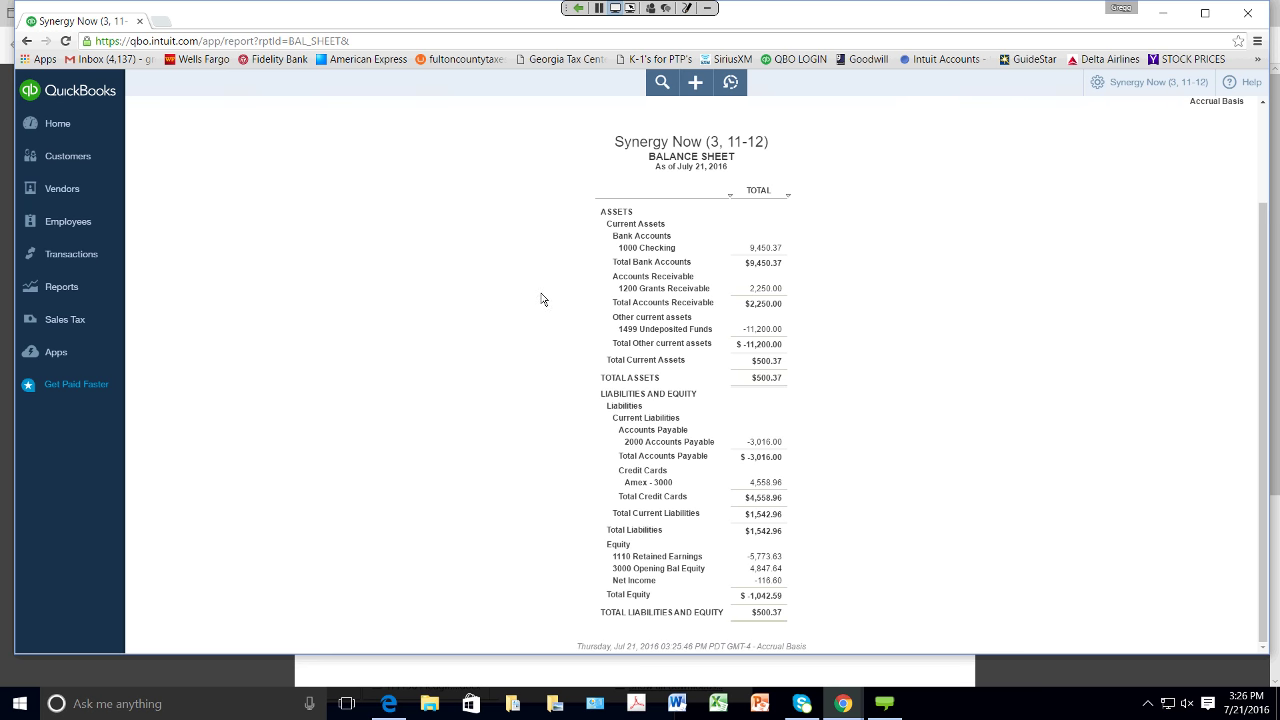
Step: Start a new check and assign its first line to account 6160 Dues and Subscriptions with class 01 Go-Green Guidance Center
{"action": "left_click", "coordinate": [696, 88]}
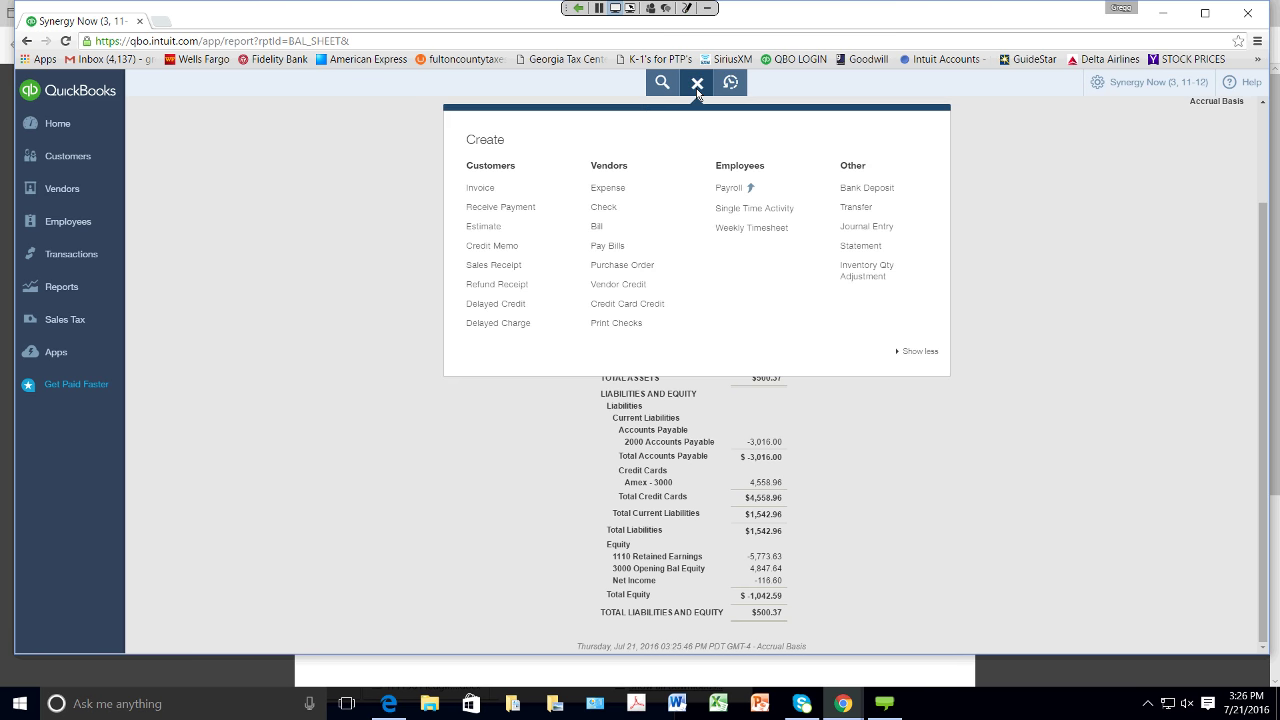
{"action": "left_click", "coordinate": [615, 209]}
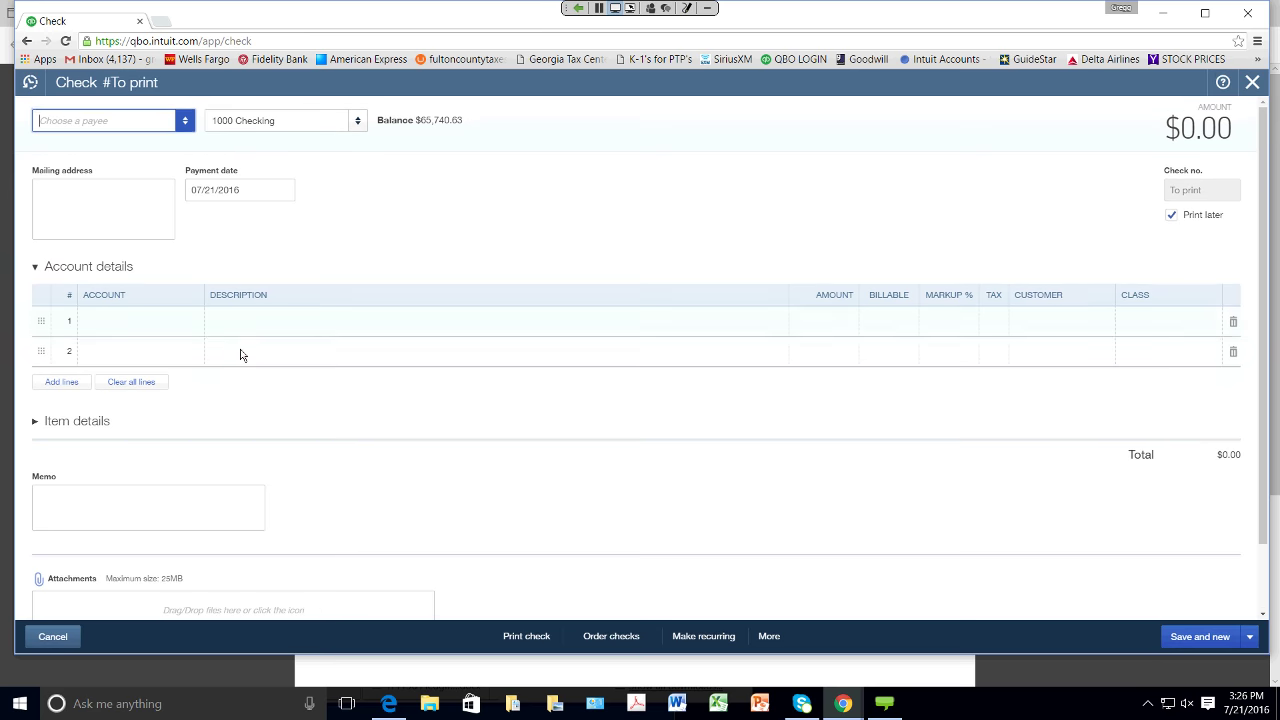
{"action": "left_click", "coordinate": [187, 325]}
{"action": "left_click", "coordinate": [187, 326]}
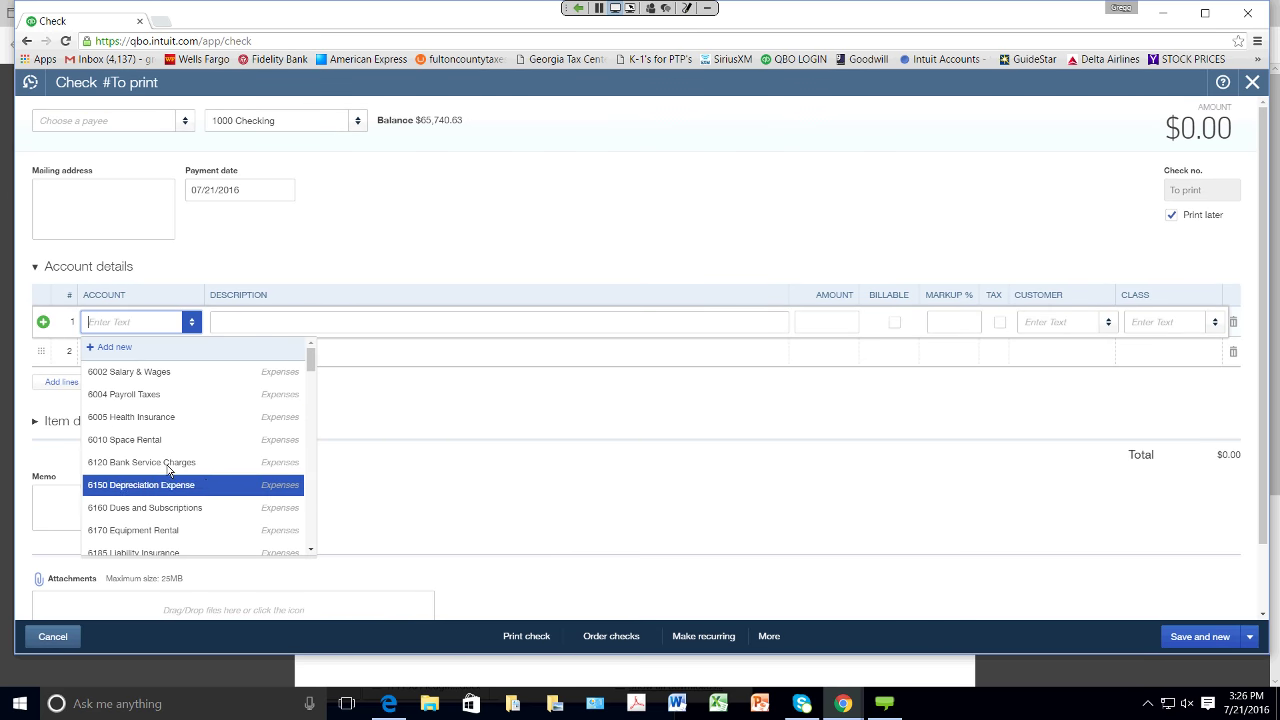
{"action": "left_click", "coordinate": [170, 507]}
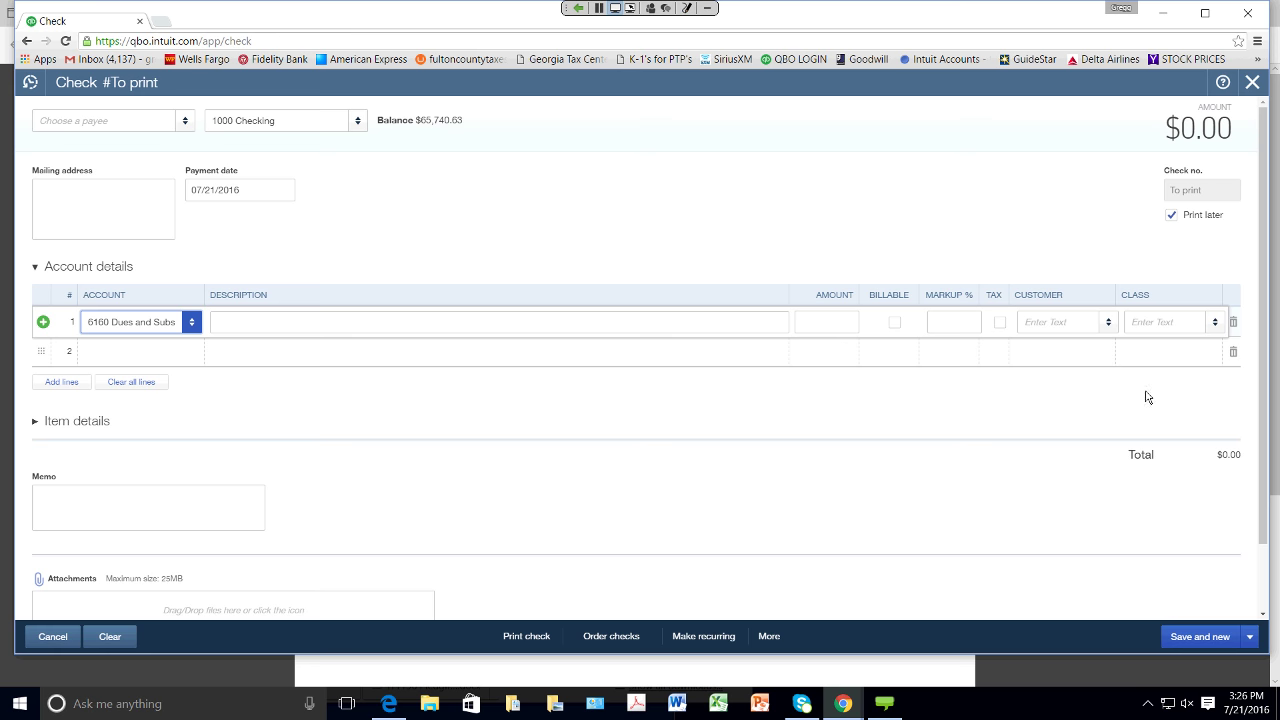
{"action": "left_click", "coordinate": [1214, 322]}
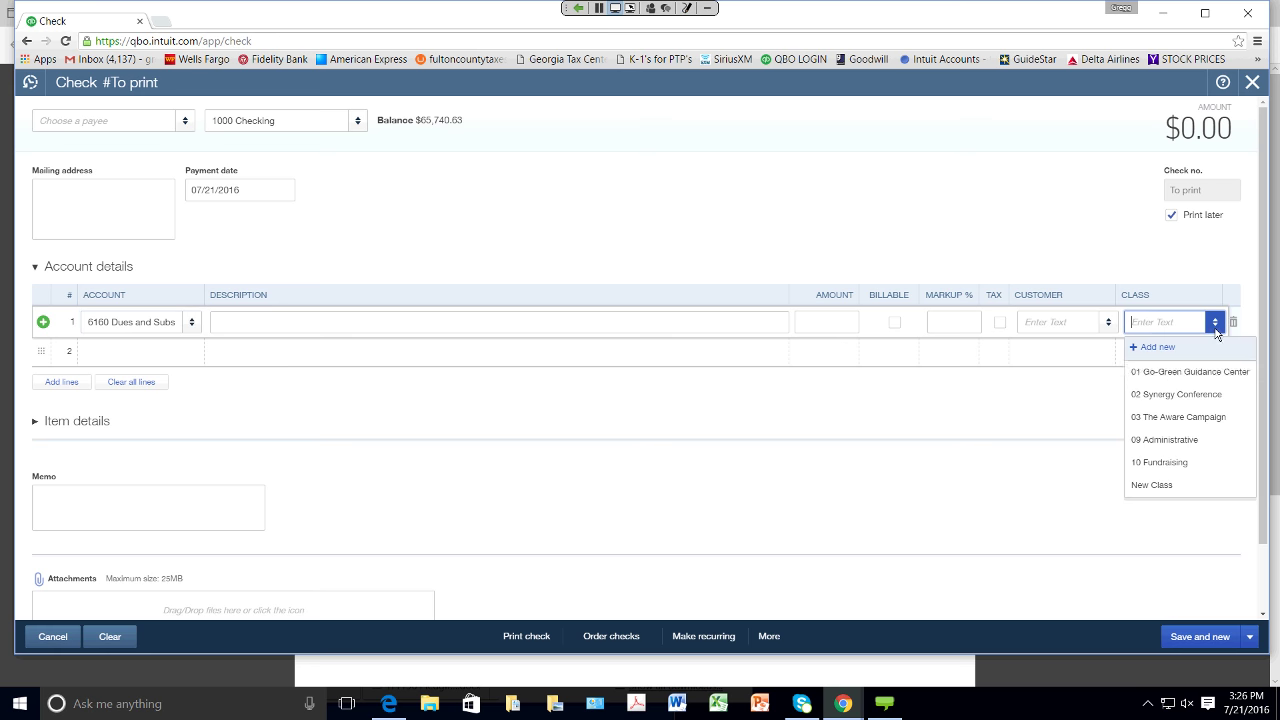
{"action": "left_click", "coordinate": [1200, 371]}
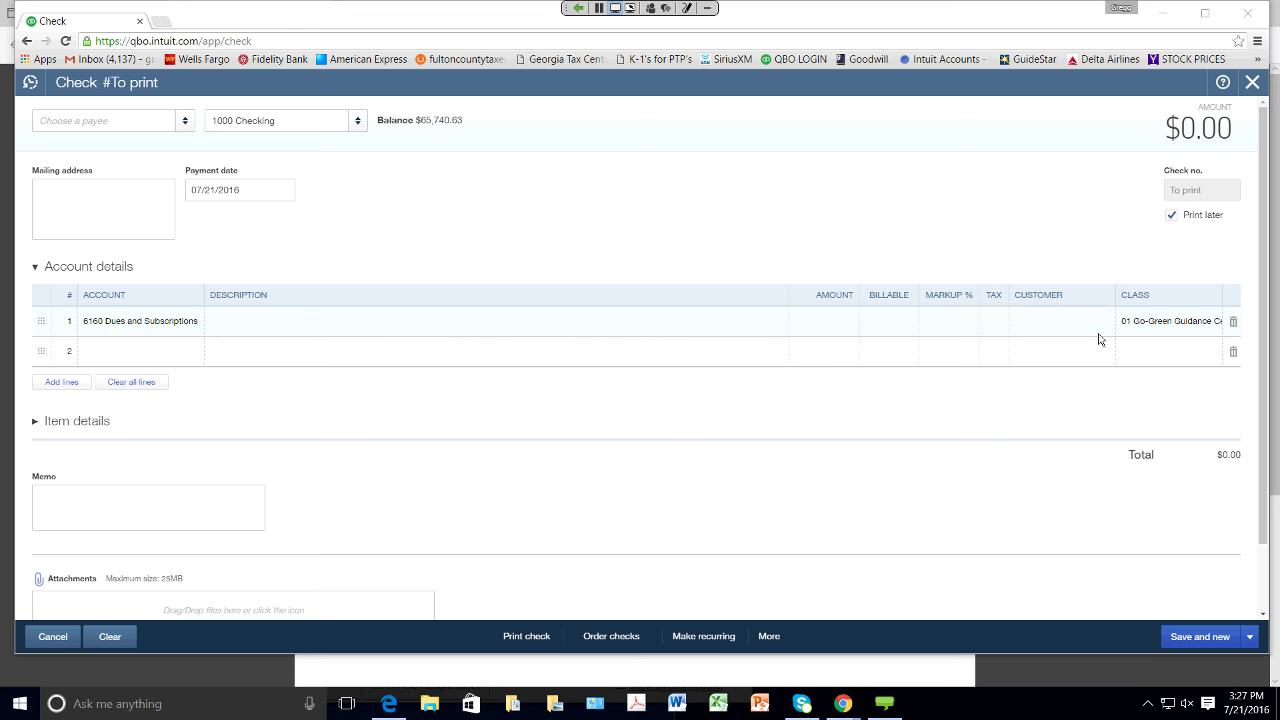
Step: Assign the check line to the customer Help 4 U Grants Foundation and leave the check without saving
{"action": "left_click", "coordinate": [1097, 327]}
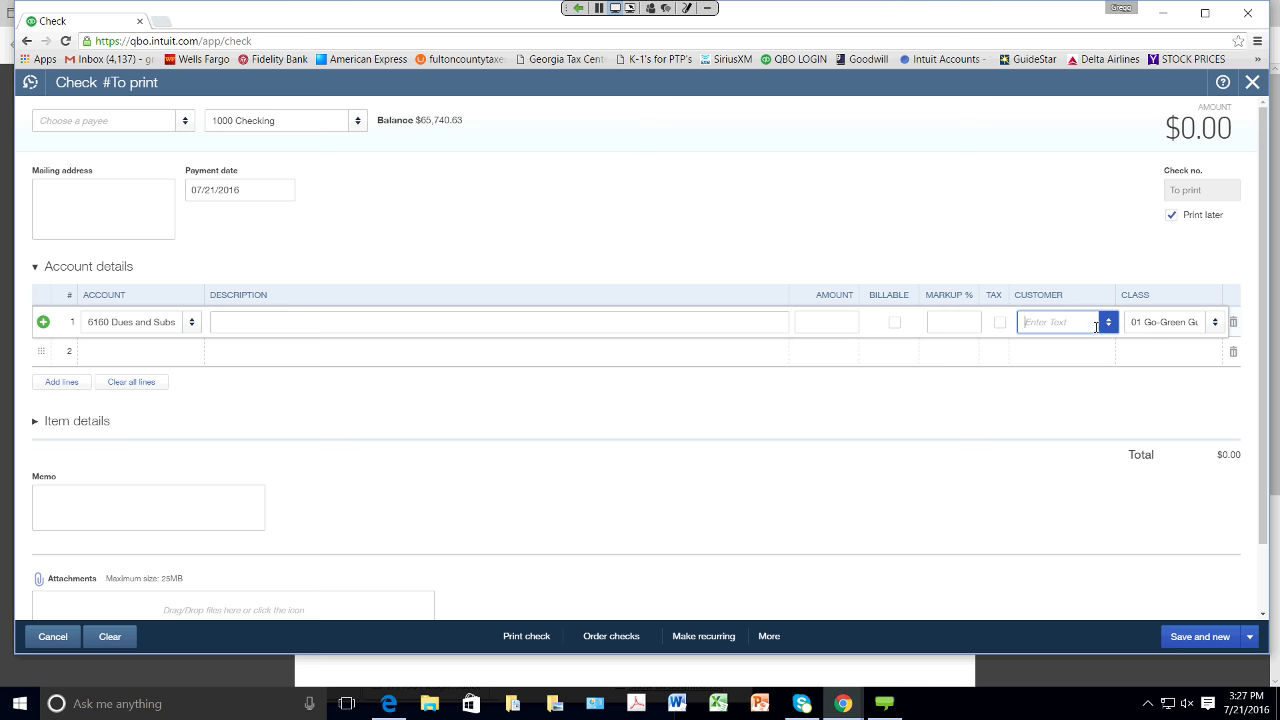
{"action": "left_click", "coordinate": [1107, 324]}
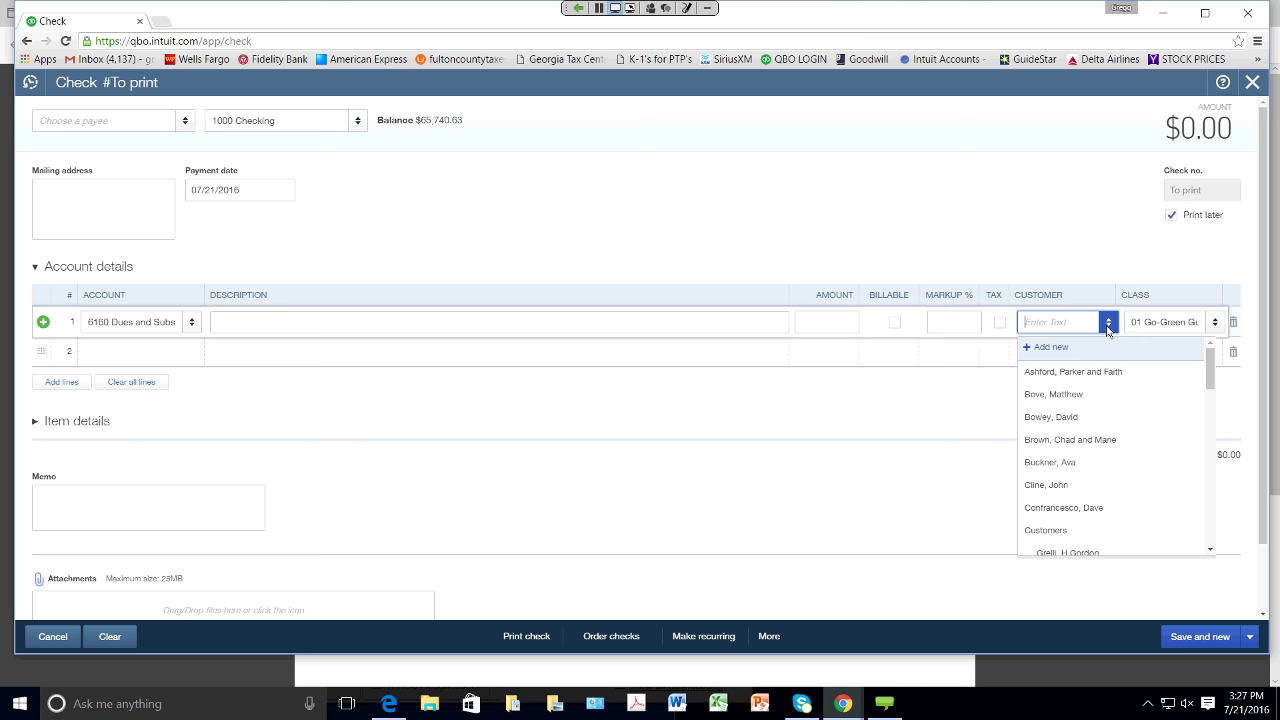
{"action": "left_click_drag", "start_coordinate": [1210, 364], "coordinate": [1202, 437]}
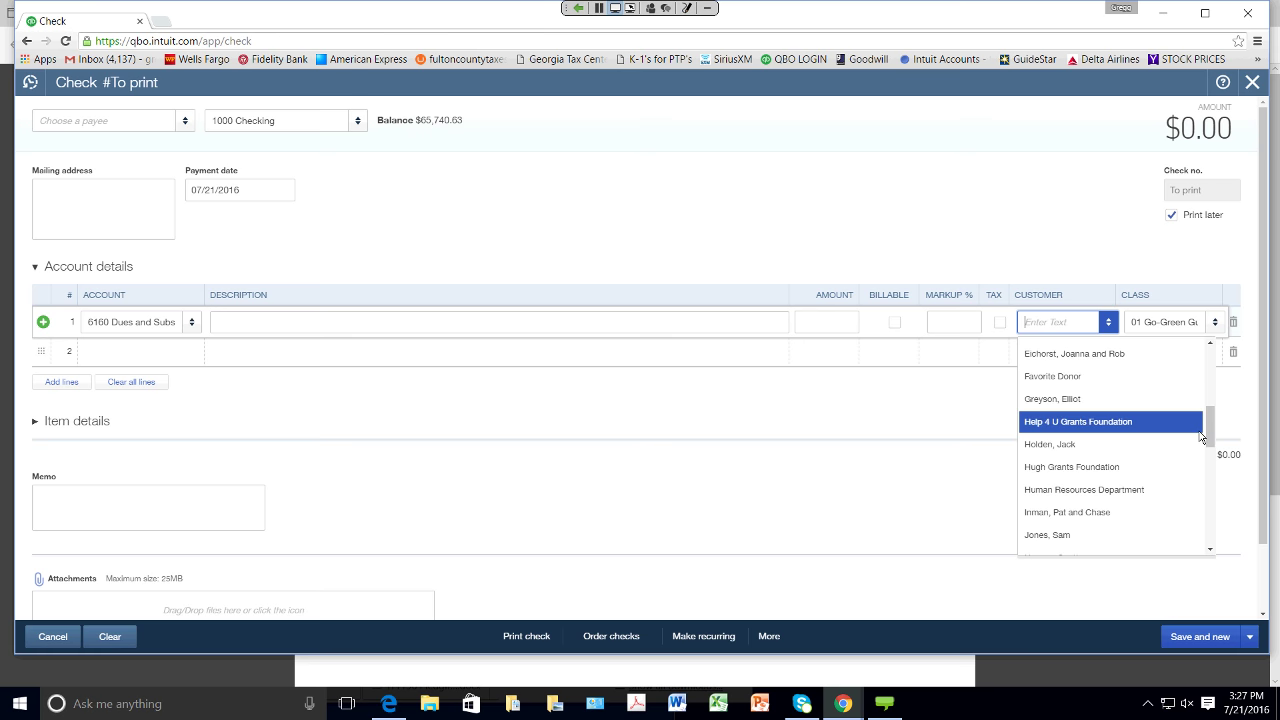
{"action": "left_click", "coordinate": [1116, 423]}
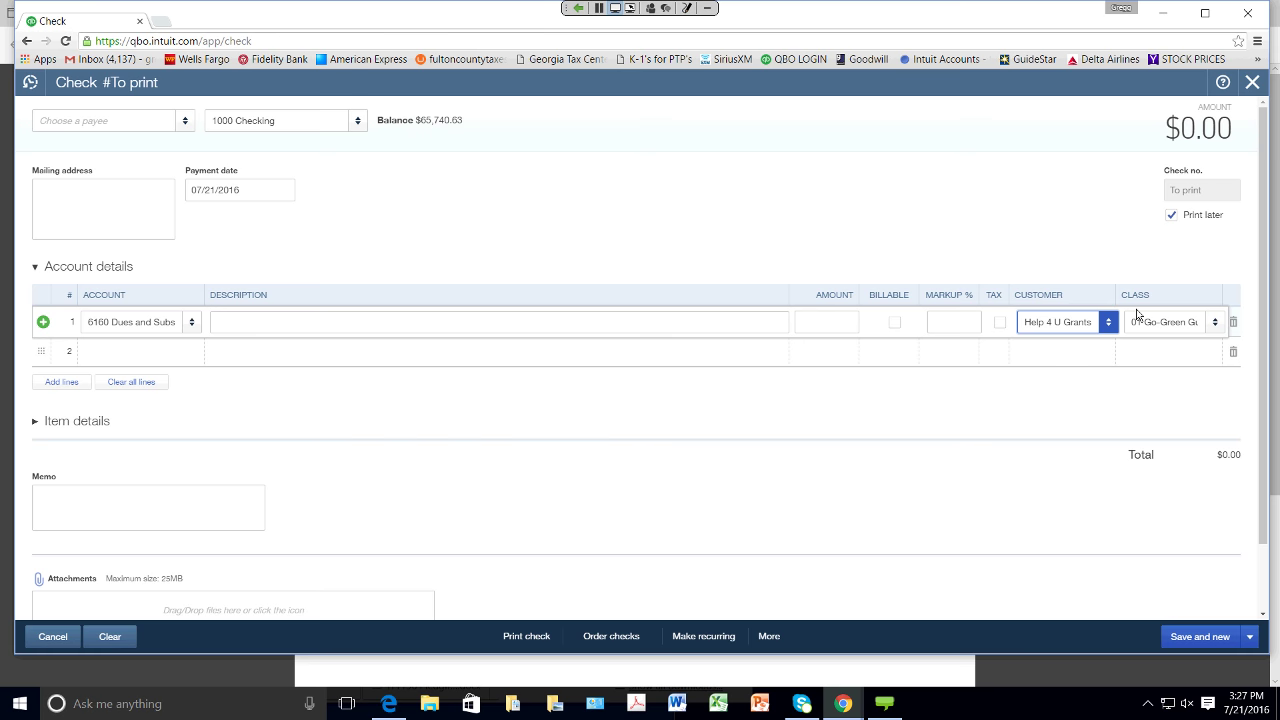
{"action": "left_click", "coordinate": [1252, 85]}
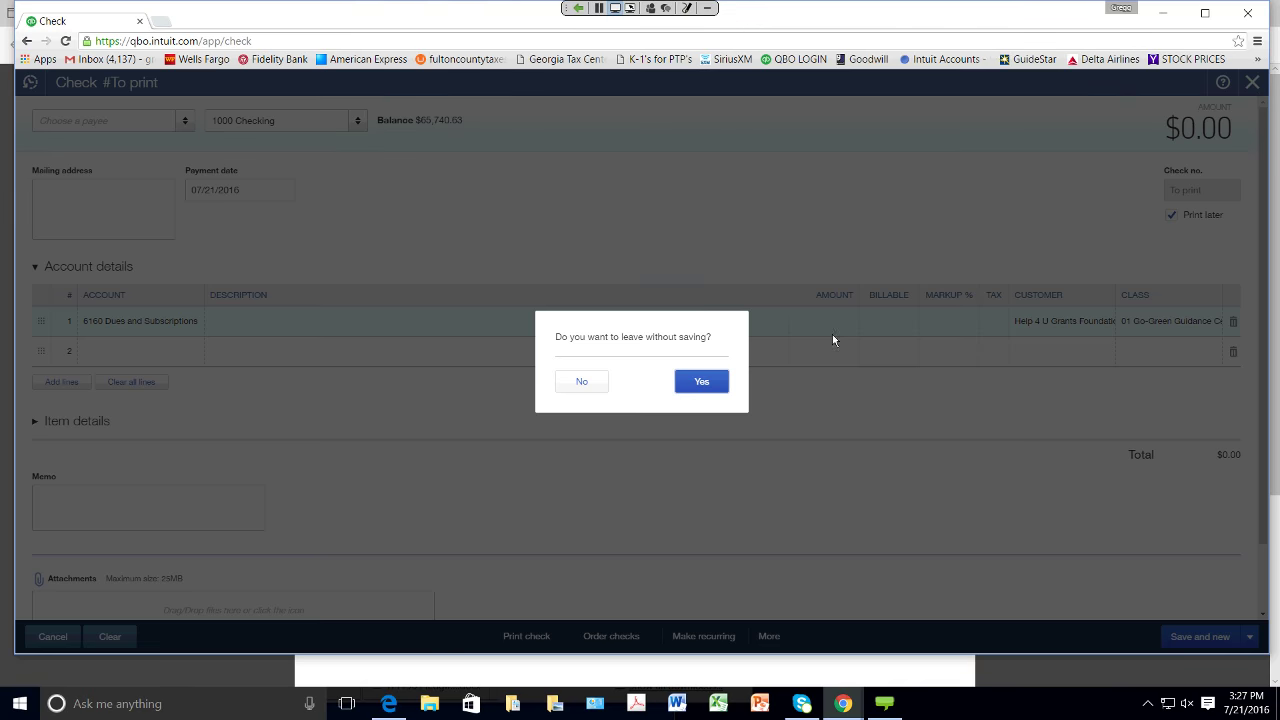
{"action": "left_click", "coordinate": [703, 381]}
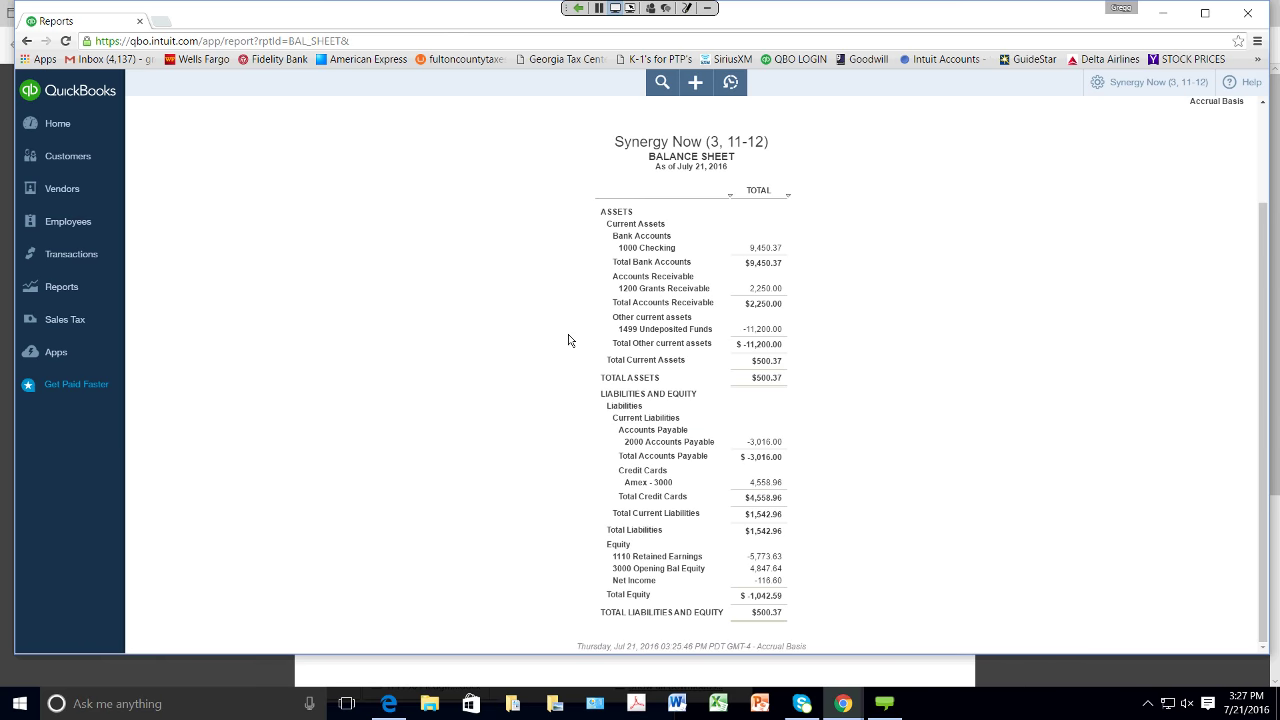
Step: View the Customers list and the home dashboard's page for connecting a bank account, and close that page
{"action": "left_click", "coordinate": [73, 156]}
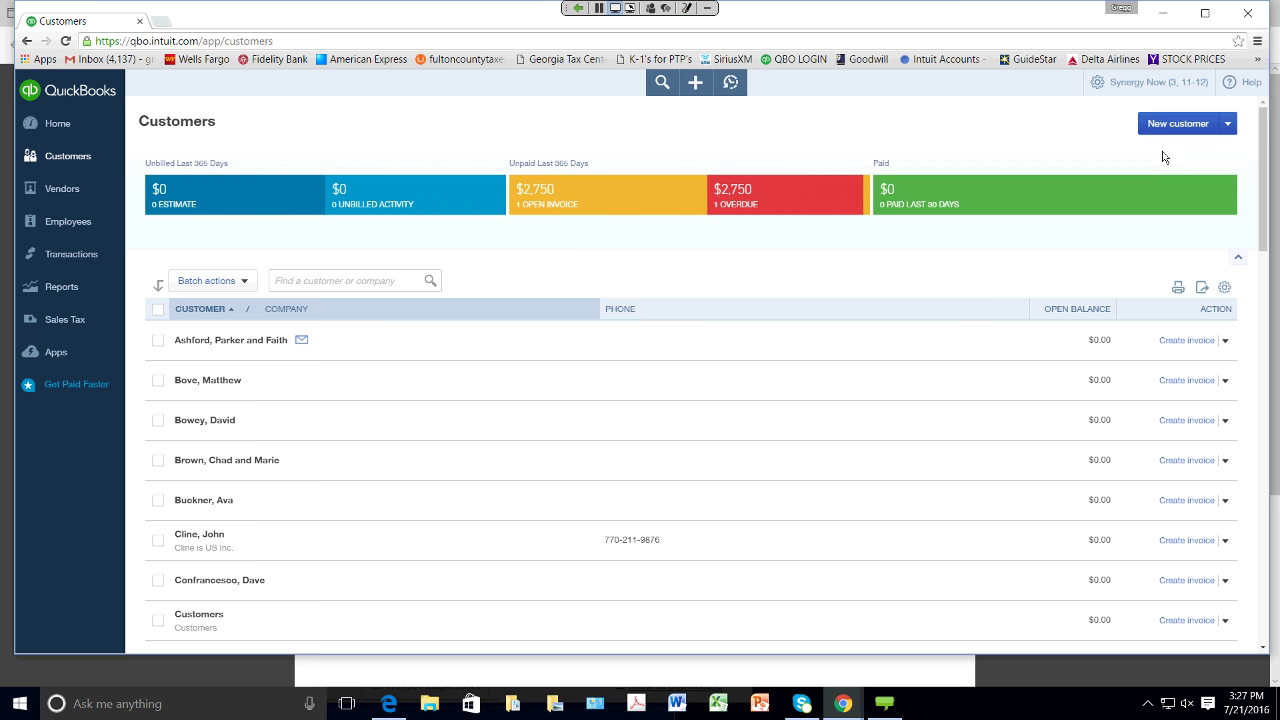
{"action": "left_click", "coordinate": [72, 127]}
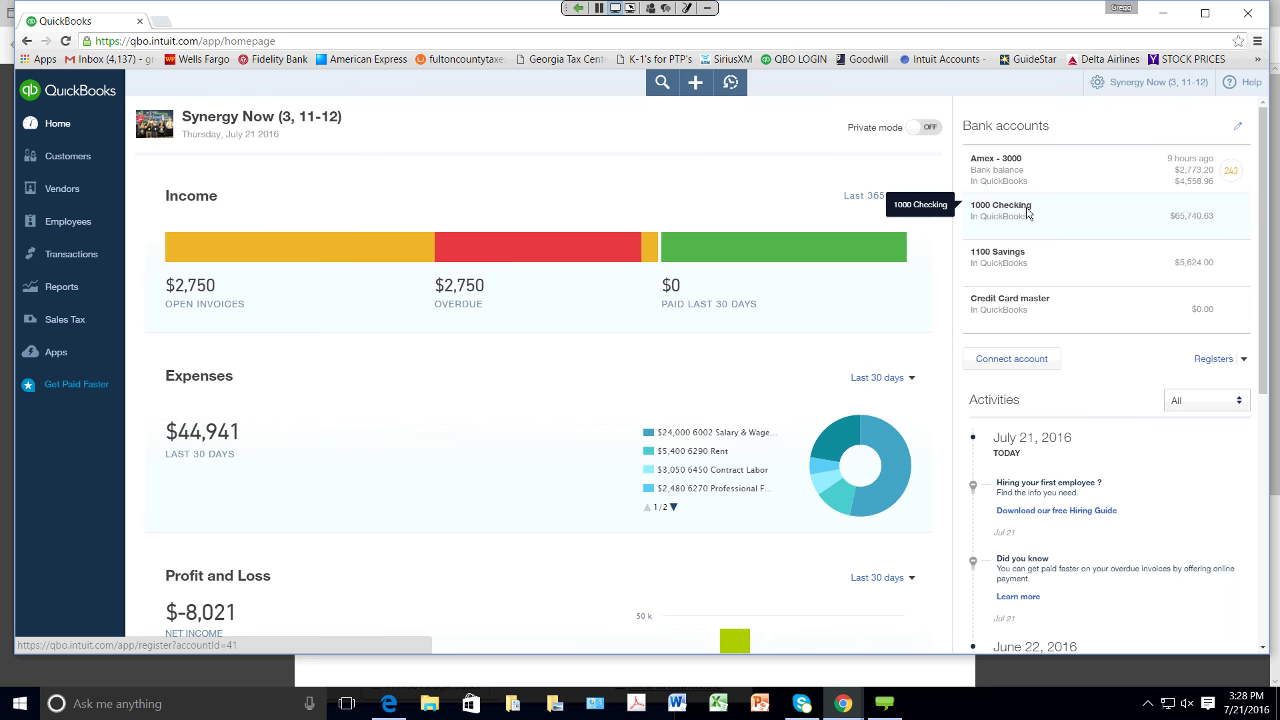
{"action": "left_click", "coordinate": [1007, 360]}
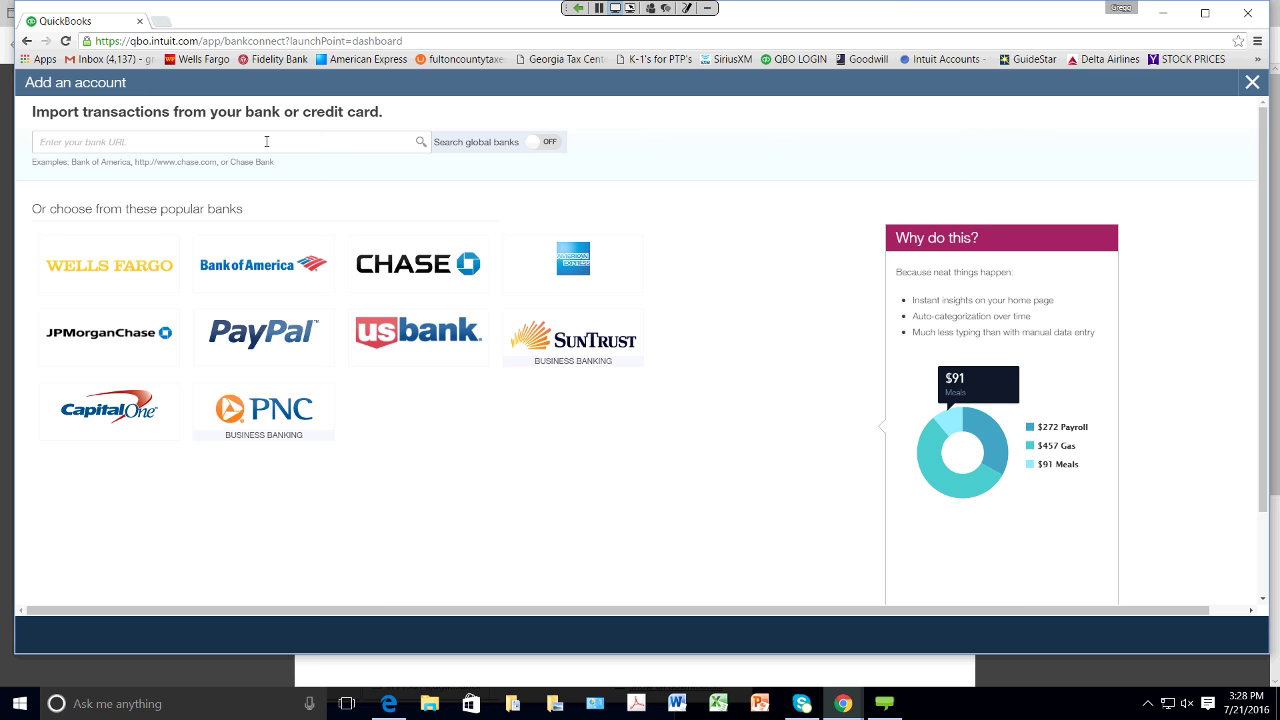
{"action": "left_click", "coordinate": [1251, 86]}
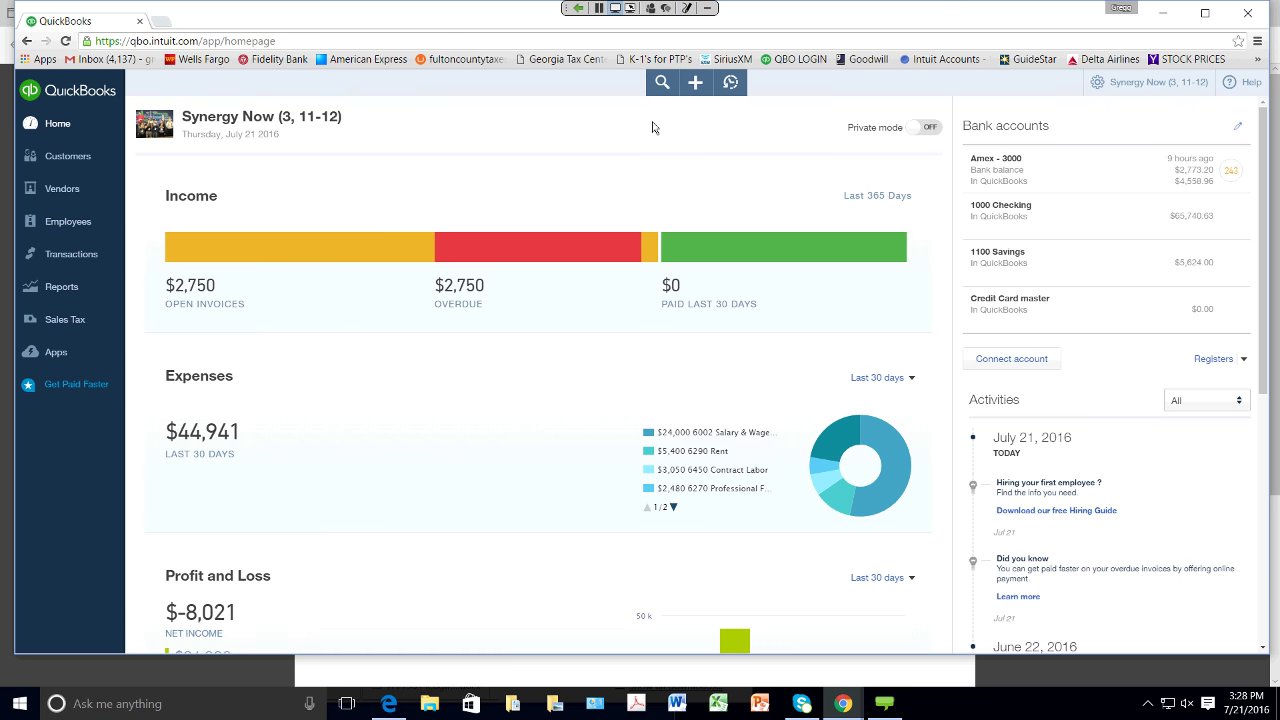
Step: View the transaction types that can be created, including Bank Deposit, and close the list
{"action": "left_click", "coordinate": [696, 83]}
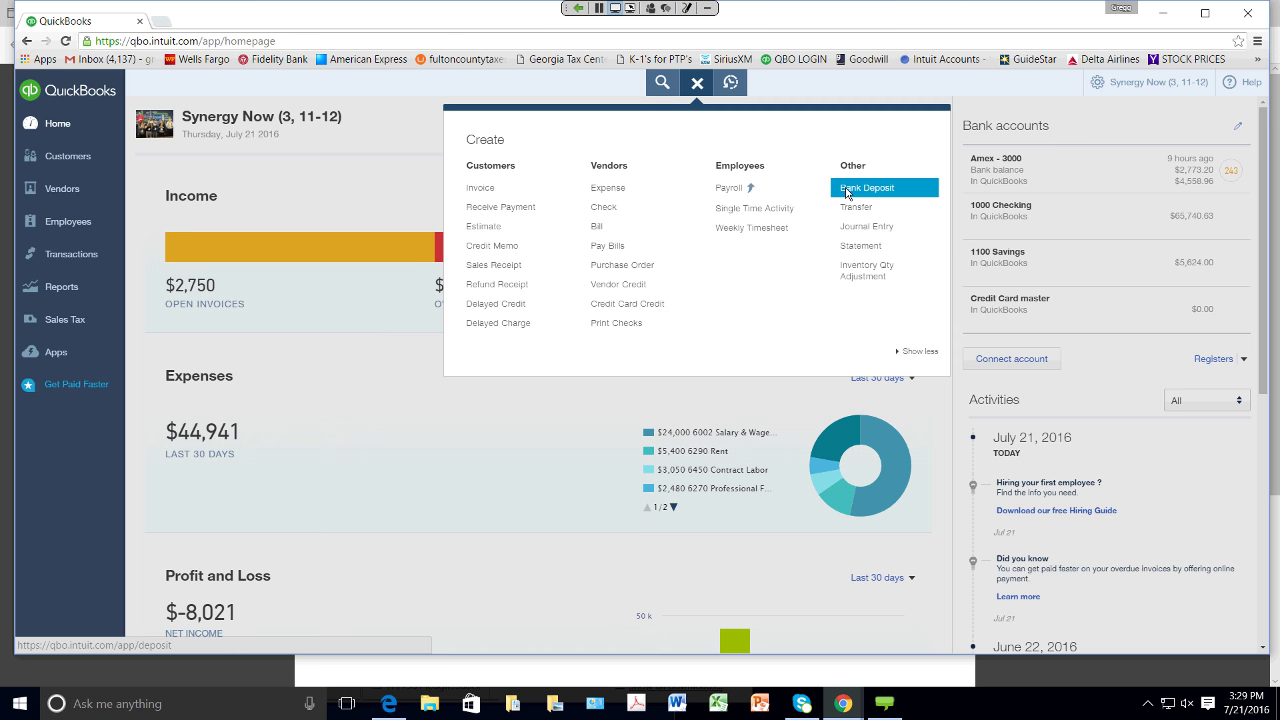
{"action": "left_click", "coordinate": [423, 181]}
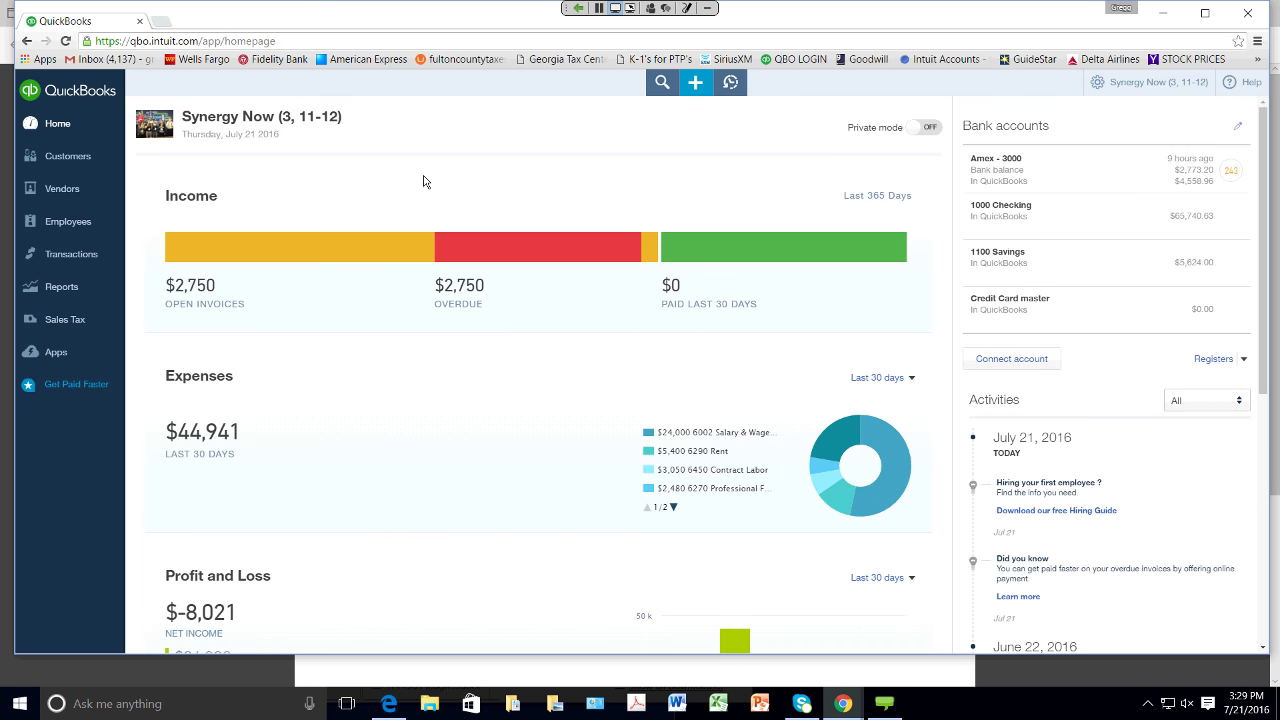
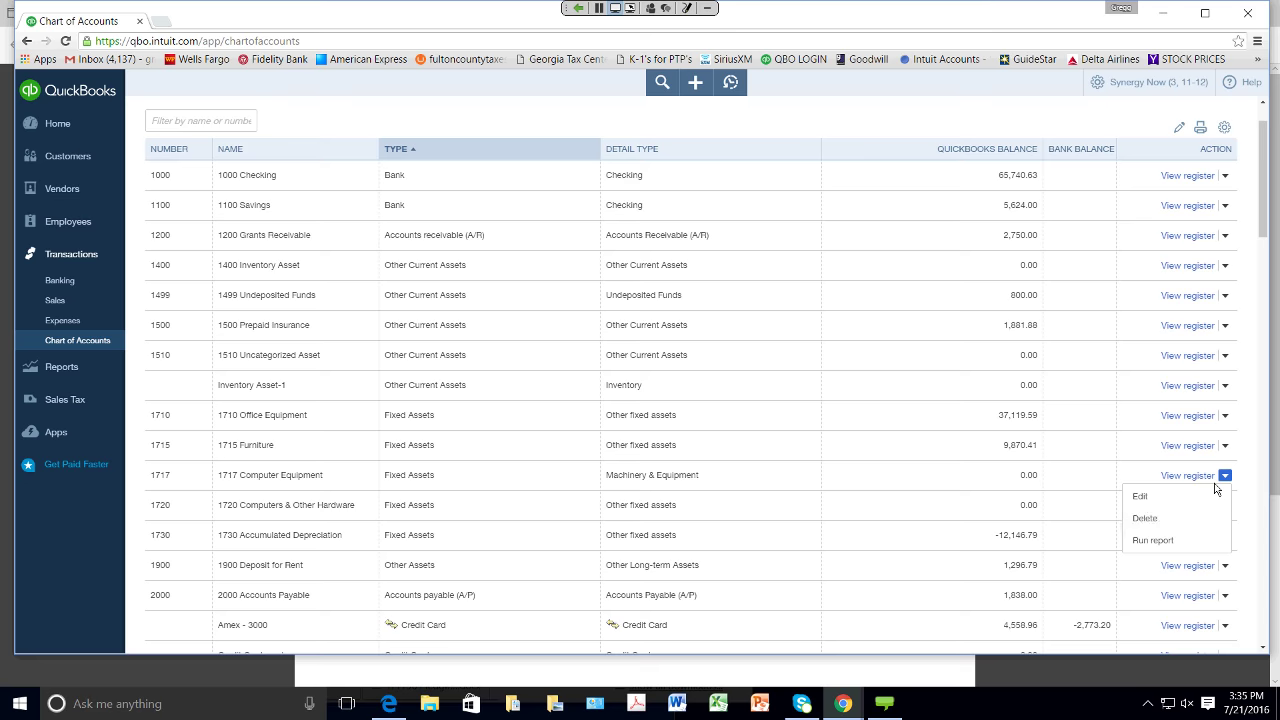
Step: Delete the 1717 Computer Equipment account and include inactive accounts in the Chart of Accounts list
{"action": "left_click", "coordinate": [1189, 518]}
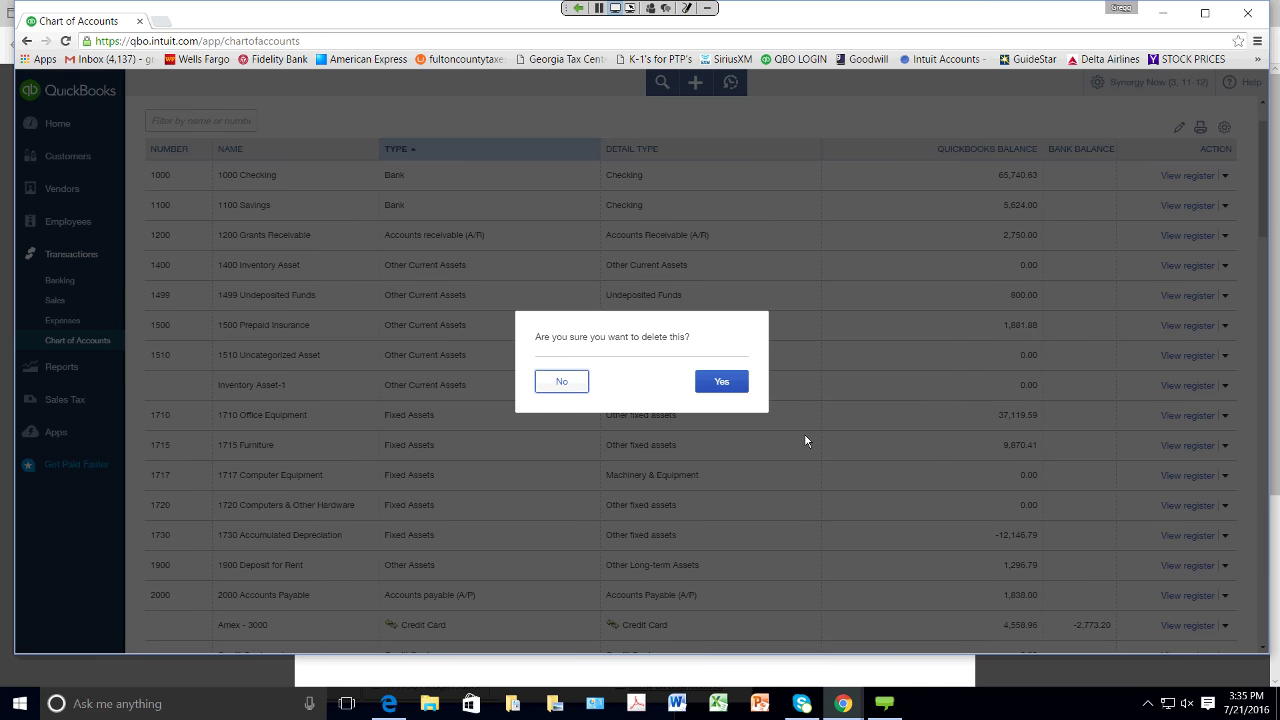
{"action": "left_click", "coordinate": [736, 389]}
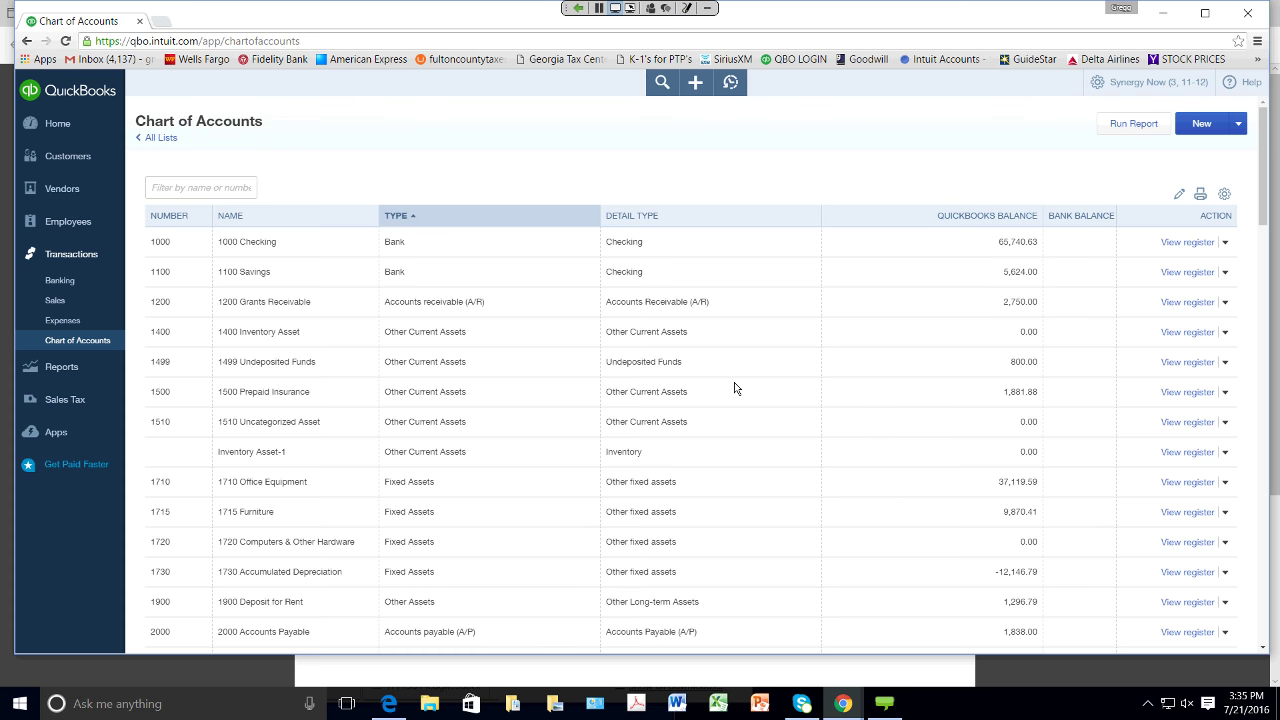
{"action": "left_click", "coordinate": [1225, 196]}
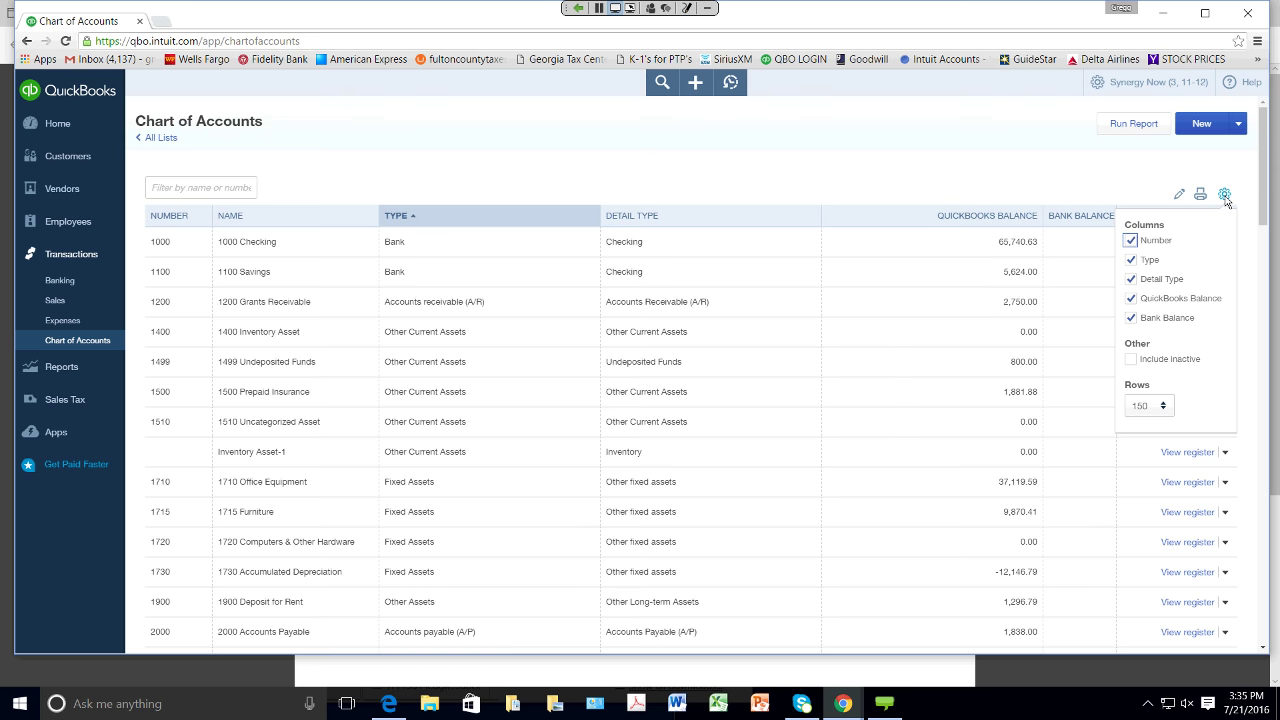
{"action": "left_click", "coordinate": [1136, 364]}
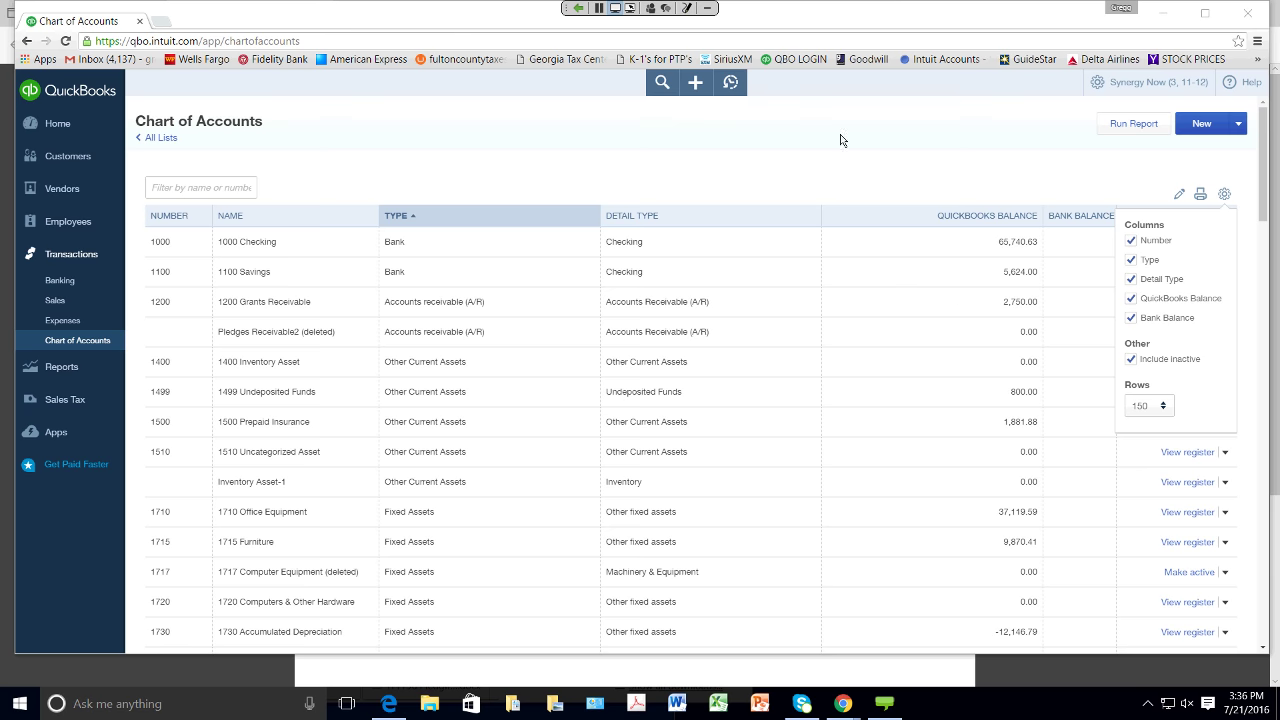
Step: Start a journal entry, widen its account column, and add a new account named InKind Contribution from the first line
{"action": "left_click", "coordinate": [696, 83]}
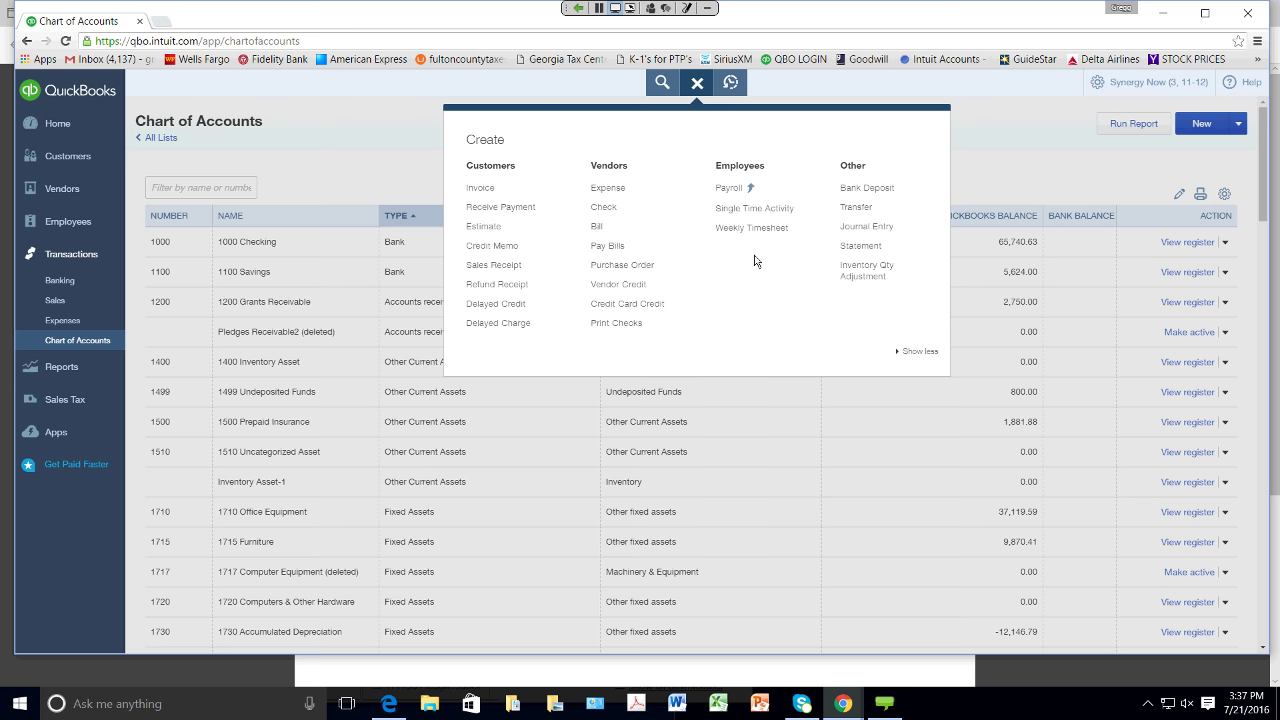
{"action": "left_click", "coordinate": [855, 228]}
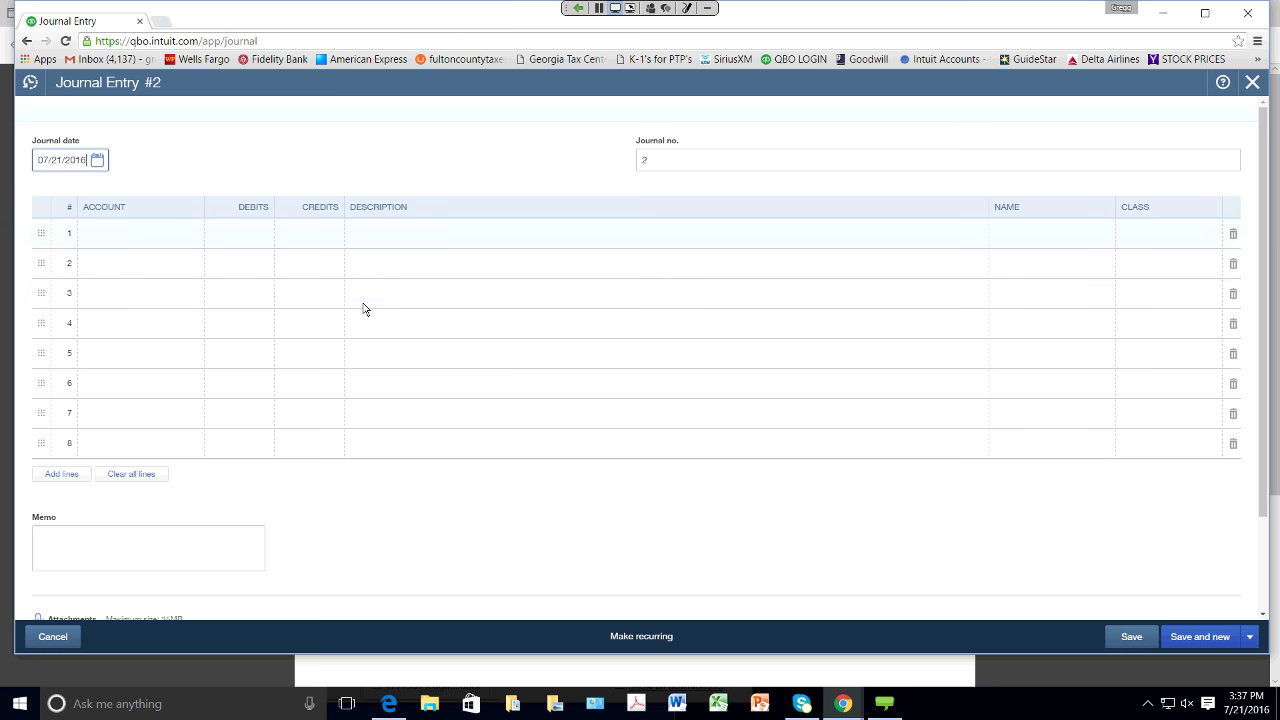
{"action": "left_click_drag", "start_coordinate": [204, 209], "coordinate": [217, 212]}
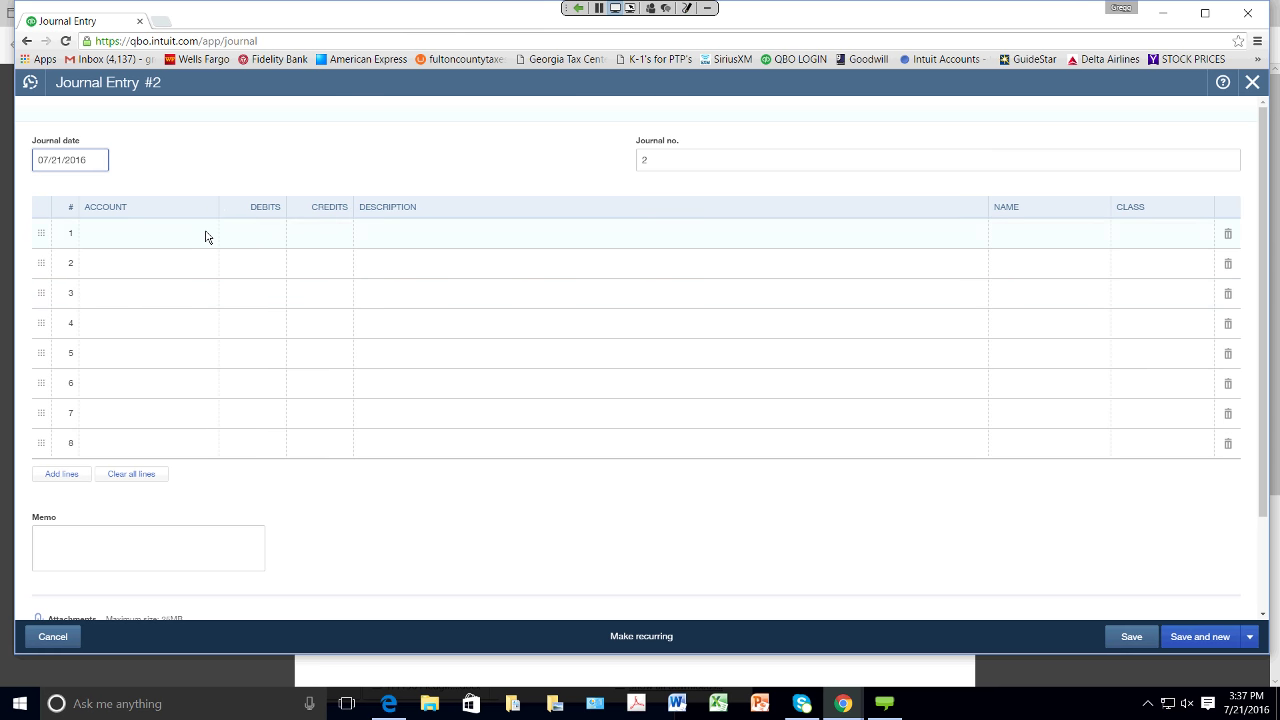
{"action": "left_click", "coordinate": [207, 236]}
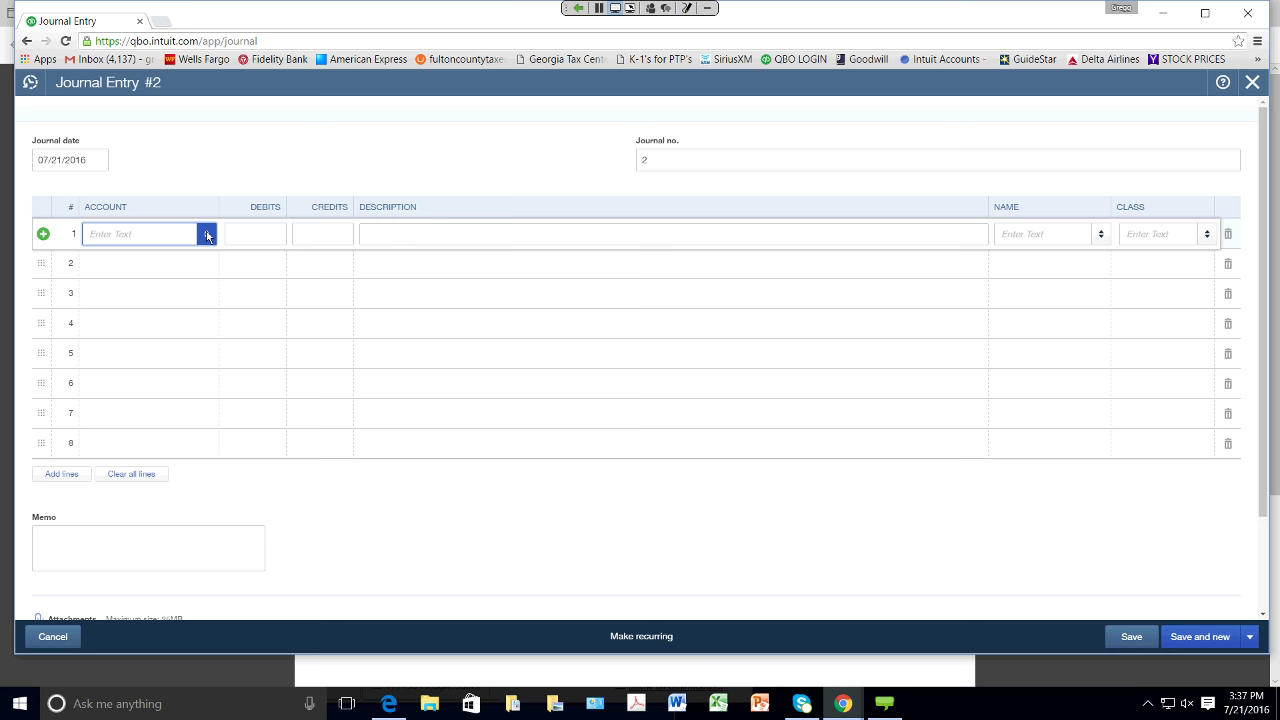
{"action": "type", "text": "InKi"}
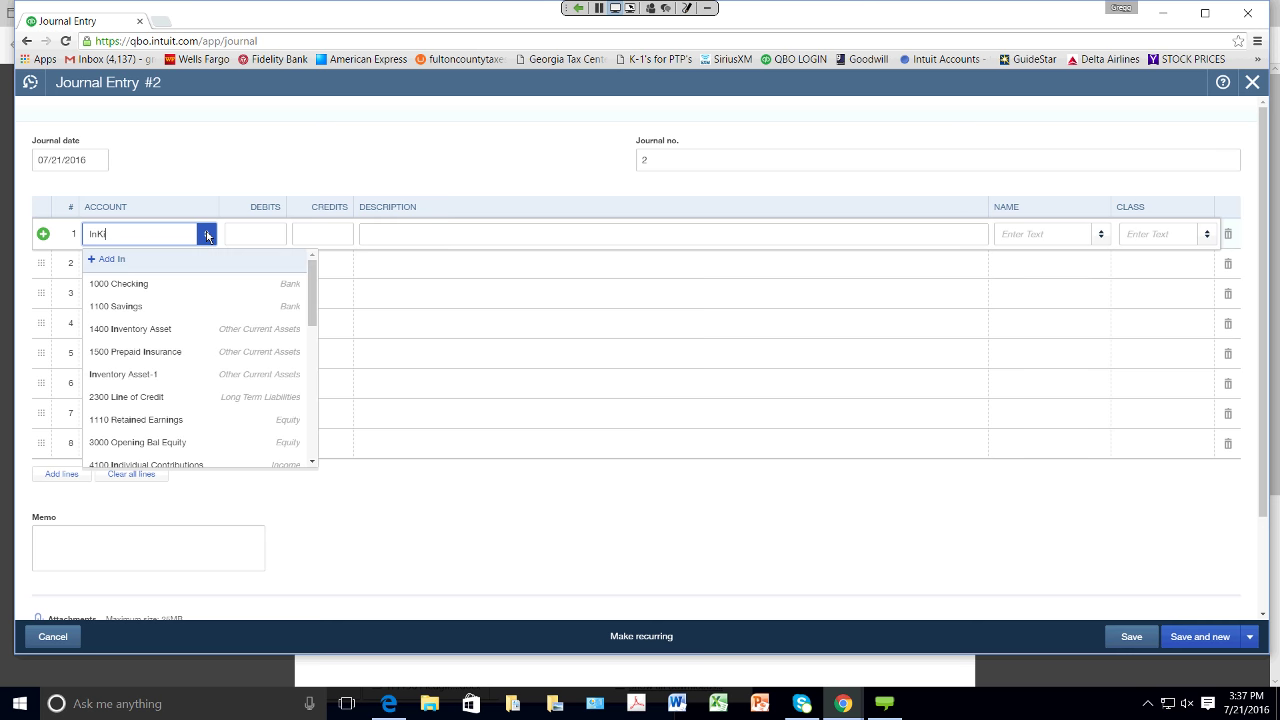
{"action": "type", "text": "nd Con"}
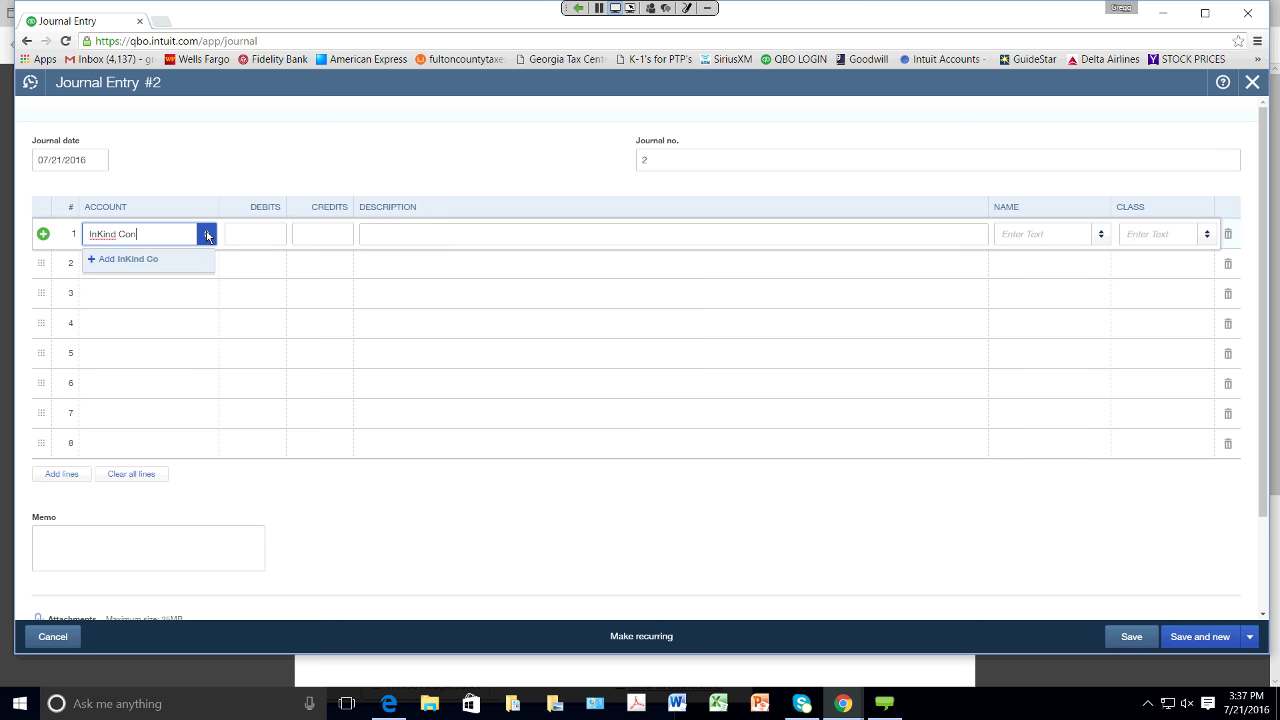
{"action": "type", "text": "tribution"}
{"action": "left_click", "coordinate": [187, 260]}
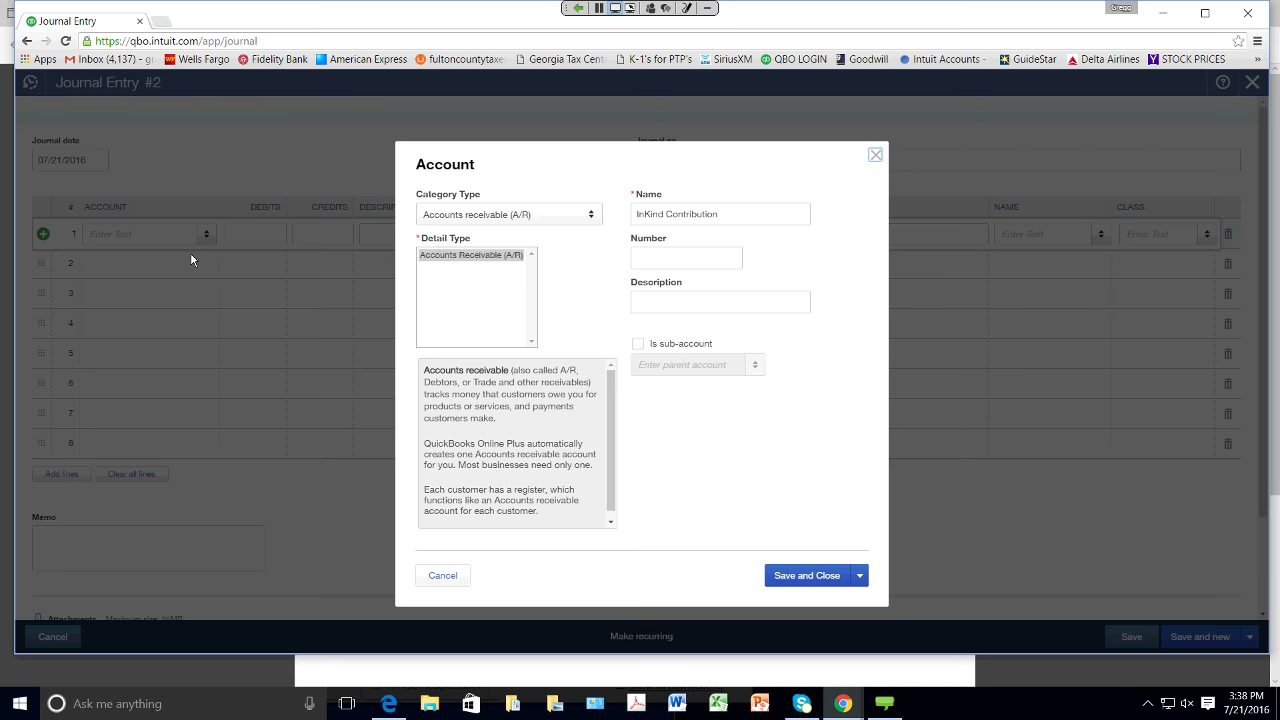
Step: Set the new account's category type to Income and detail type to Other Primary Income, and save it
{"action": "left_click", "coordinate": [591, 214]}
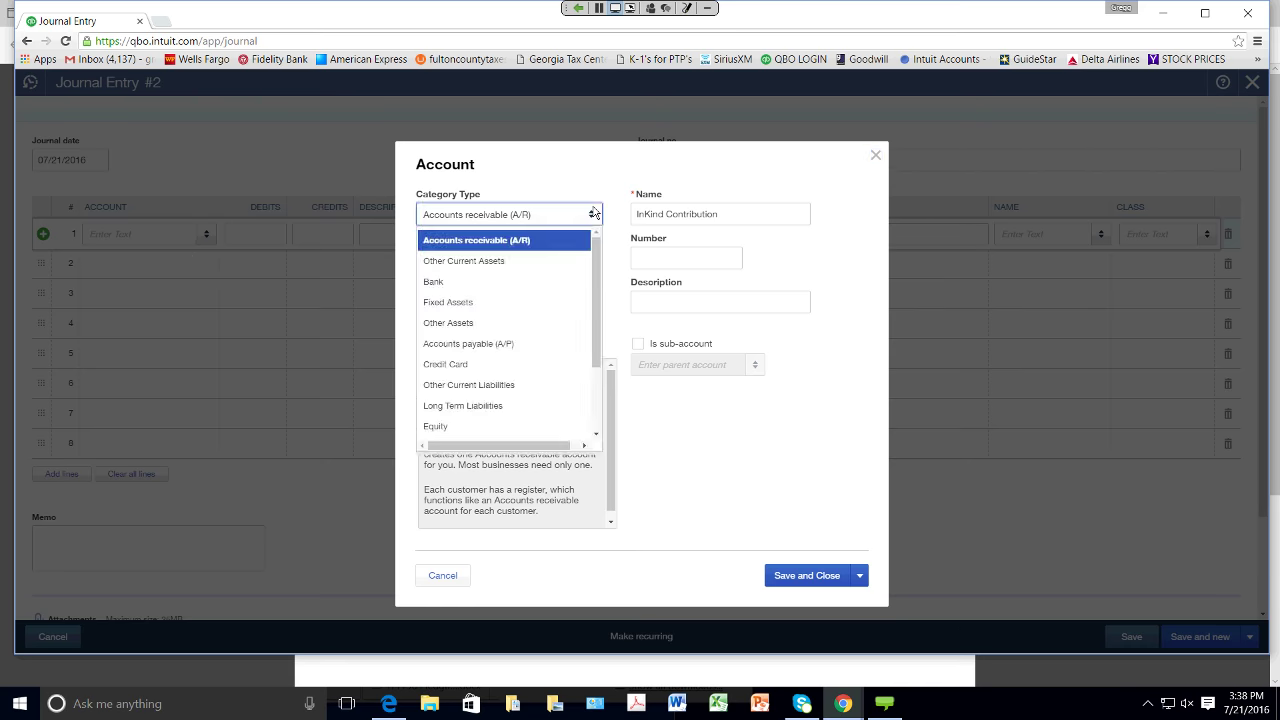
{"action": "scroll", "coordinate": [591, 217], "scroll_direction": "down", "scroll_amount": 1}
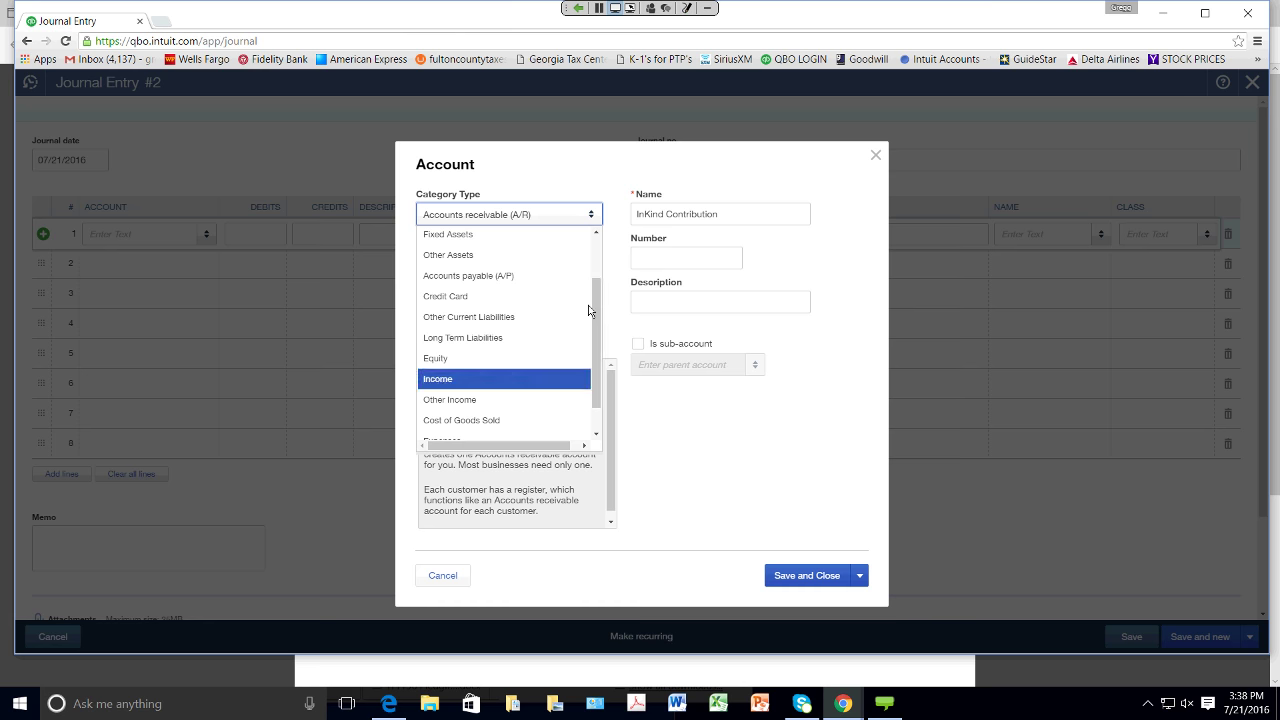
{"action": "left_click", "coordinate": [517, 379]}
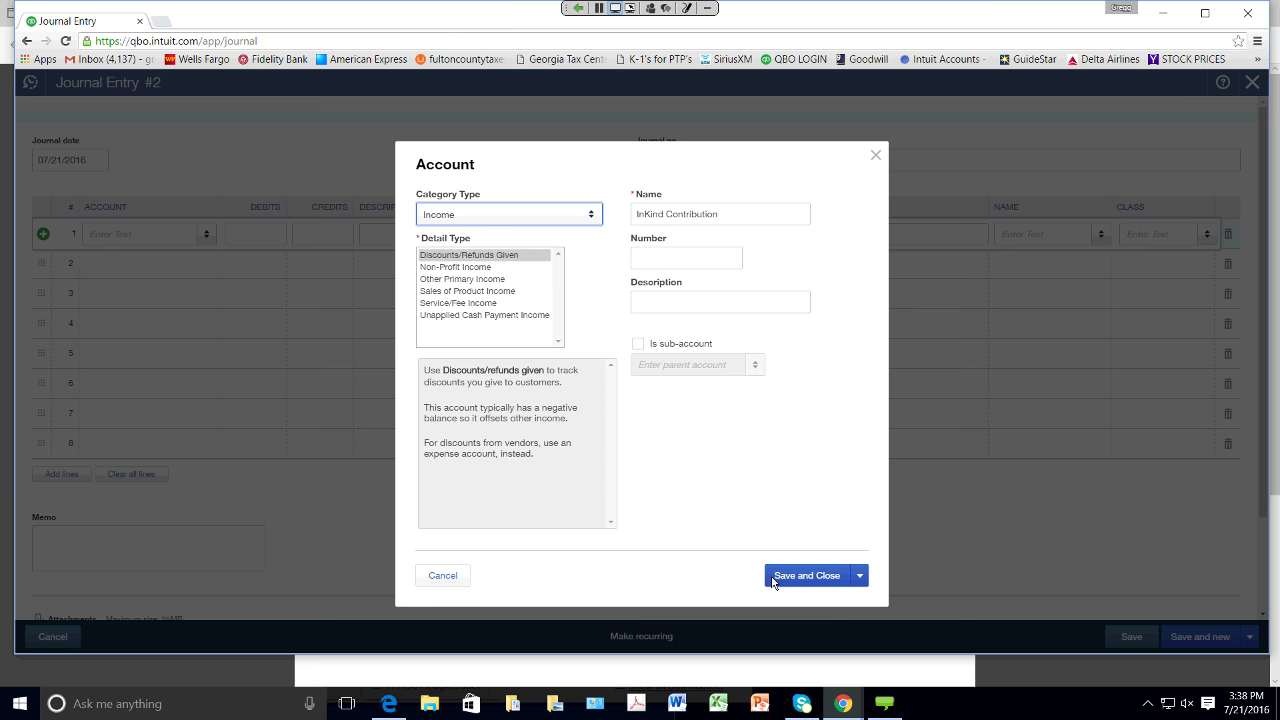
{"action": "left_click", "coordinate": [462, 279]}
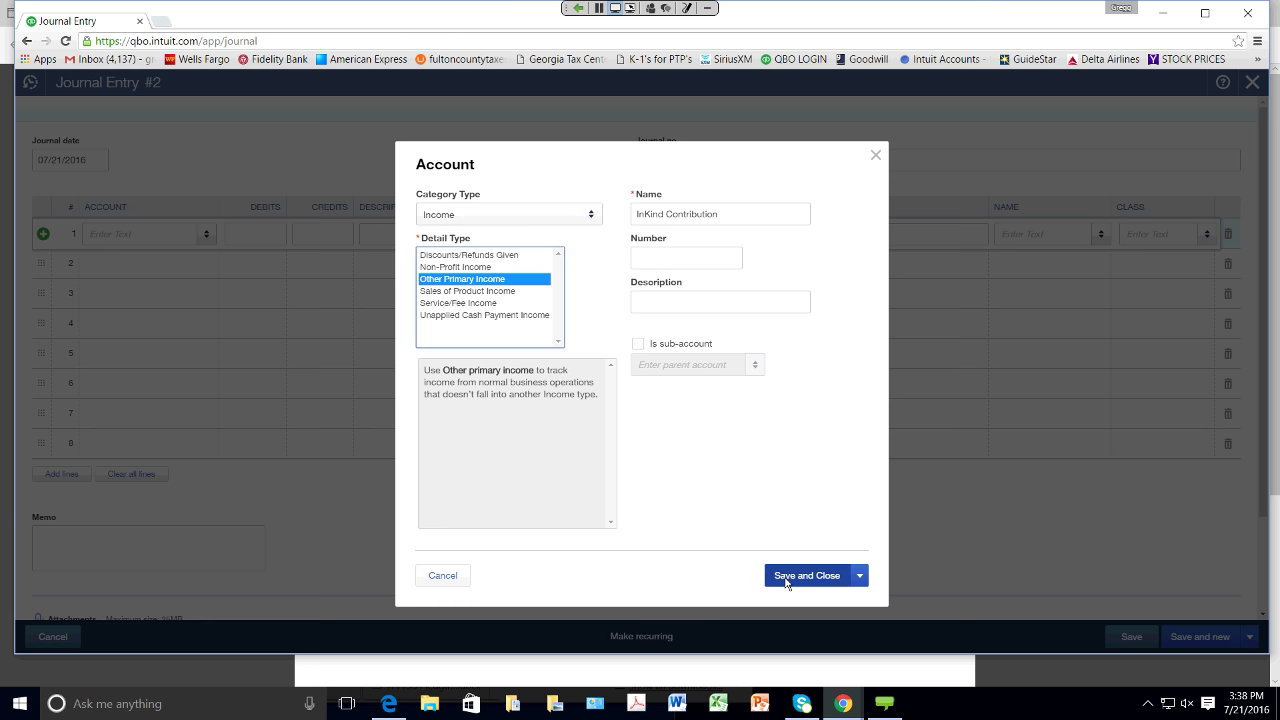
{"action": "left_click", "coordinate": [786, 578]}
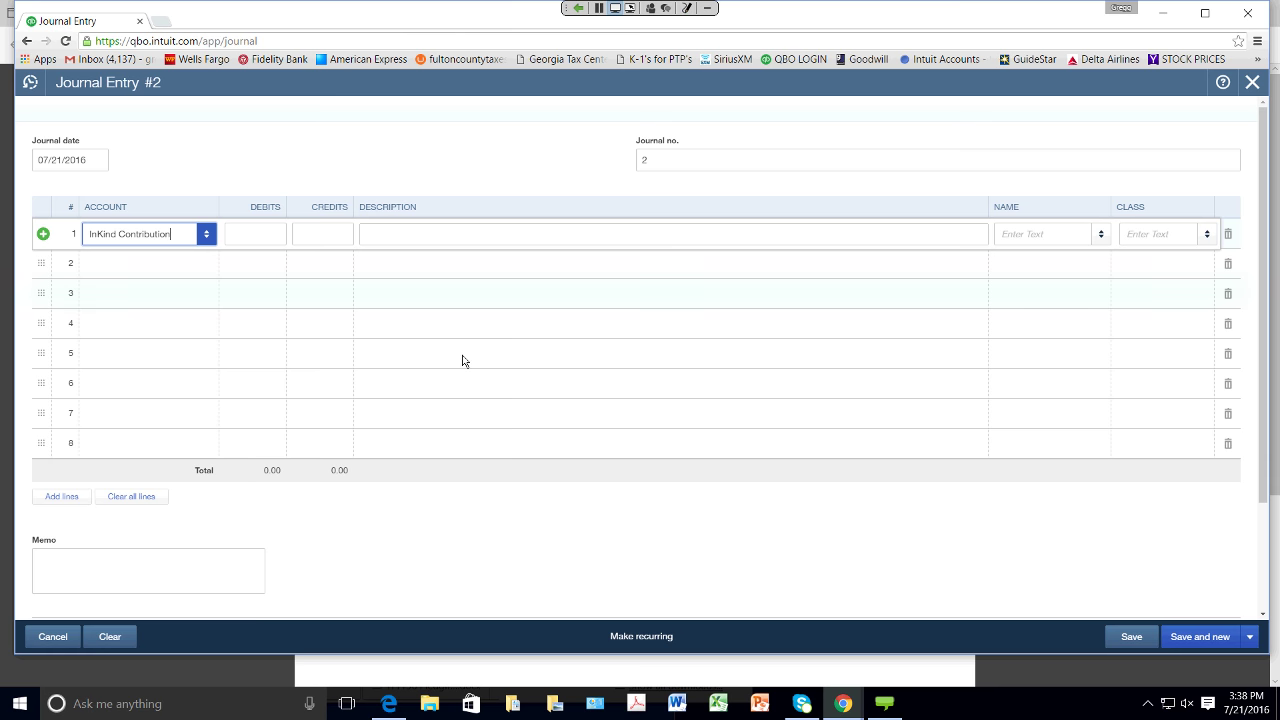
Step: Enter a credit of 1,000 on the InKind Contribution line
{"action": "left_click", "coordinate": [340, 235]}
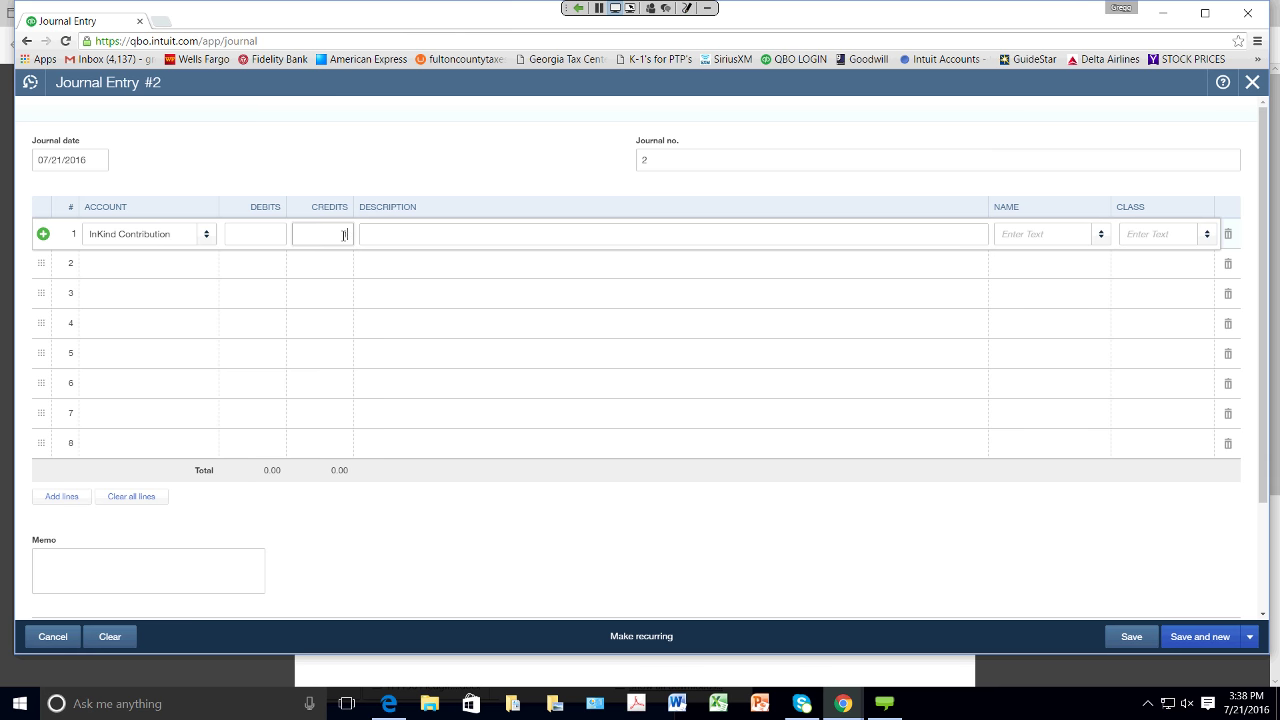
{"action": "type", "text": "1,00"}
{"action": "type", "text": "000"}
{"action": "key", "text": "Tab"}
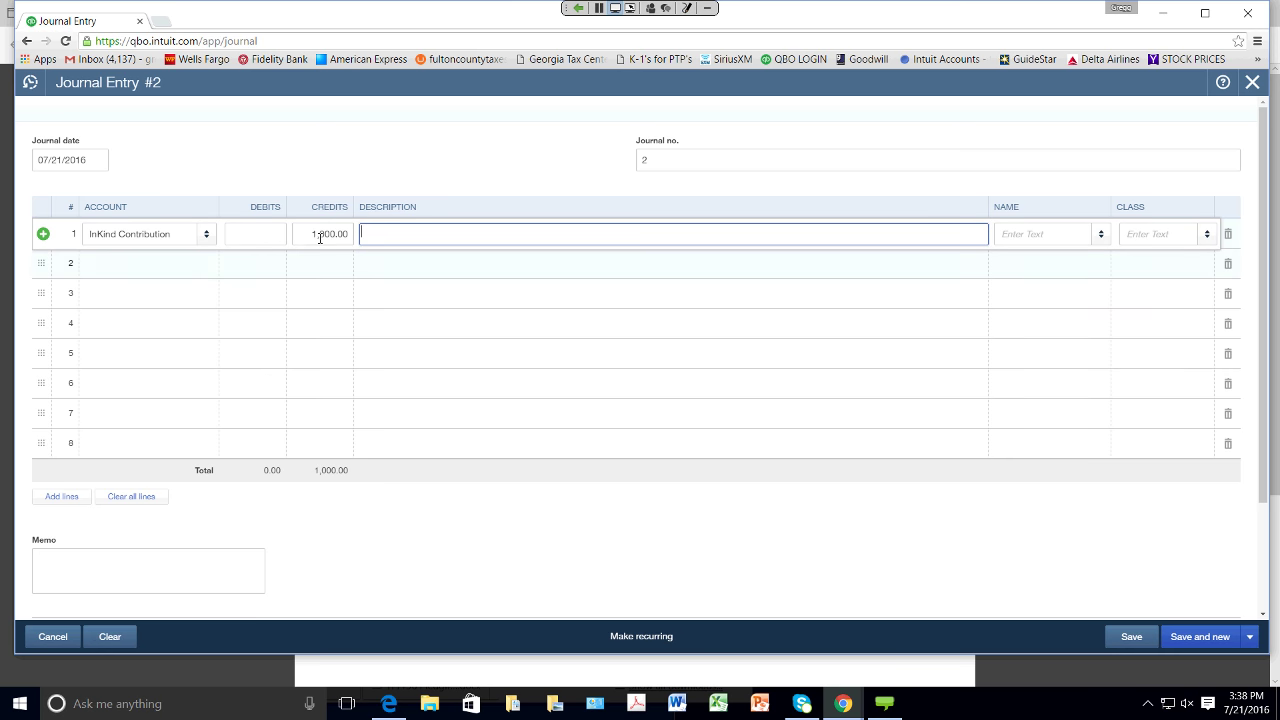
Step: Assign the second journal line to account 6260 Printing and Reproduction as the 1,000 debit
{"action": "left_click", "coordinate": [206, 264]}
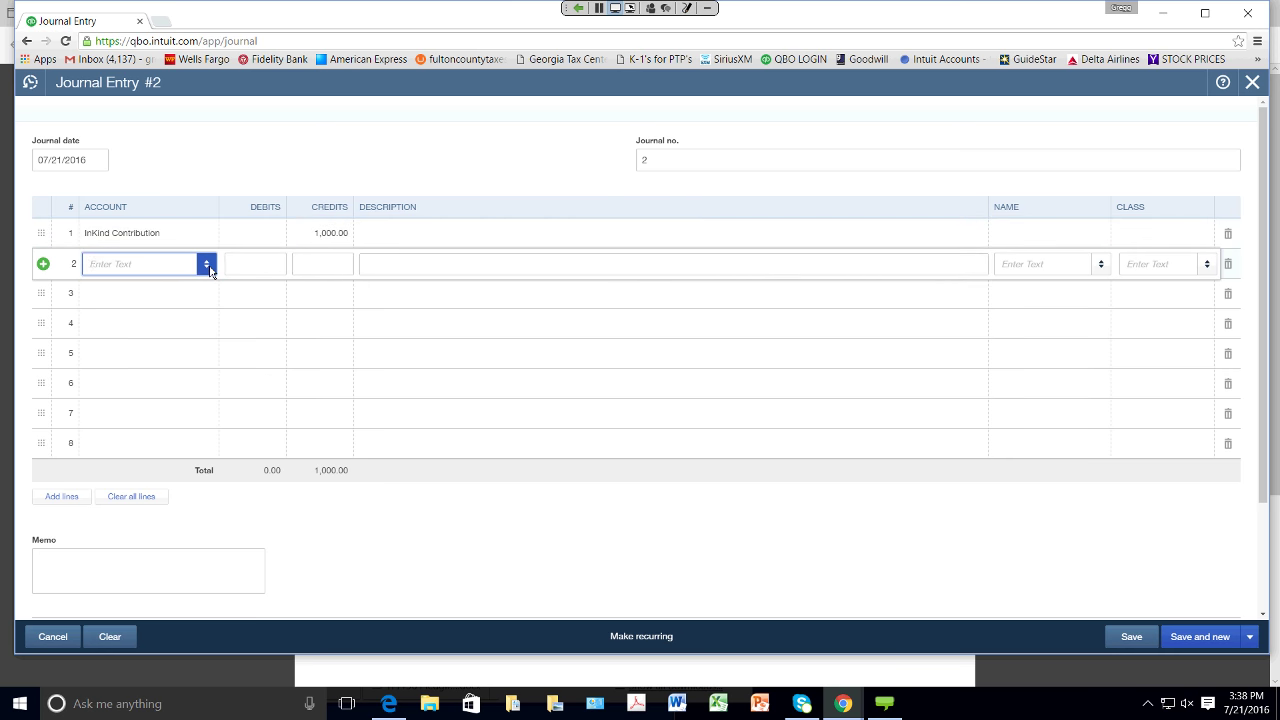
{"action": "left_click", "coordinate": [206, 266]}
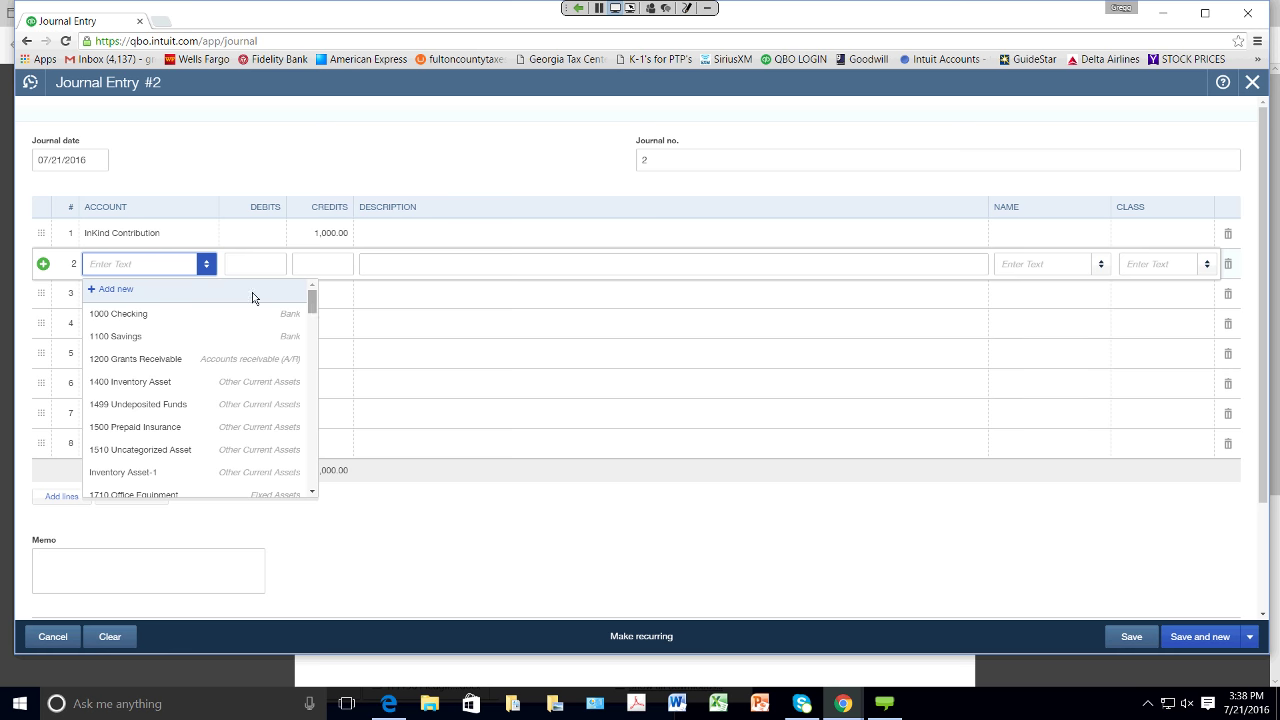
{"action": "left_click_drag", "start_coordinate": [311, 300], "coordinate": [306, 415]}
{"action": "scroll", "coordinate": [309, 326], "scroll_direction": "down", "scroll_amount": 5}
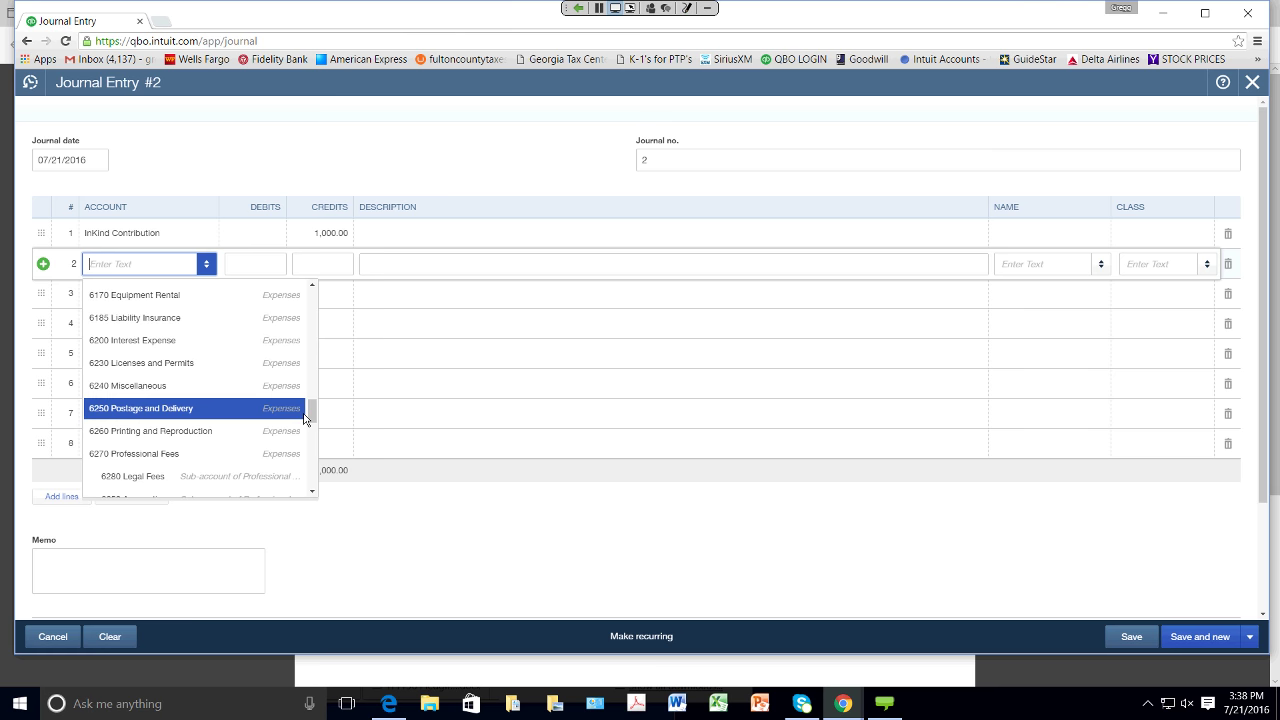
{"action": "left_click", "coordinate": [195, 437]}
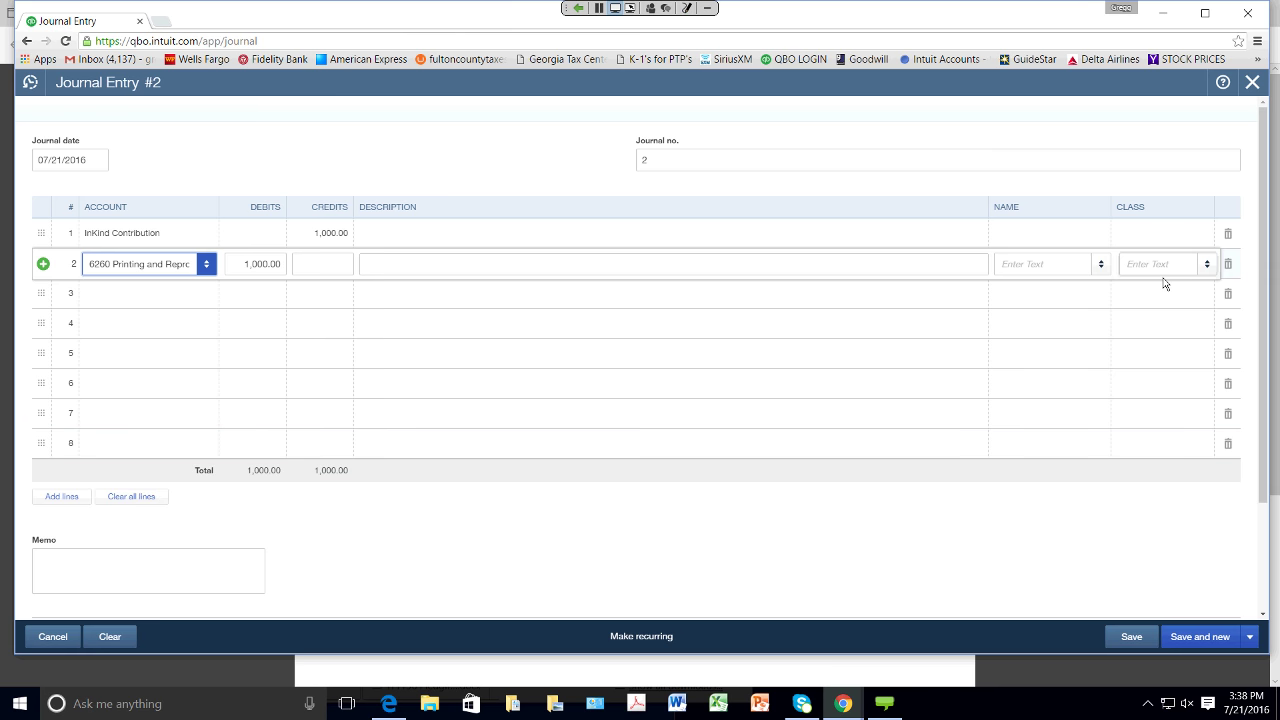
Step: View the classes available for the InKind Contribution line and close the journal entry
{"action": "left_click", "coordinate": [1188, 235]}
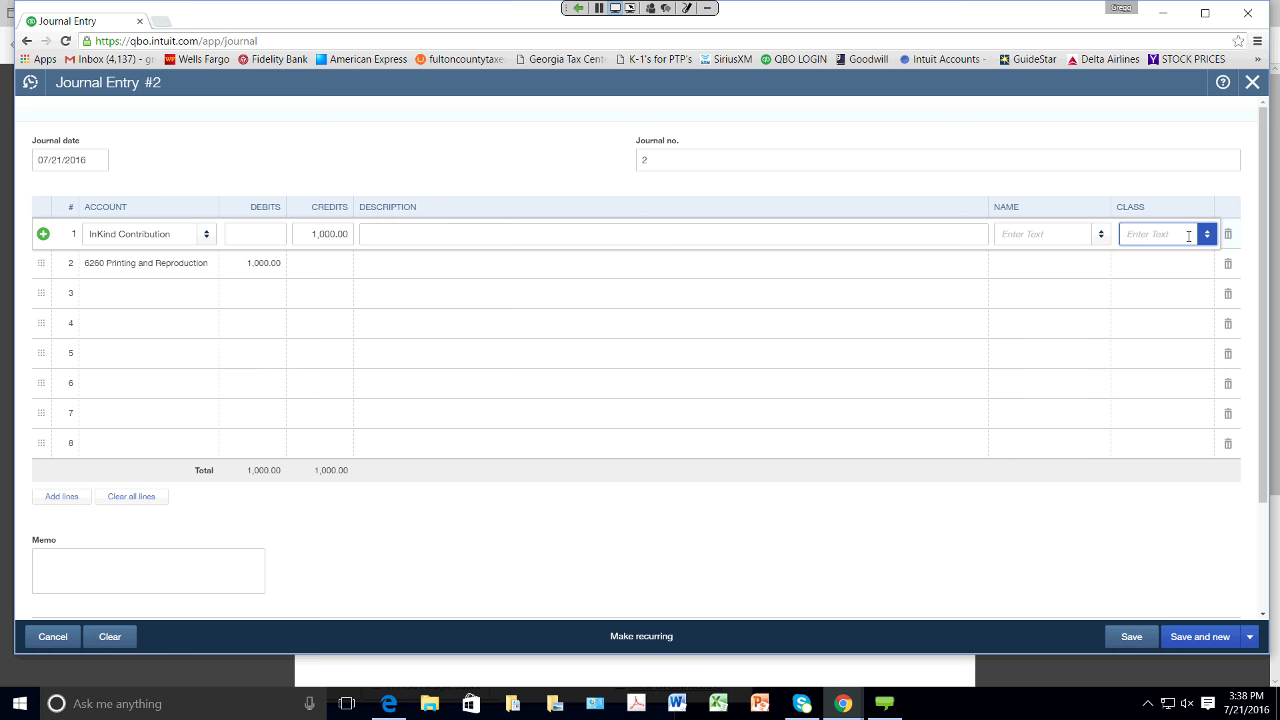
{"action": "left_click", "coordinate": [1188, 235]}
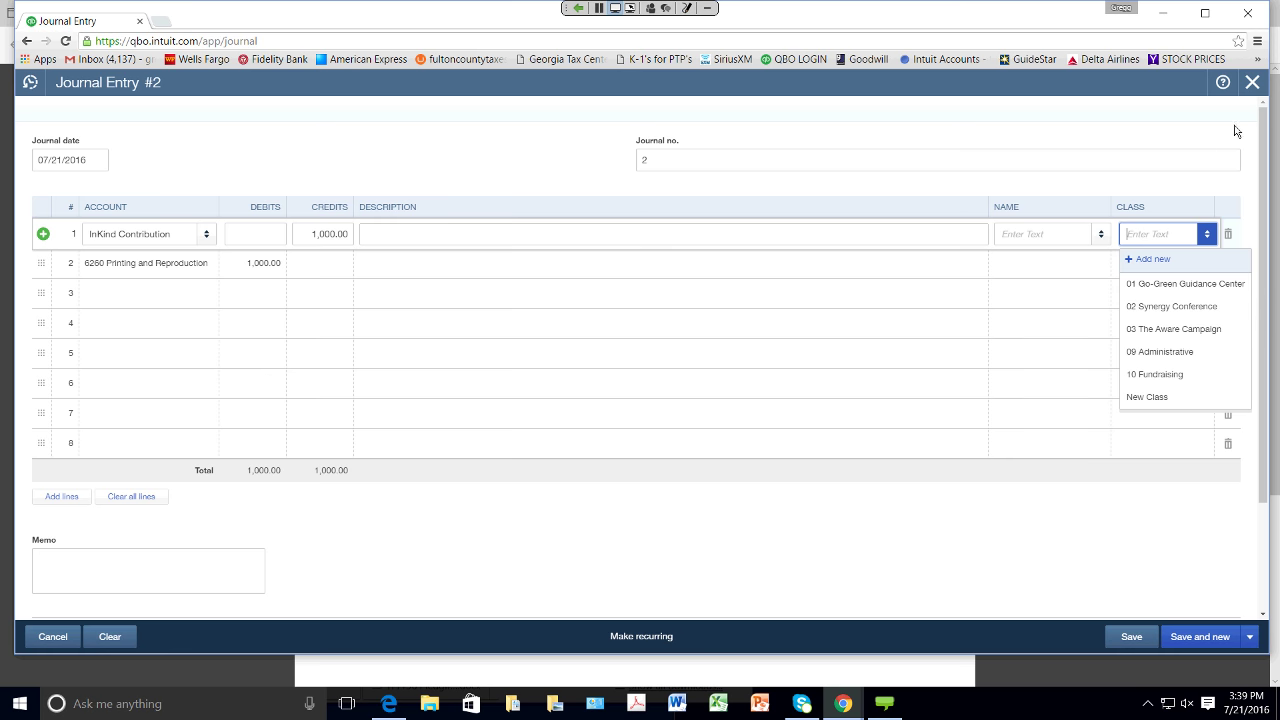
{"action": "left_click", "coordinate": [1252, 84]}
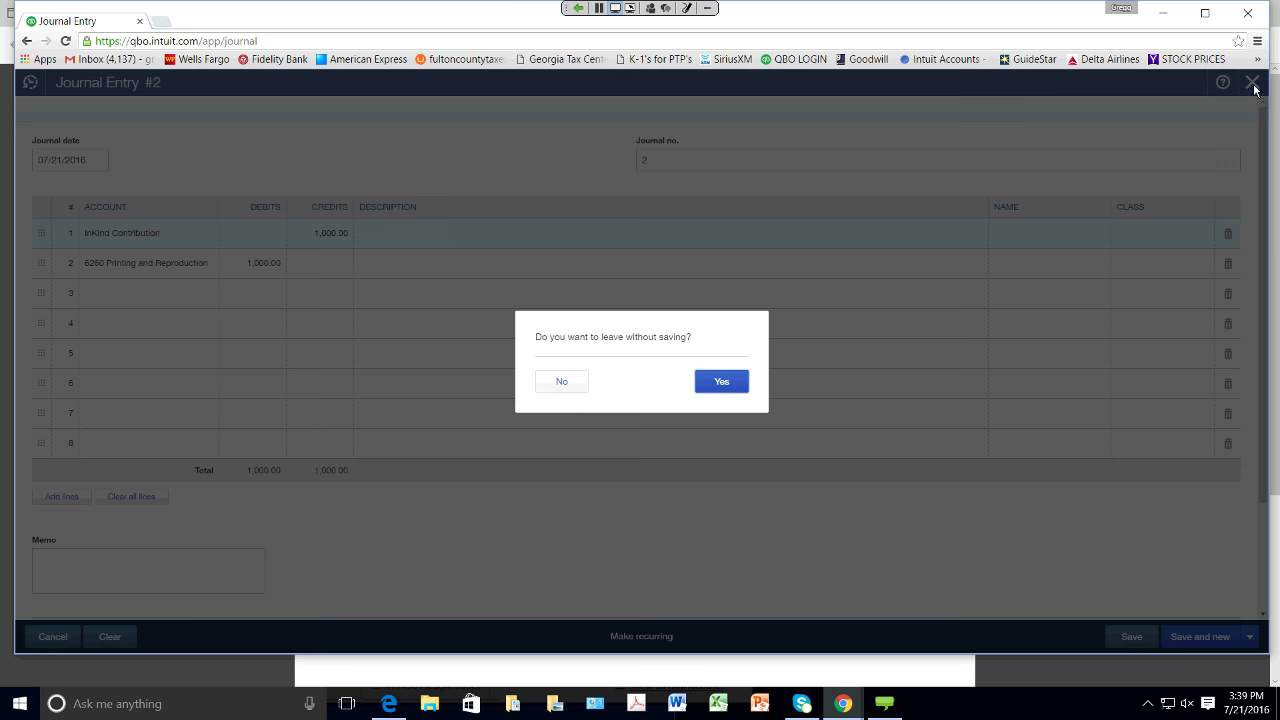